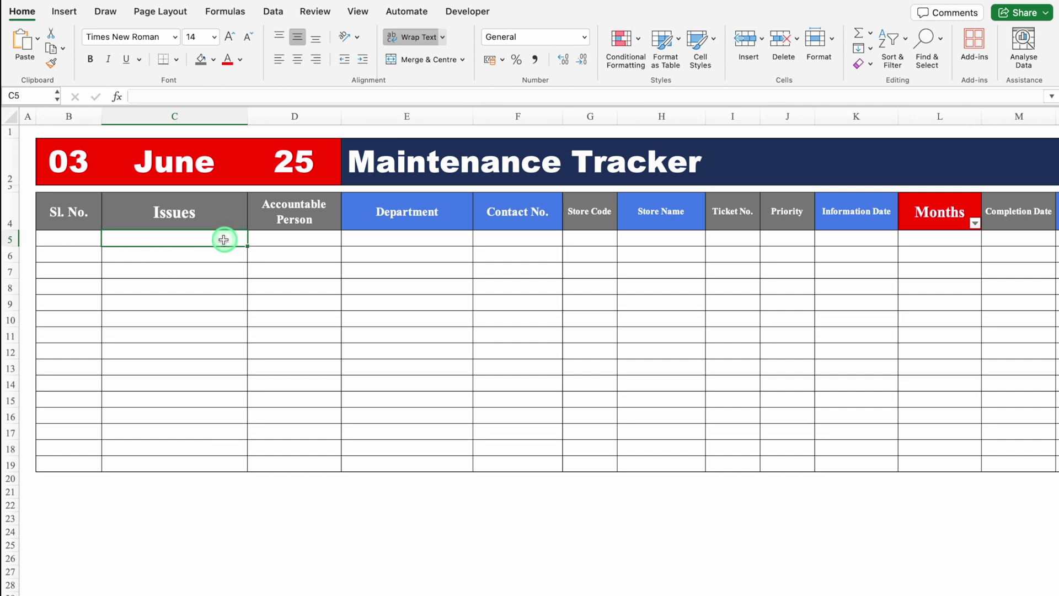
Enter serial number 1 in the first row of the Sl. No. column, cell B5.
left_click(72, 239)
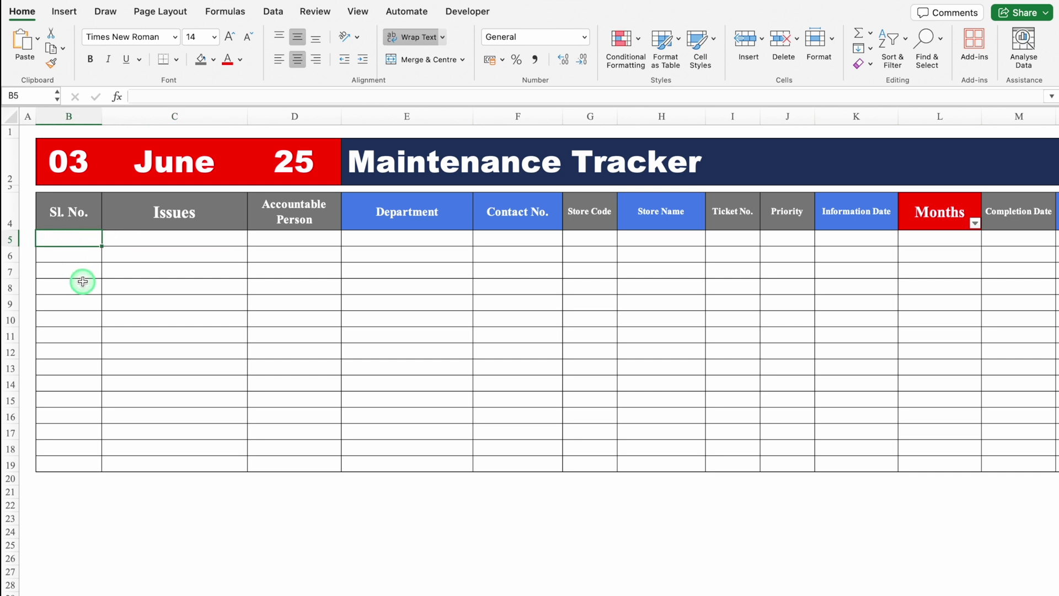
type("1")
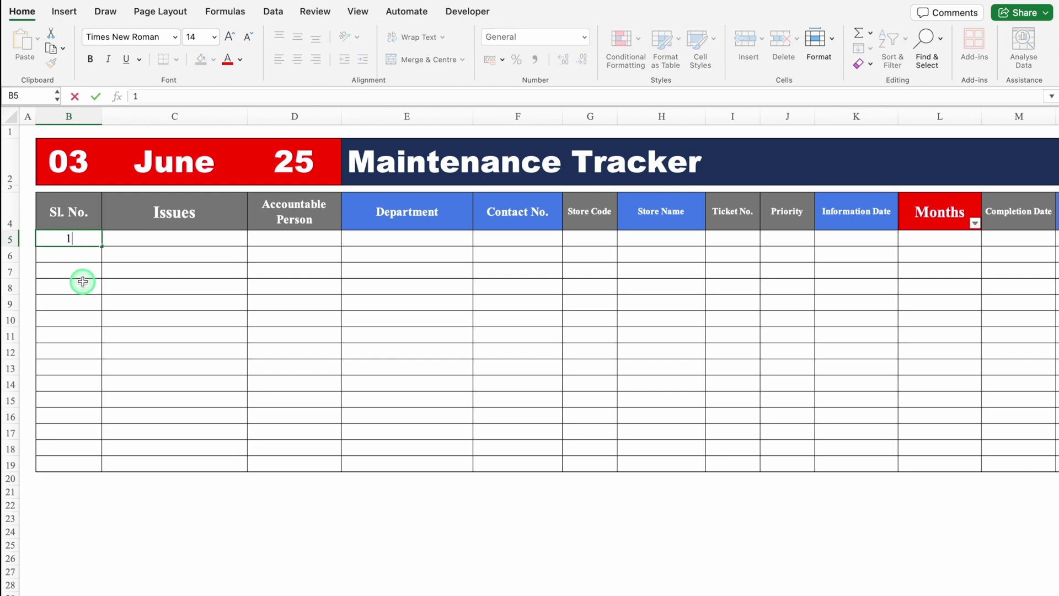
key("Return")
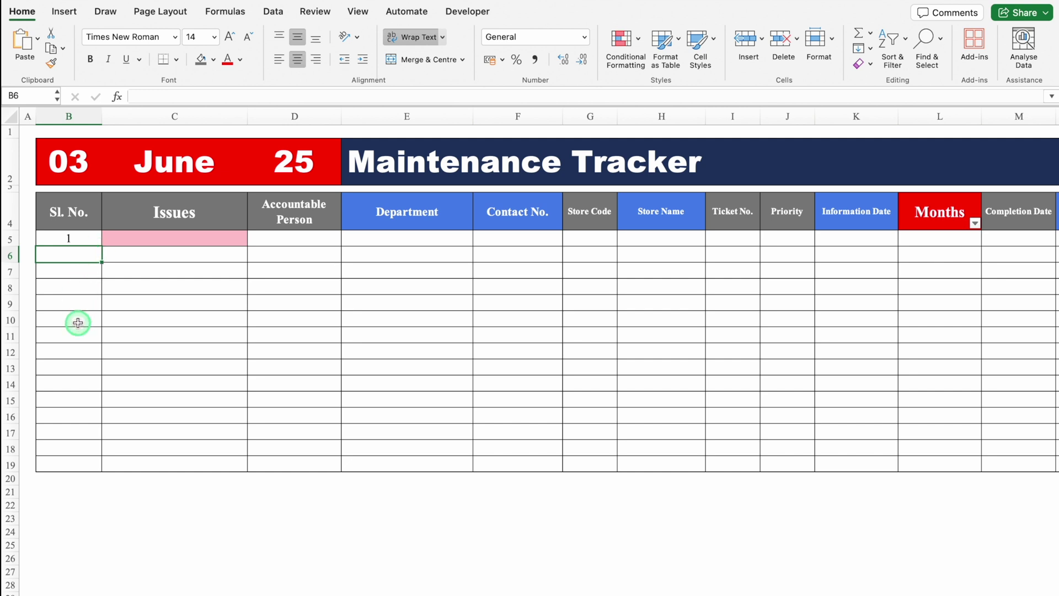
Try filling serial number 2 from B6 down to B19, and clear the filled cells.
type("2")
key("Return")
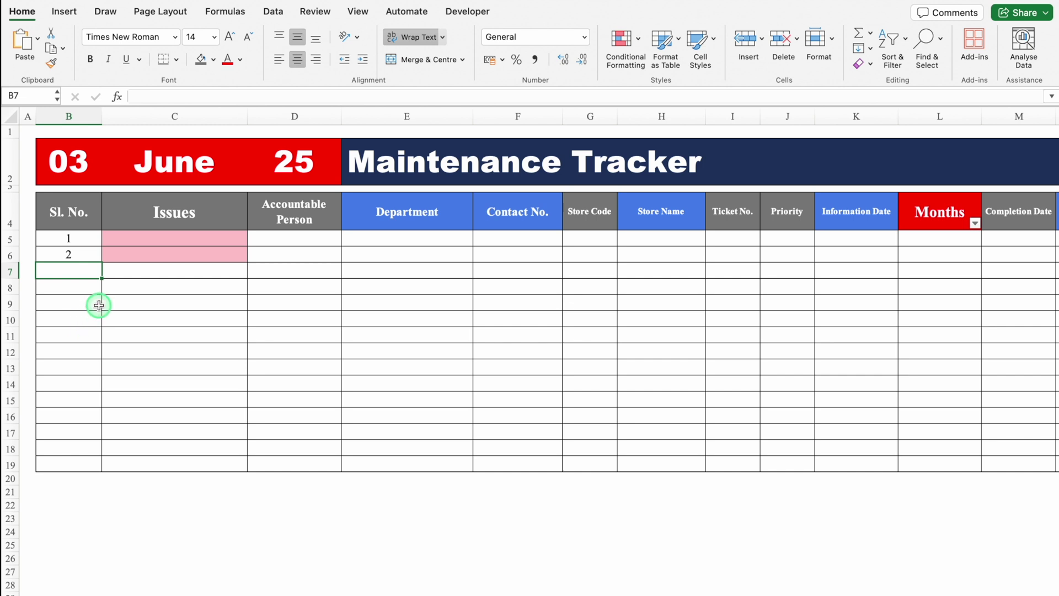
left_click(85, 255)
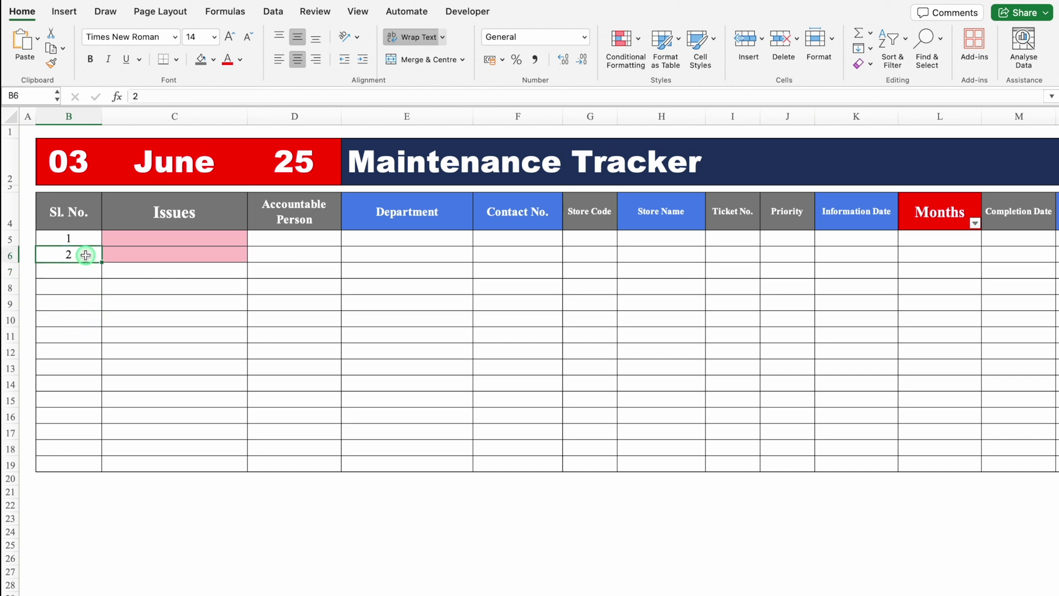
double_click(101, 264)
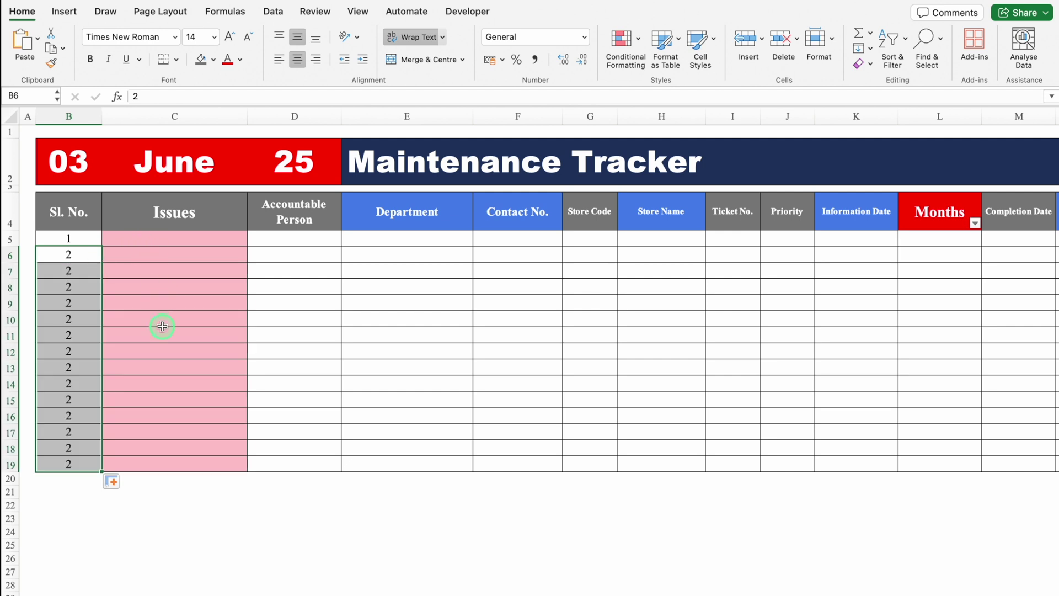
key("Delete")
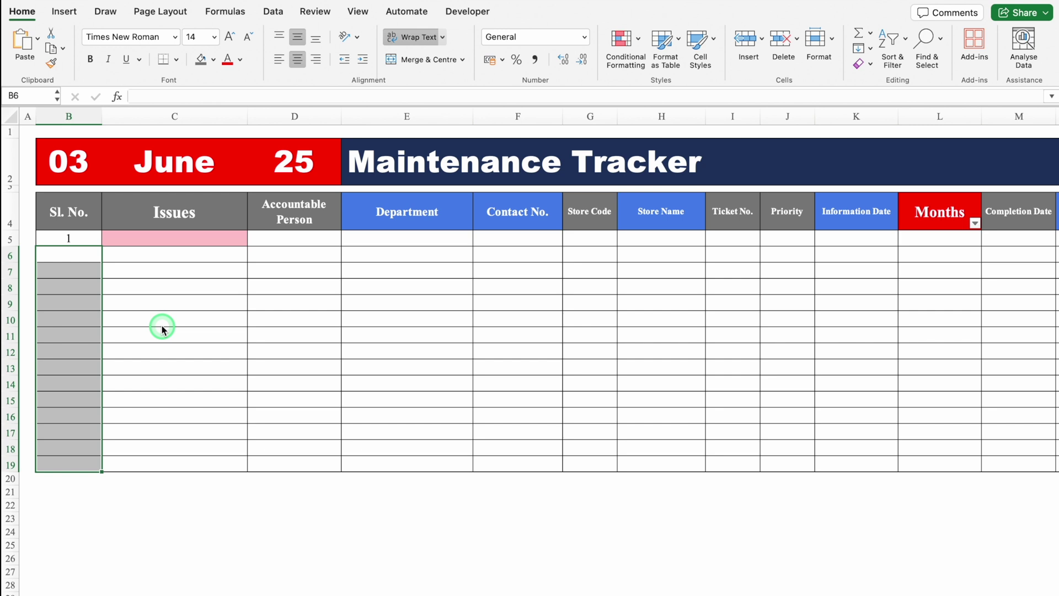
Enter "Issue 1" in the Issues column of row 5 and check the row's remaining columns through Status.
left_click(182, 238)
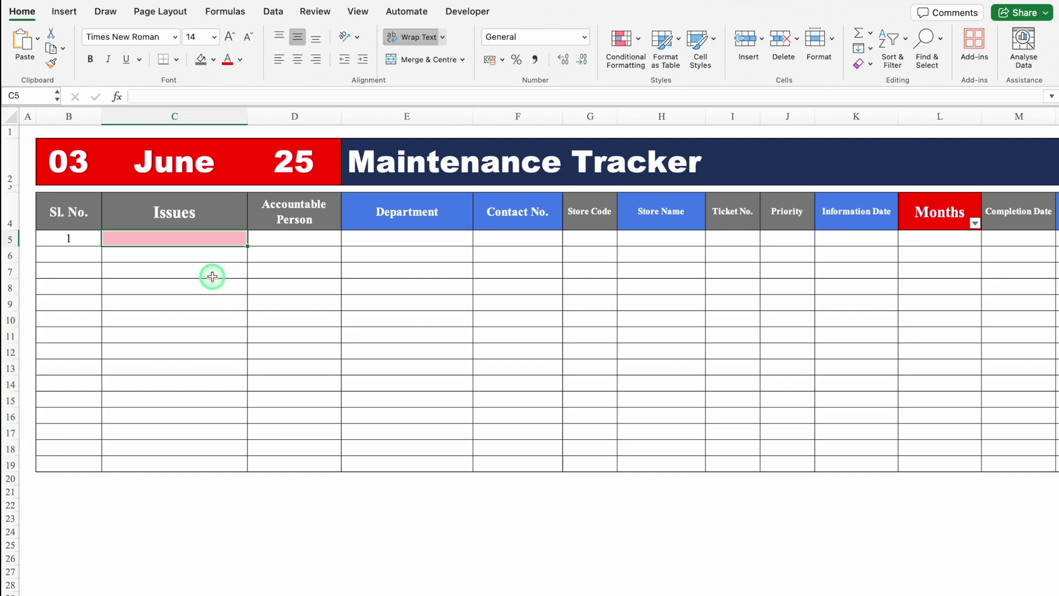
type("Issue 1")
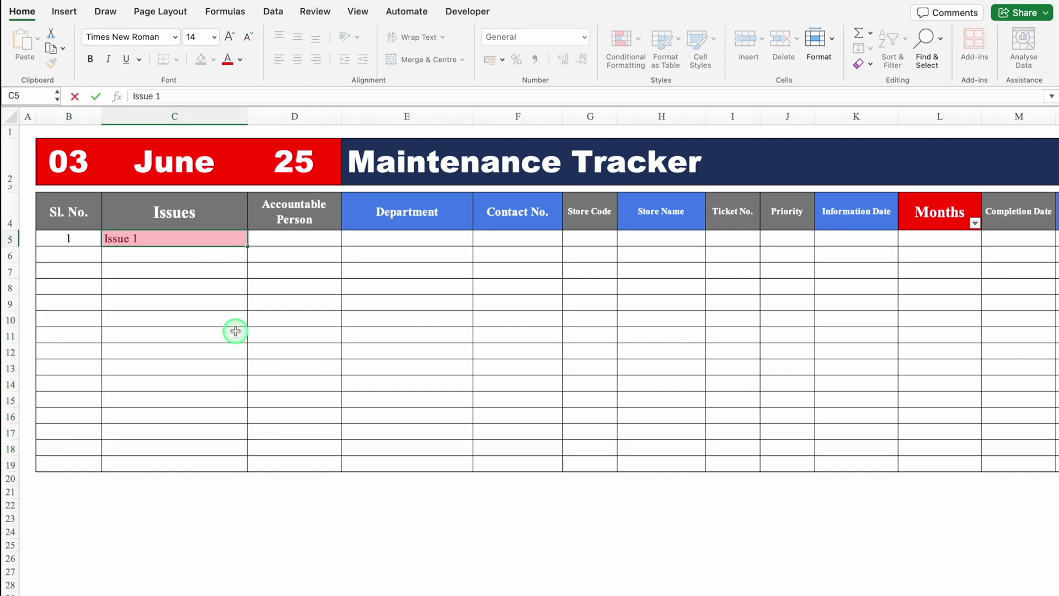
key("Return")
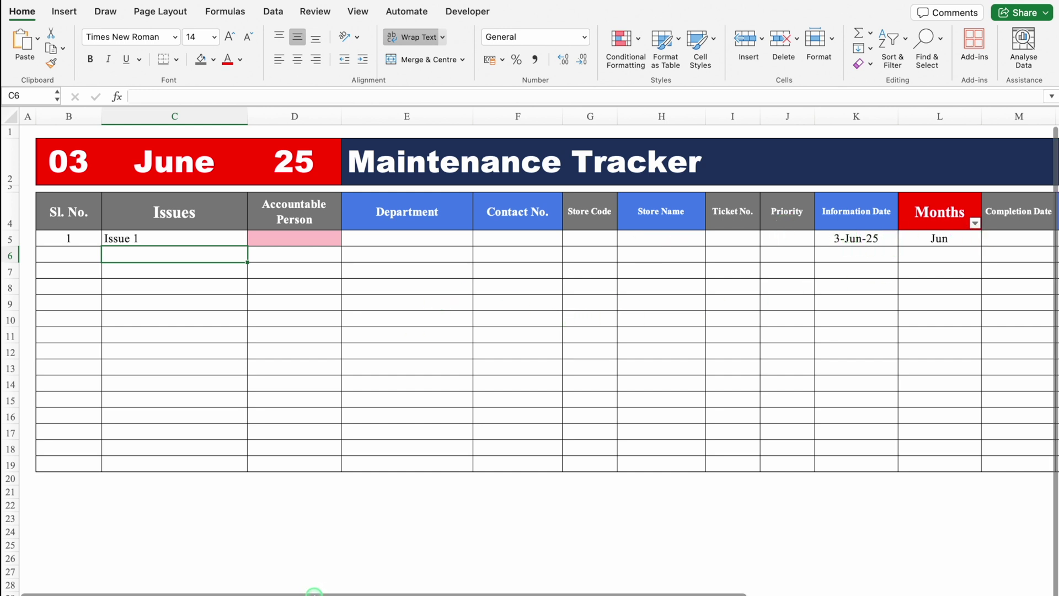
left_click_drag(314, 588, 573, 594)
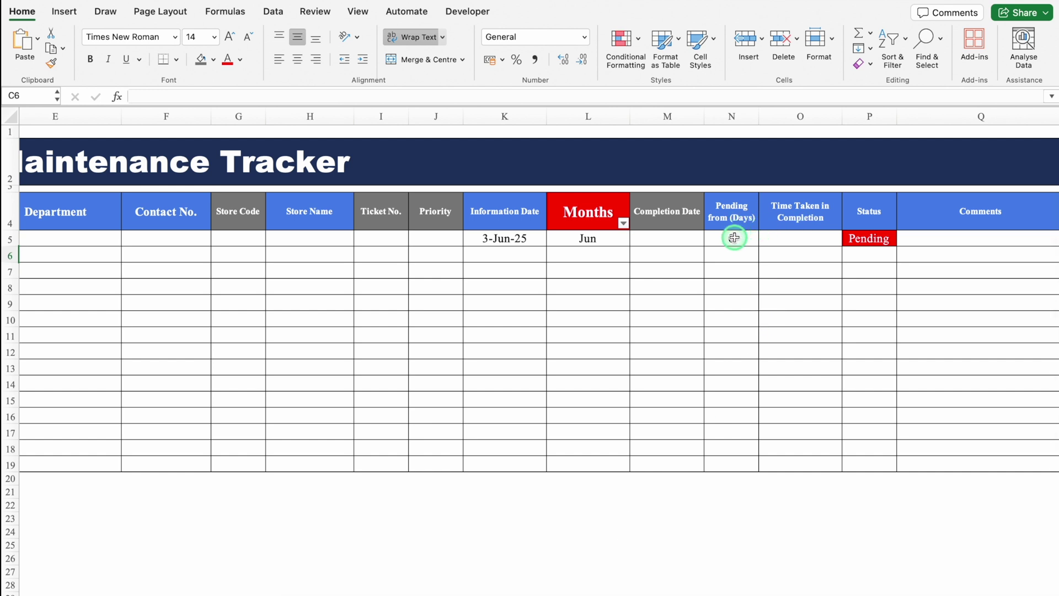
scroll(710, 507, "left", 8)
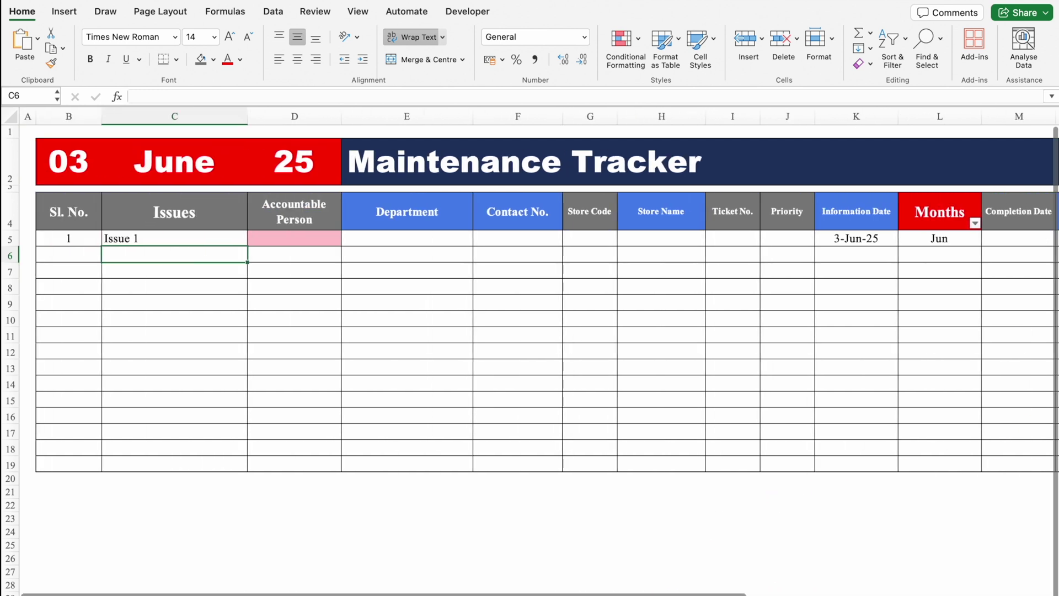
Set the accountable person for Issue 1 to the fourth listed name and its store code to ST 004.
left_click(300, 238)
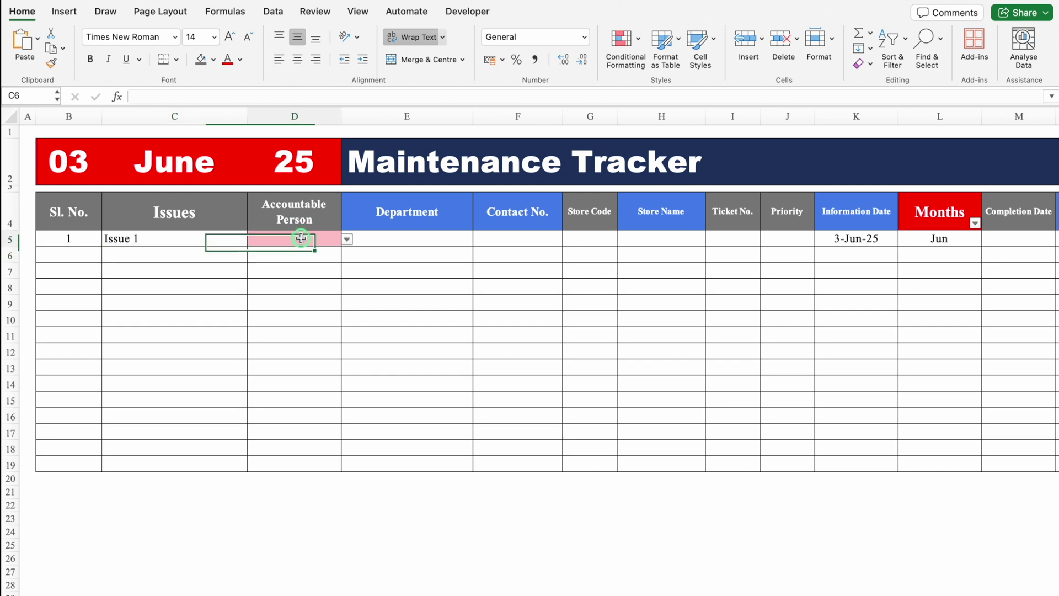
left_click(348, 239)
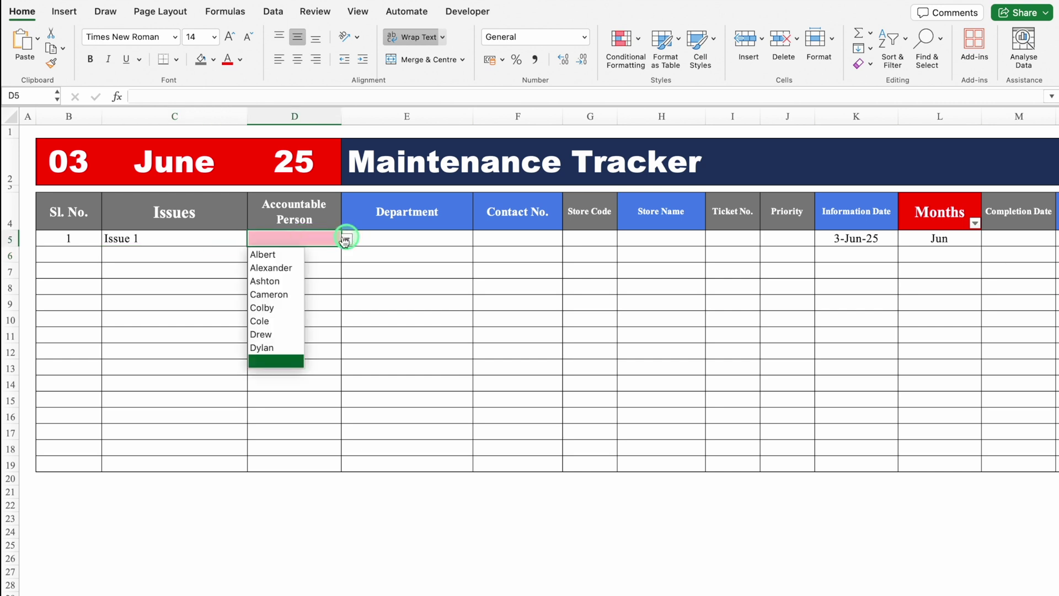
left_click(280, 295)
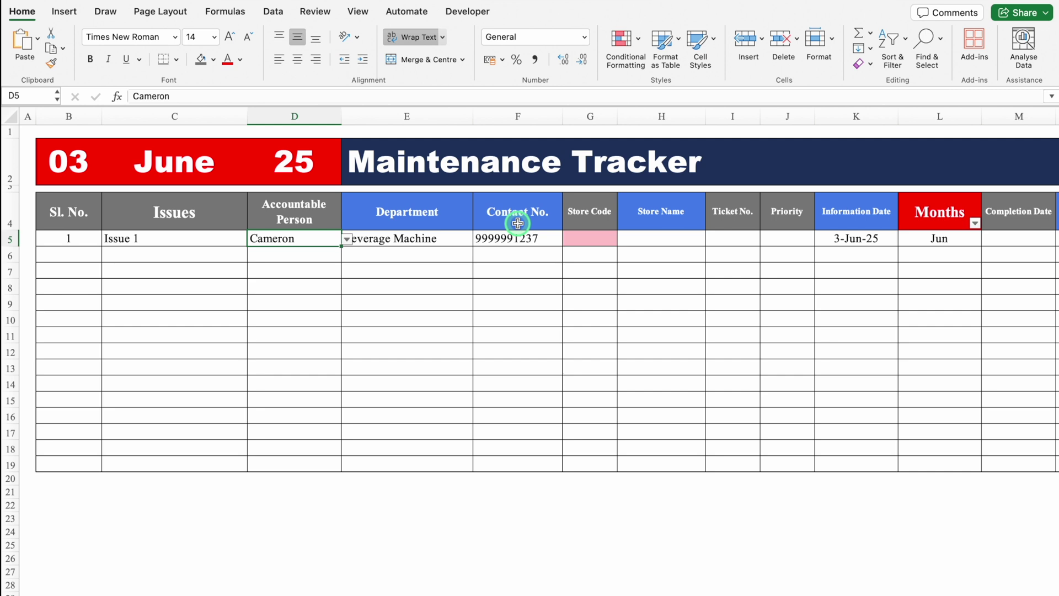
left_click(606, 237)
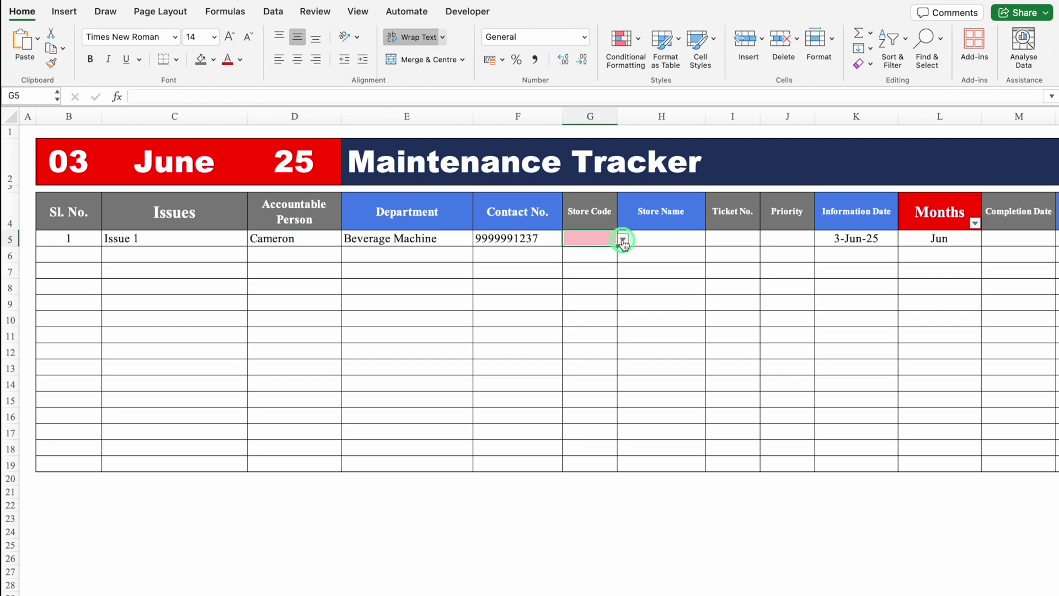
left_click(623, 240)
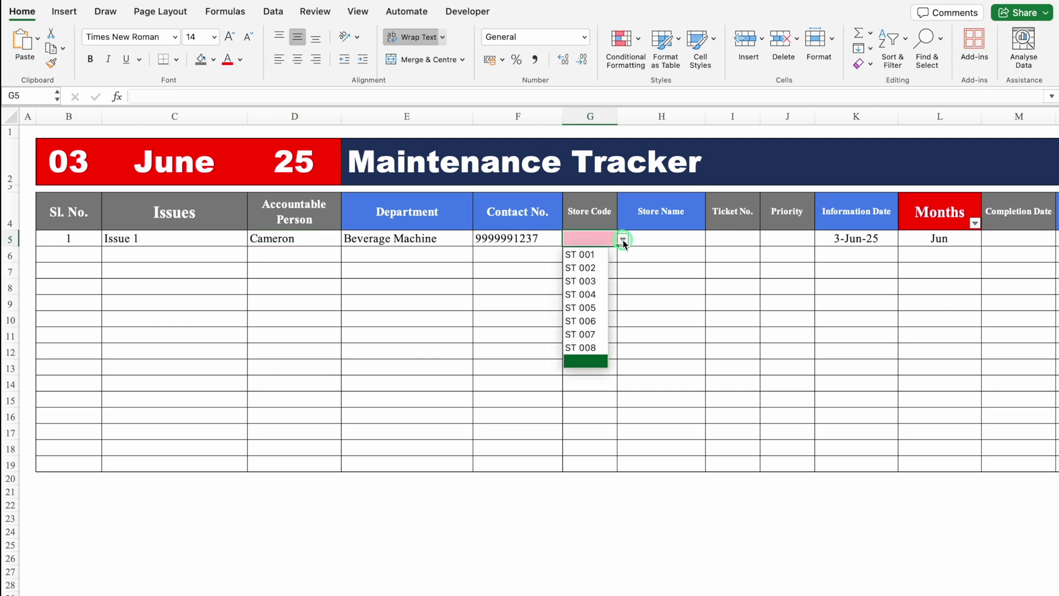
left_click(588, 296)
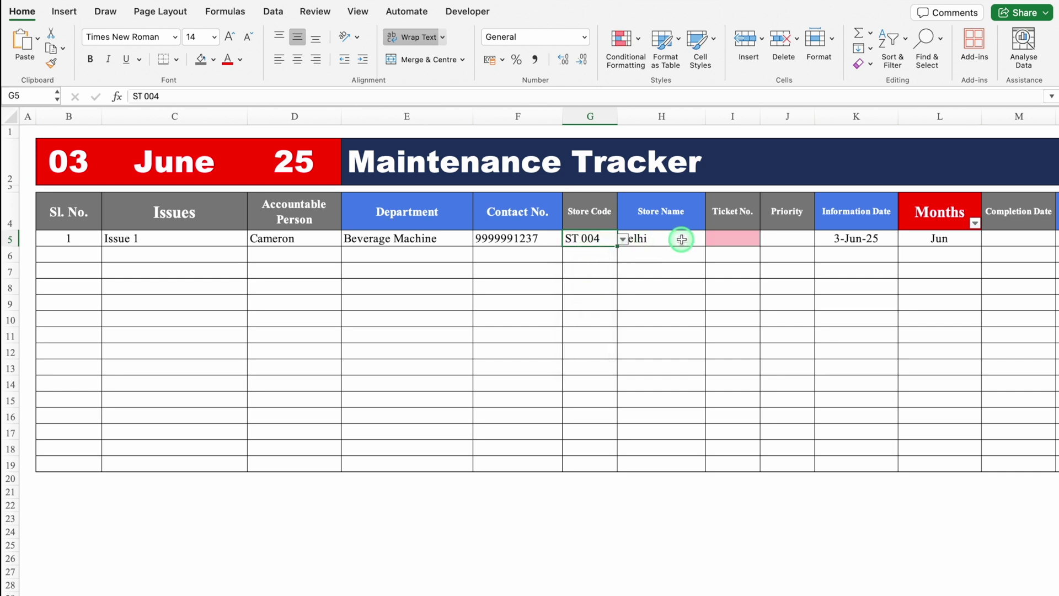
Give Issue 1 the ticket number 101 and set its priority to Medium.
left_click(735, 236)
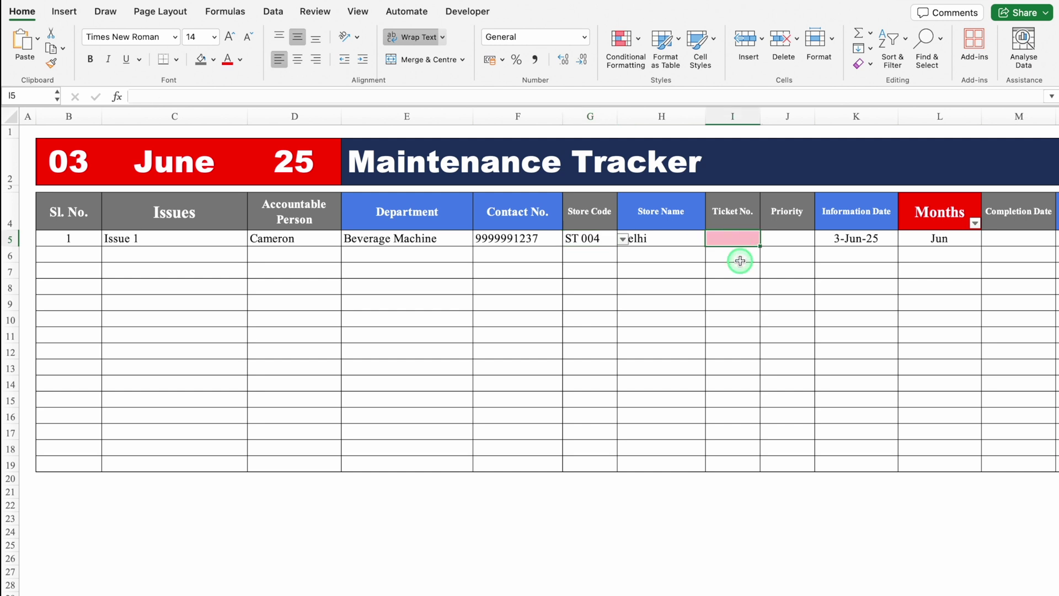
type("101")
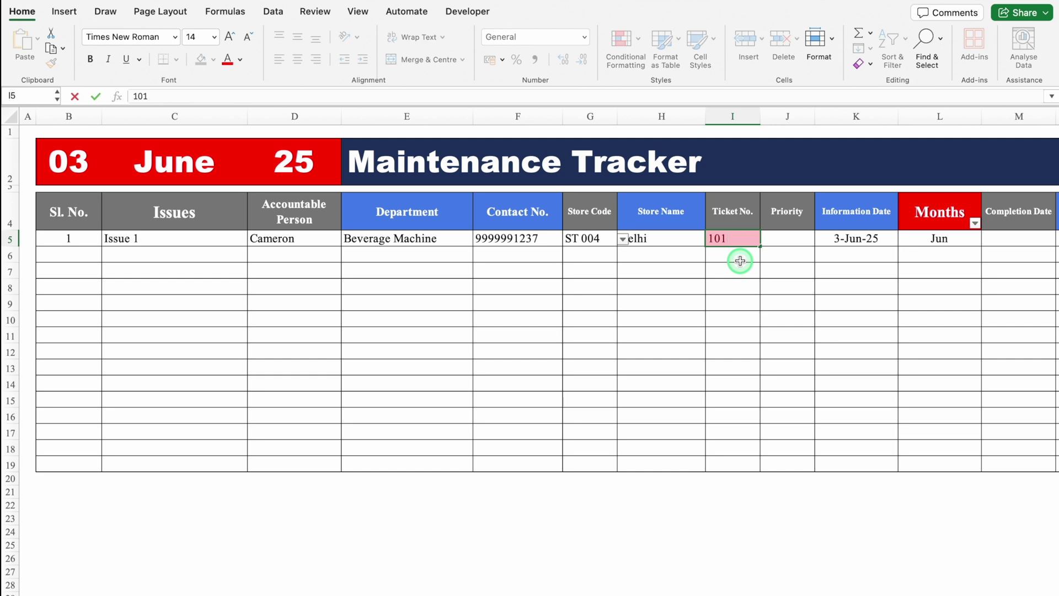
left_click(740, 261)
left_click(798, 239)
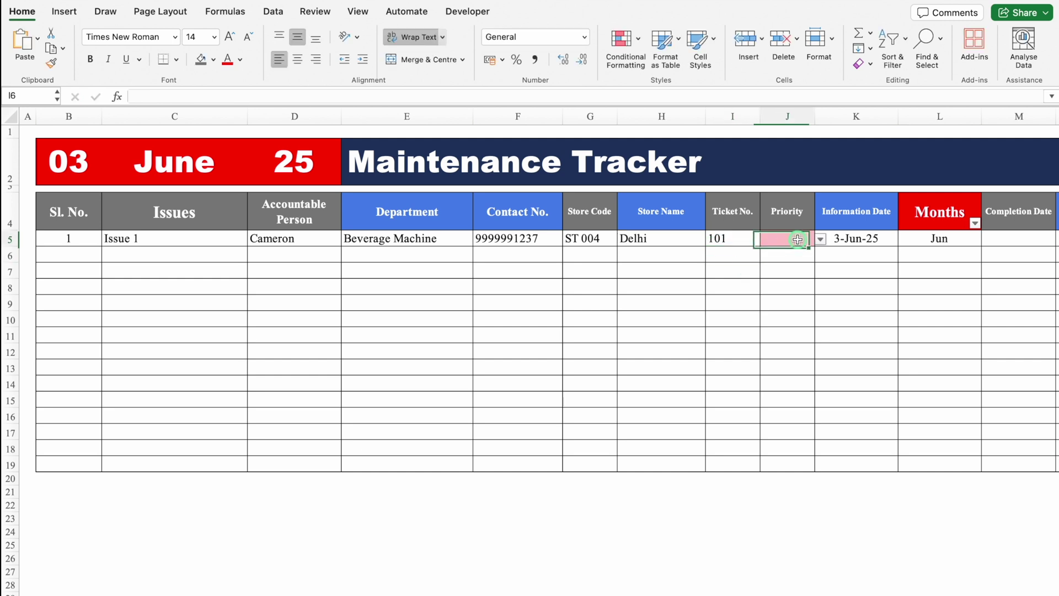
left_click(820, 239)
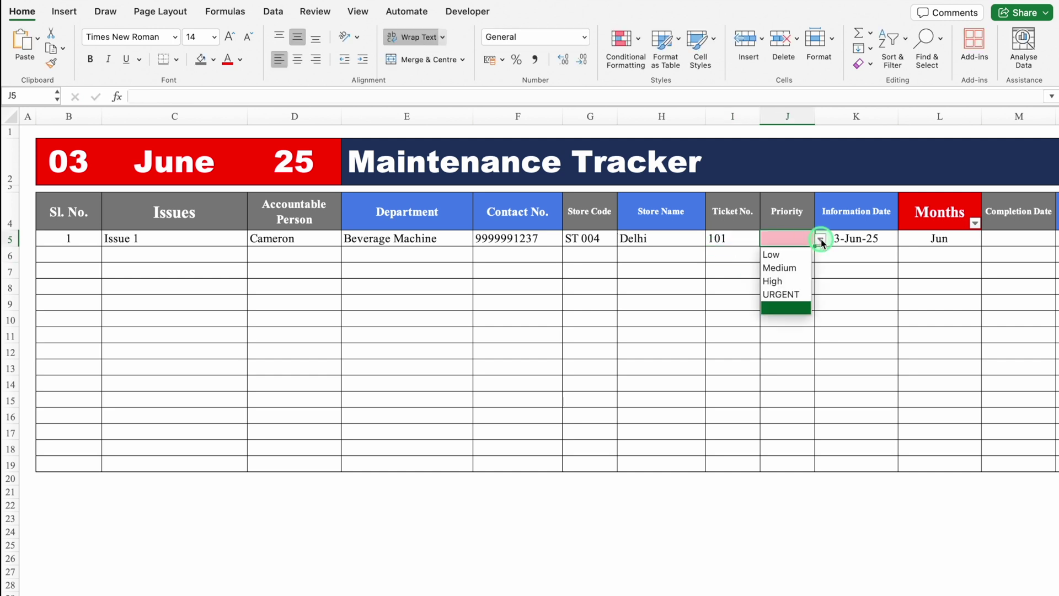
left_click(794, 269)
Enter 1/8/25 as the completion date for Issue 1.
scroll(548, 588, "right", 5)
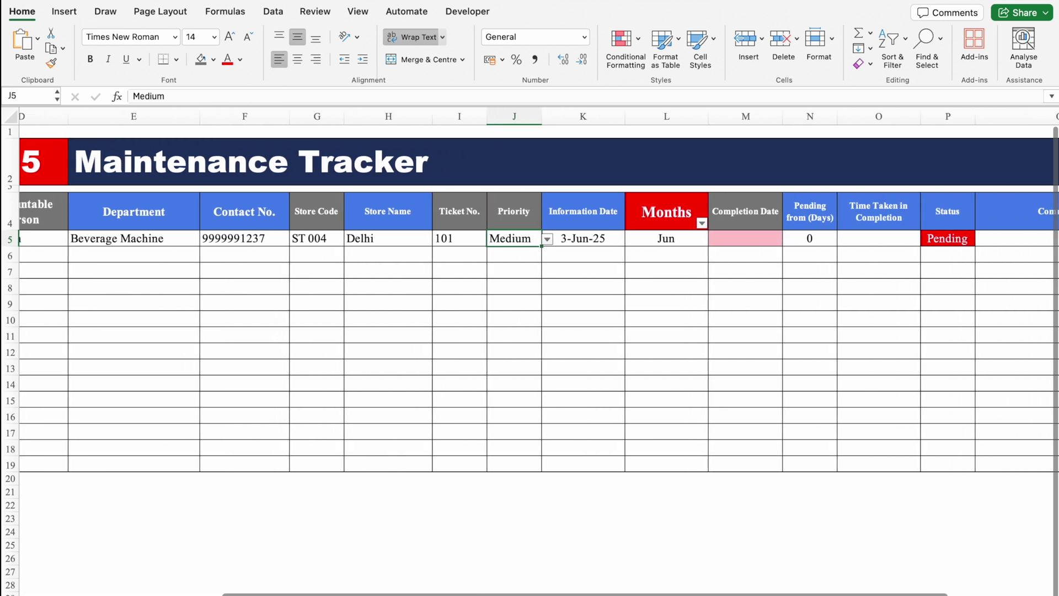
scroll(604, 300, "right", 2)
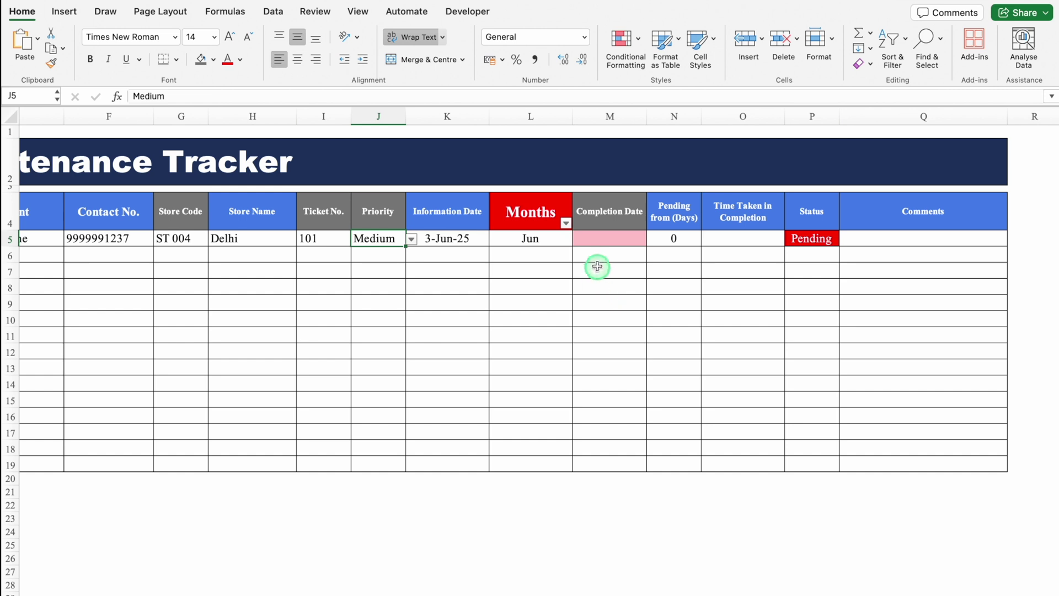
left_click(588, 239)
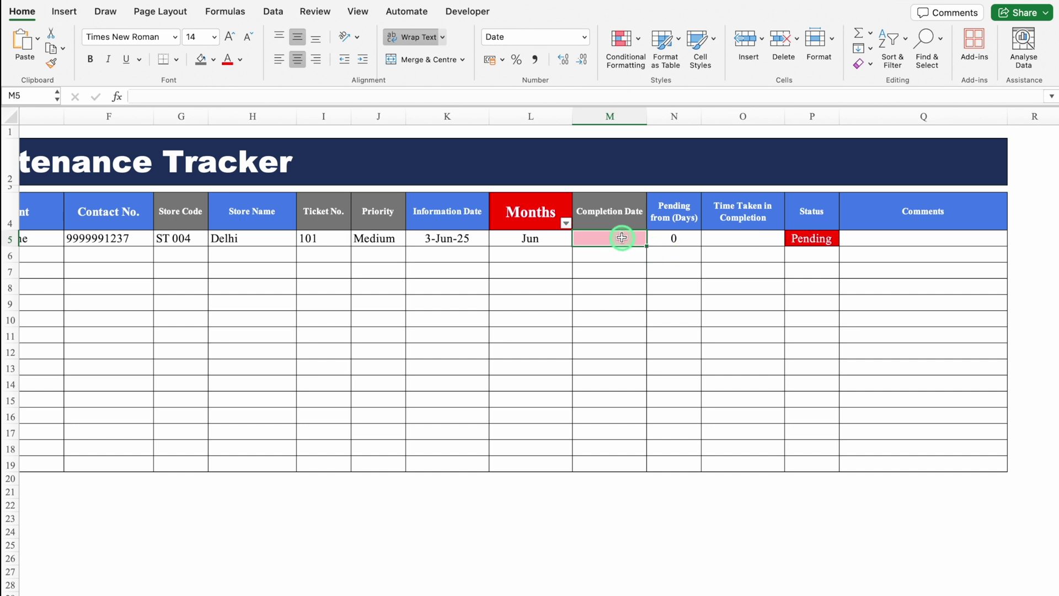
type("1/8/25")
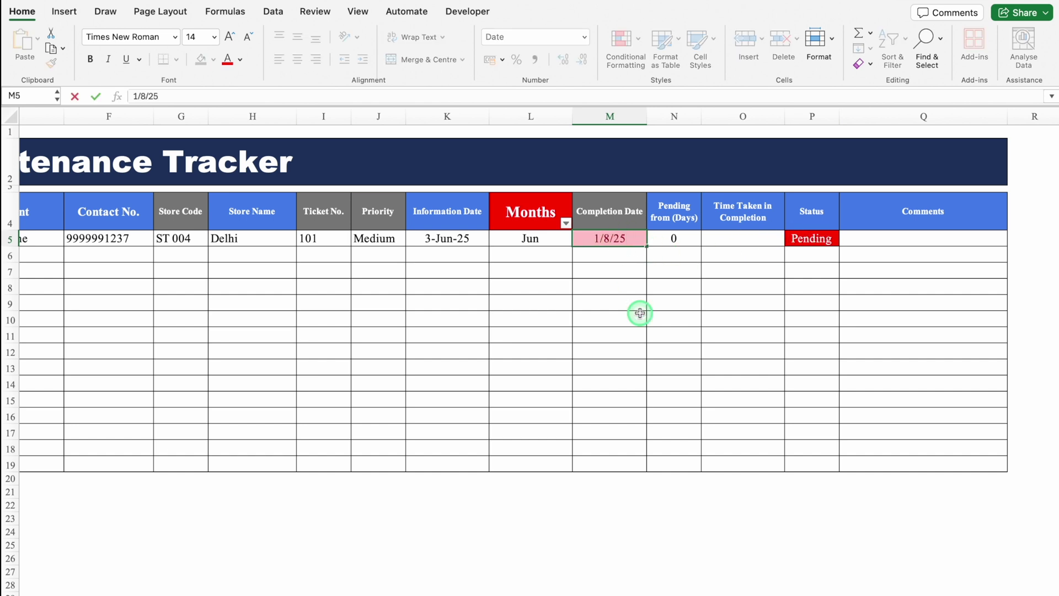
key("Return")
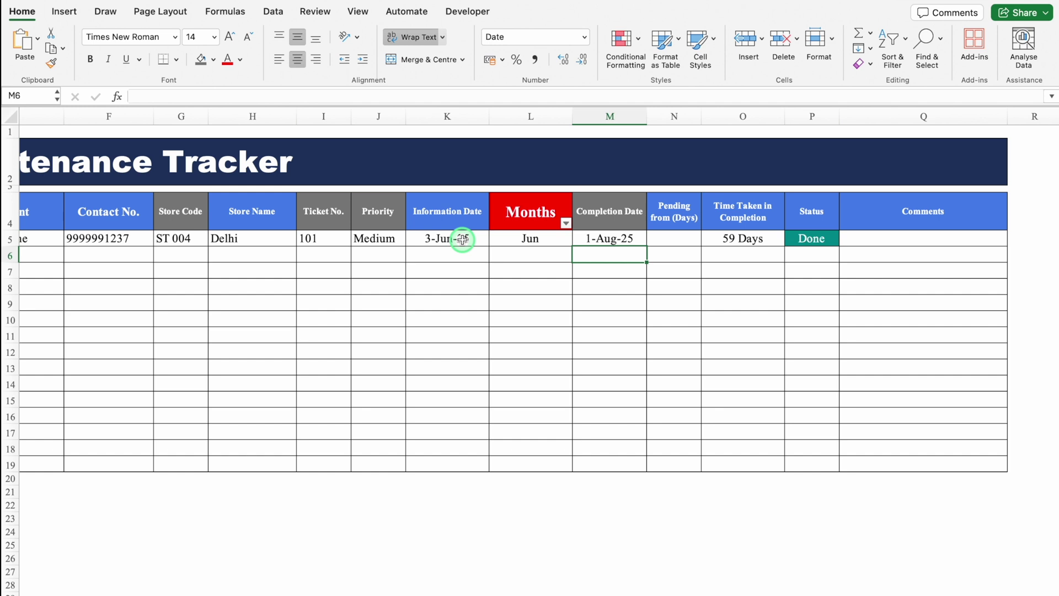
Enter "Issue 2" in the Issues column of row 6.
left_click_drag(366, 587, 61, 587)
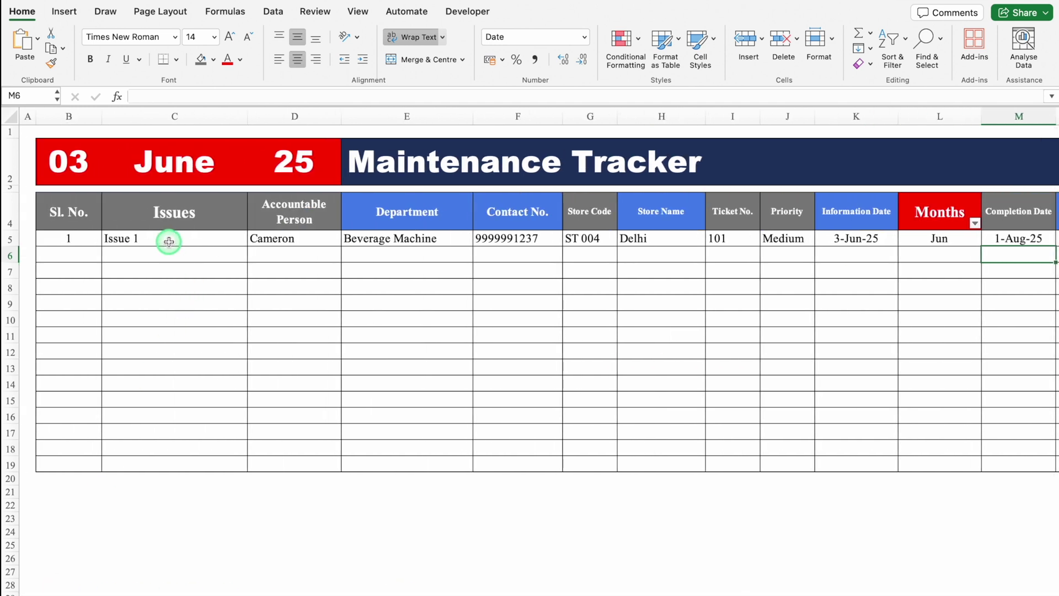
left_click_drag(271, 590, 309, 592)
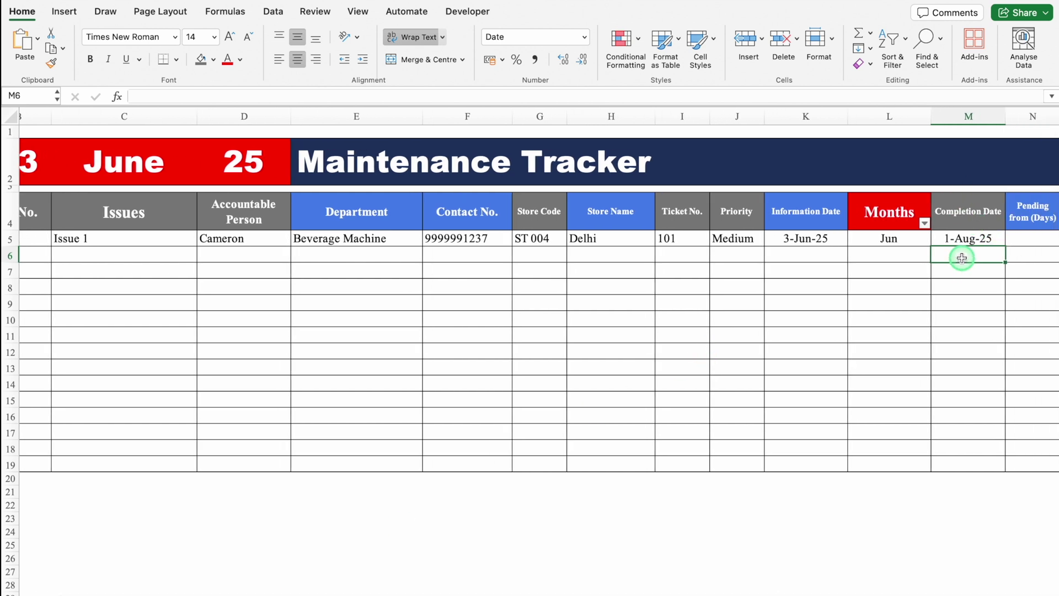
left_click(132, 257)
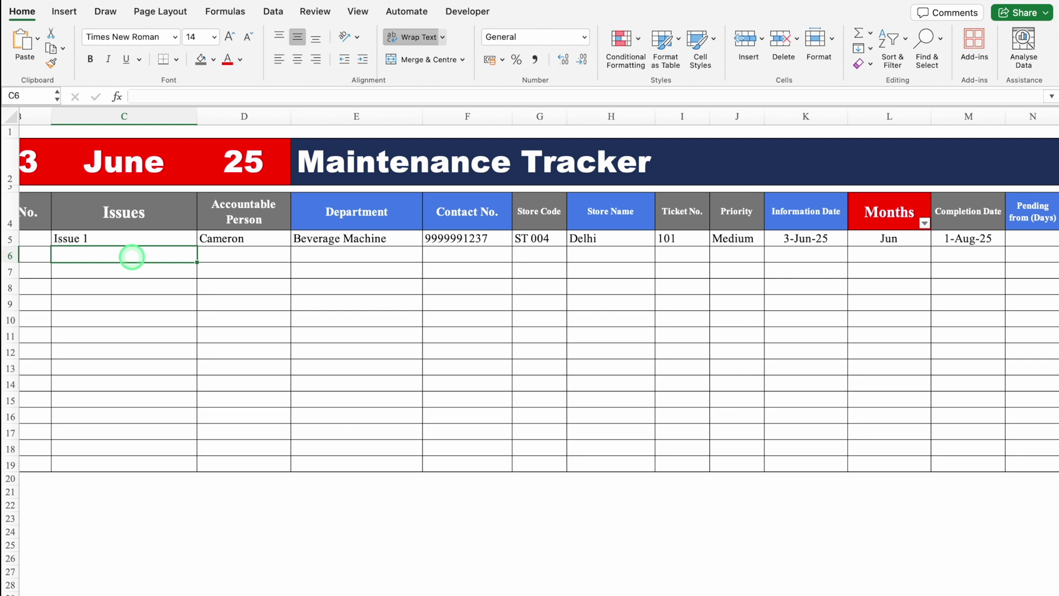
type("Issue 2")
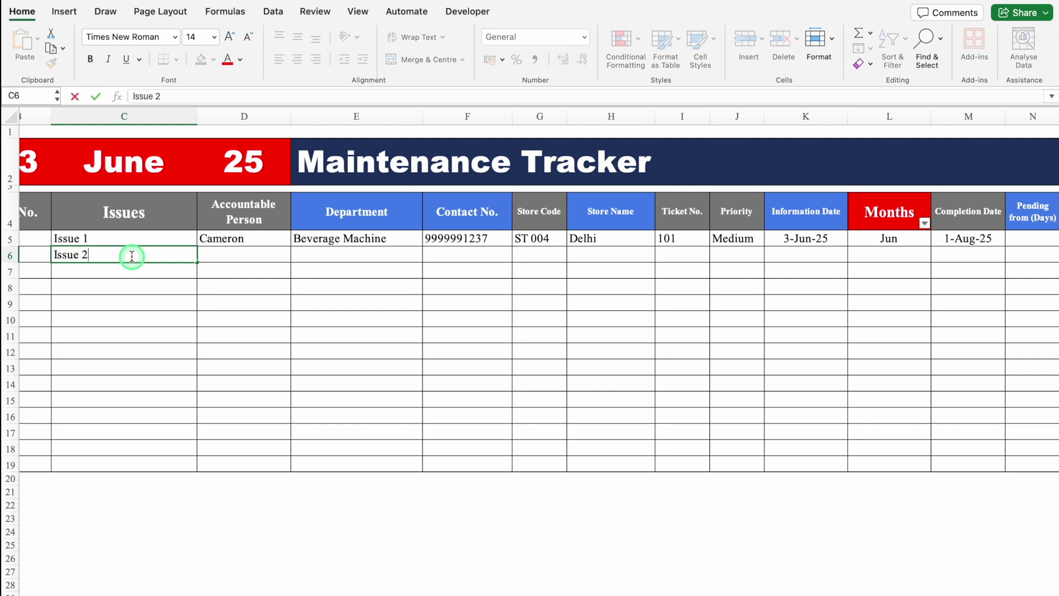
key("Return")
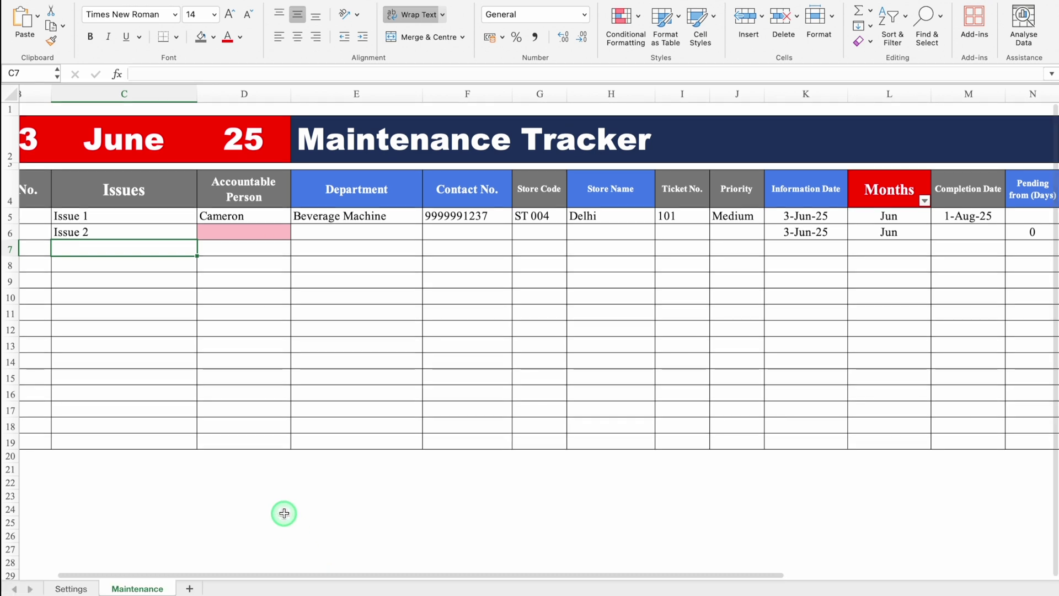
Review the contact, store and priority lists on the Settings sheet, and return to the start of the Maintenance sheet.
left_click(71, 589)
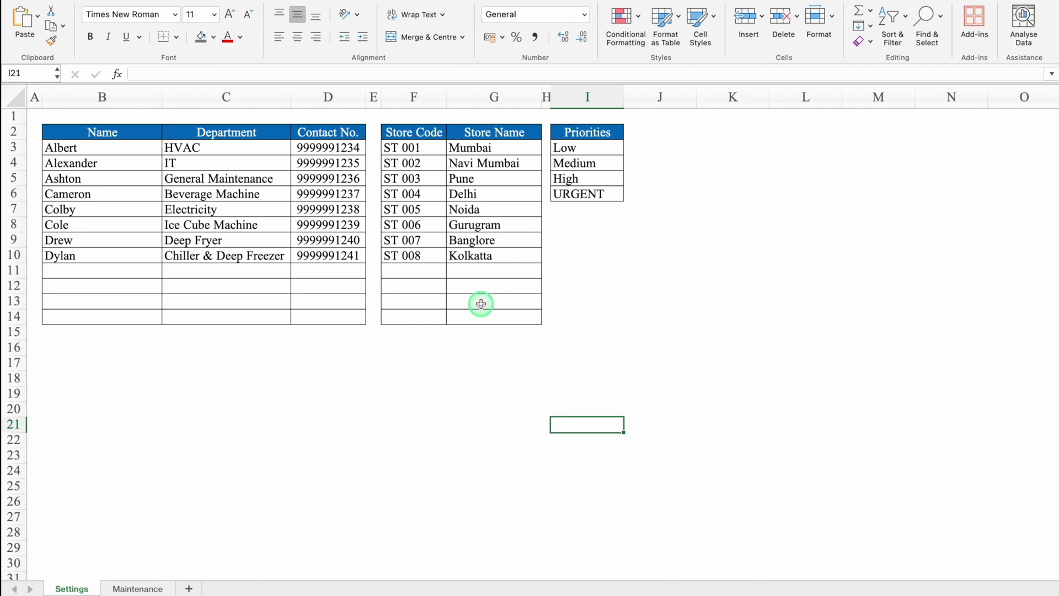
left_click(134, 590)
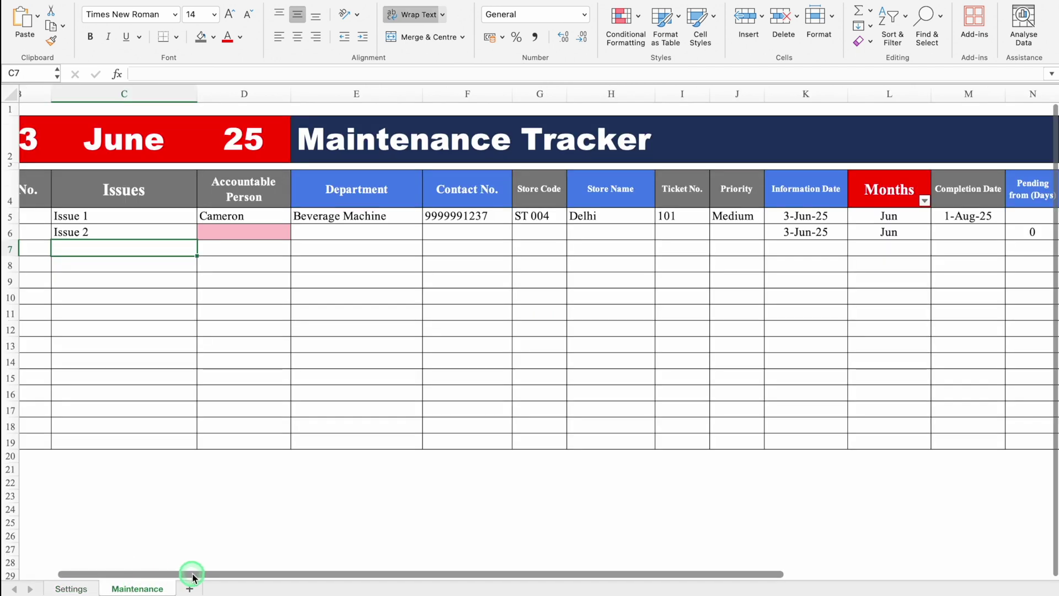
left_click_drag(189, 575, 67, 576)
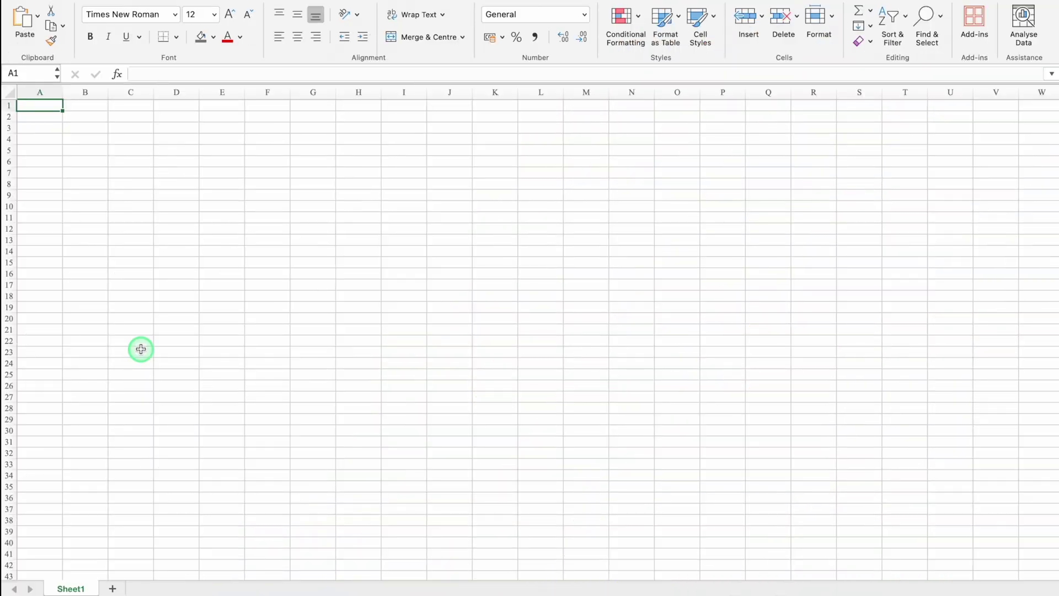
Rename Sheet1 as Settings.
double_click(86, 589)
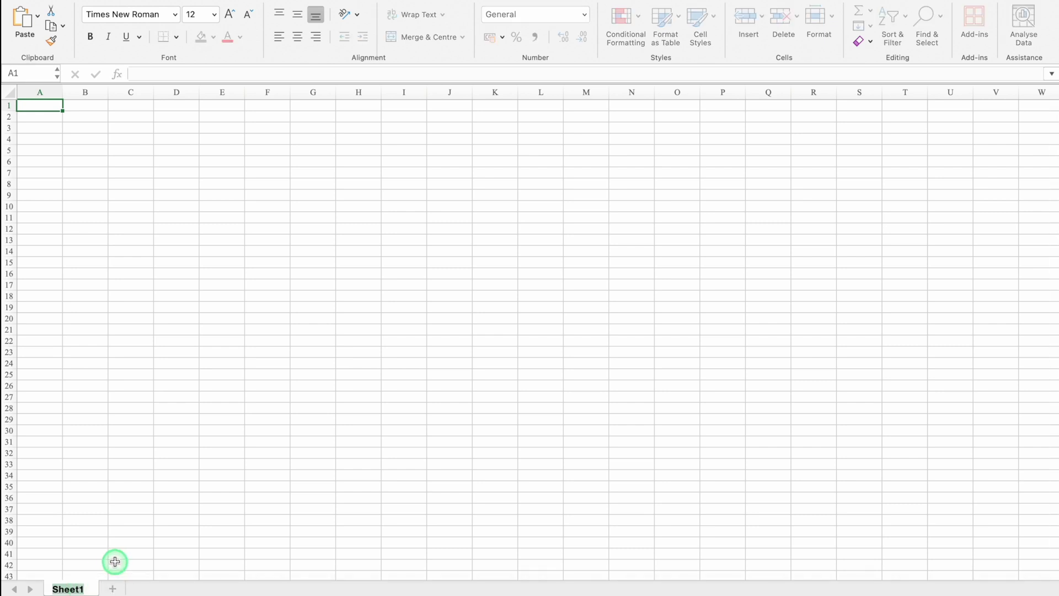
type("Settings")
key("Return")
left_click(40, 105)
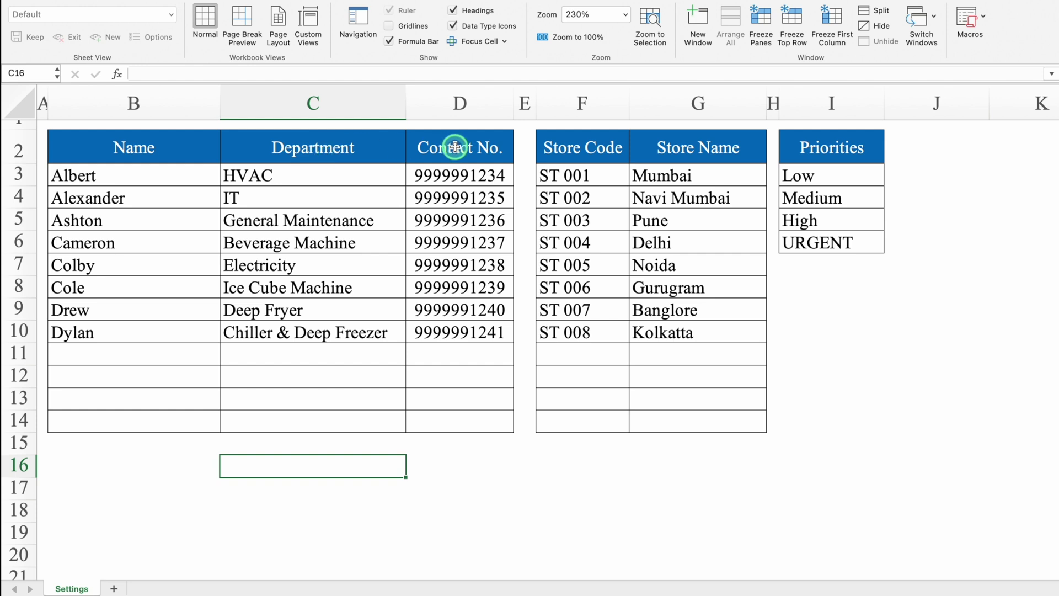
Look over the department, contact number, store and priority entries in the prepared lists on the Settings sheet.
left_click(468, 175)
left_click(371, 184)
left_click(359, 224)
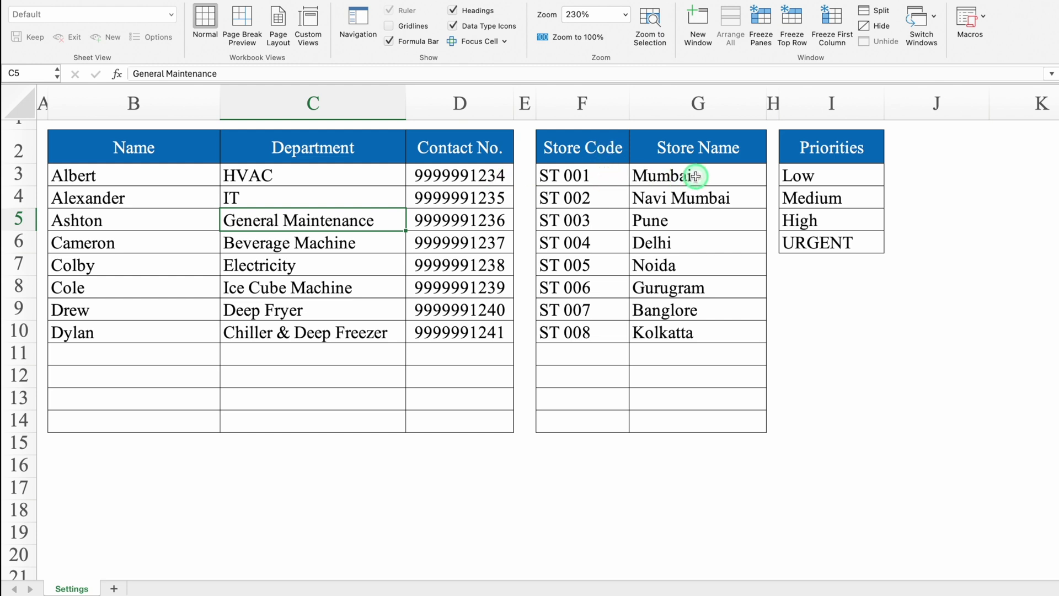
left_click(813, 171)
left_click(827, 199)
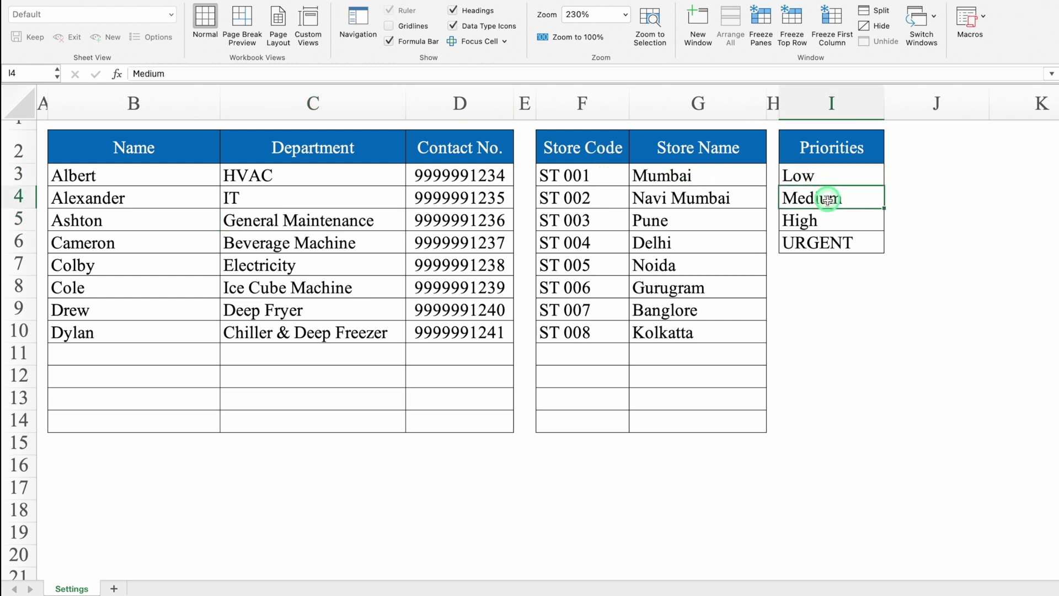
left_click(829, 227)
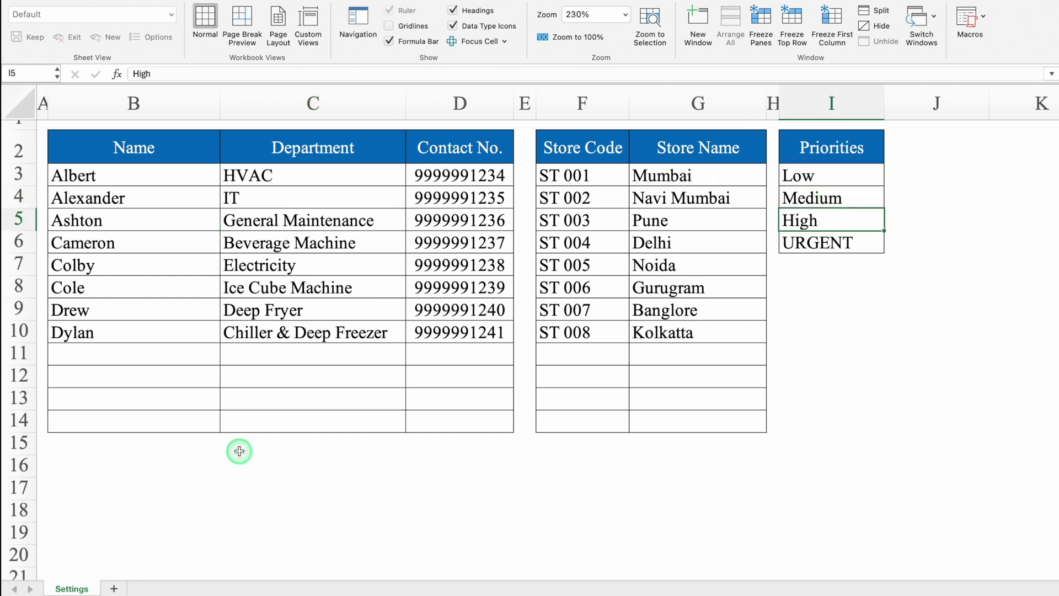
Add a new sheet named Maintenance Tracker and narrow its column A to a slim margin.
left_click(115, 589)
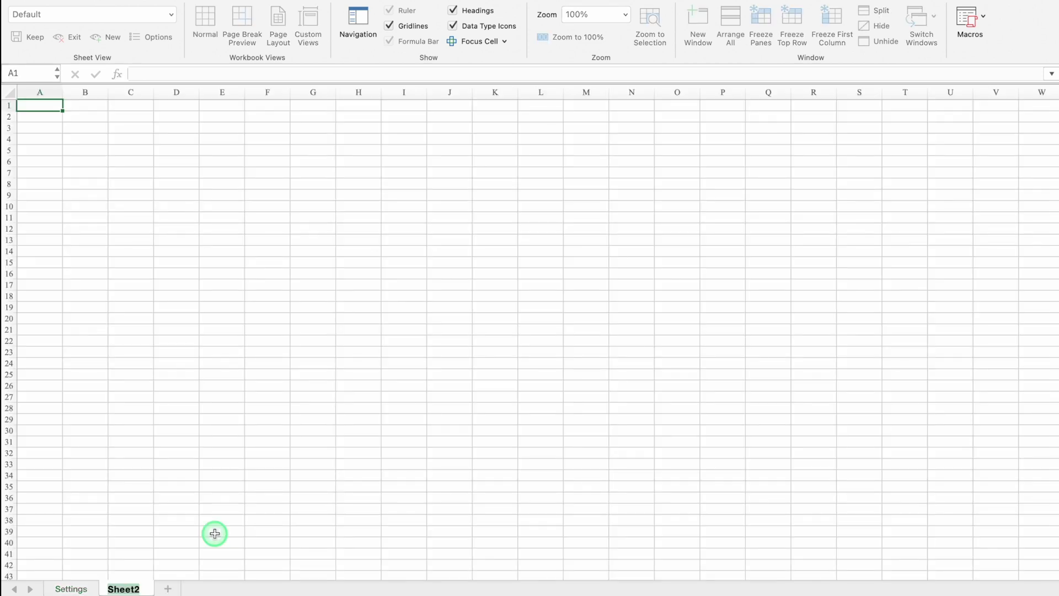
type("Maintenance Tracker")
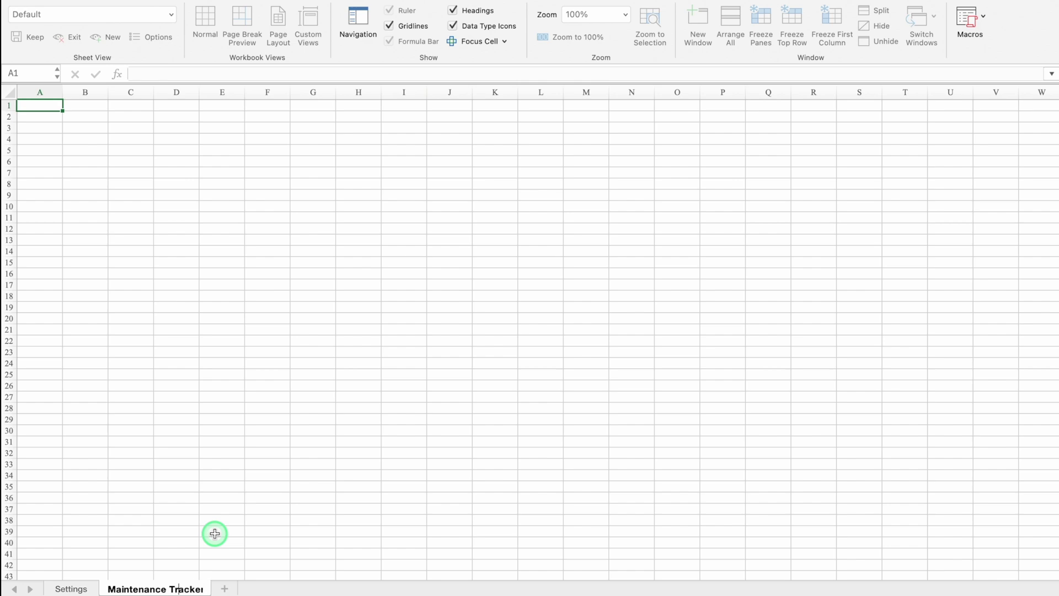
left_click(37, 102)
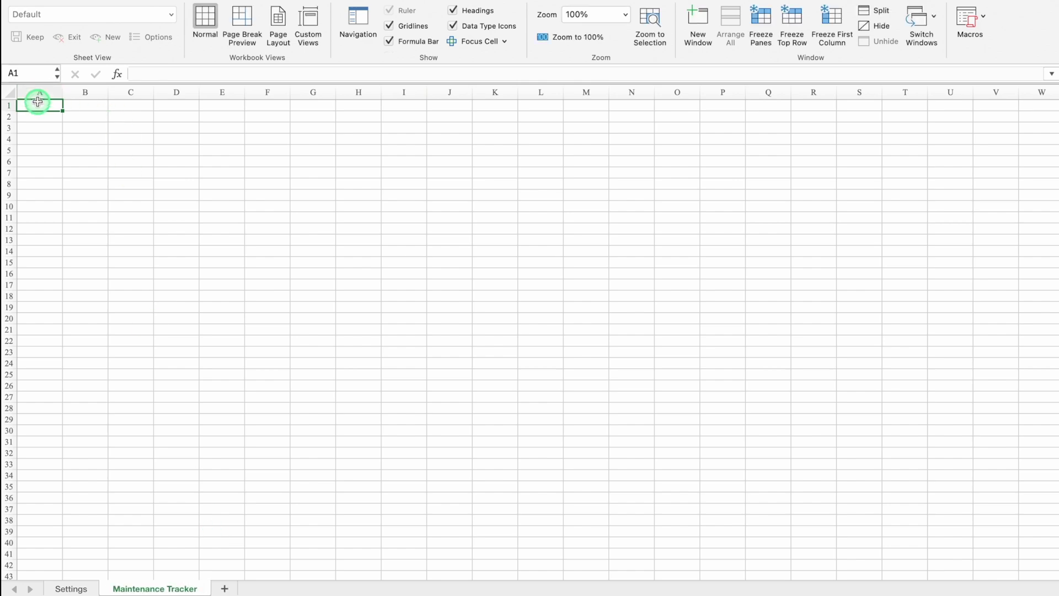
left_click_drag(62, 93, 24, 94)
left_click_drag(1005, 594, 1016, 595)
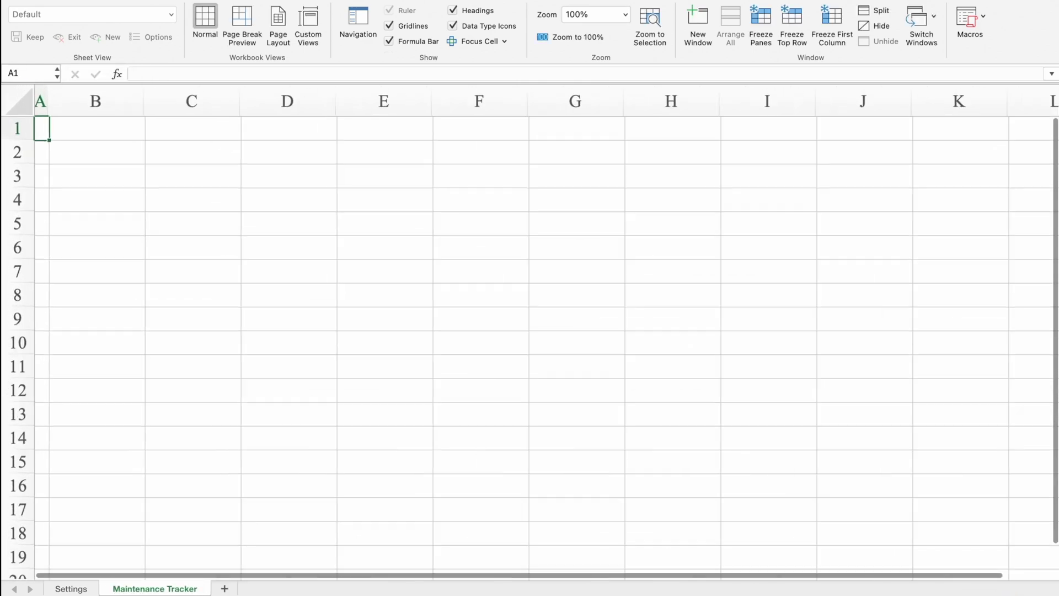
Enter =TODAY() in cell B2 and fill the formula across to D2.
left_click(126, 169)
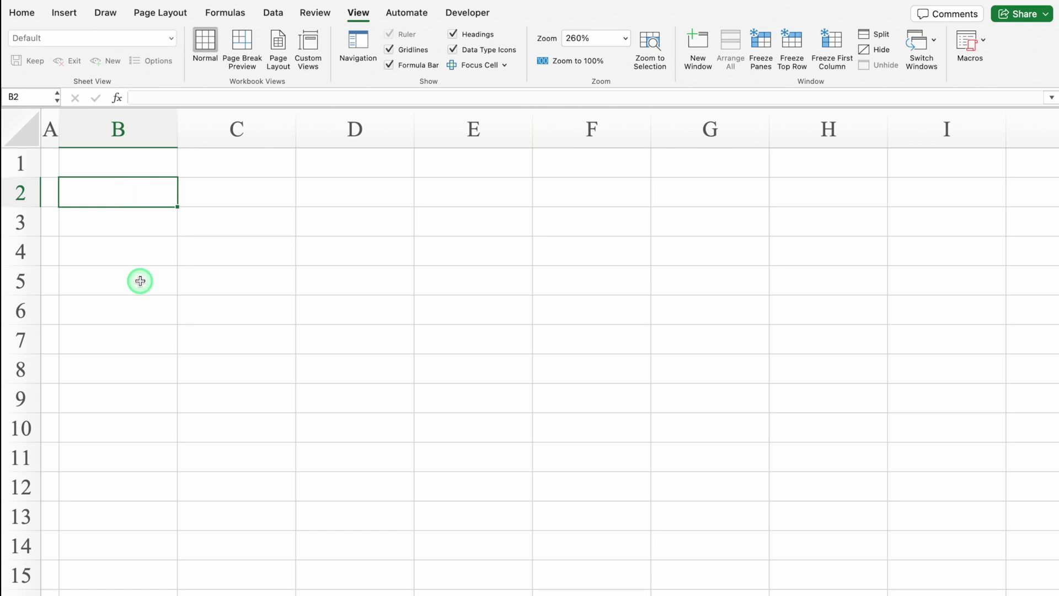
type("=")
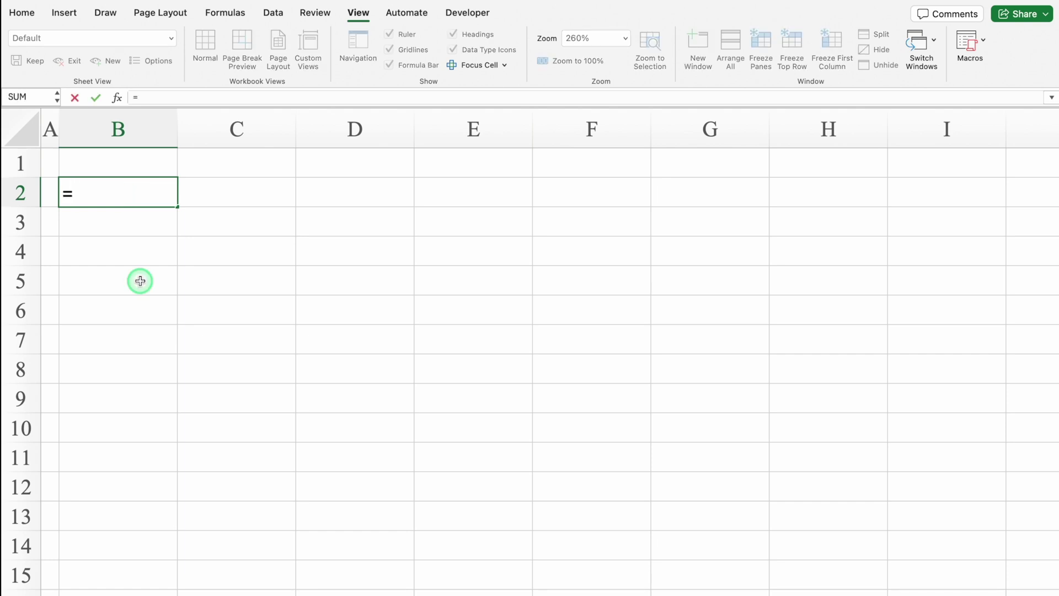
type("TODAY()")
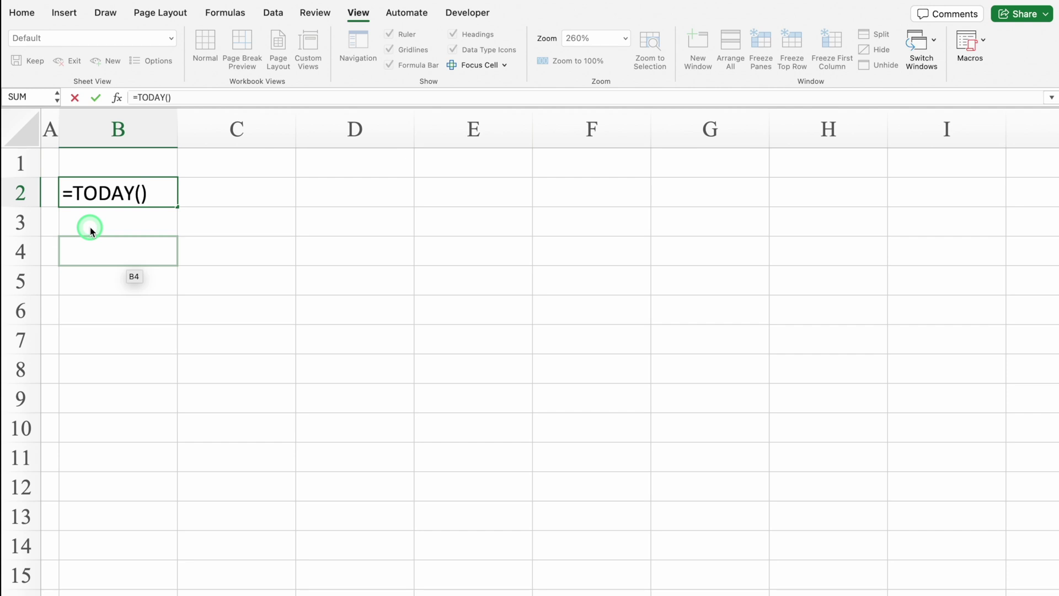
key("Return")
left_click(153, 196)
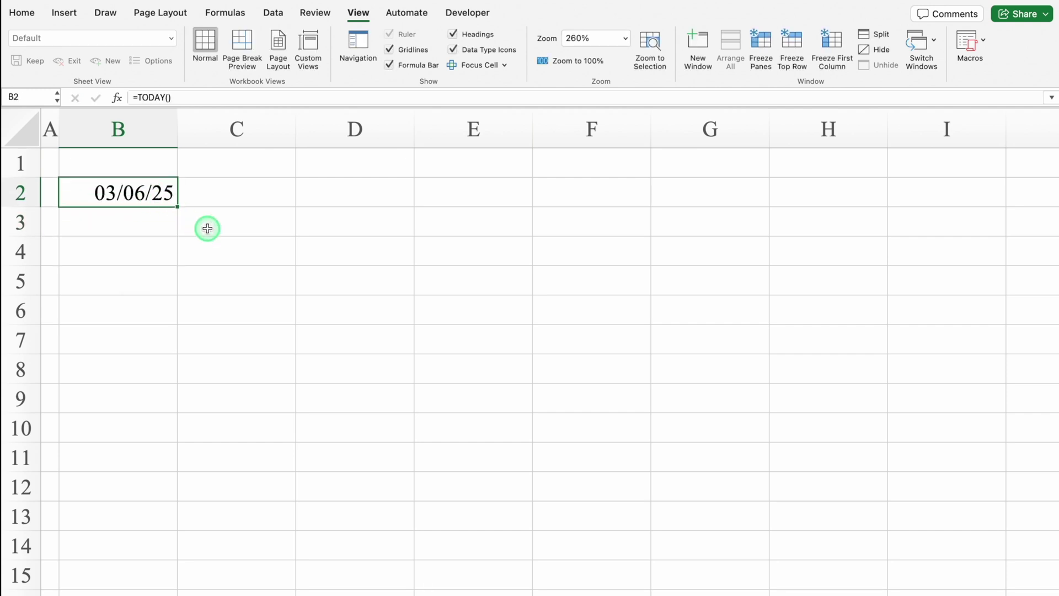
left_click_drag(178, 206, 378, 204)
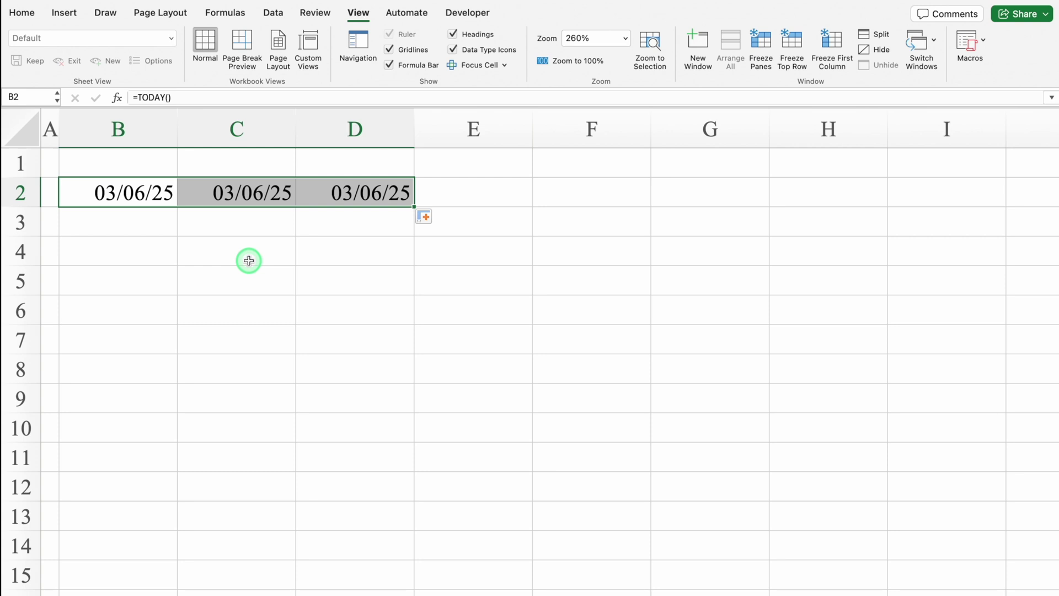
Apply all borders to the date cells B2:D2 and centre their contents.
left_click(21, 12)
left_click(178, 63)
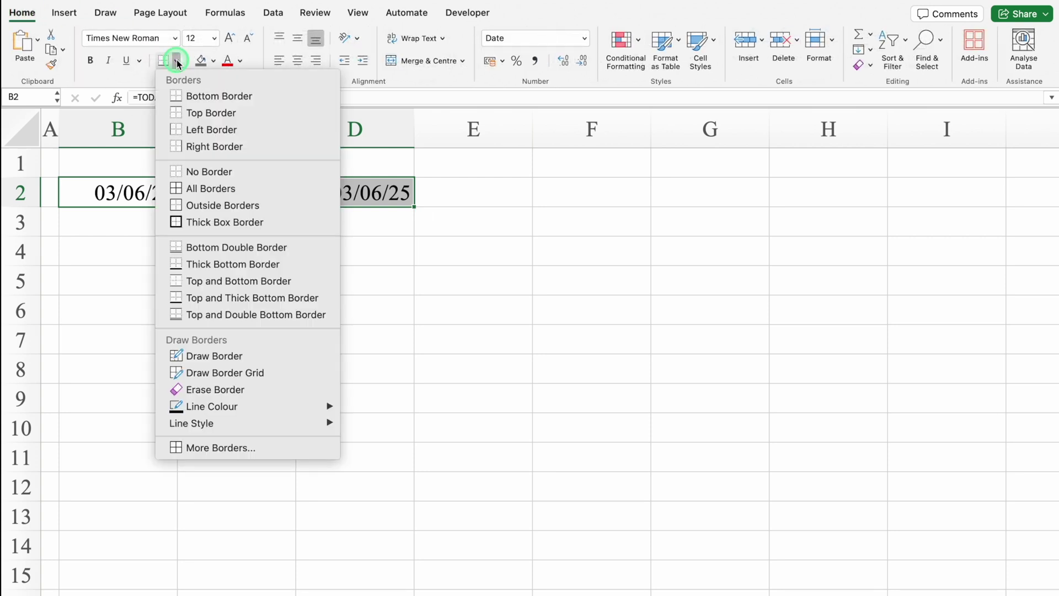
left_click(199, 188)
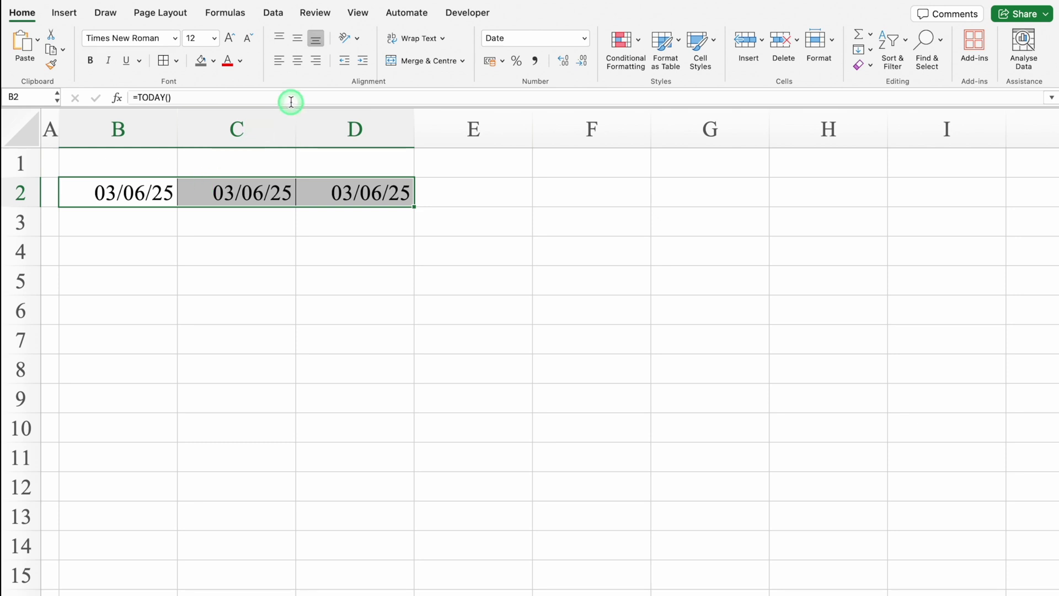
left_click(299, 65)
Give the date cells B2:D2 a red fill and white font colour.
left_click(213, 61)
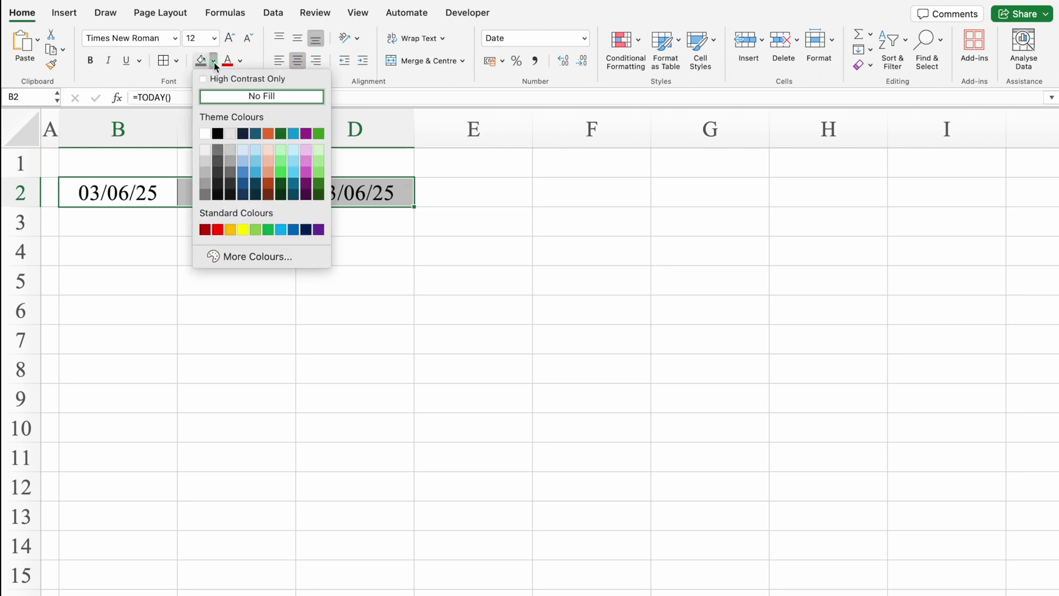
left_click(218, 229)
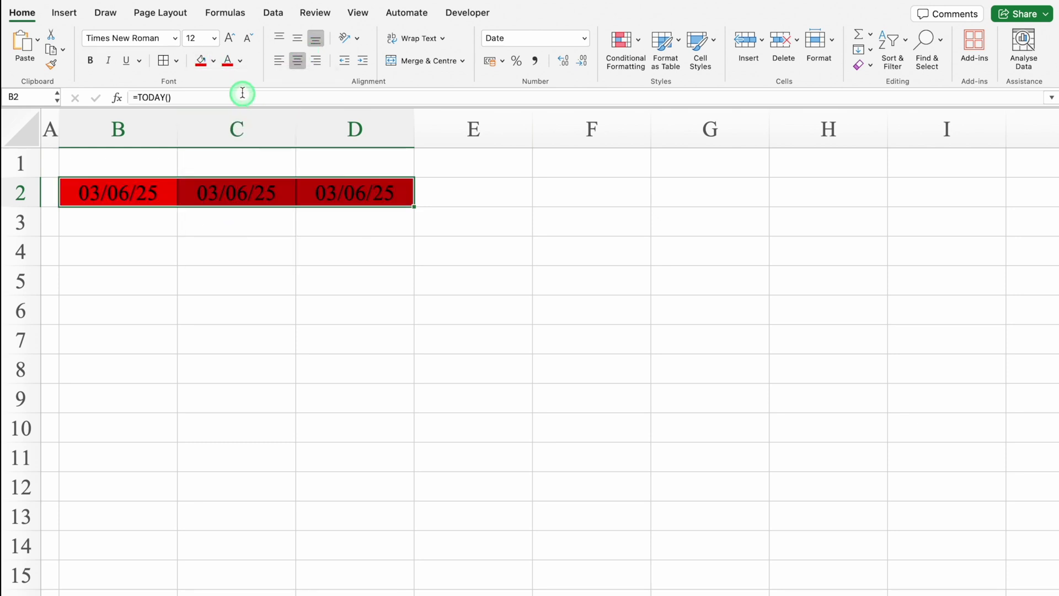
left_click(240, 61)
left_click(231, 134)
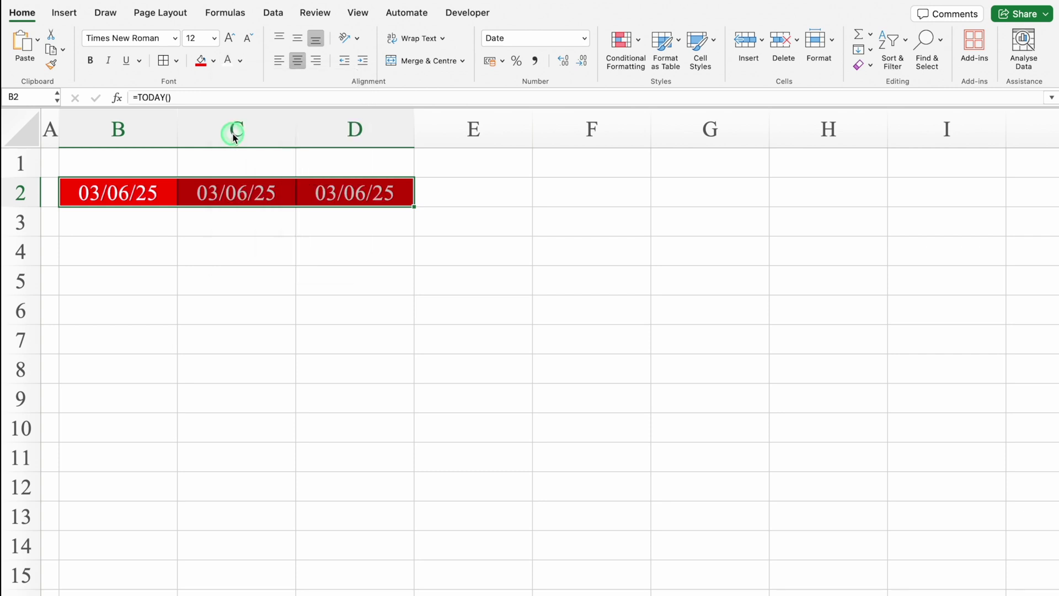
Apply the custom number format dd to cell B2 so that it shows only the day.
left_click(142, 191)
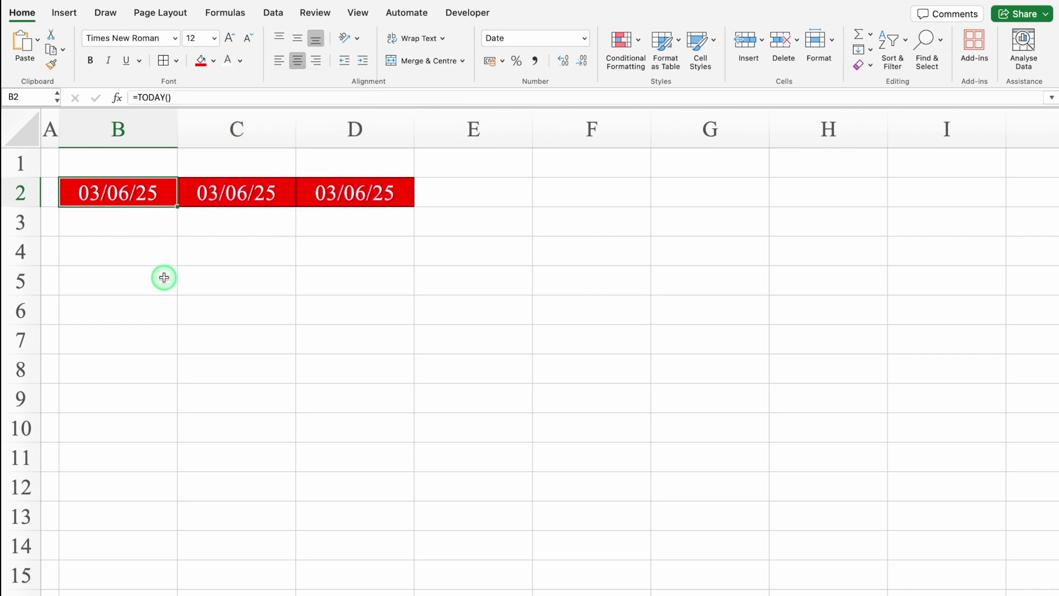
key("super+1")
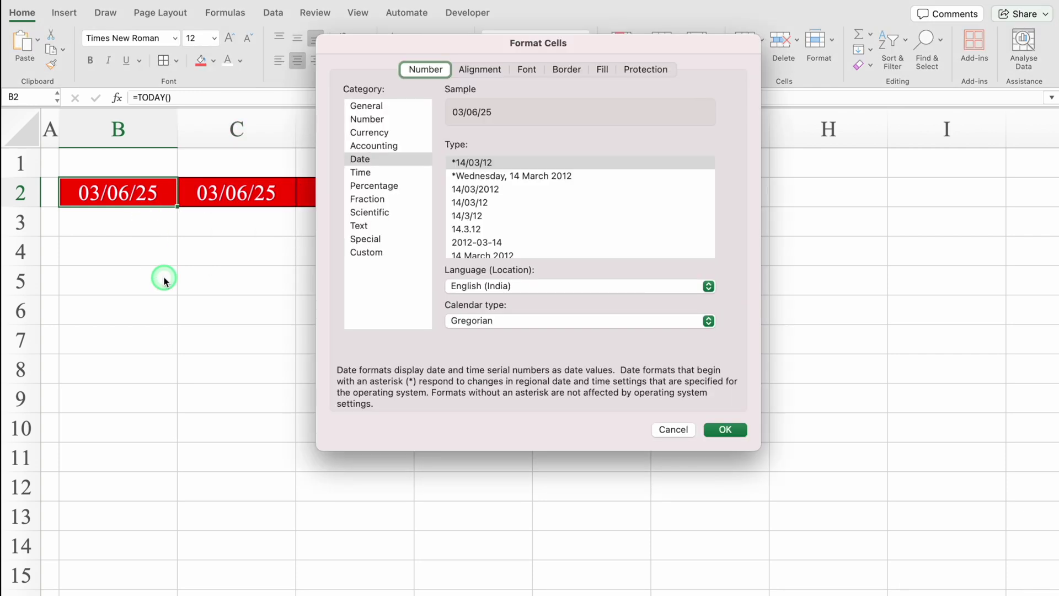
left_click(380, 253)
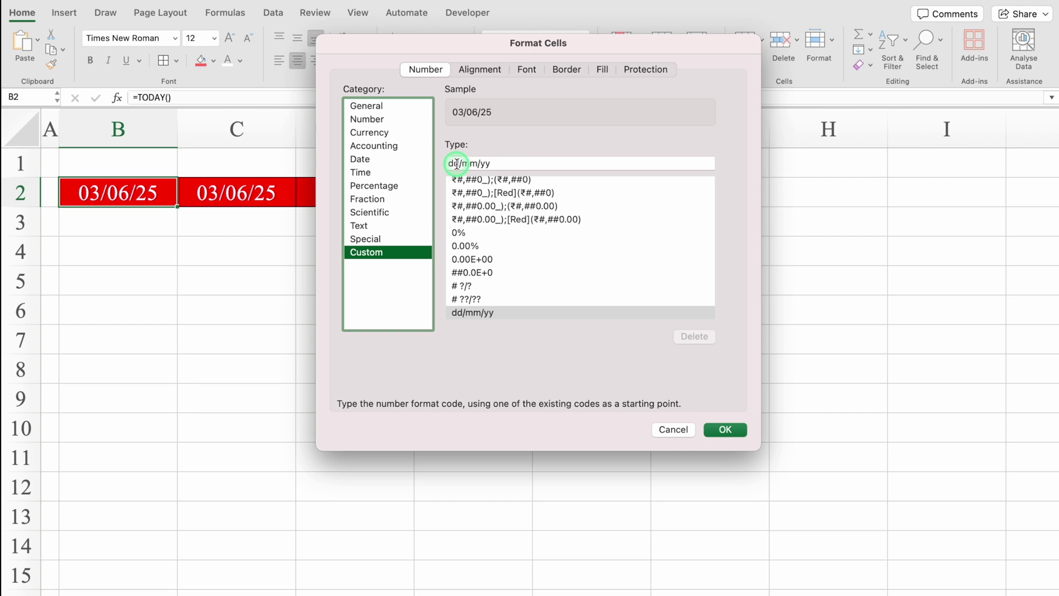
left_click(501, 162)
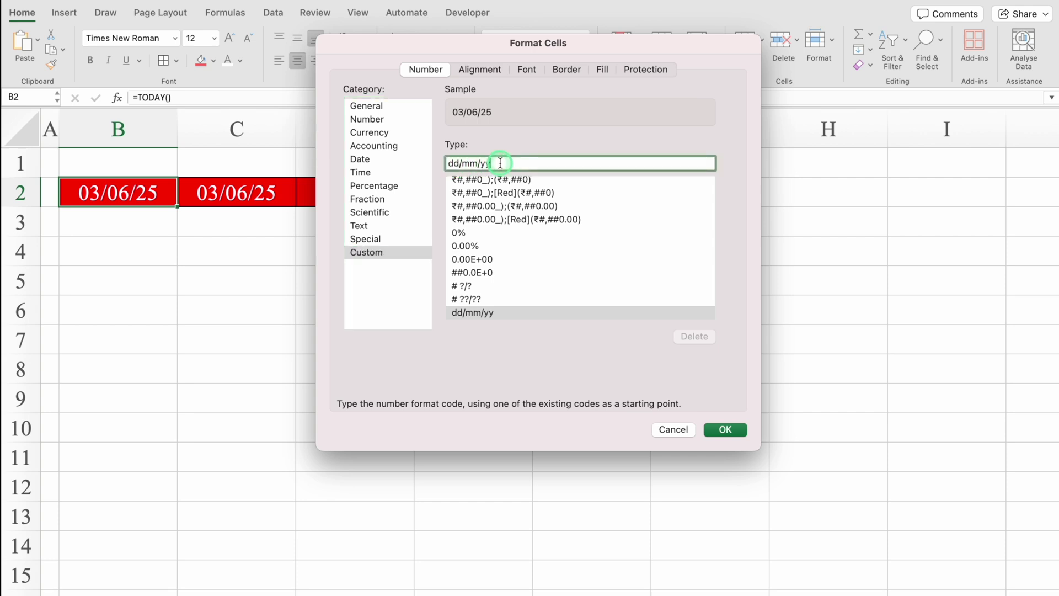
key("BackSpace")
key("BackSpace")
key("BackSpace")
key("BackSpace")
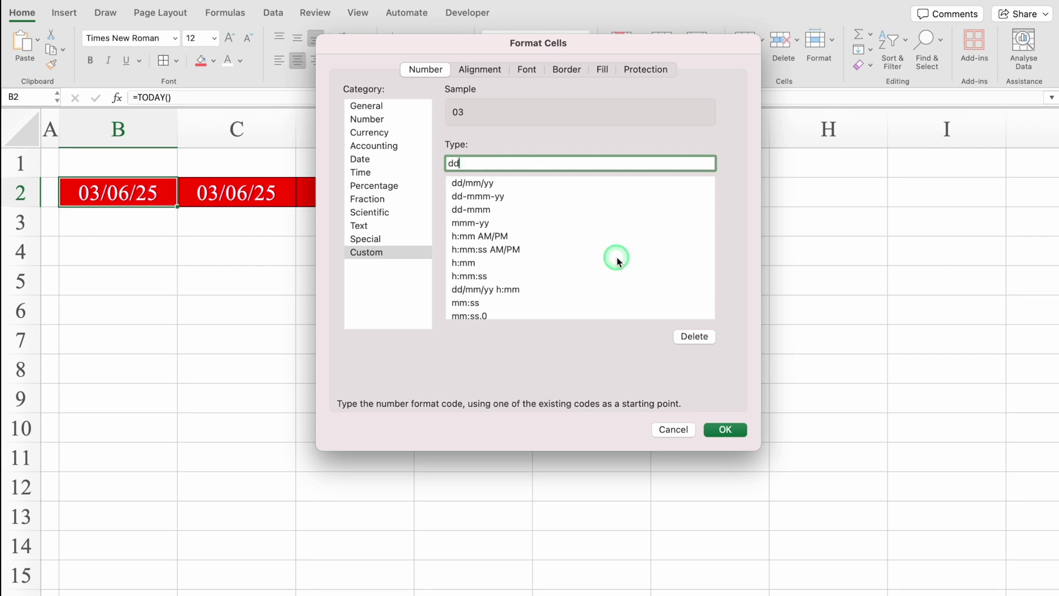
left_click(725, 429)
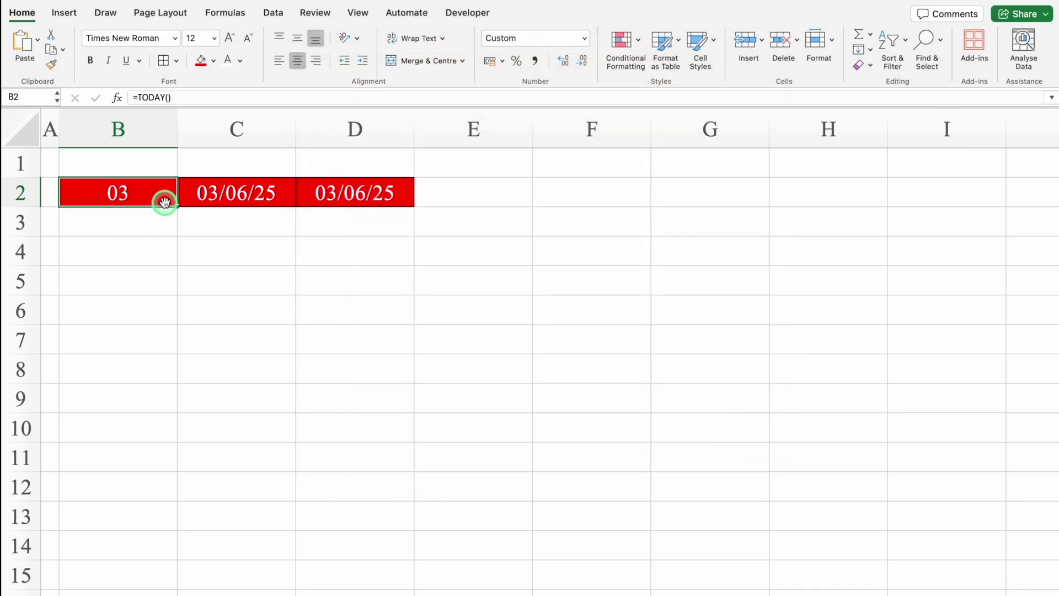
Apply the custom number format mm to cell C2 so that it shows only the month number.
left_click(238, 191)
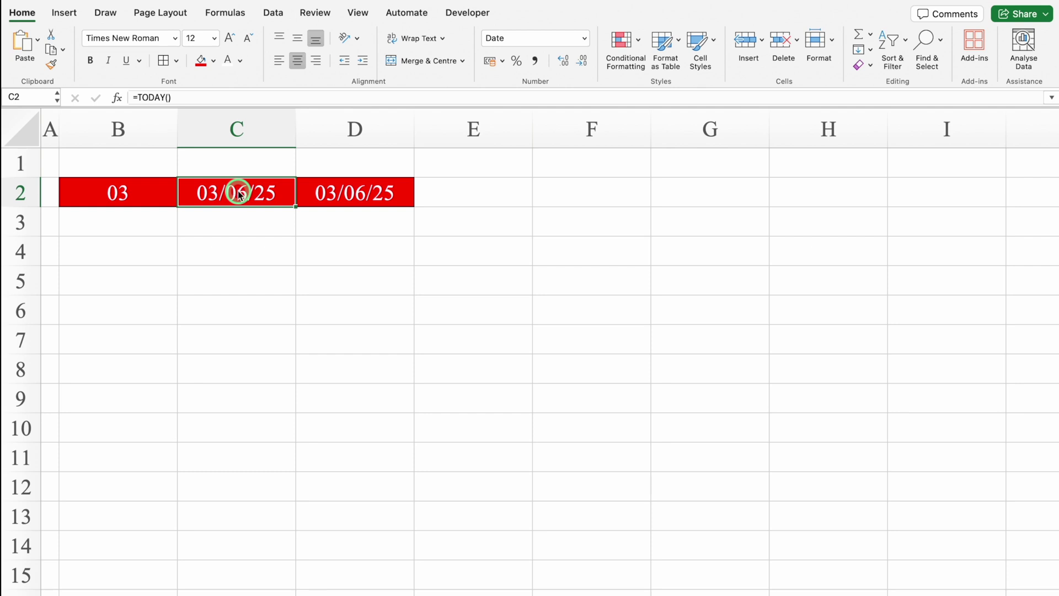
key("super+1")
left_click(364, 254)
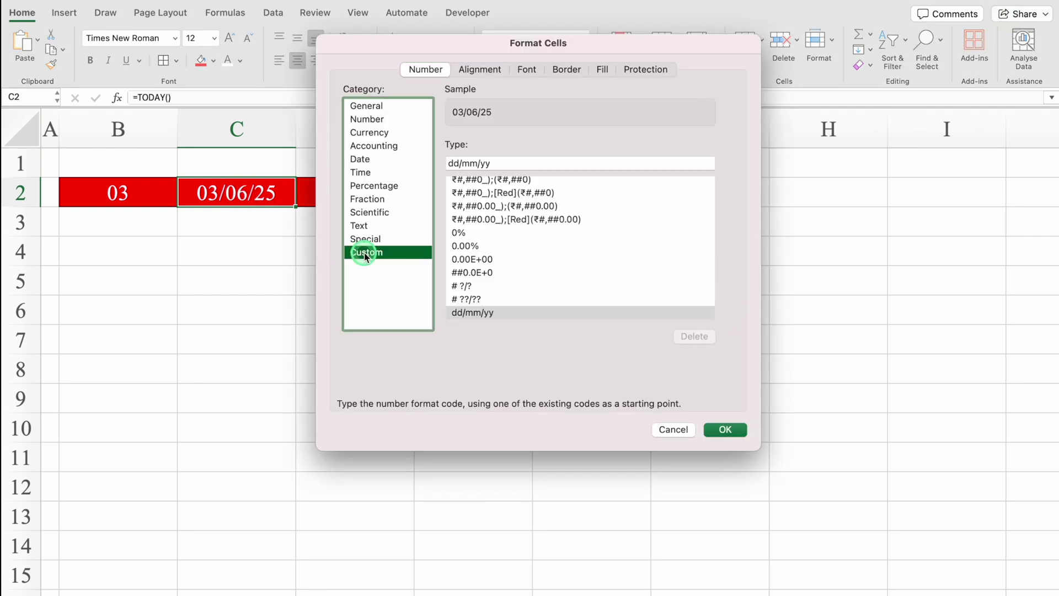
left_click(454, 165)
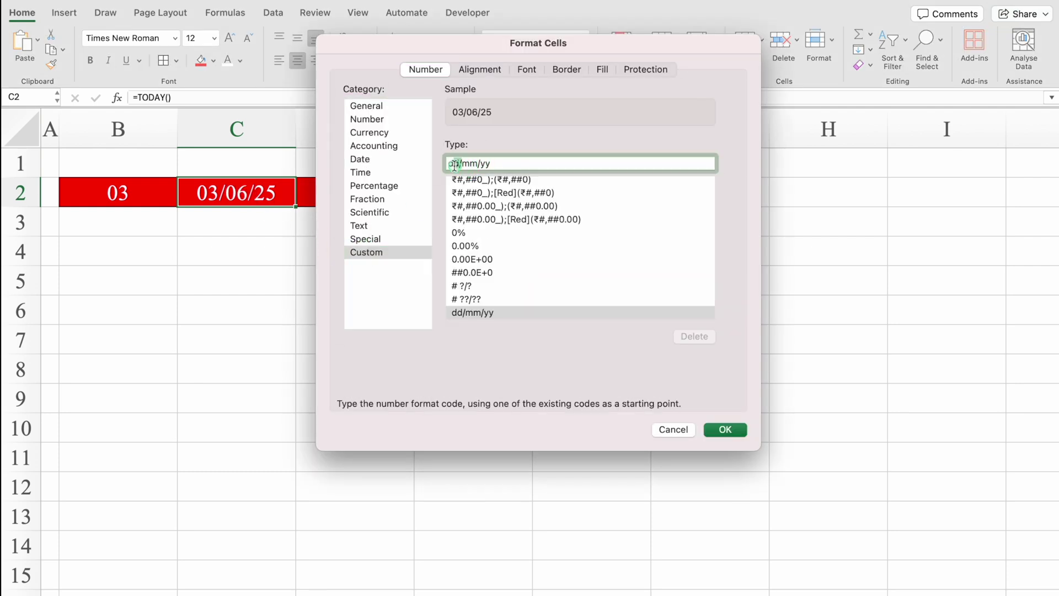
left_click_drag(454, 165, 448, 165)
key("BackSpace")
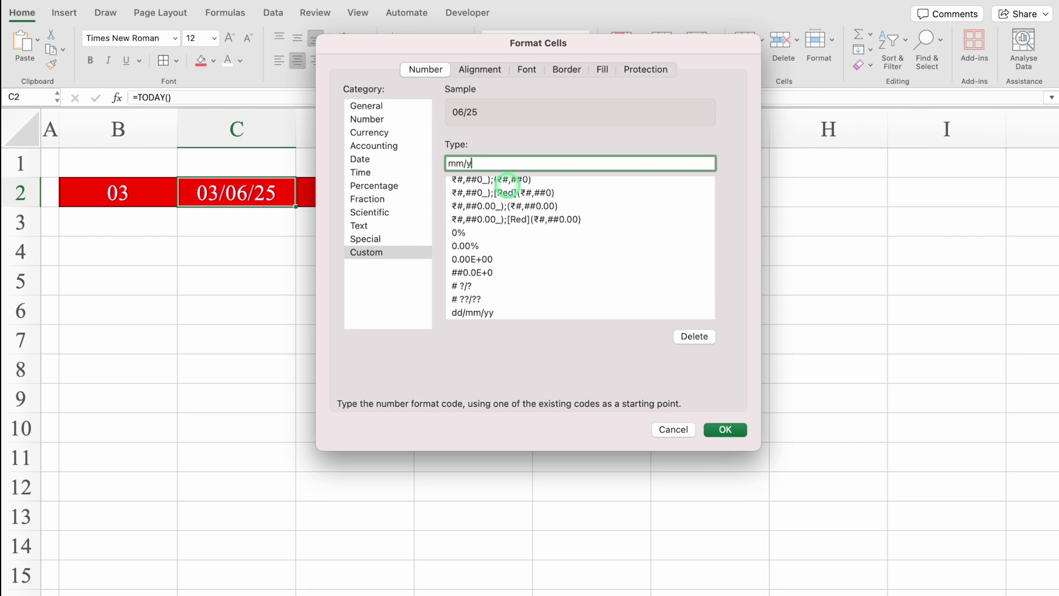
key("BackSpace")
key("BackSpace")
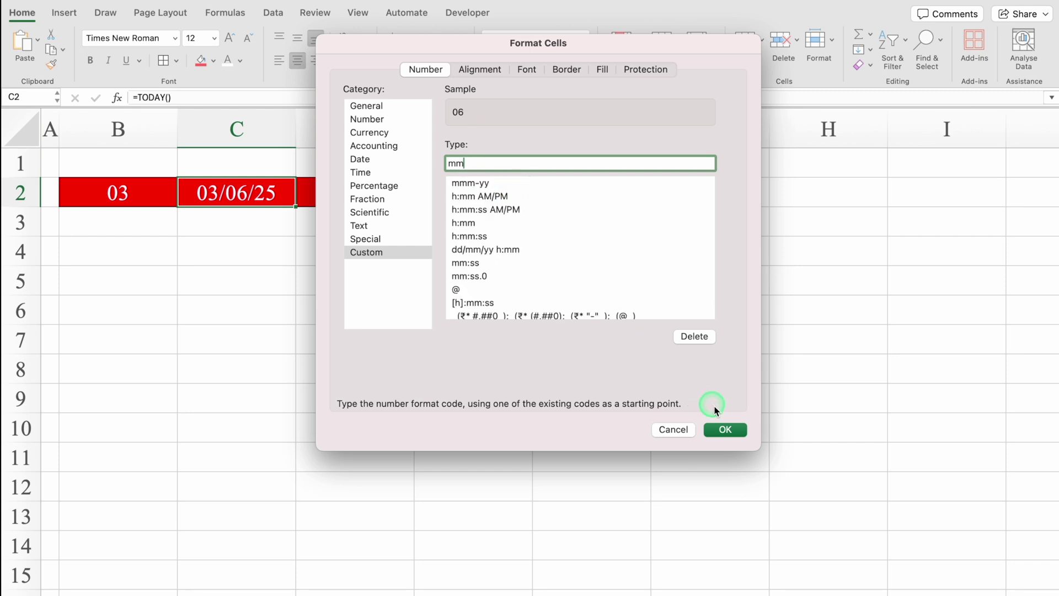
left_click(726, 429)
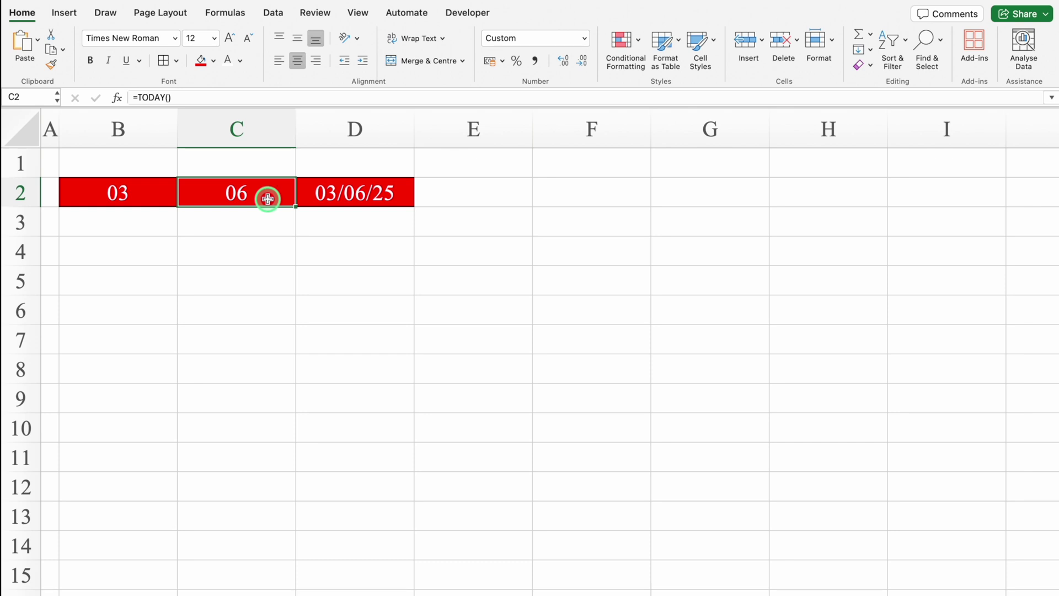
Extend the custom number format of cell C2 to mmmm to show the full month name.
key("super+1")
left_click(473, 163)
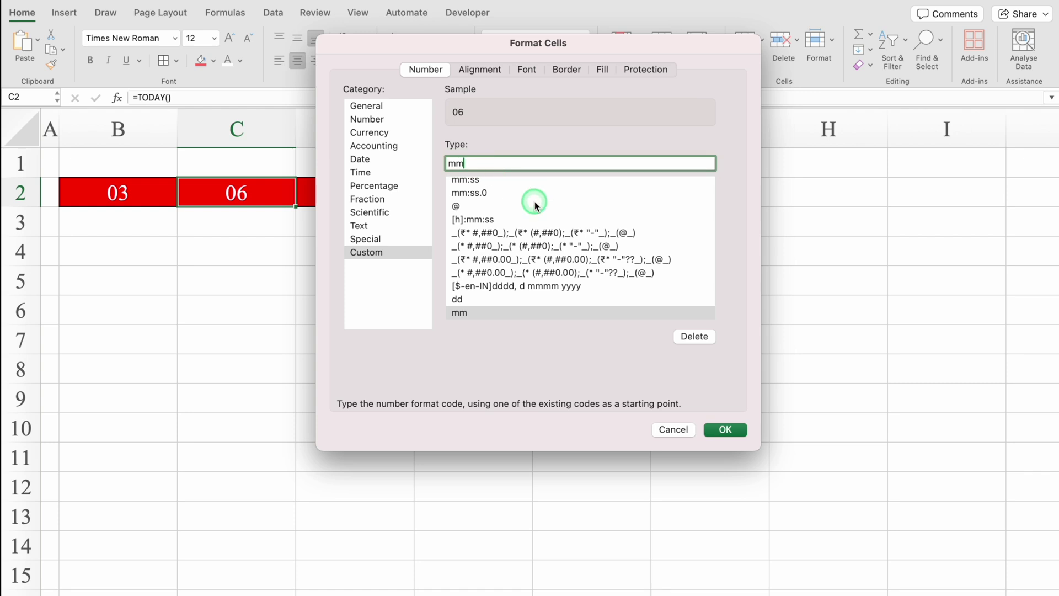
scroll(535, 206, "up", 3)
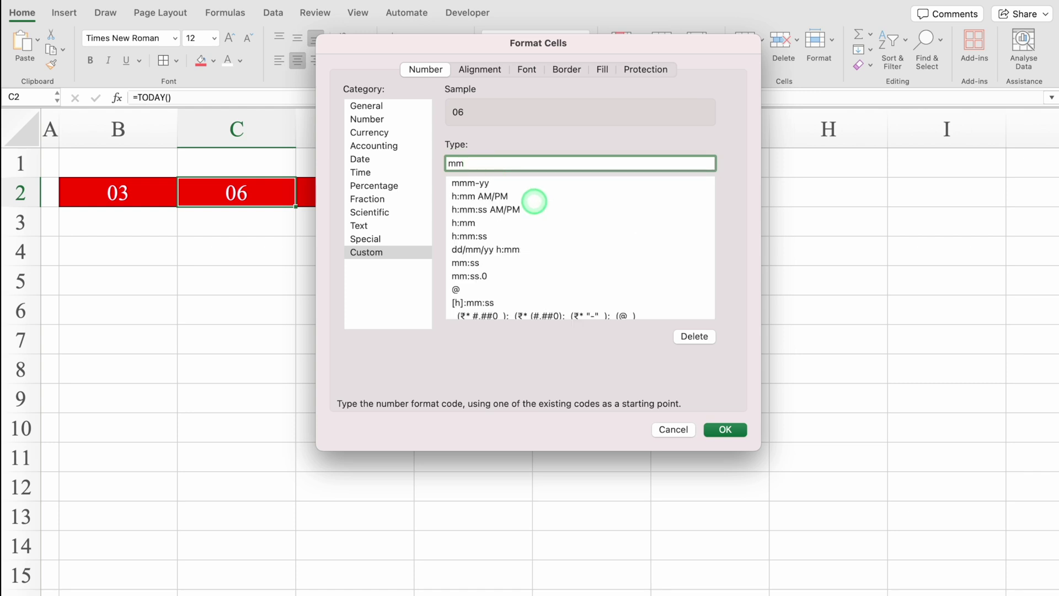
type("mm")
left_click(723, 429)
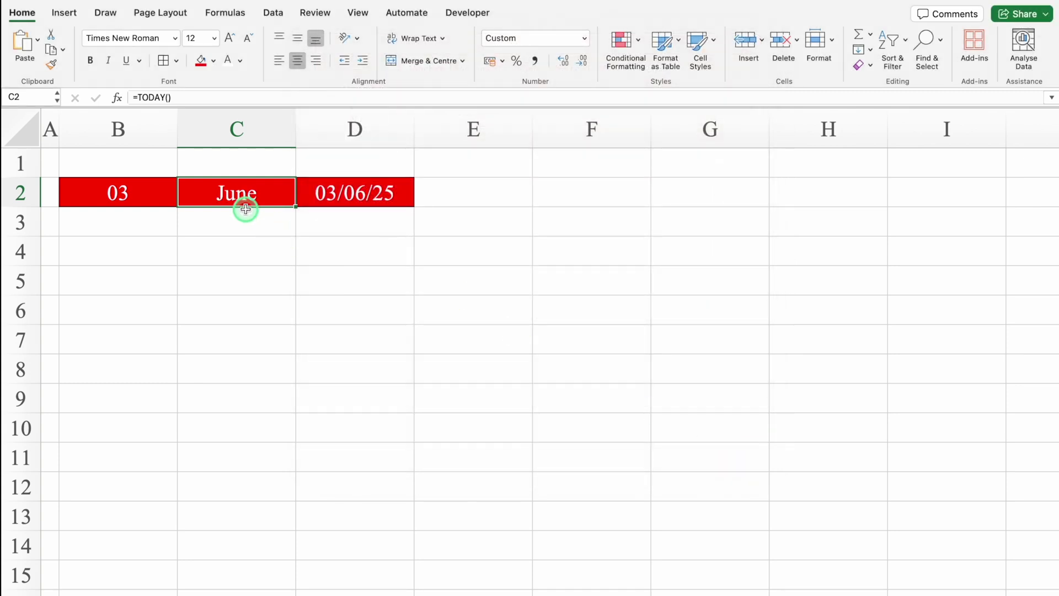
Apply the custom number format yyyy to cell D2 so that it shows only the four-digit year.
left_click(359, 196)
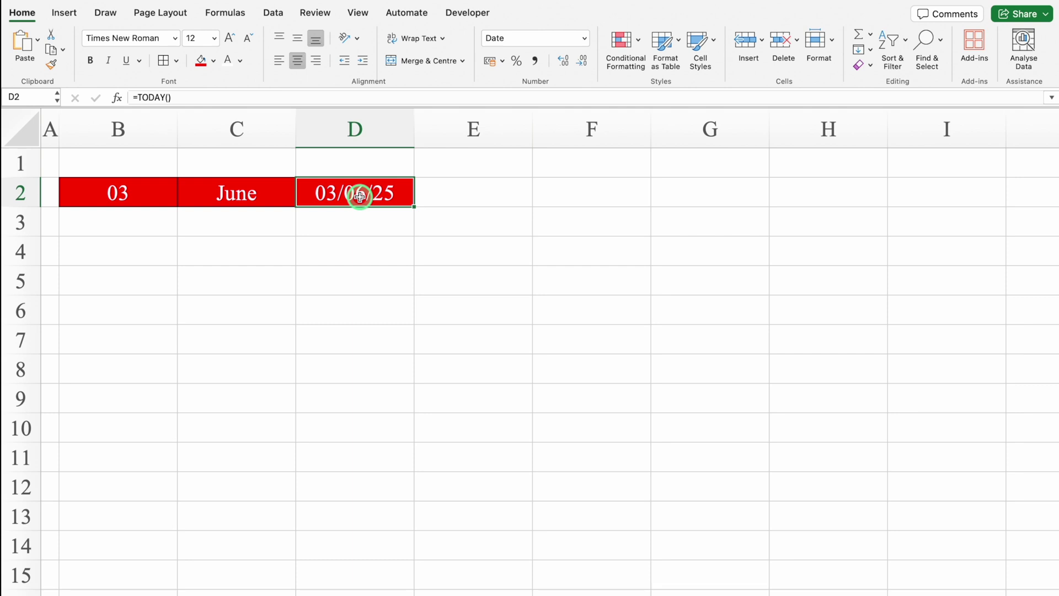
key("super+1")
left_click(371, 252)
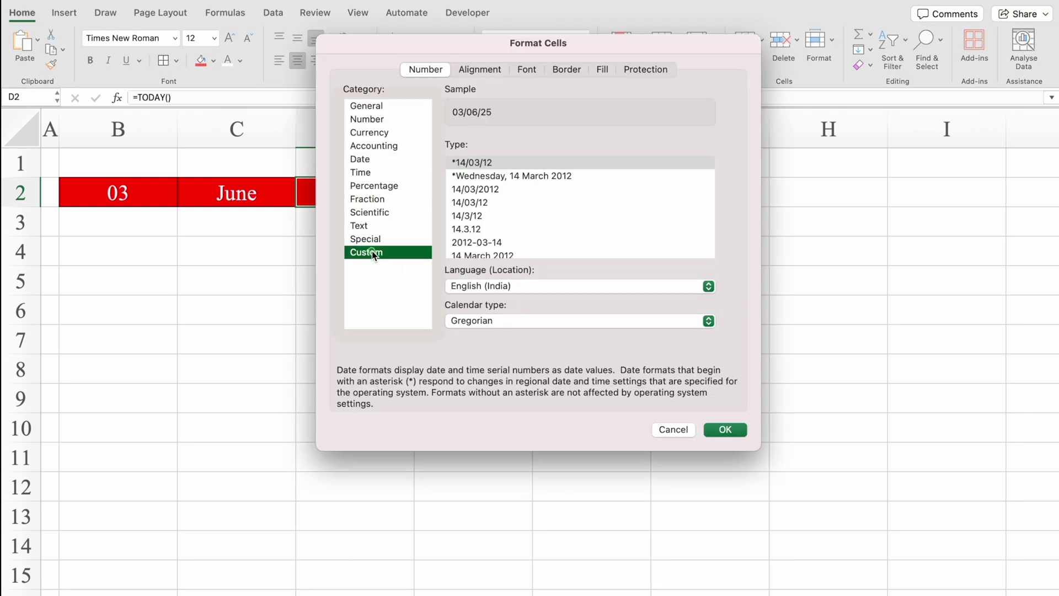
left_click(477, 165)
left_click_drag(479, 165, 426, 167)
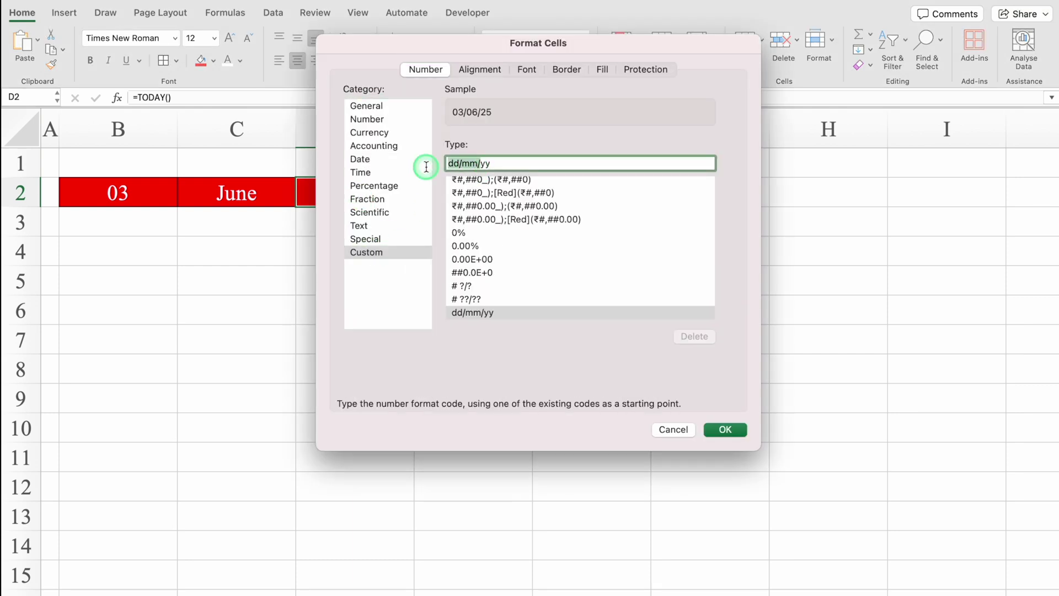
key("BackSpace")
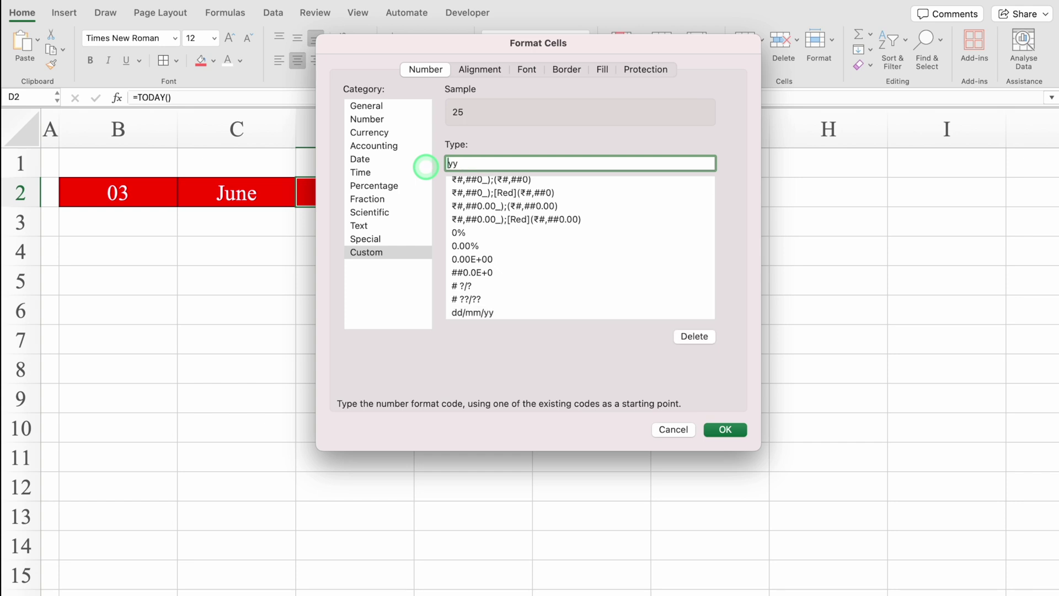
left_click(482, 163)
type("yy")
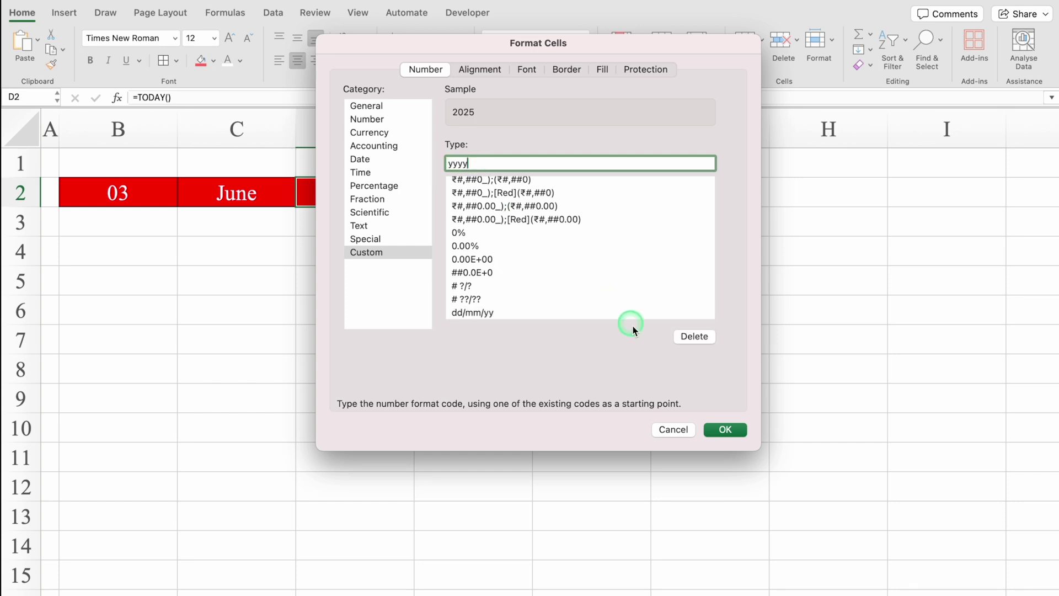
left_click(727, 430)
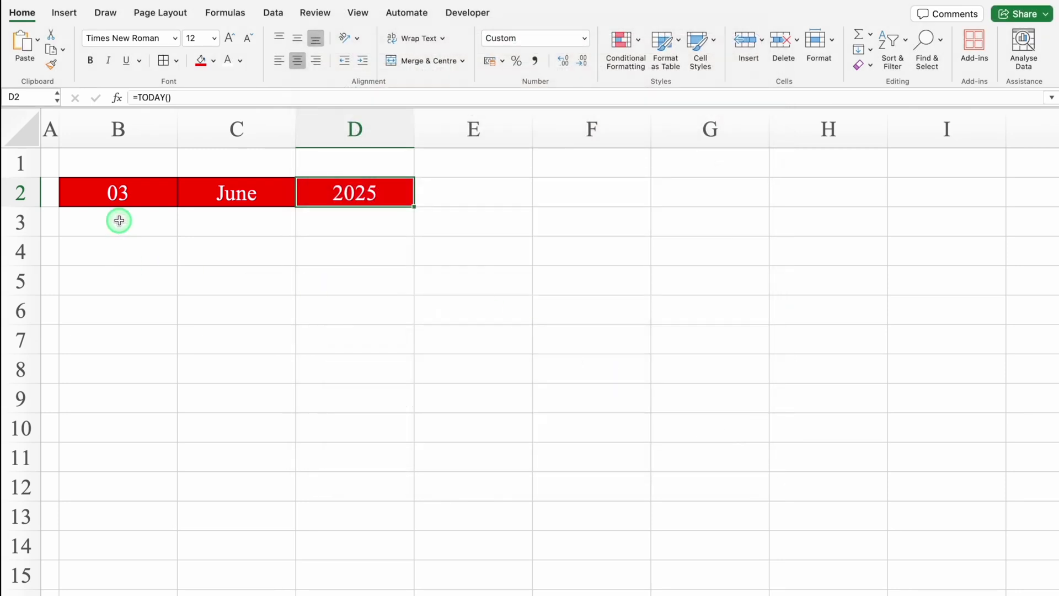
Set the font of row 2 to Arial Black and shrink row 3 to a thin spacer row.
left_click(21, 193)
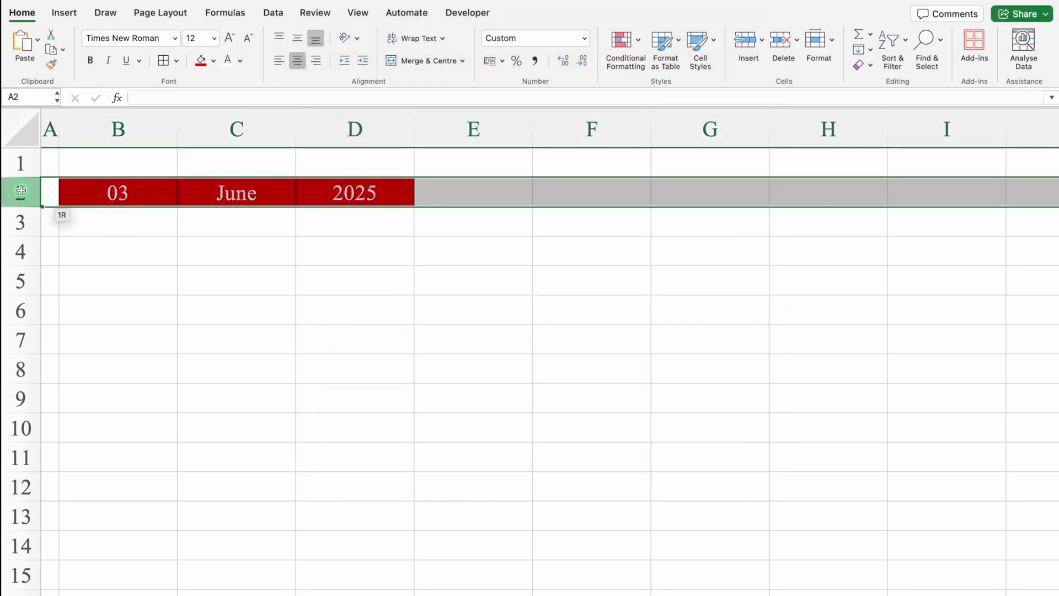
left_click(176, 39)
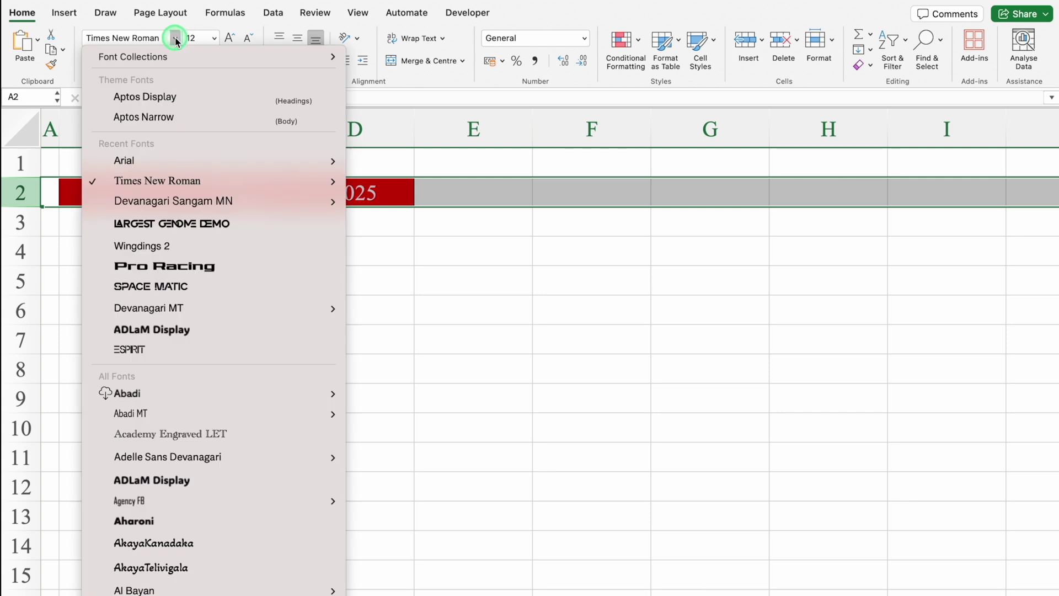
mouse_move(187, 160)
left_click(378, 271)
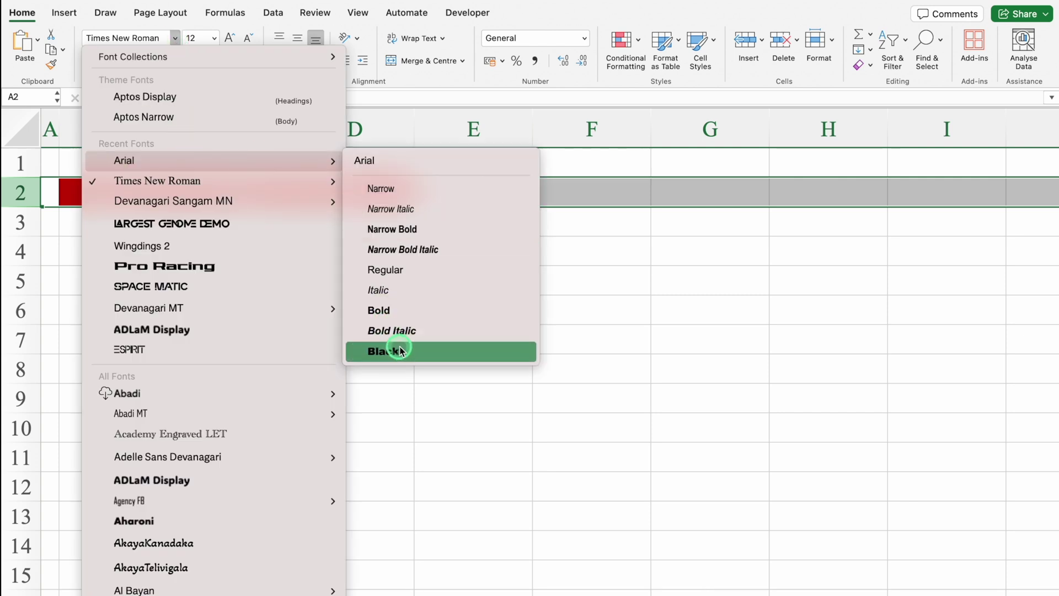
left_click(401, 349)
left_click(26, 228)
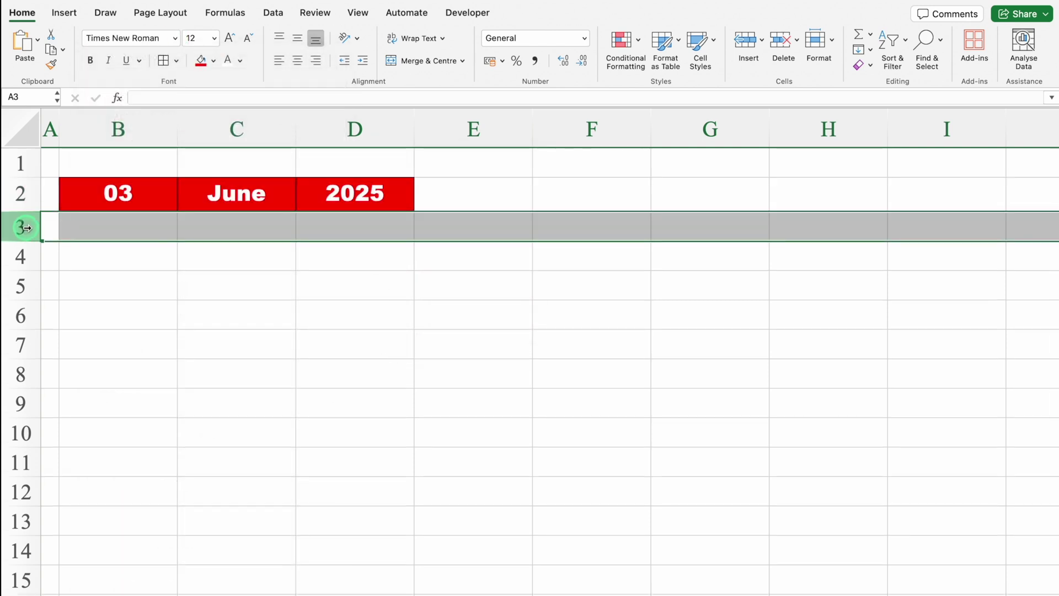
left_click_drag(27, 241, 27, 219)
Enter the headings Sl. No., Issues and Accountable Person in B4:D4 and wrap the text of row 4.
left_click(111, 239)
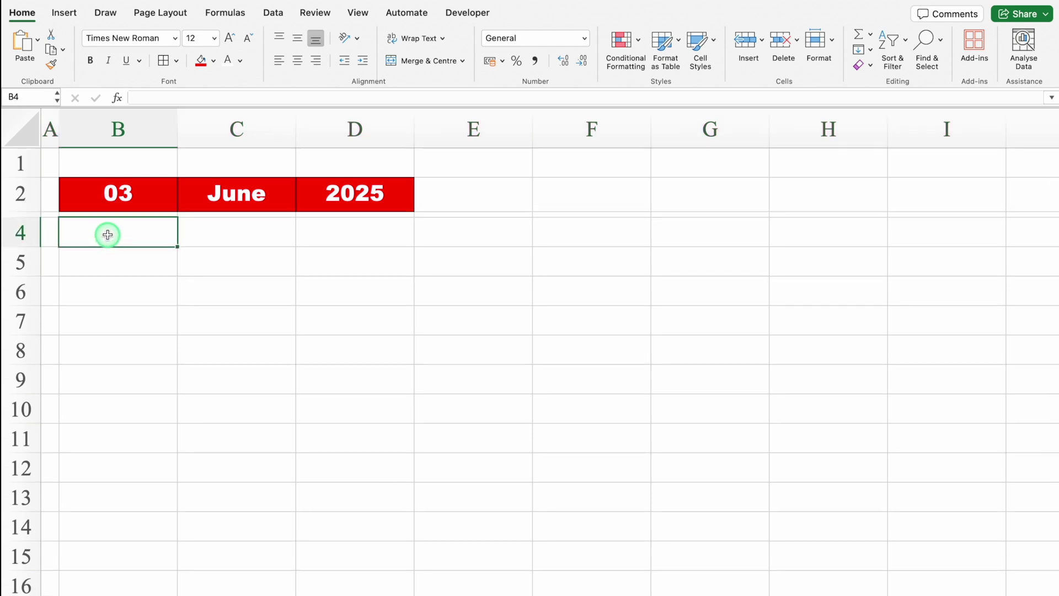
type("Sl. No.")
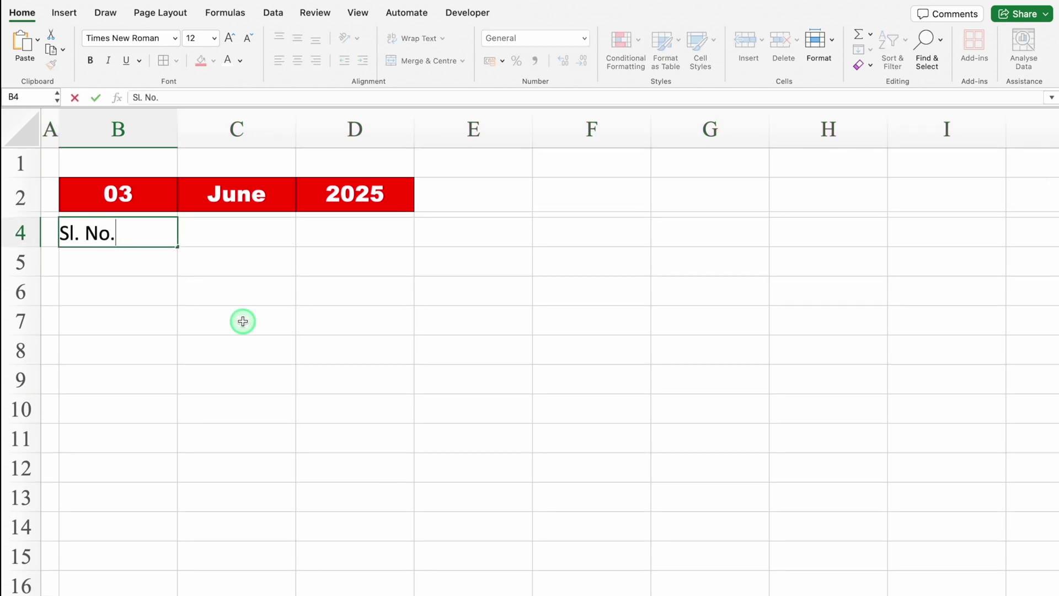
key("Tab")
type("Issues")
key("Tab")
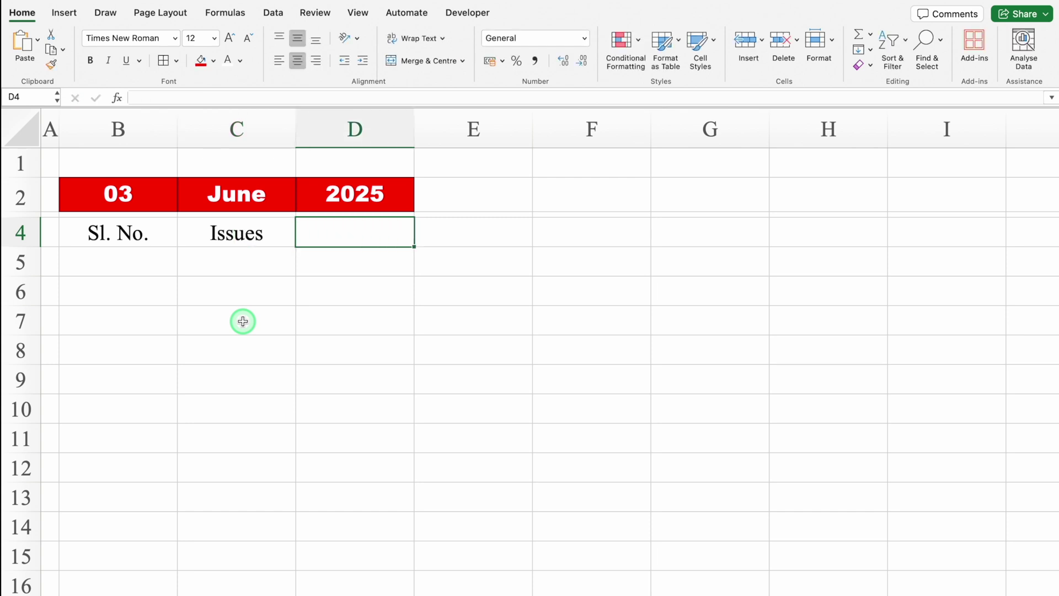
type("Accountable Person")
key("Tab")
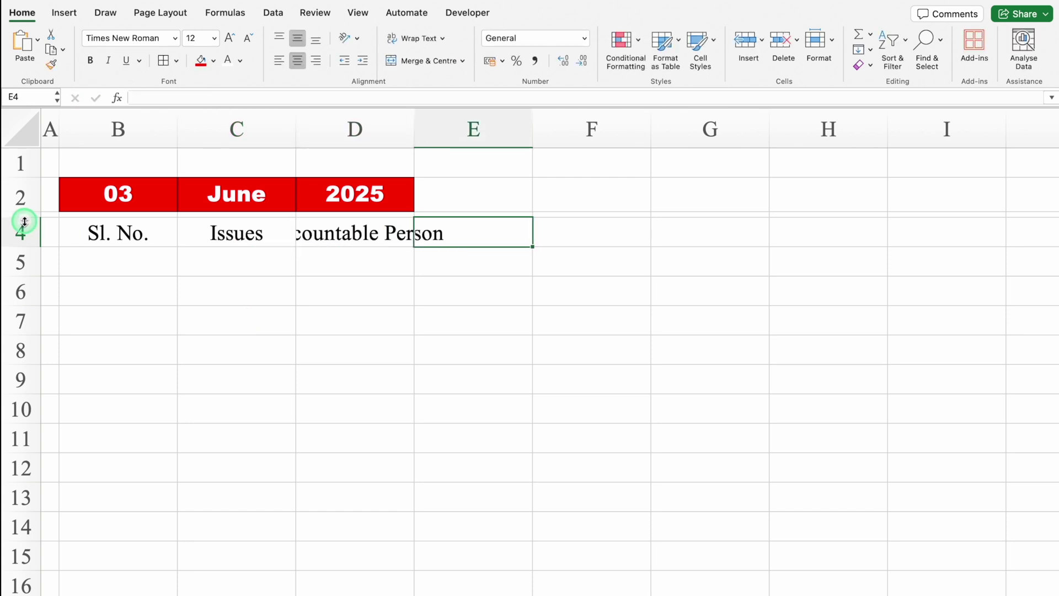
left_click(20, 233)
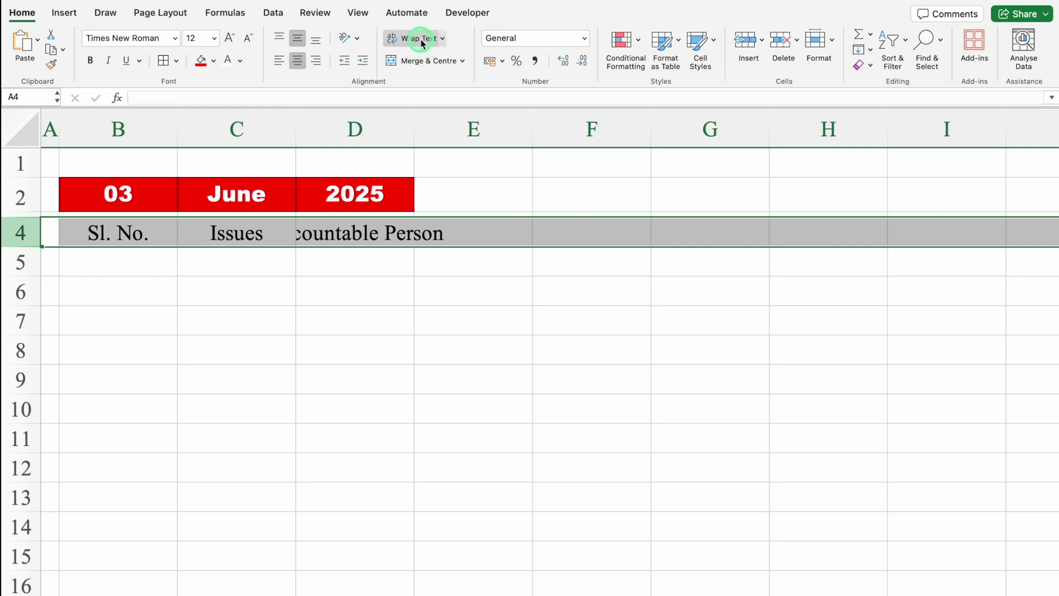
left_click(415, 40)
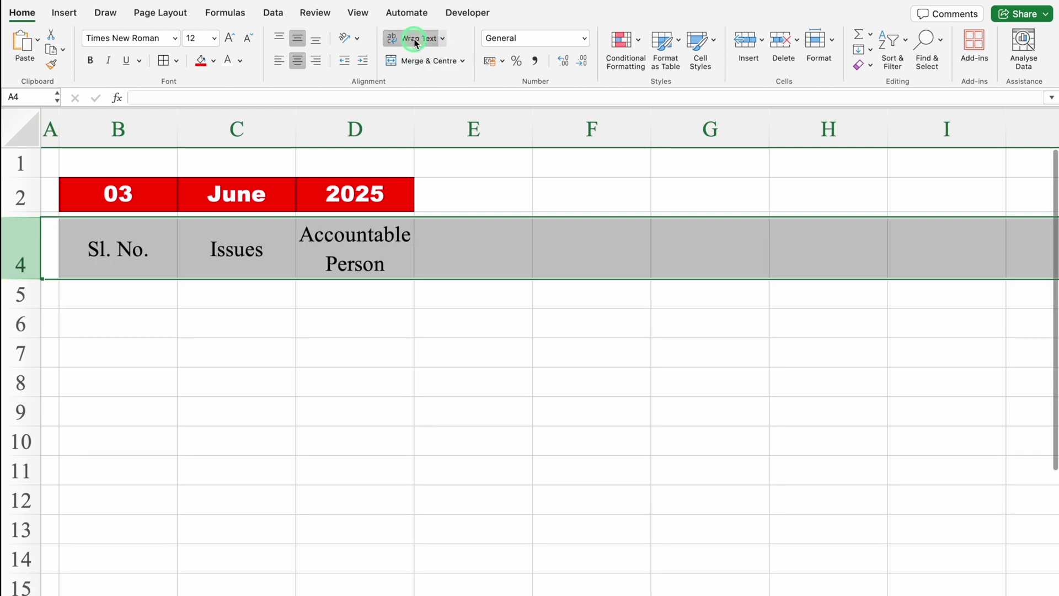
Enter the headings Department, Contact No., Store Code, Store Name and Ticket No. in cells E4:I4.
left_click(445, 253)
type("Department")
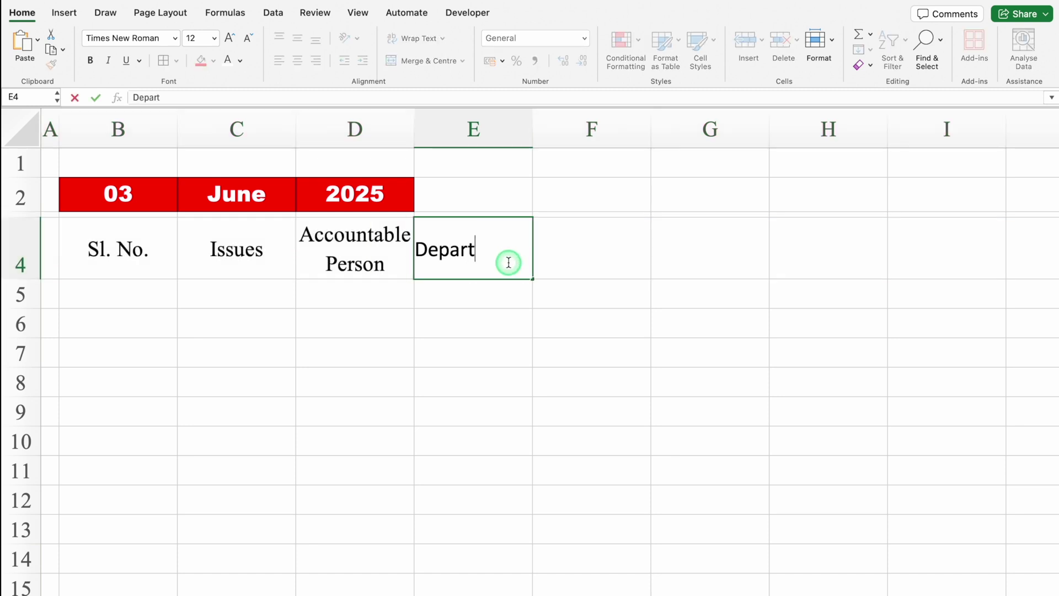
key("Tab")
type("Contact No.")
key("Tab")
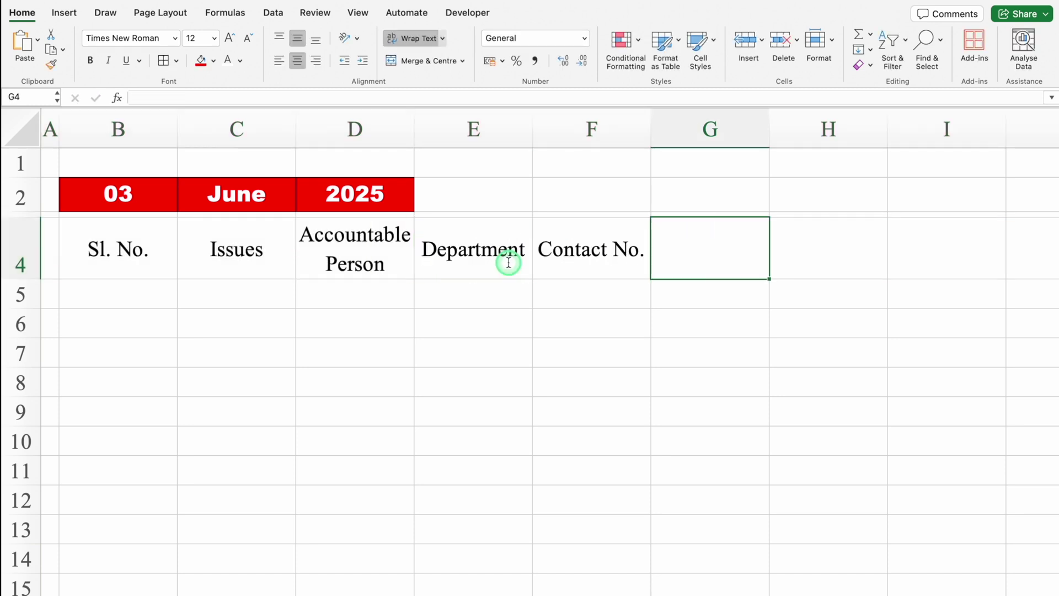
type("Store Code")
key("Tab")
type("Store Name")
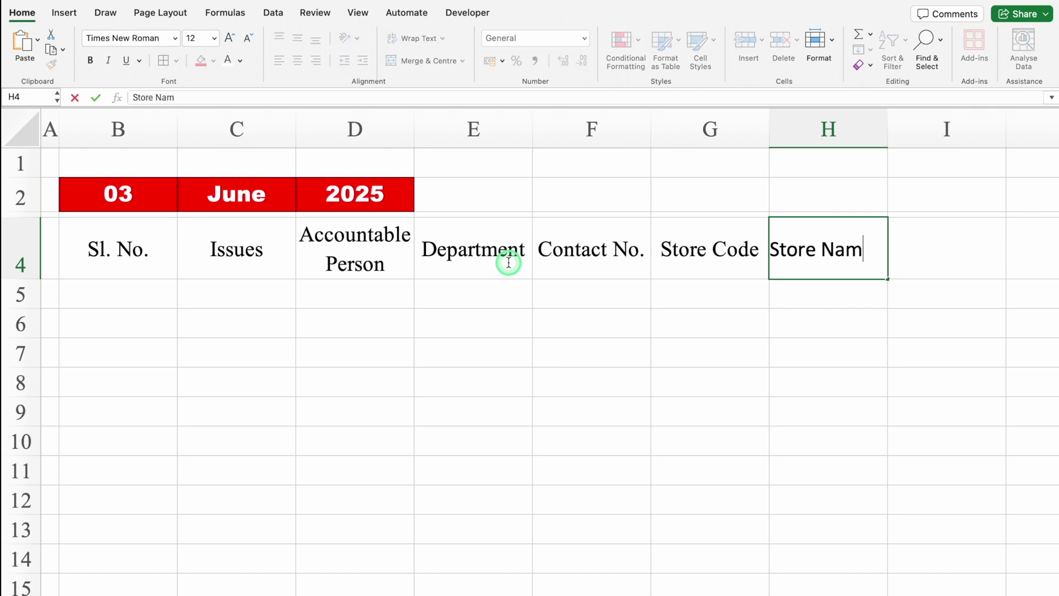
key("Tab")
type("Ticket No.")
key("Tab")
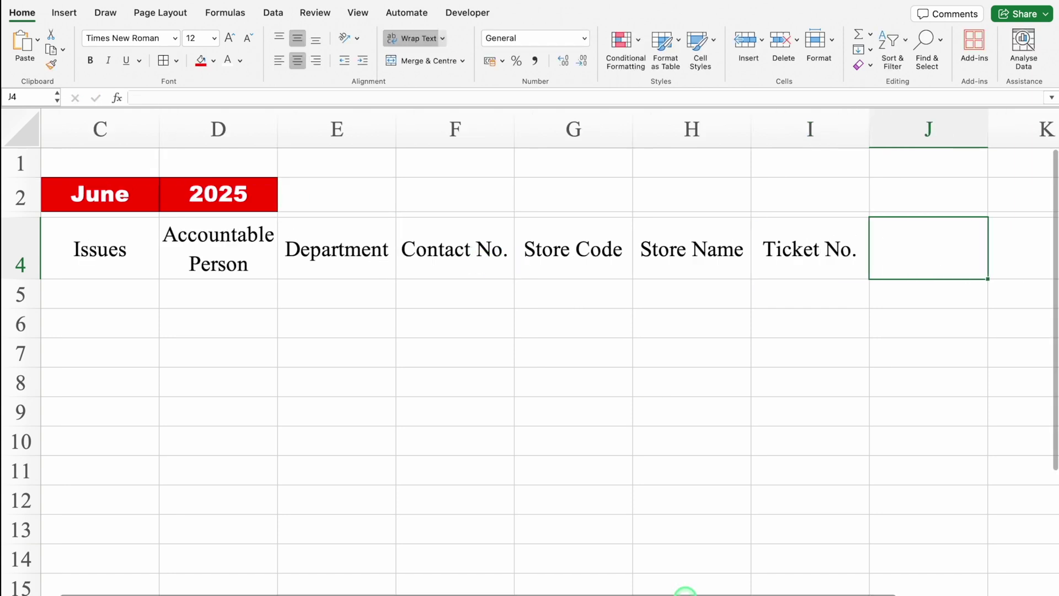
Number the Sl. No. column from 1 to 10 in cells B5:B14 by filling down from 1 and 2.
scroll(456, 591, "left", 2)
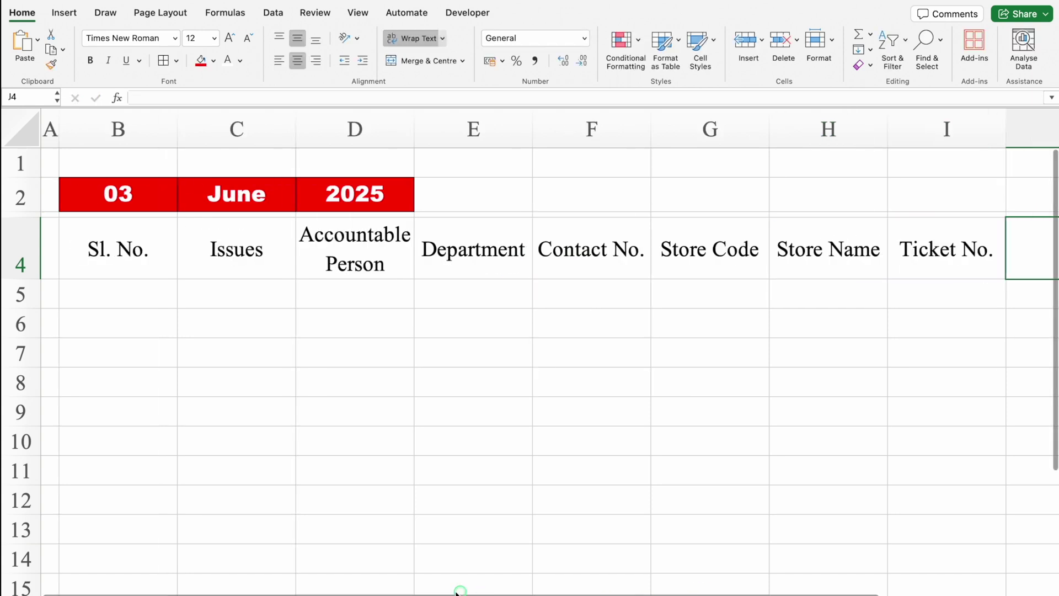
left_click(110, 296)
type("1")
key("Return")
type("2")
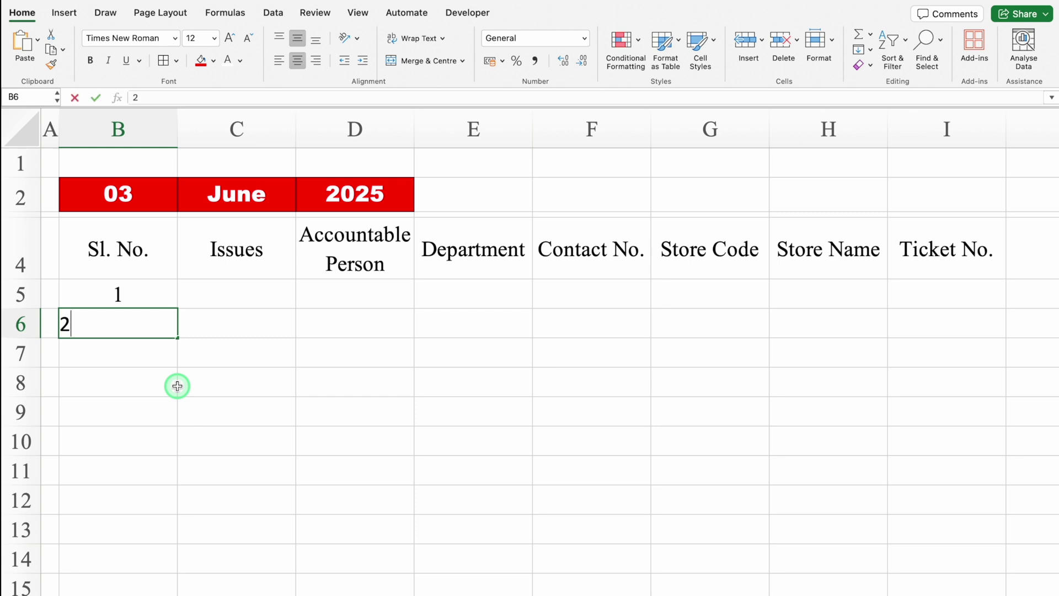
left_click_drag(156, 290, 174, 570)
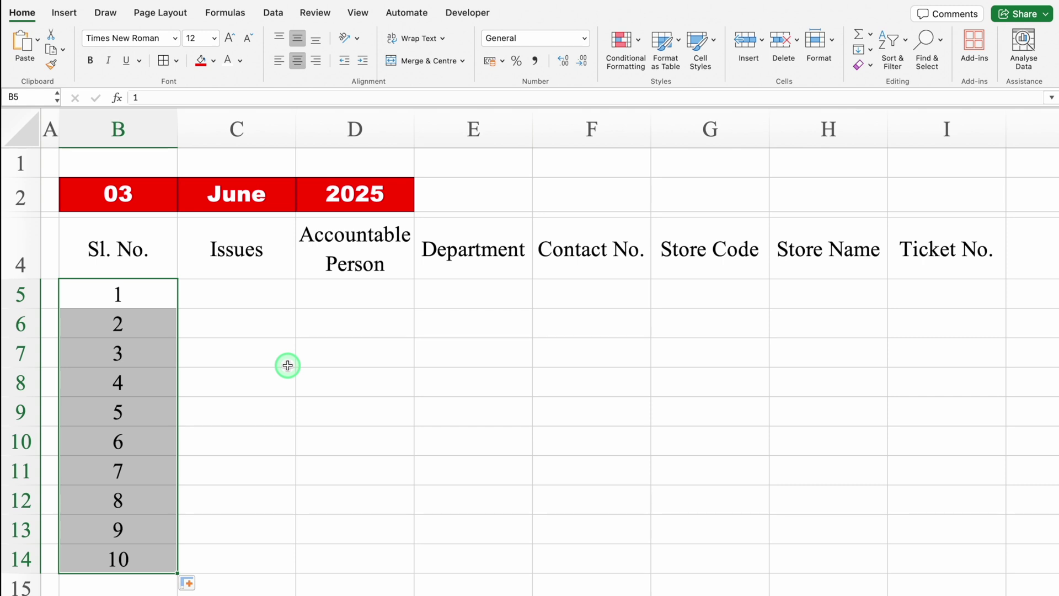
Apply all borders to the table range B4:I14.
left_click(125, 241)
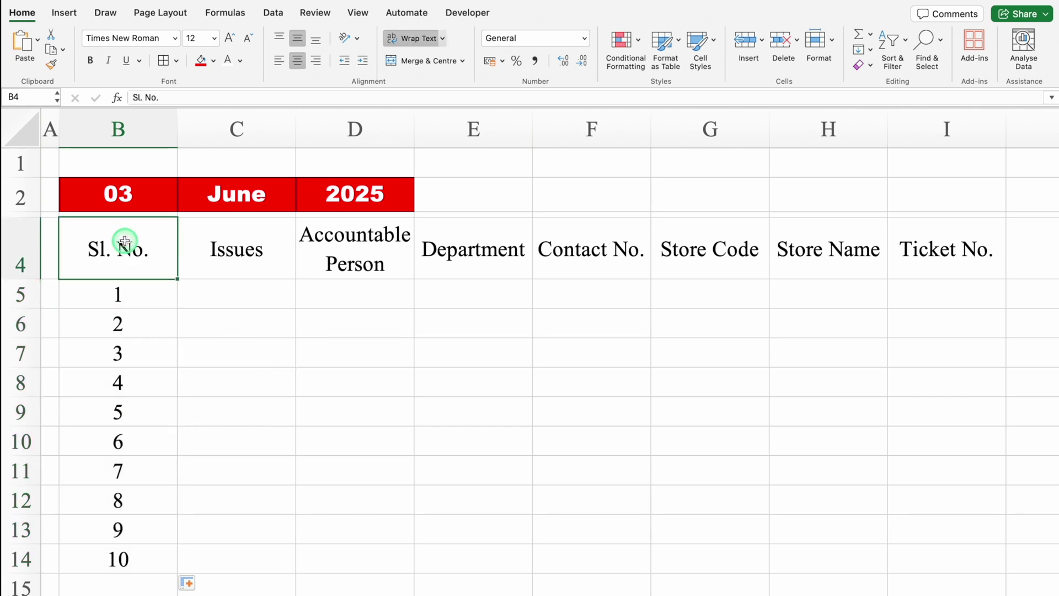
key("super+shift+Down")
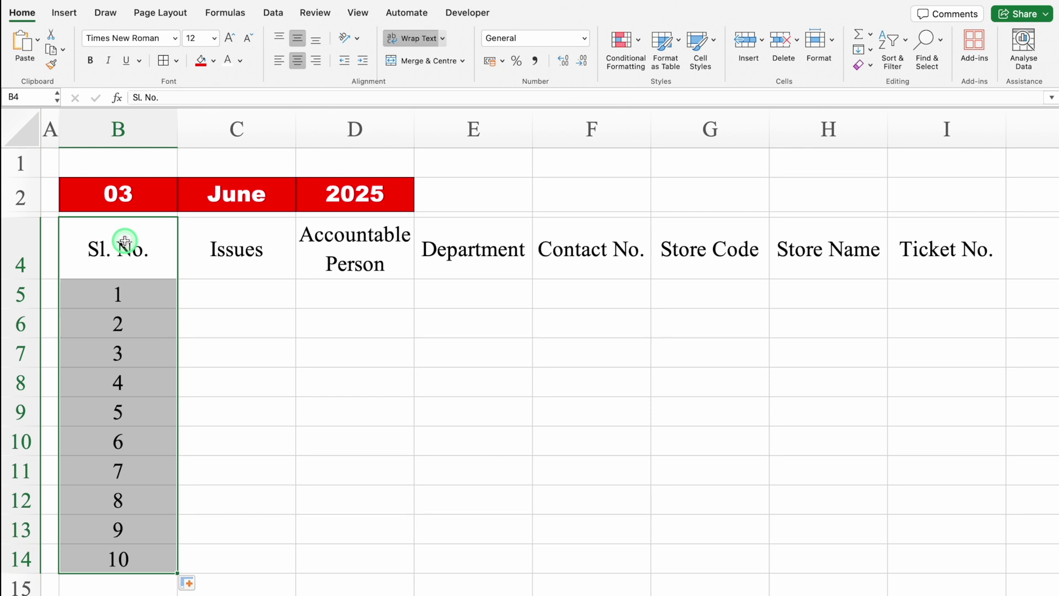
key("super+shift+Right")
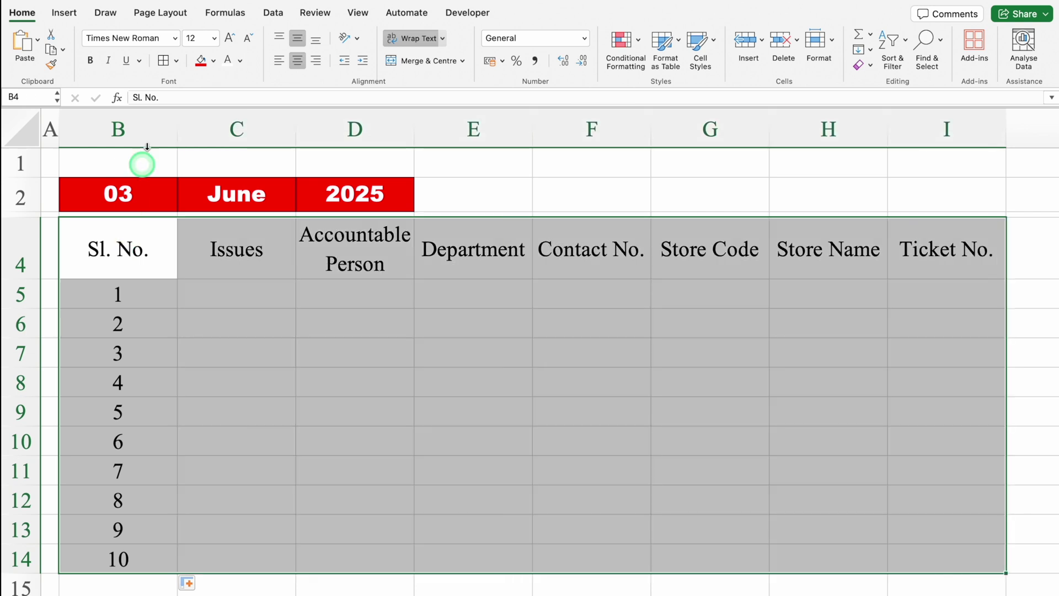
left_click(163, 60)
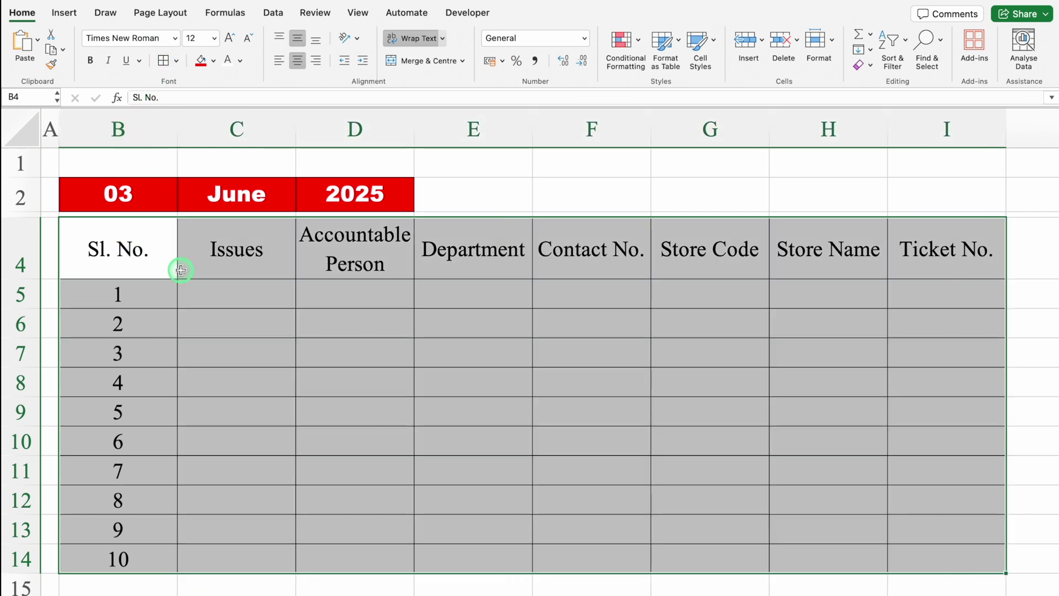
Give the heading cells B4:D4 a dark grey fill and white font colour.
left_click(119, 261)
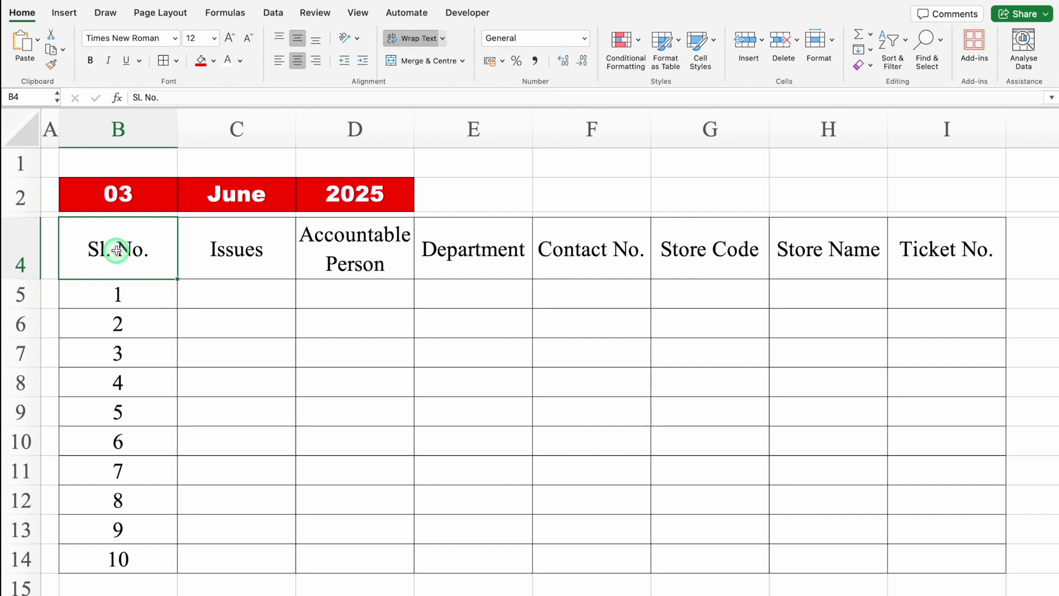
left_click_drag(117, 251, 324, 256)
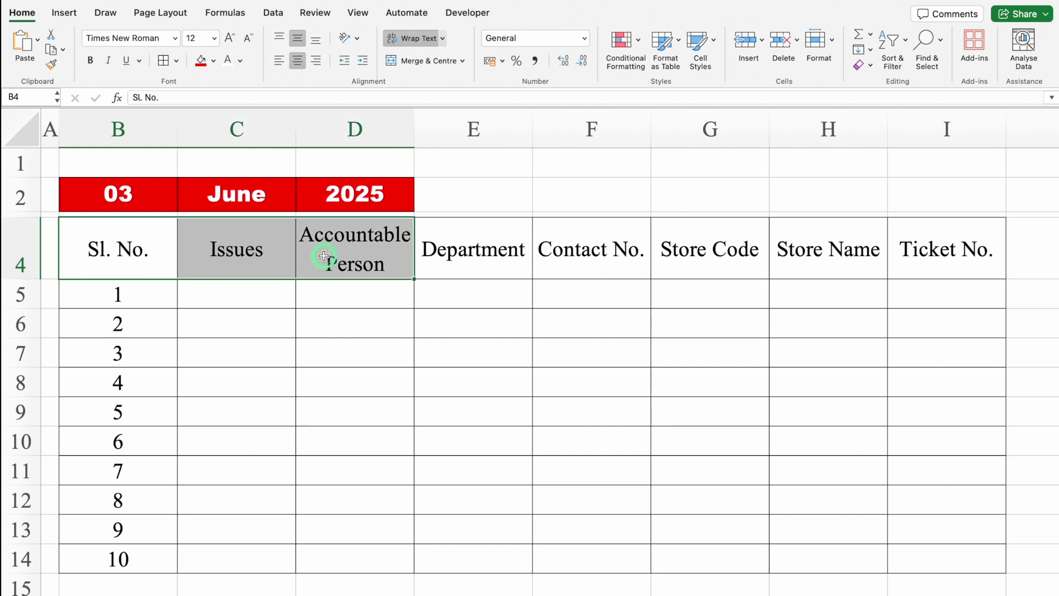
left_click(213, 60)
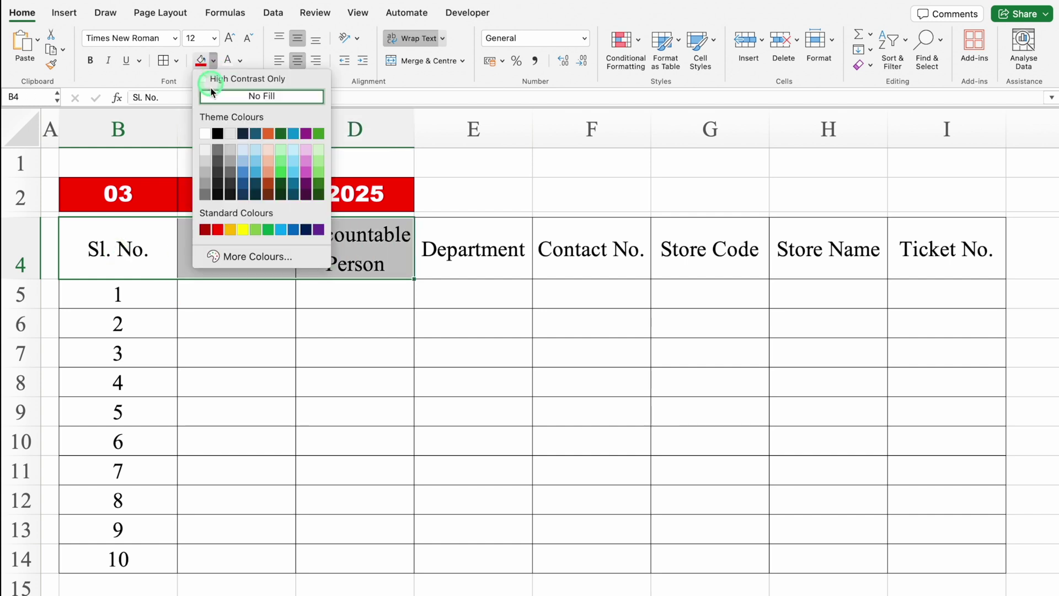
left_click(206, 194)
left_click(228, 60)
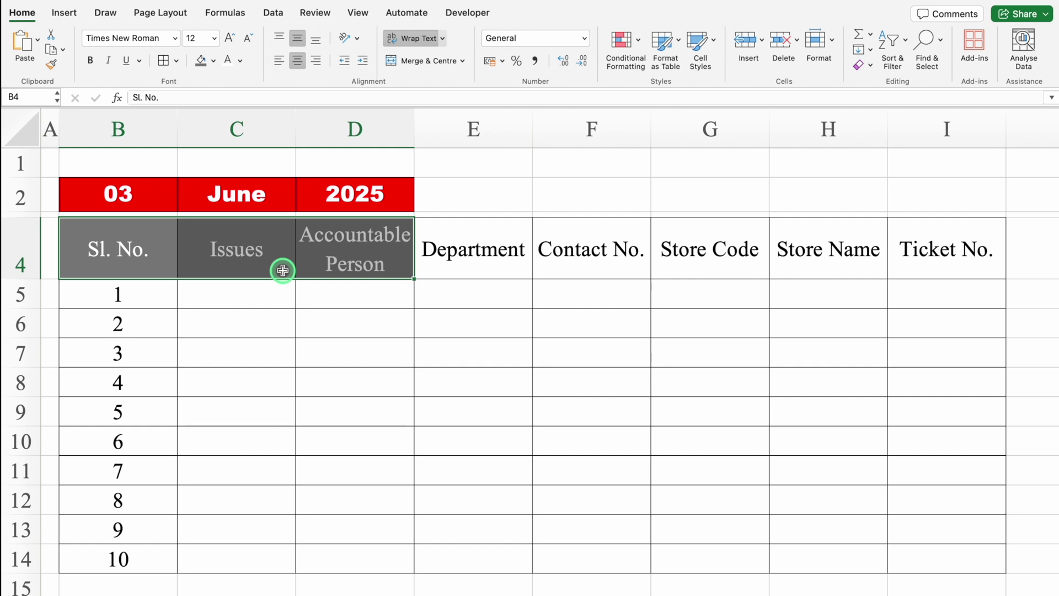
Apply the same dark grey fill and white font colour to the Store Code and Ticket No. headings, G4 and I4.
left_click(713, 250)
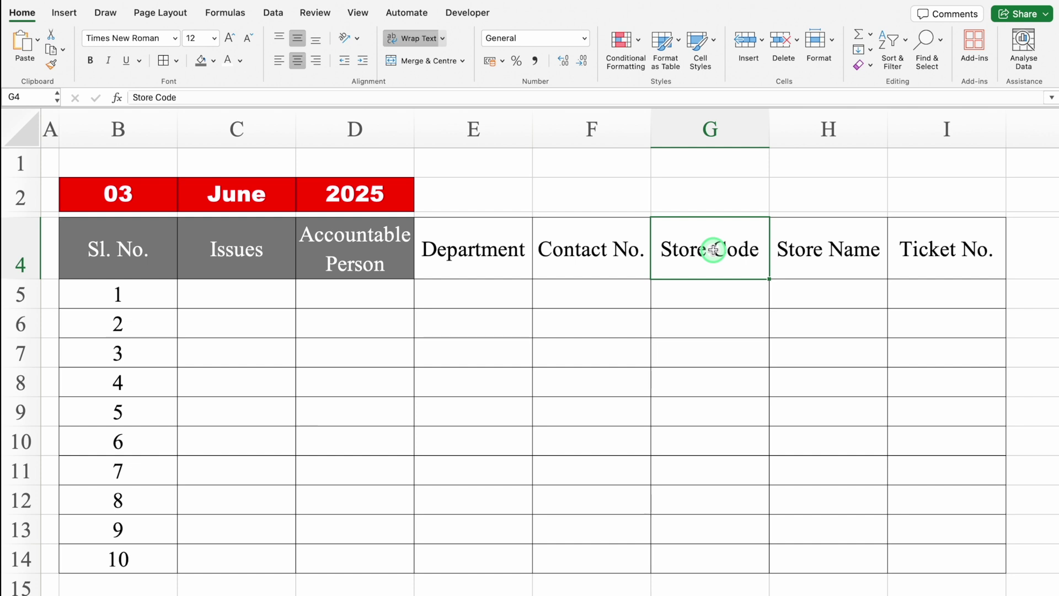
left_click(922, 253, "super")
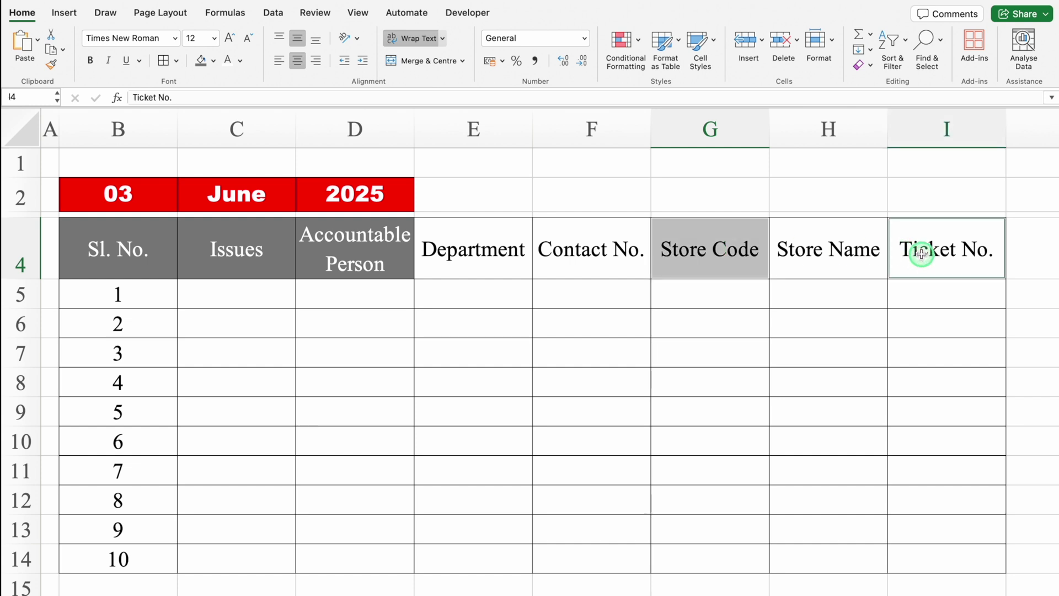
left_click(200, 61)
left_click(227, 61)
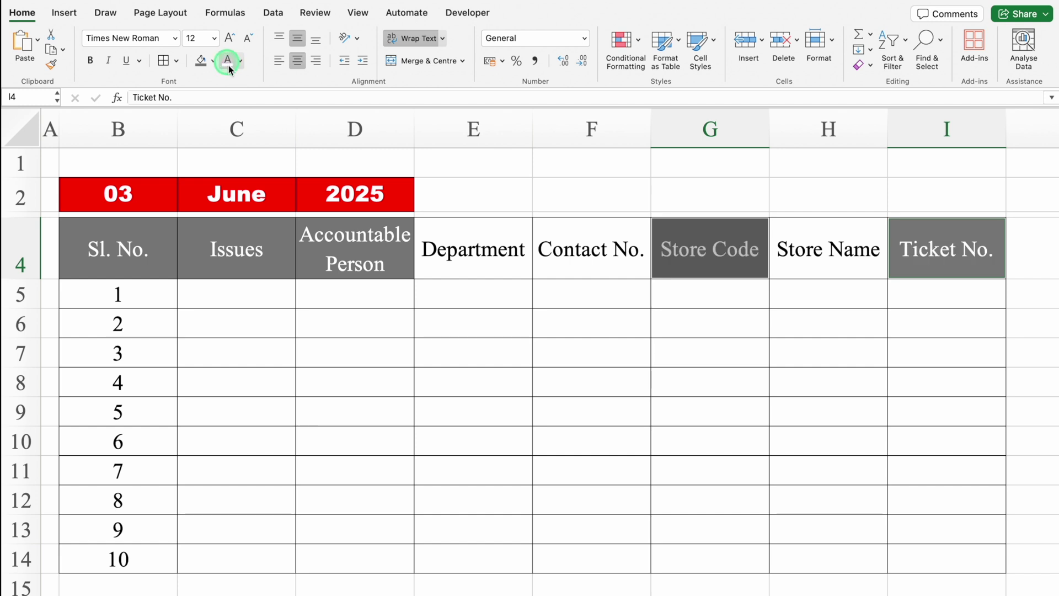
Give the Department, Contact No. and Store Name headings a light blue fill and white font colour.
left_click_drag(464, 254, 565, 255)
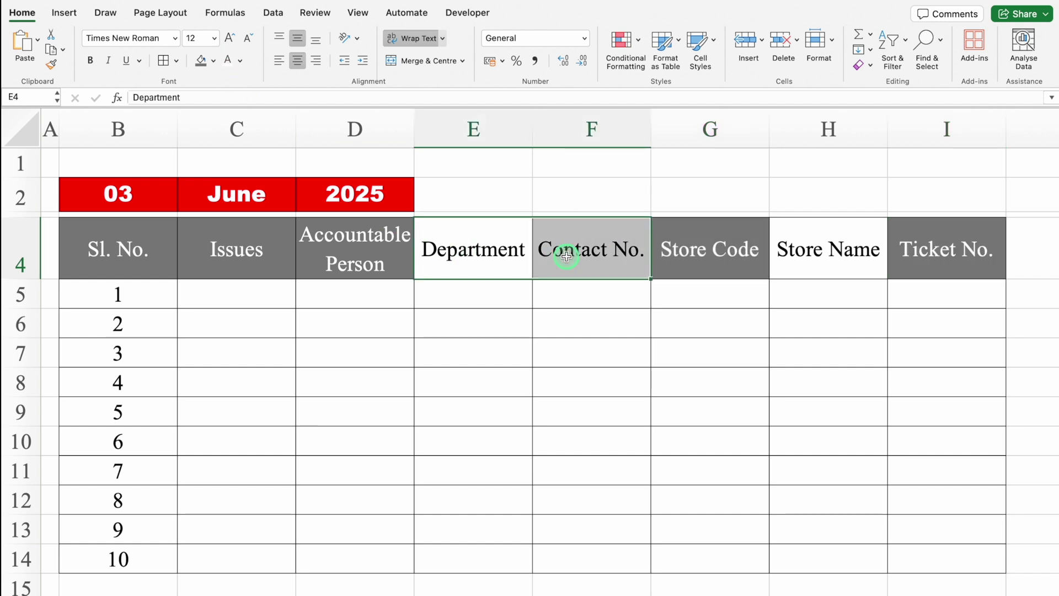
left_click(804, 253)
left_click(214, 60)
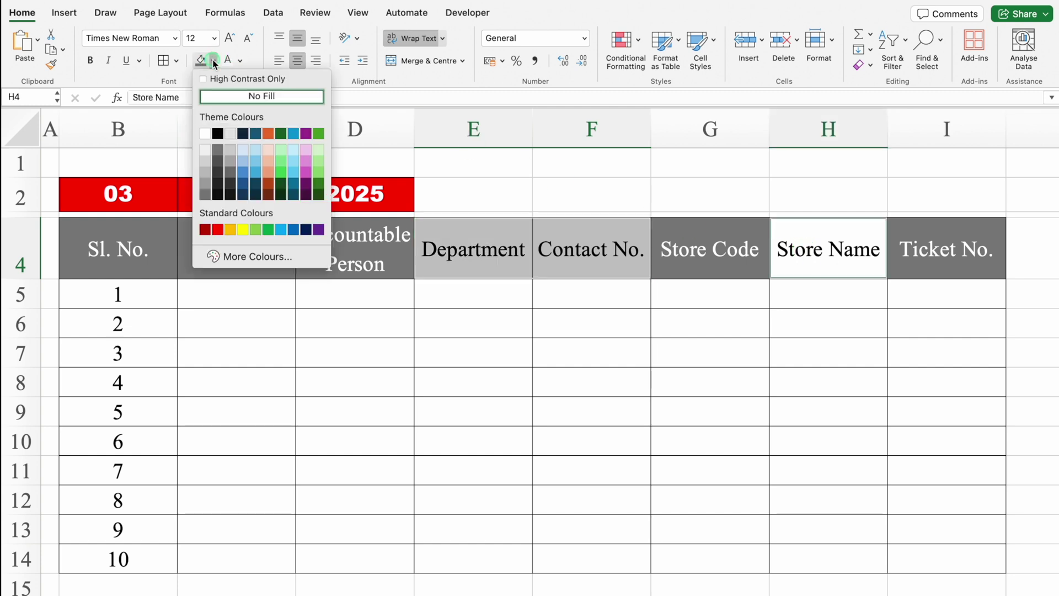
left_click(254, 167)
left_click(256, 174)
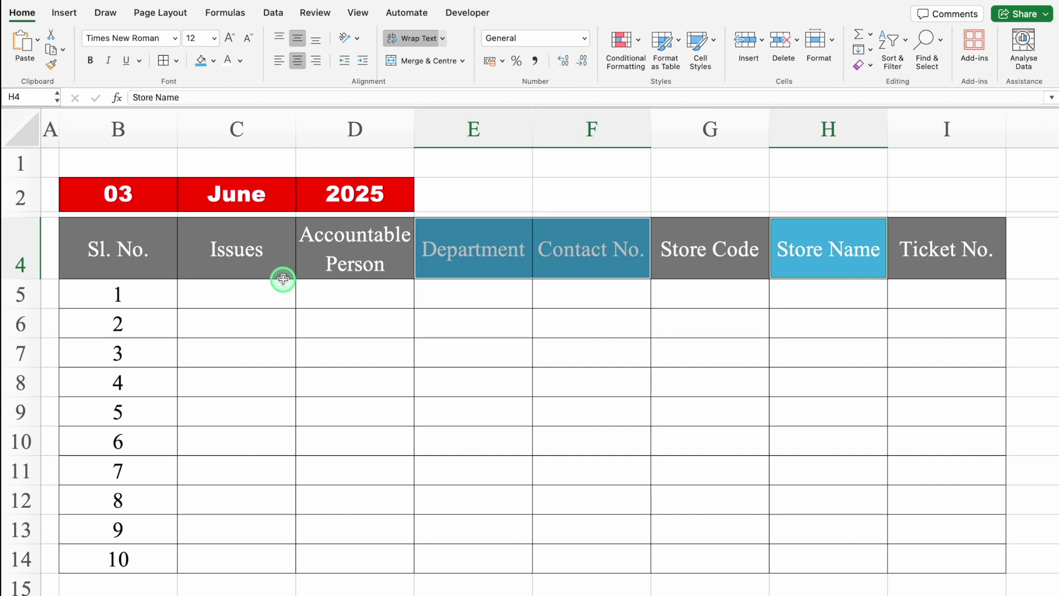
left_click(477, 298)
left_click(572, 286)
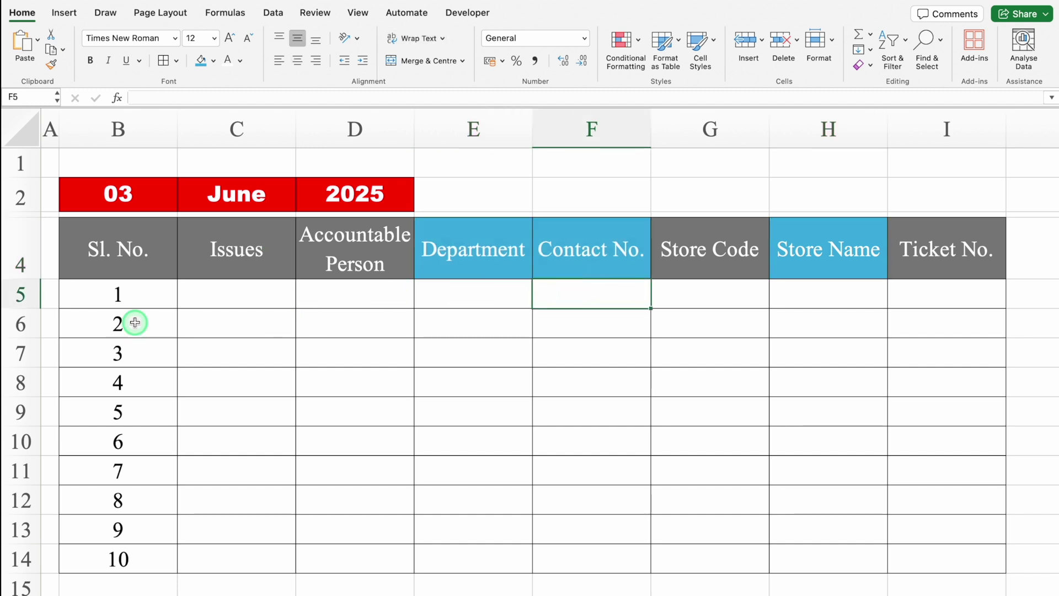
Clear the serial numbers in B6:B14 and enter "Issue 1" in cell C5.
left_click_drag(137, 322, 147, 554)
key("Delete")
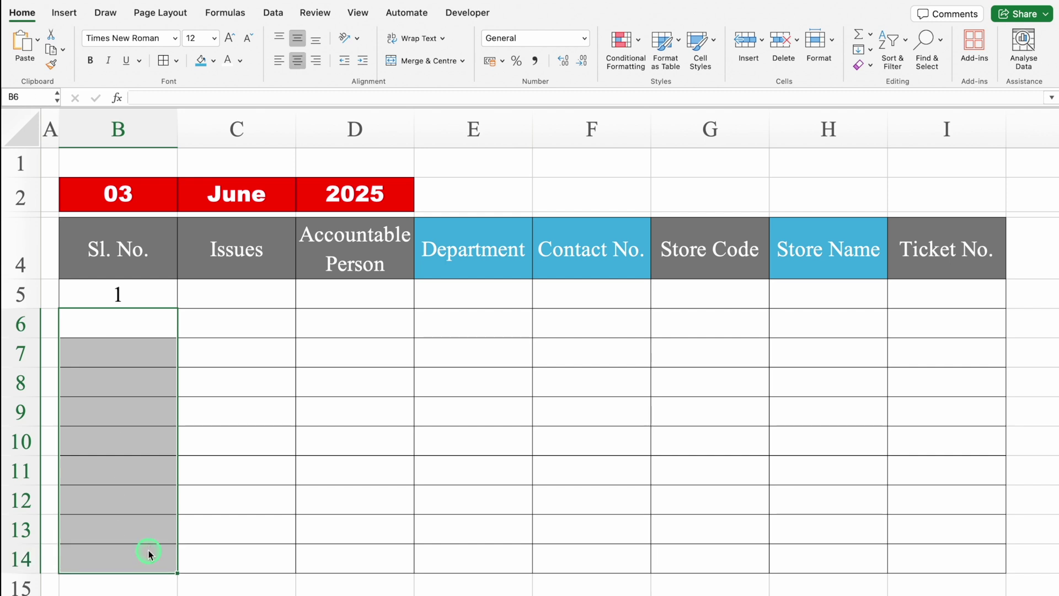
left_click(214, 295)
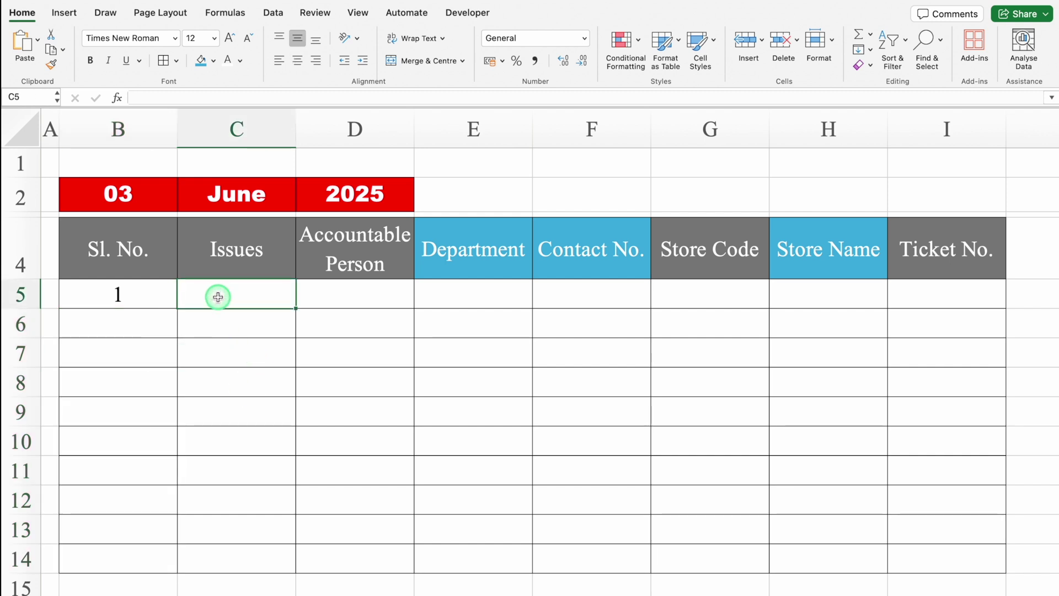
type("Issue 1")
key("Return")
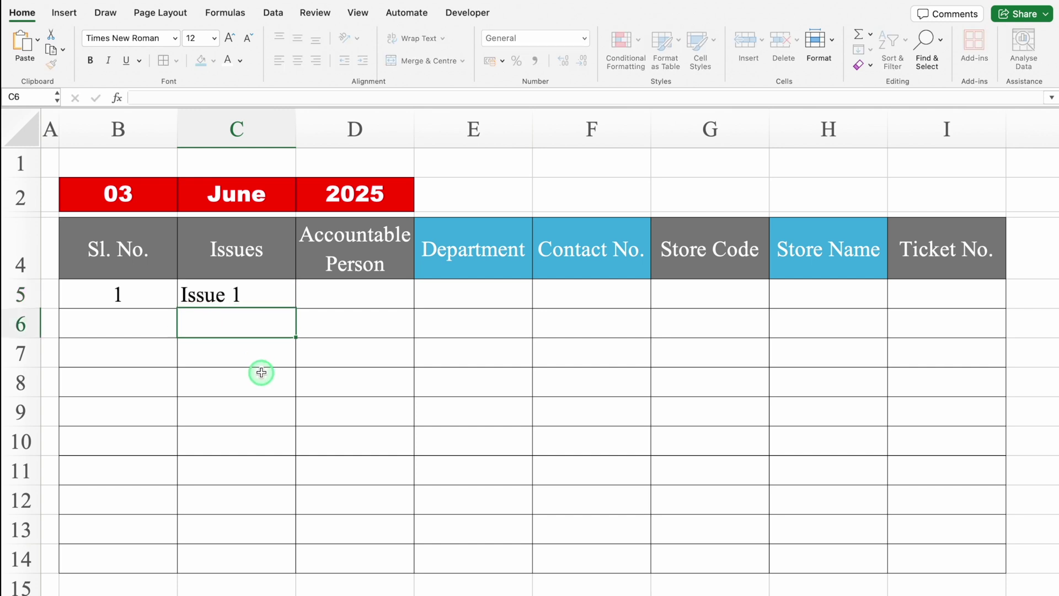
Start a new conditional formatting rule for C5 in Classic style that uses a formula to determine which cells to format.
left_click(250, 291)
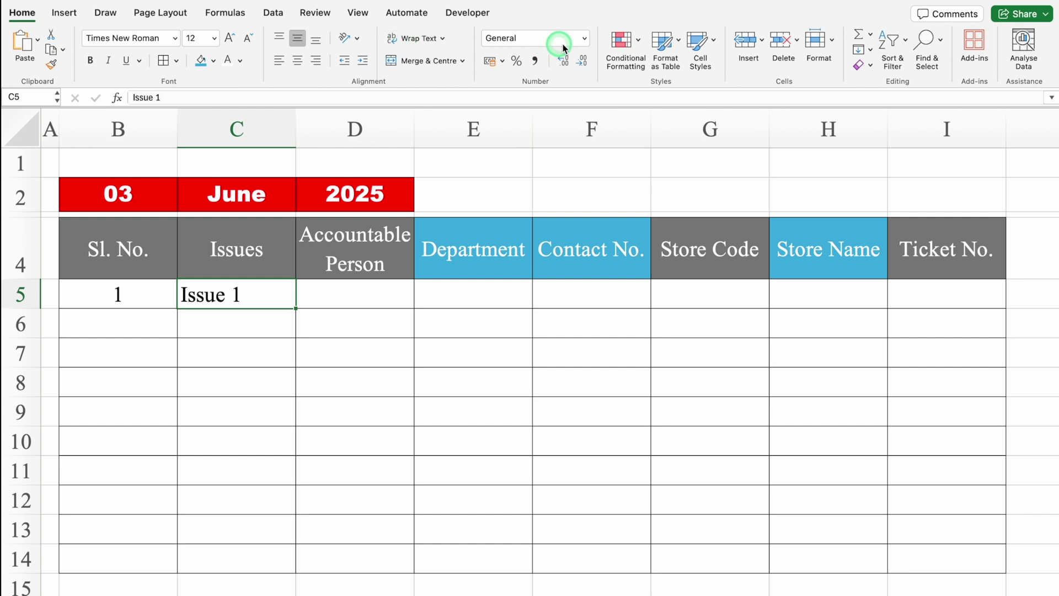
left_click(637, 41)
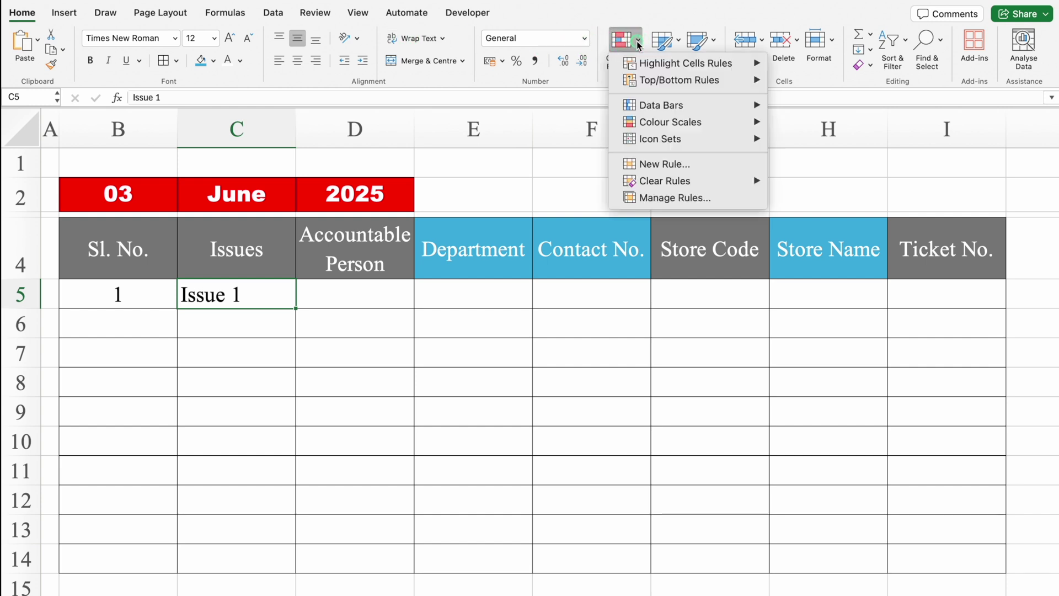
left_click(647, 163)
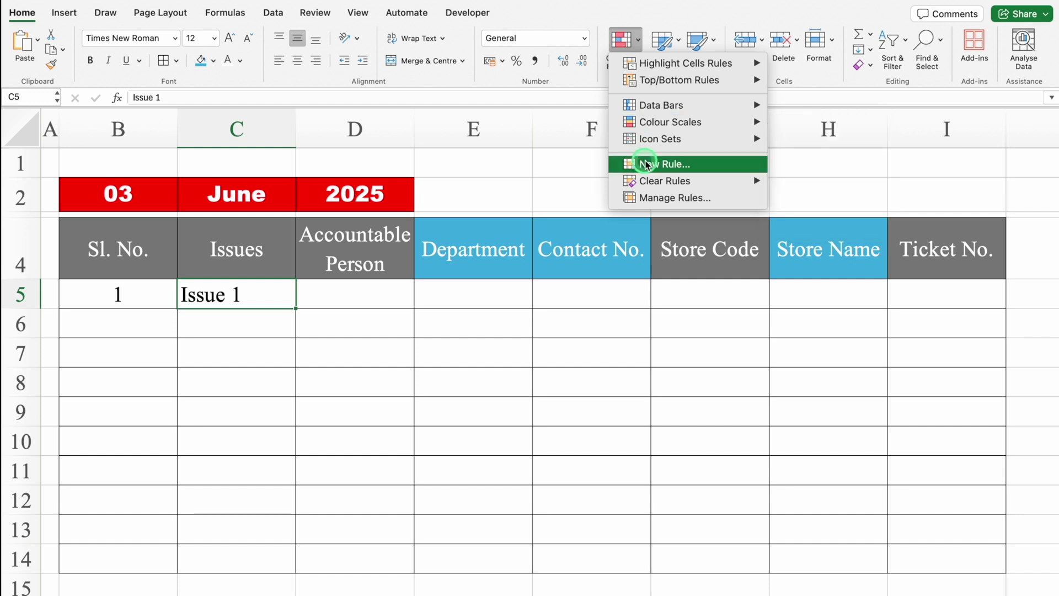
left_click(720, 164)
left_click(530, 134)
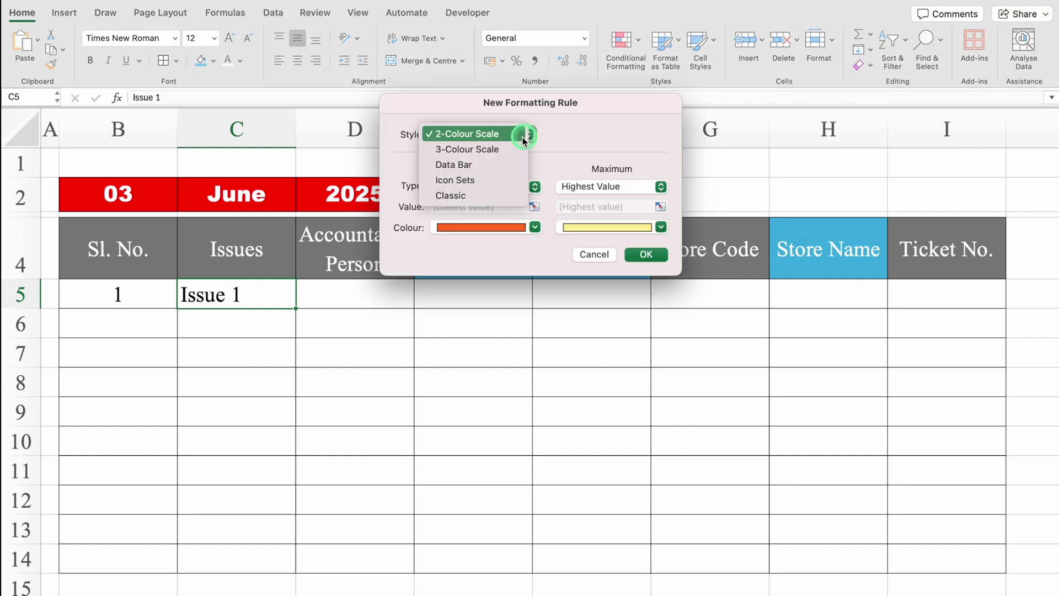
left_click(487, 184)
left_click(487, 194)
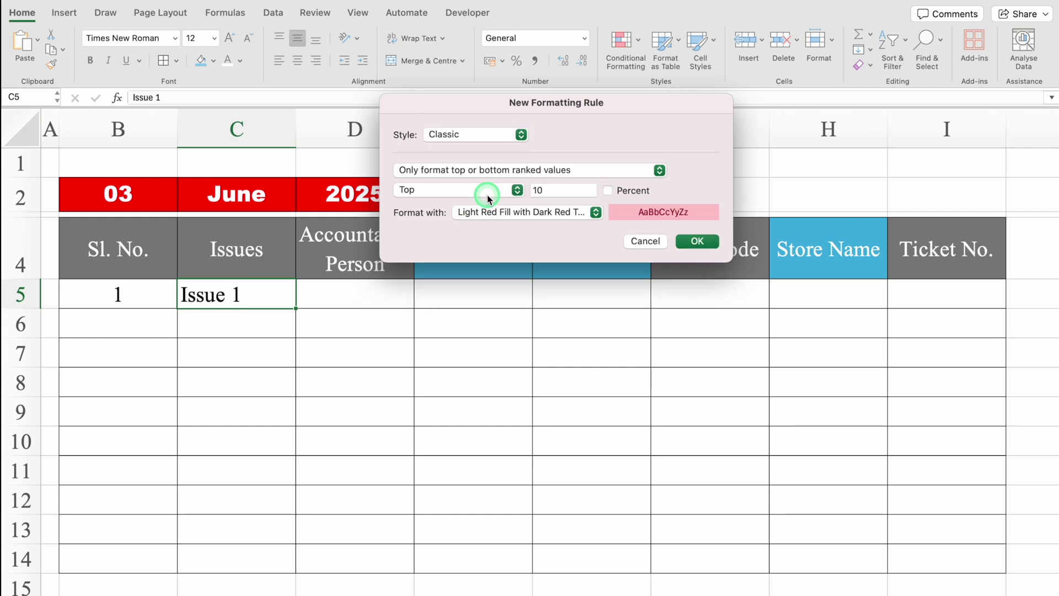
left_click(568, 168)
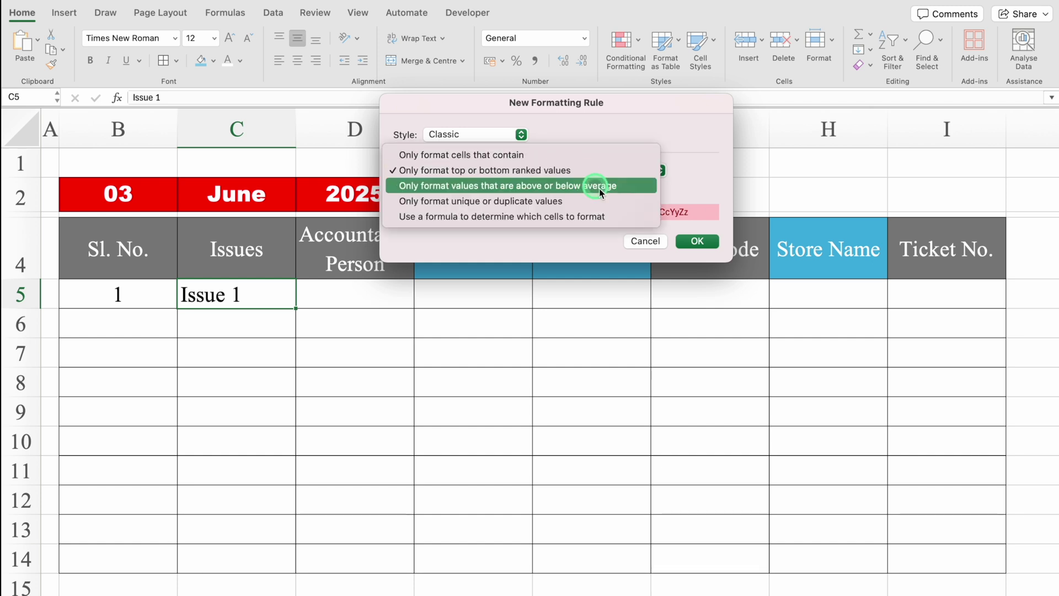
left_click(640, 216)
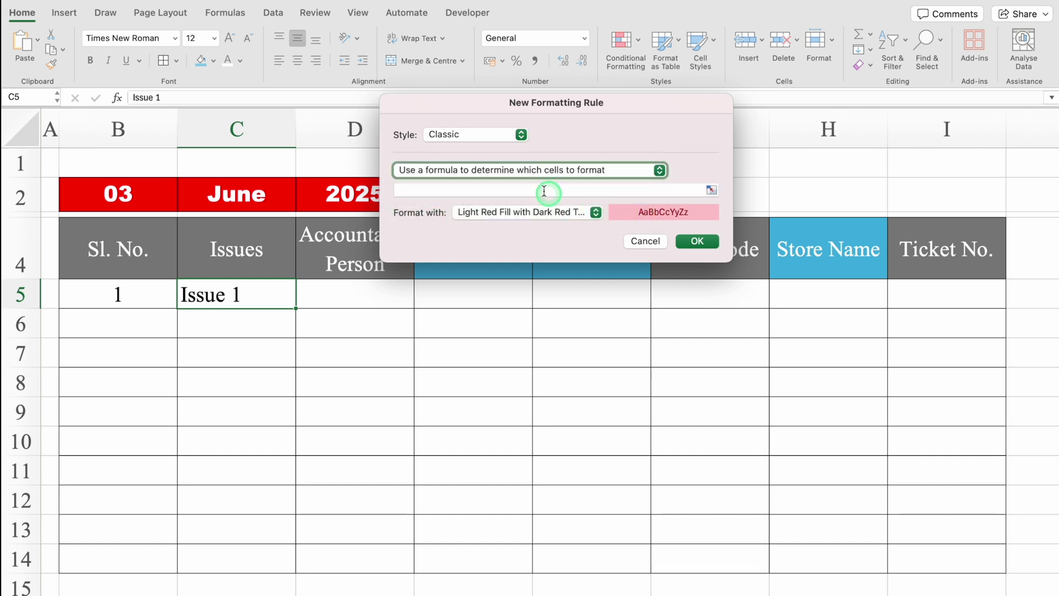
Set the rule formula to =$B5<>"" and apply it with the light red fill and dark red text format.
left_click(532, 187)
type("=")
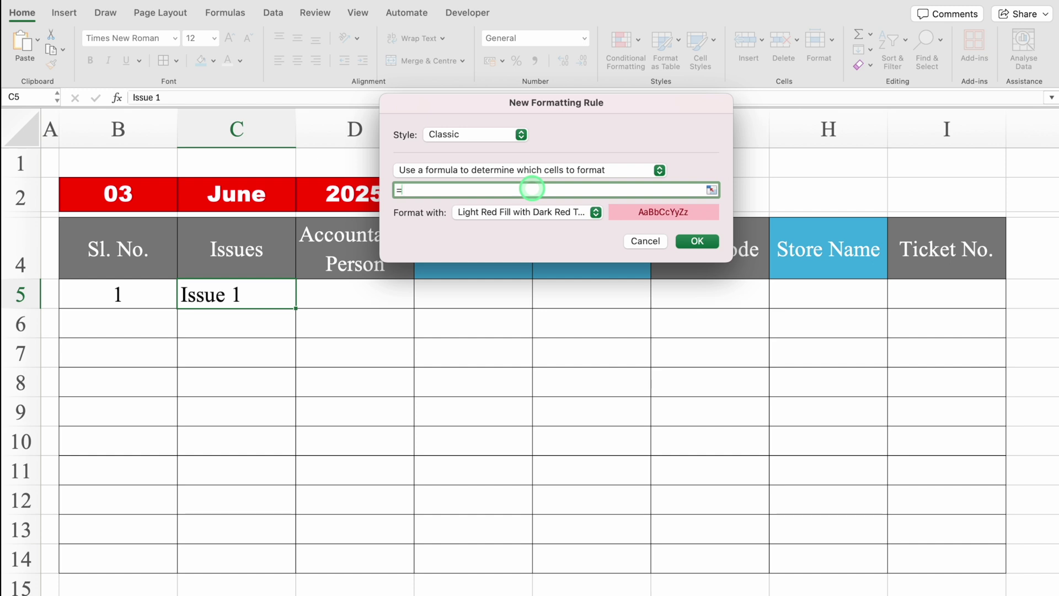
left_click(150, 290)
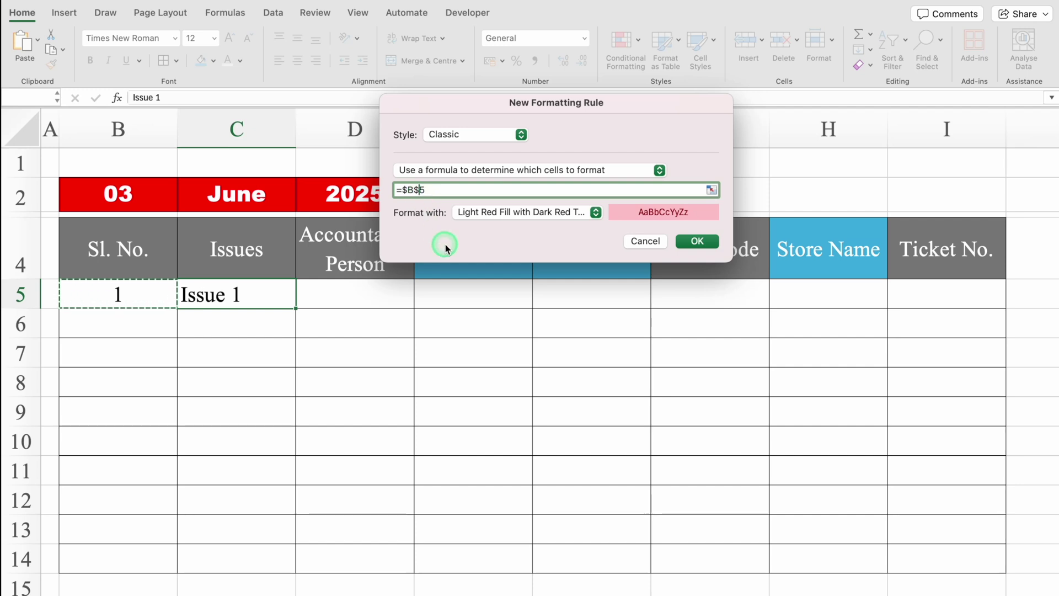
key("BackSpace")
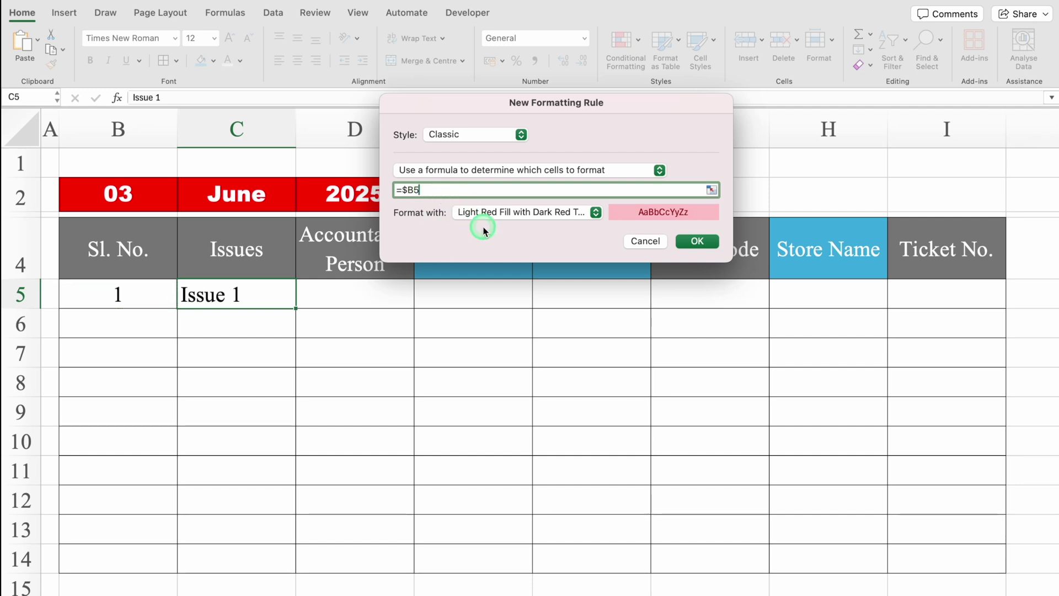
type("<>")
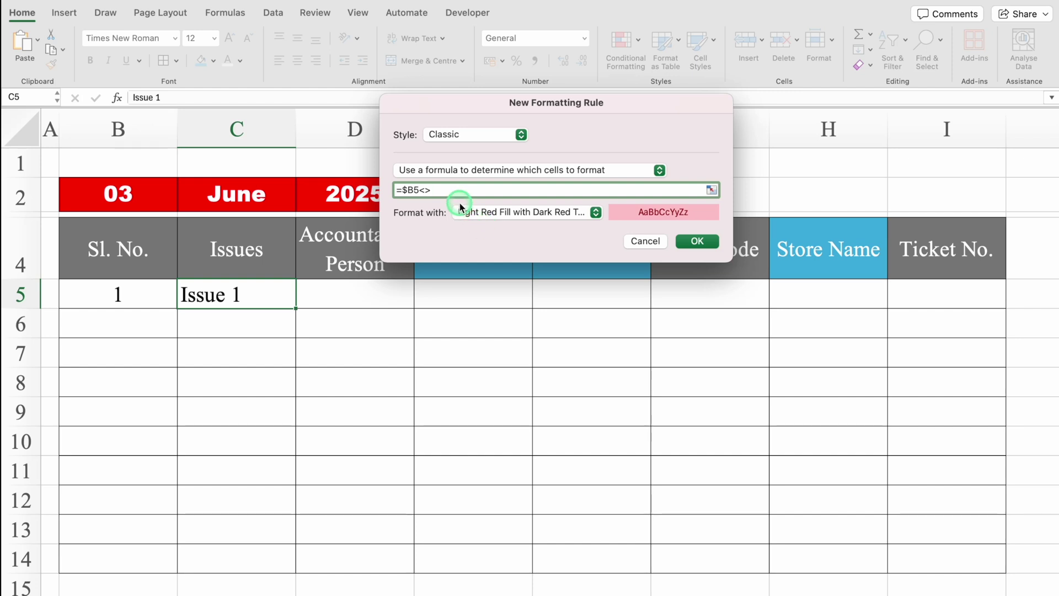
type("\"")
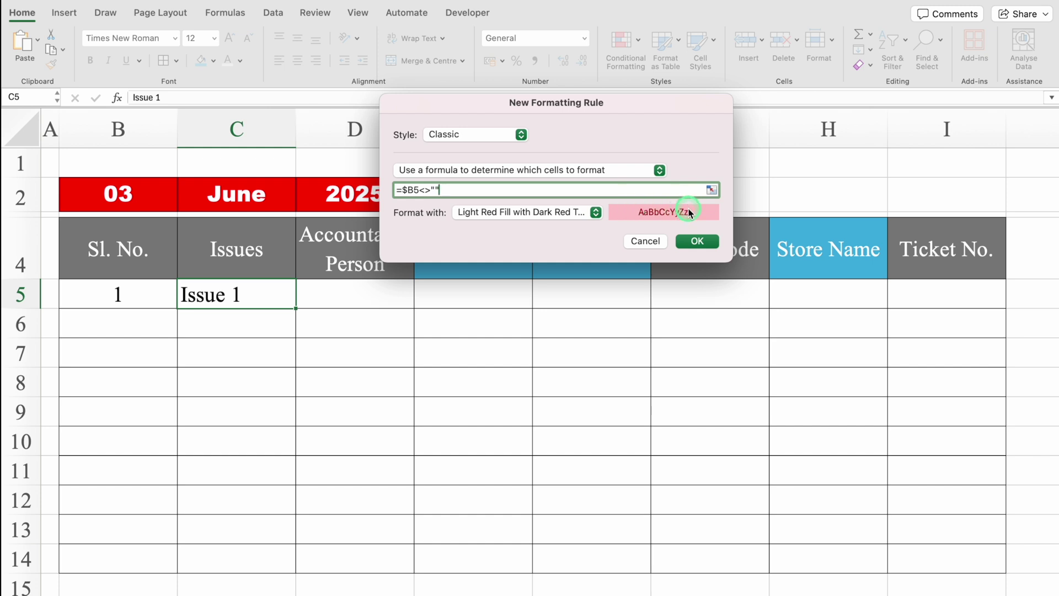
left_click(697, 241)
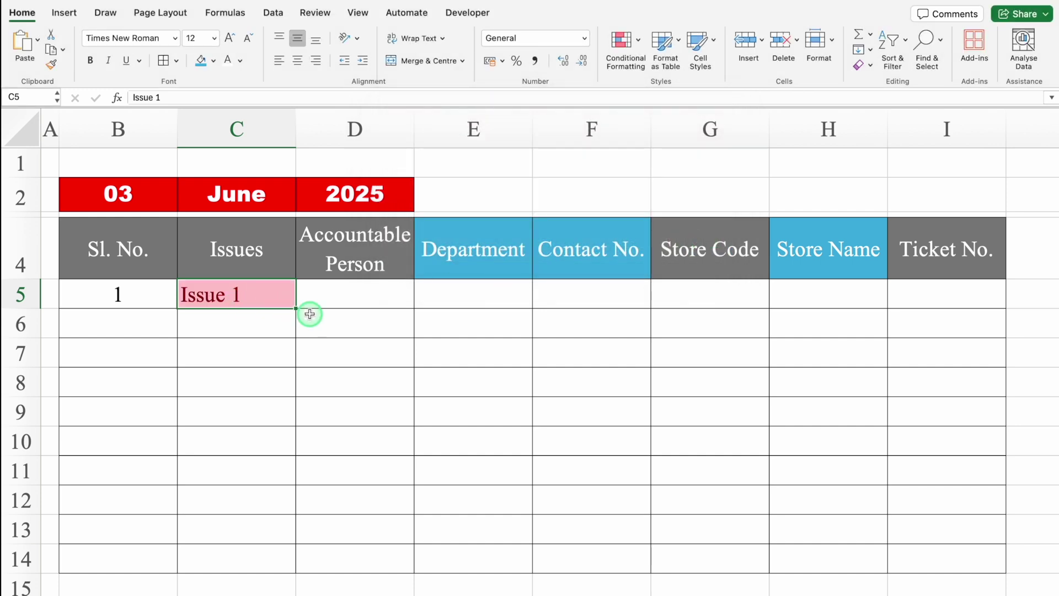
Test the conditional formatting by clearing the serial number in B5 and entering 1 again.
left_click(118, 295)
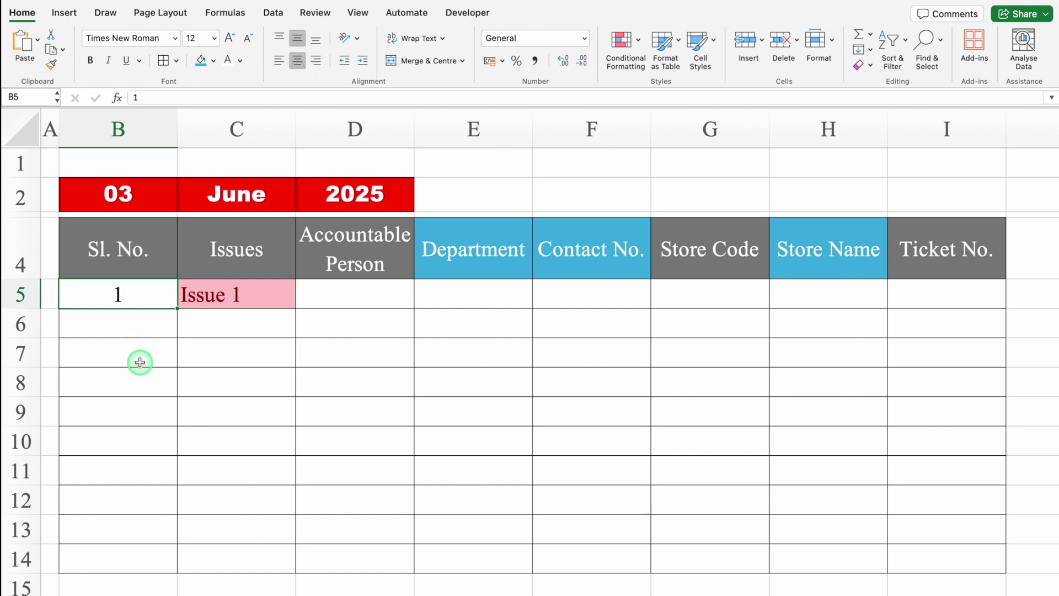
key("Delete")
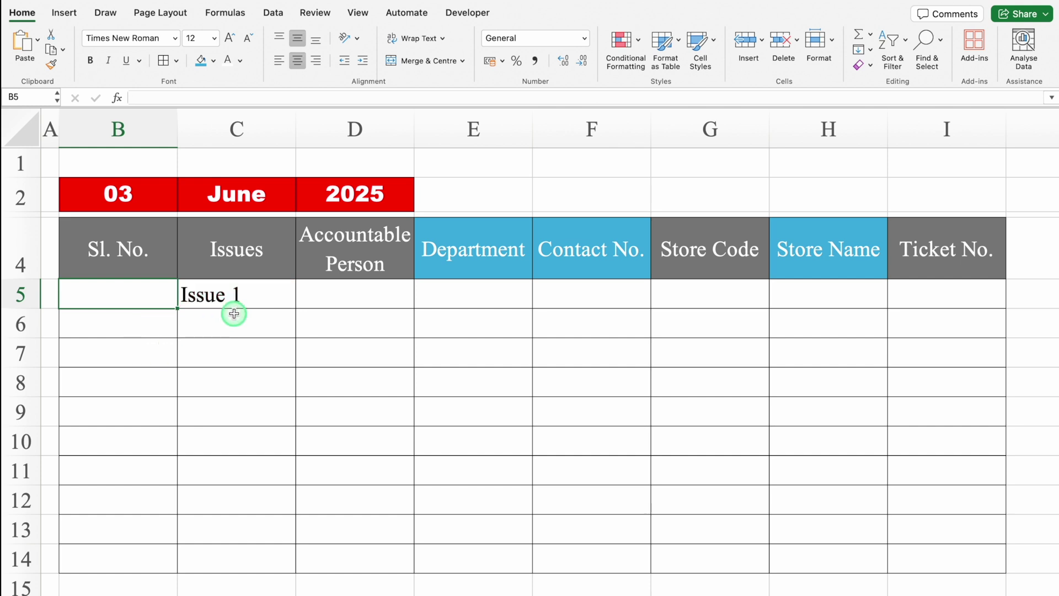
type("1")
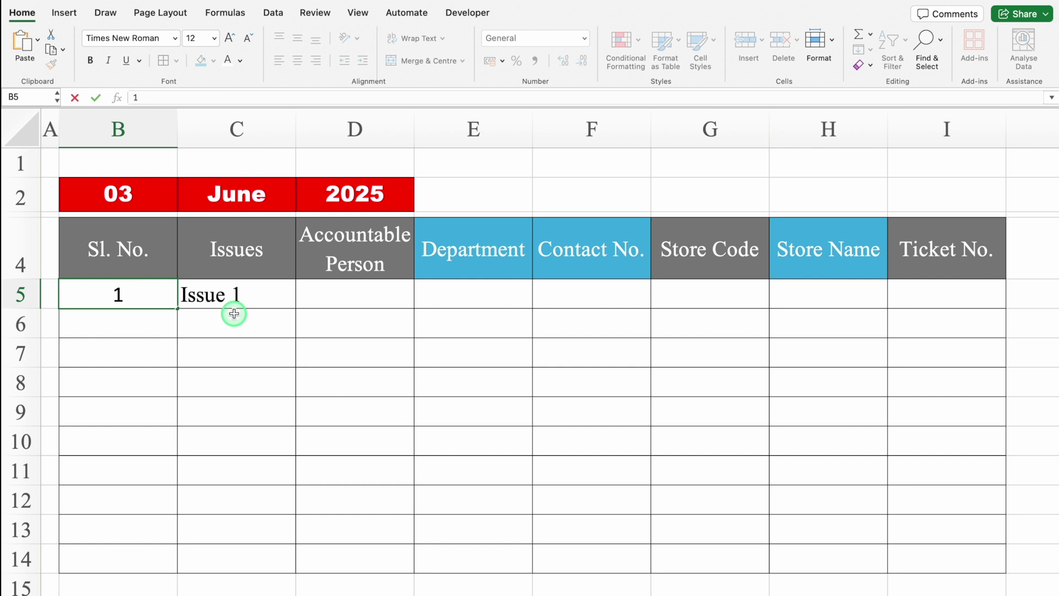
key("Return")
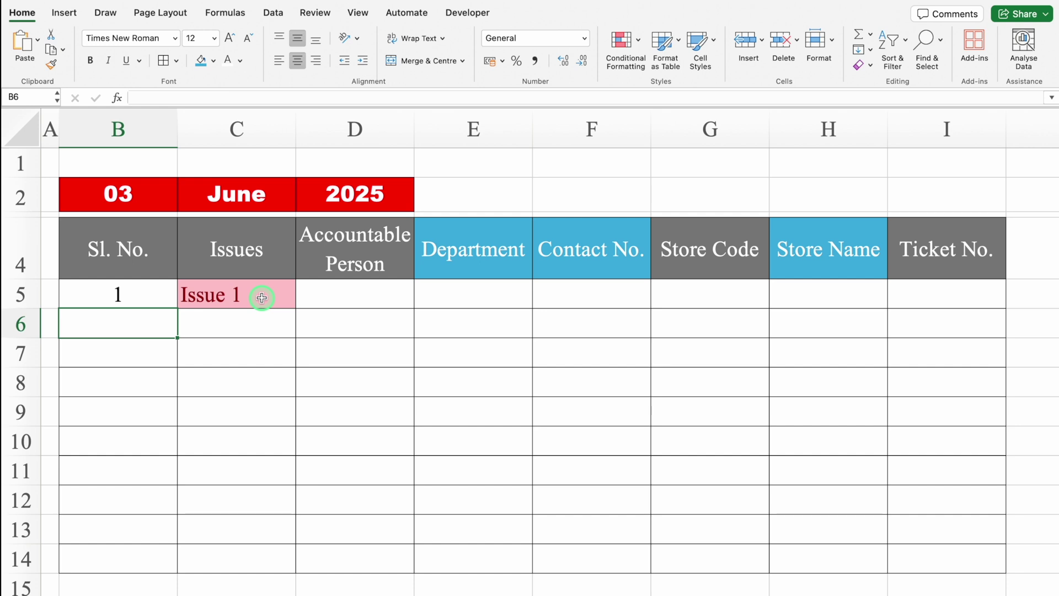
Create another Classic-style conditional formatting rule for C5, based on a formula to determine which cells to format.
left_click(262, 298)
left_click(615, 55)
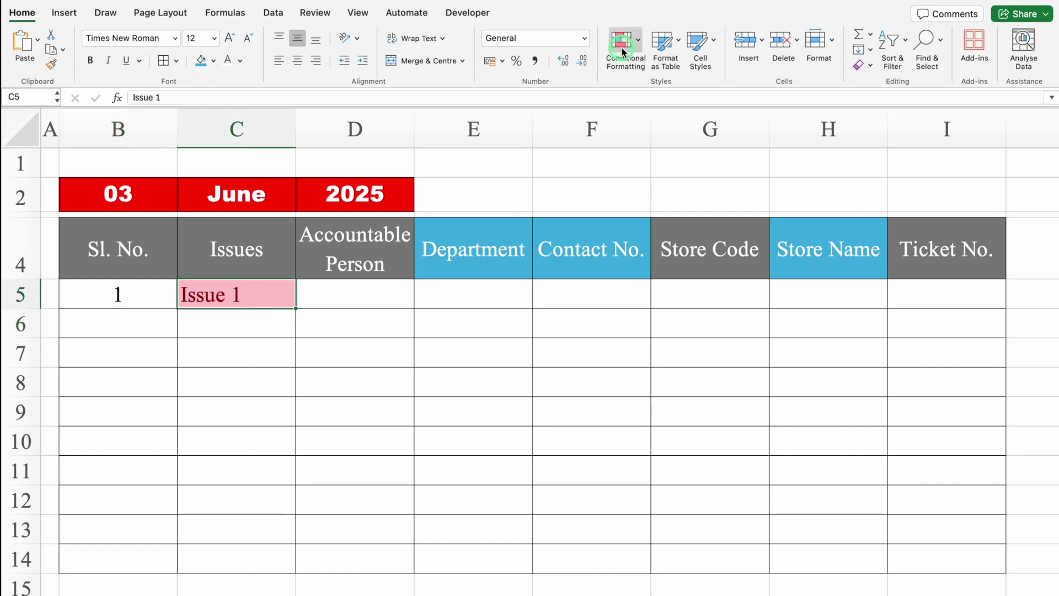
left_click(629, 144)
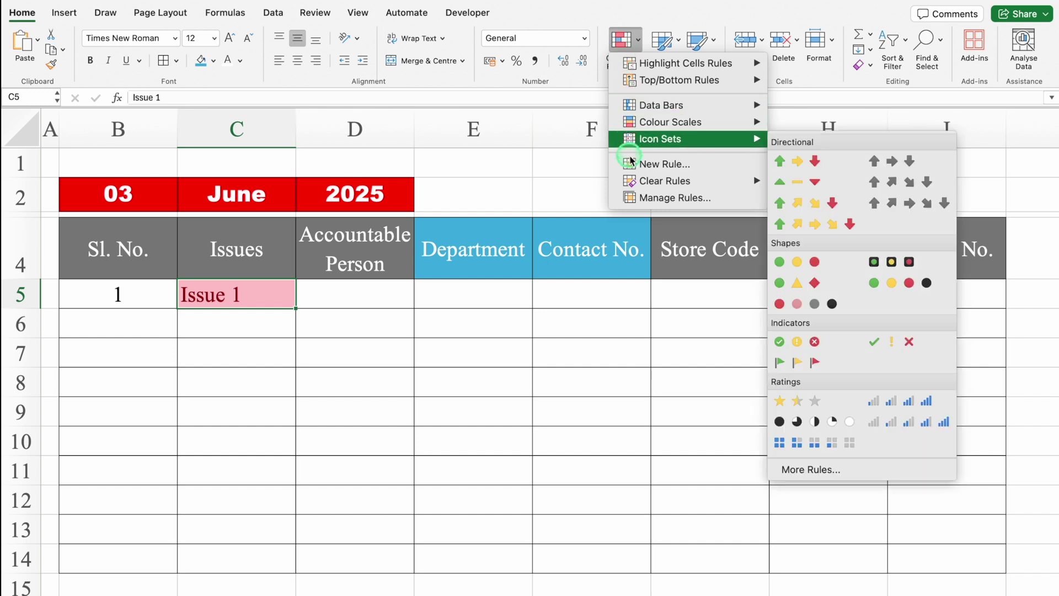
left_click(668, 164)
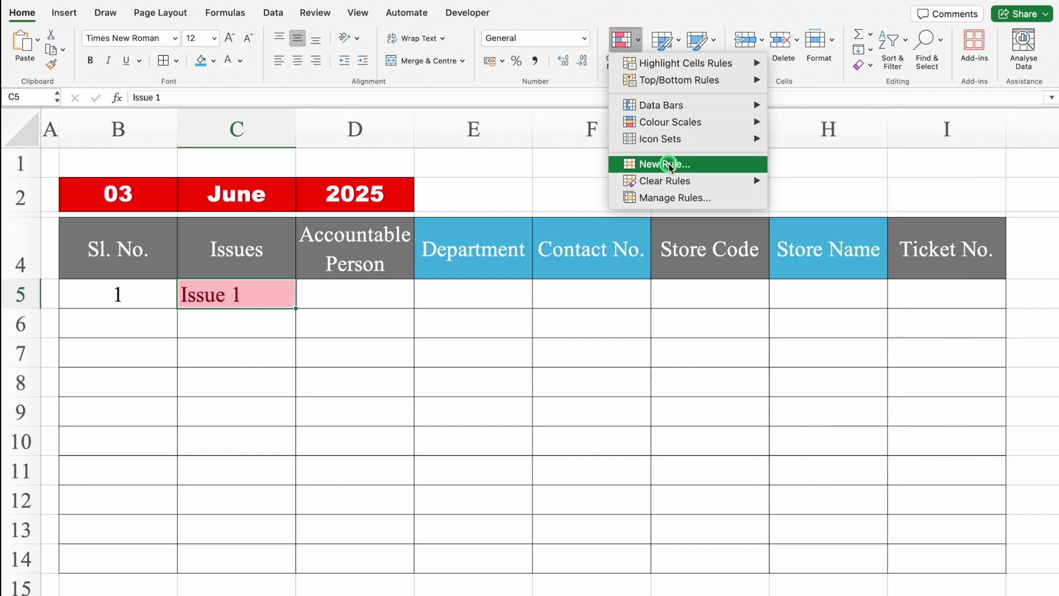
left_click(528, 135)
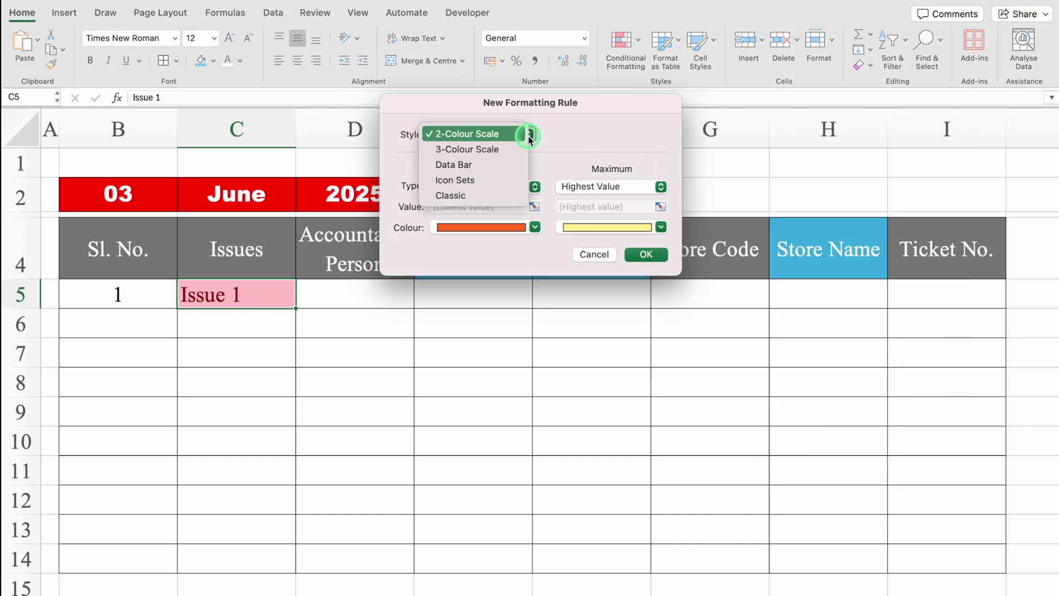
left_click(489, 196)
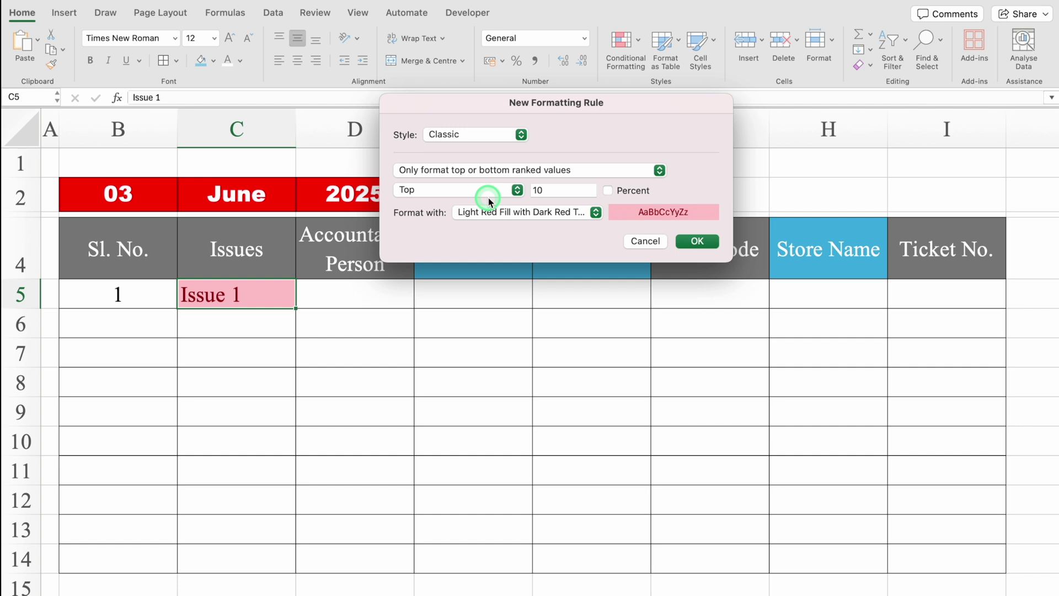
left_click(569, 171)
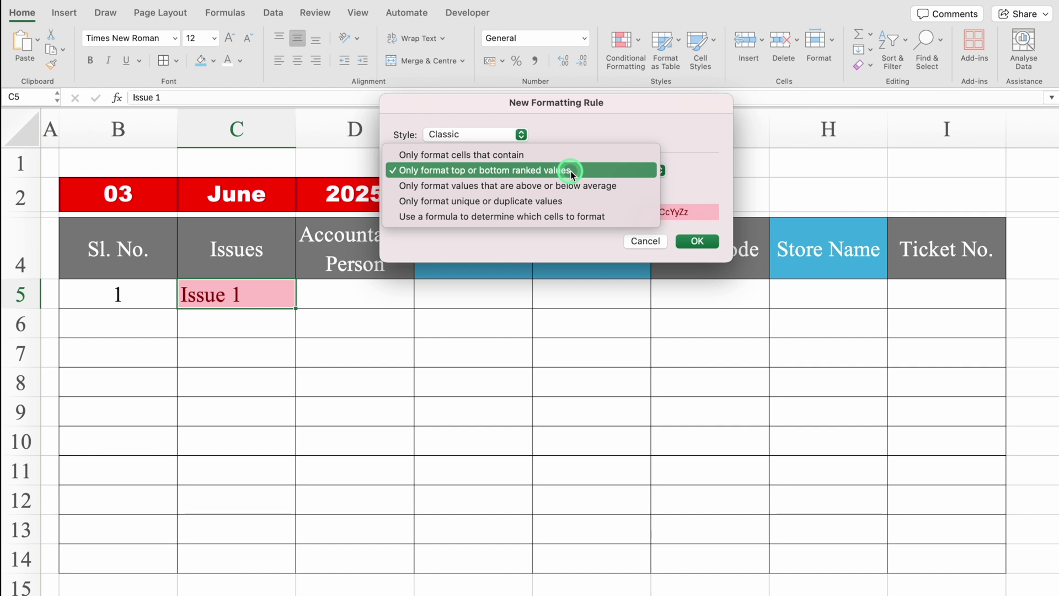
left_click(627, 221)
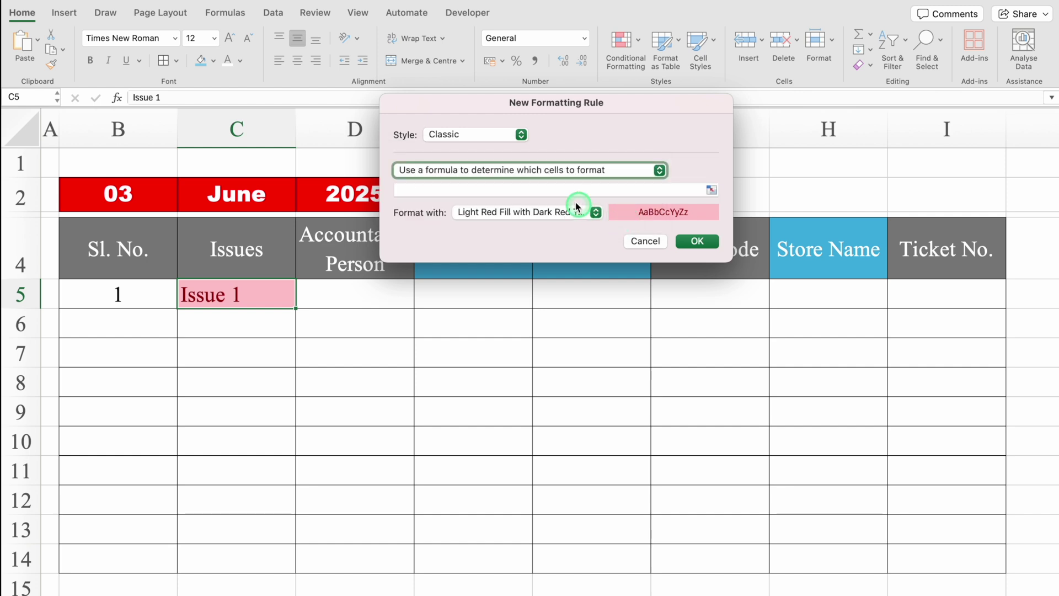
Set the new rule's formula to =C5<>"", using a relative reference to C5.
left_click(561, 190)
type("=")
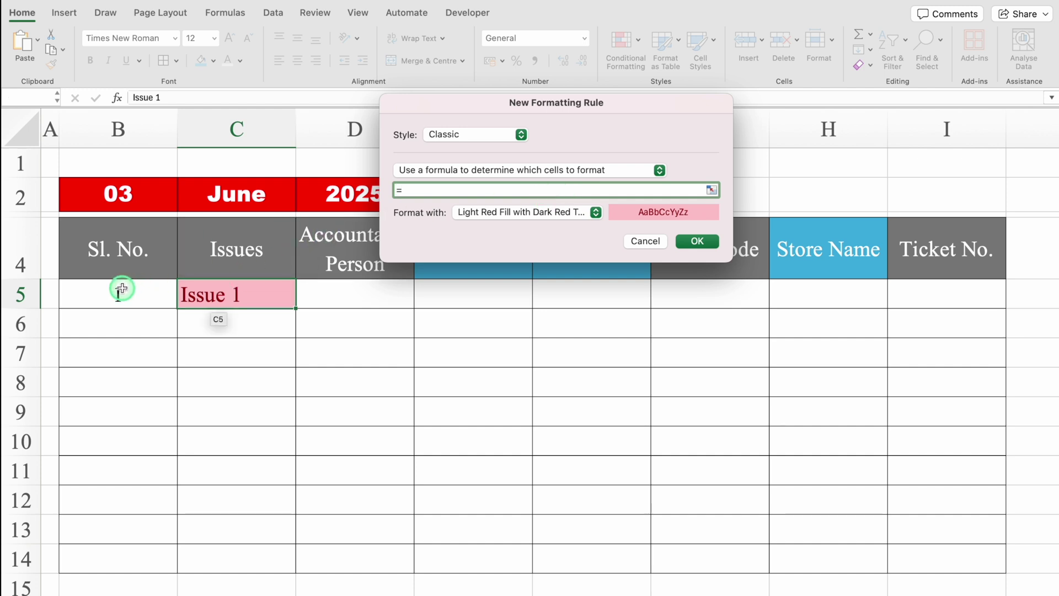
left_click(236, 290)
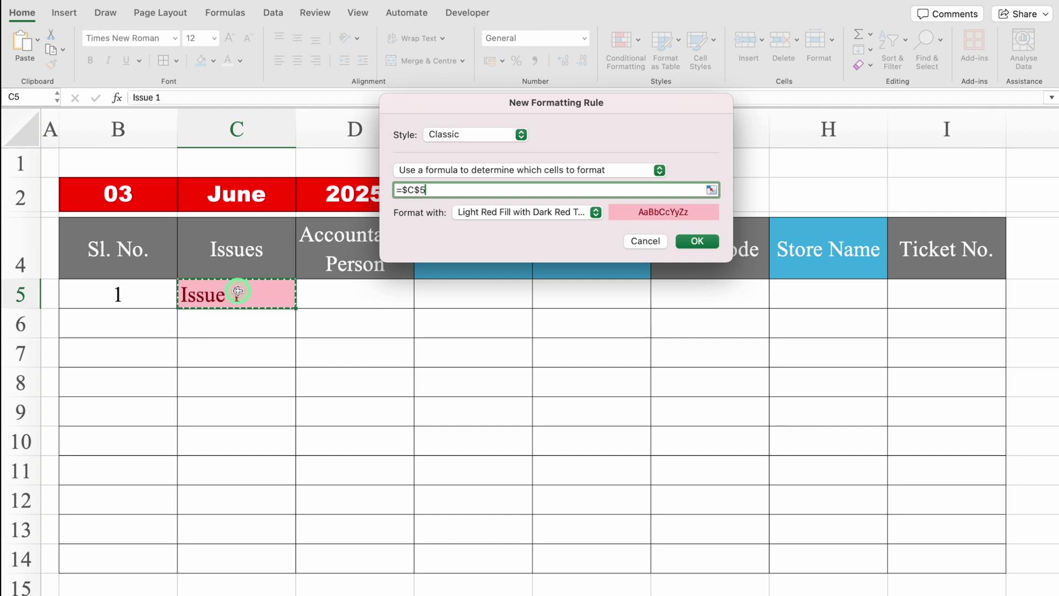
left_click(420, 189)
key("BackSpace")
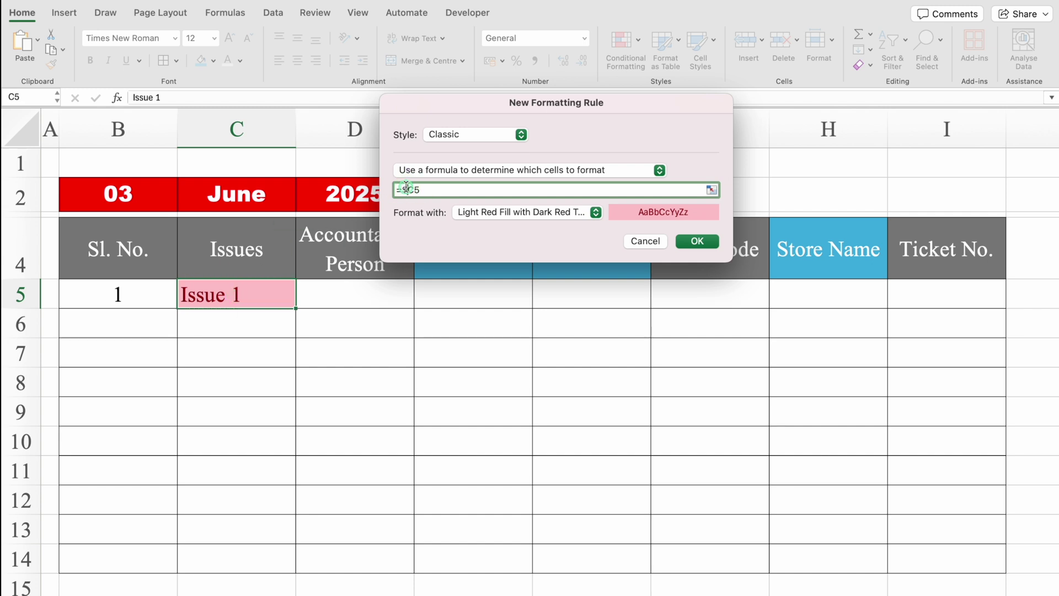
left_click(405, 189)
key("BackSpace")
type("<>")
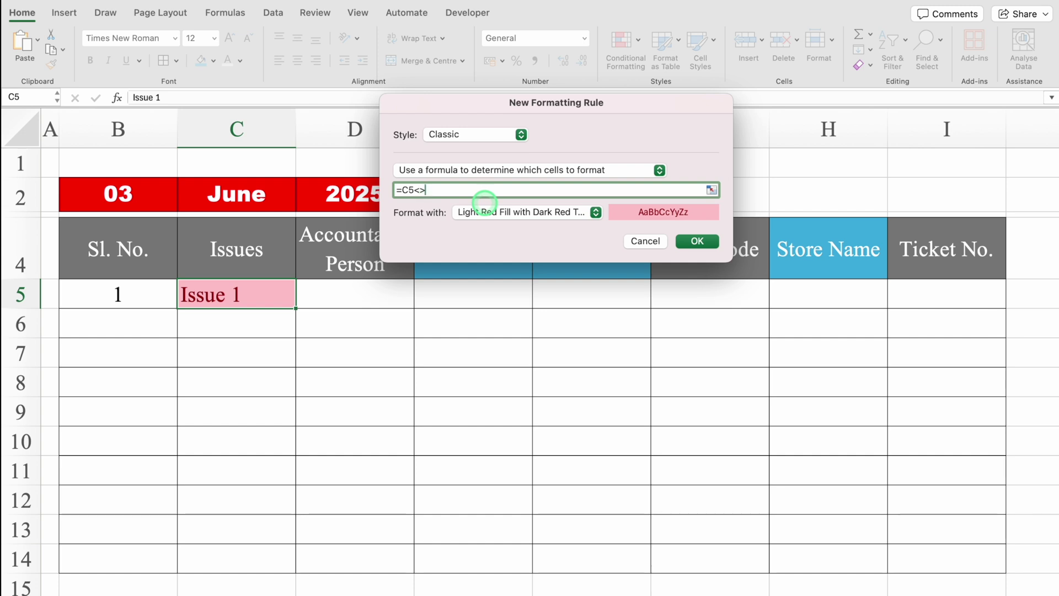
type("\"\"")
Give the rule a customised format with no background colour and black font colour, and apply it to C5.
left_click(593, 214)
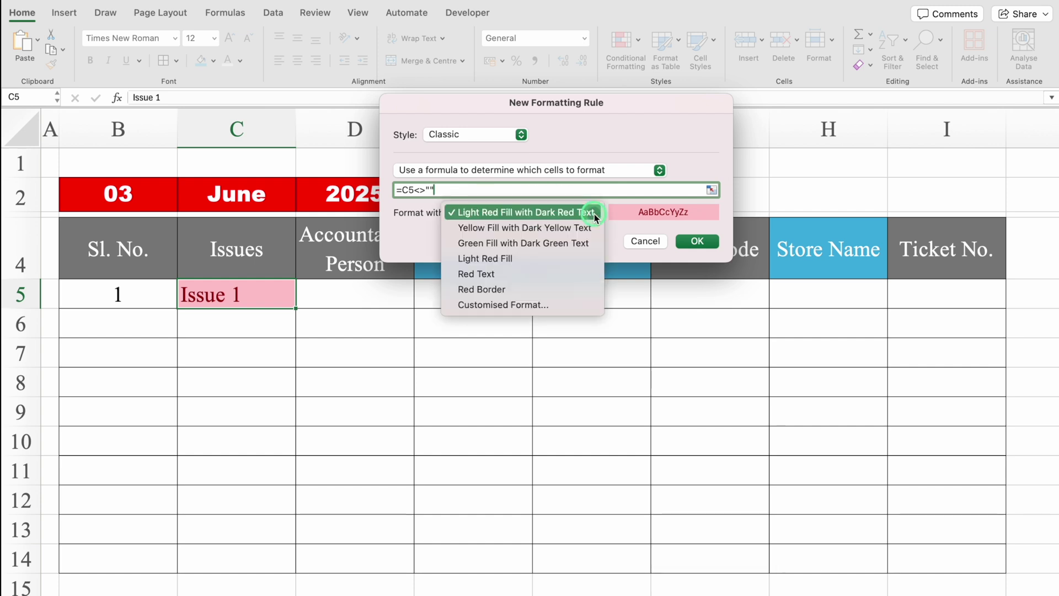
left_click(578, 306)
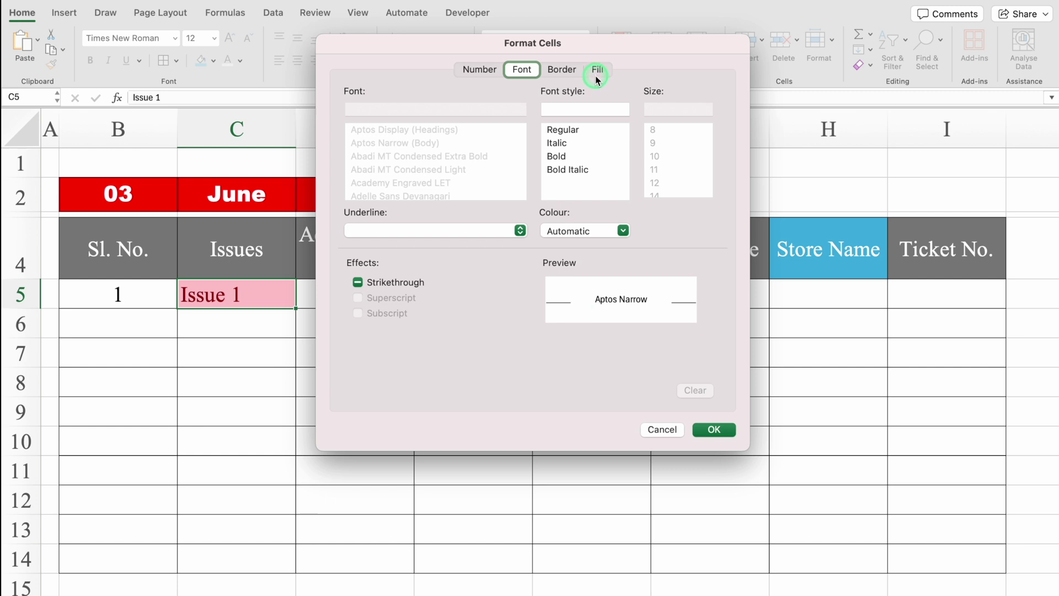
left_click(597, 70)
left_click(491, 123)
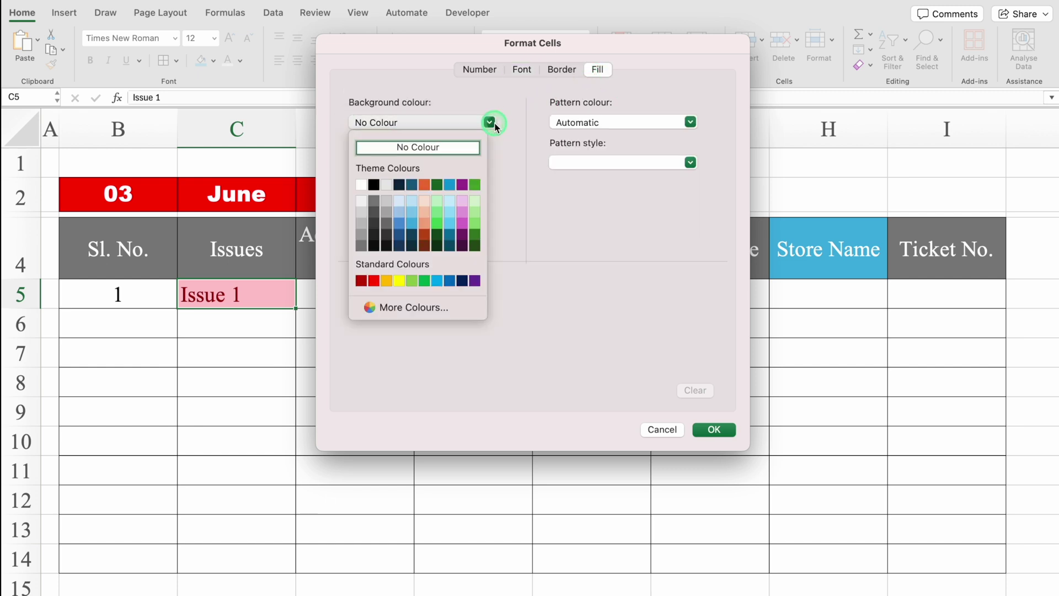
left_click(434, 150)
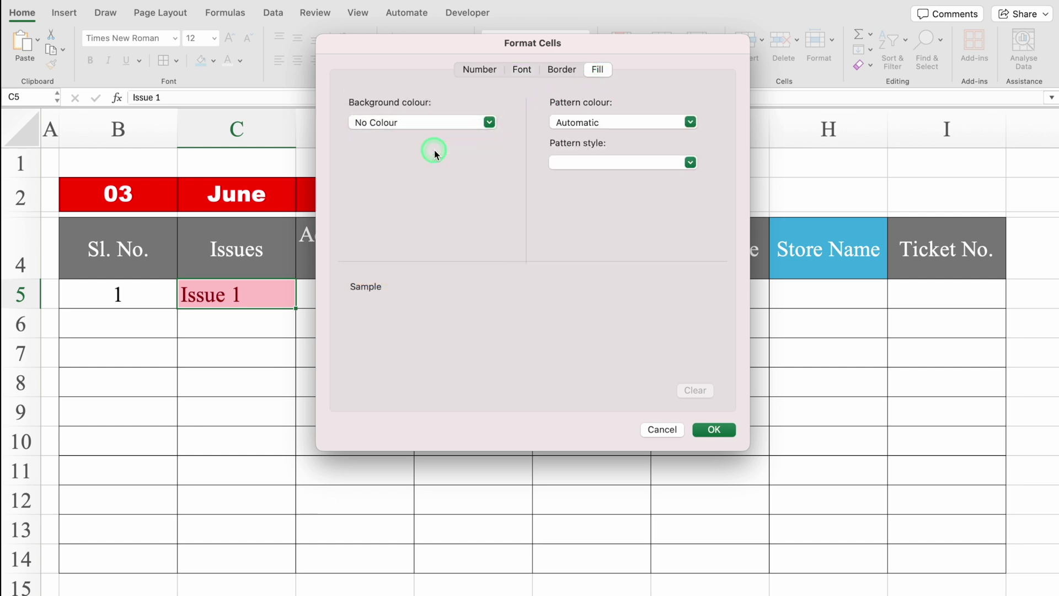
left_click(525, 70)
left_click(623, 230)
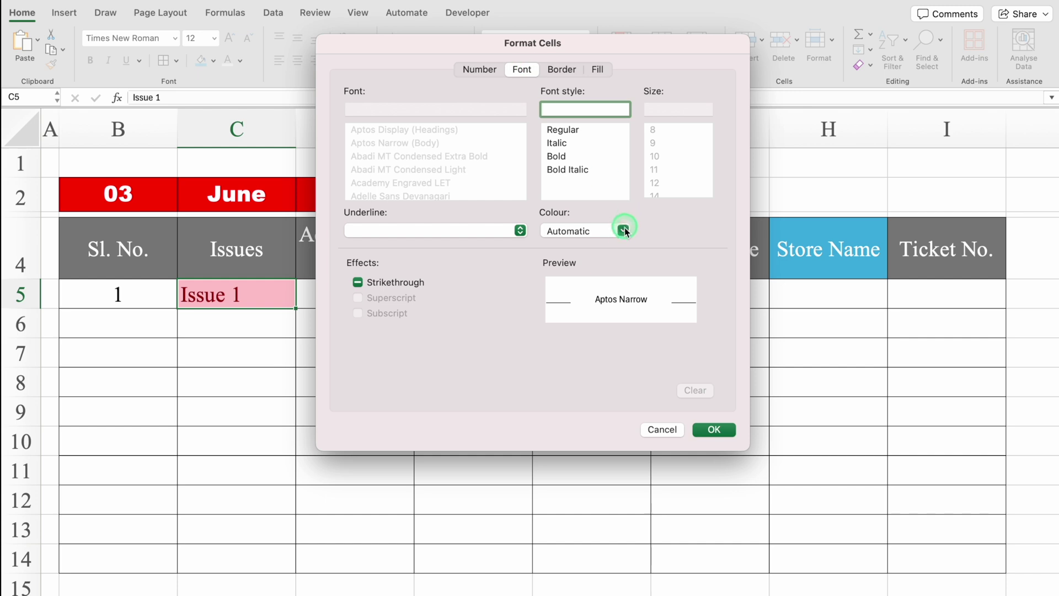
left_click(567, 293)
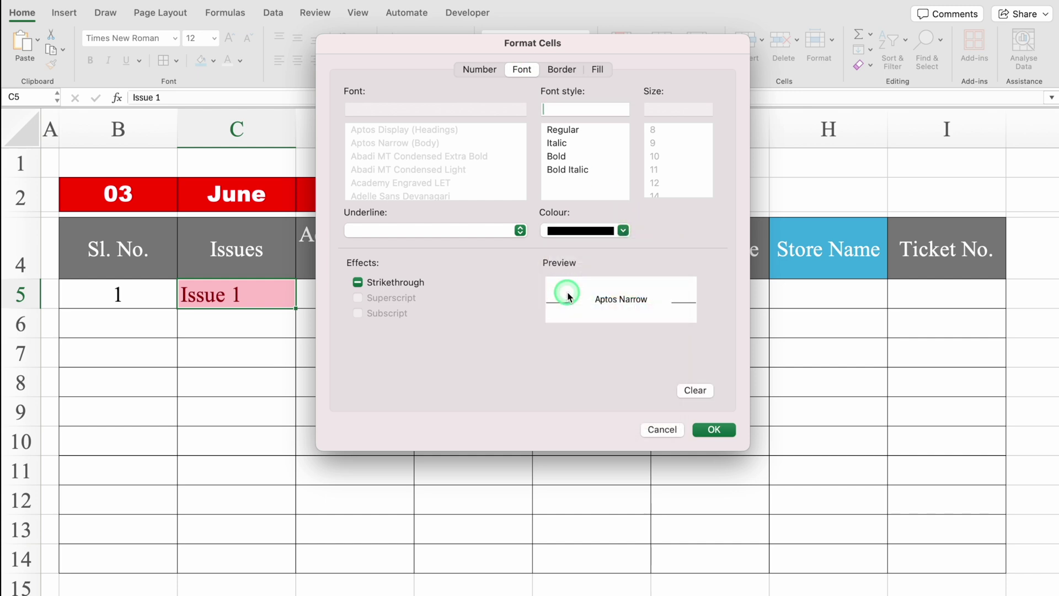
left_click(712, 430)
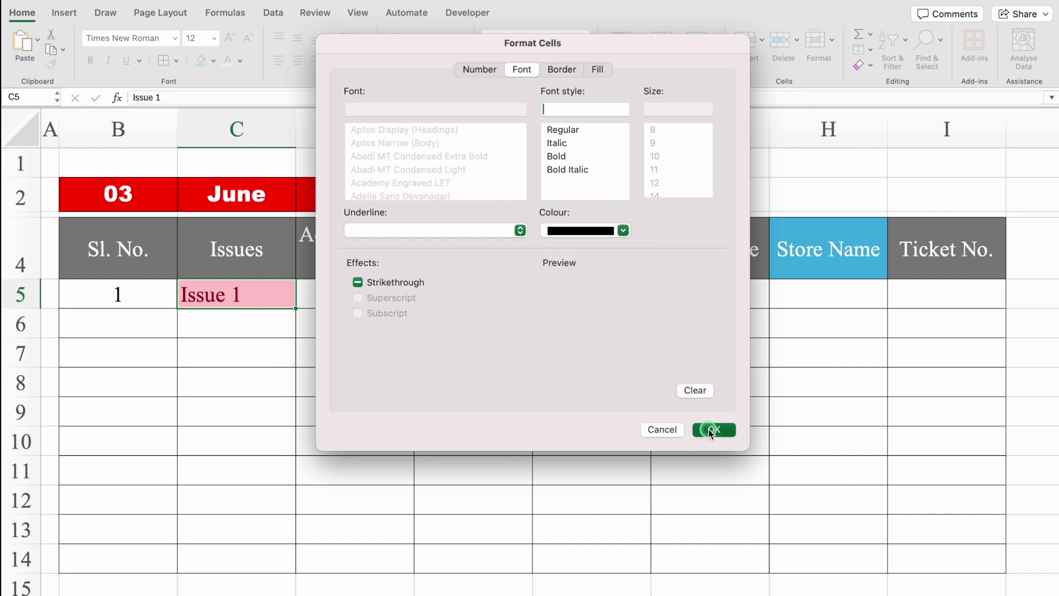
left_click(697, 240)
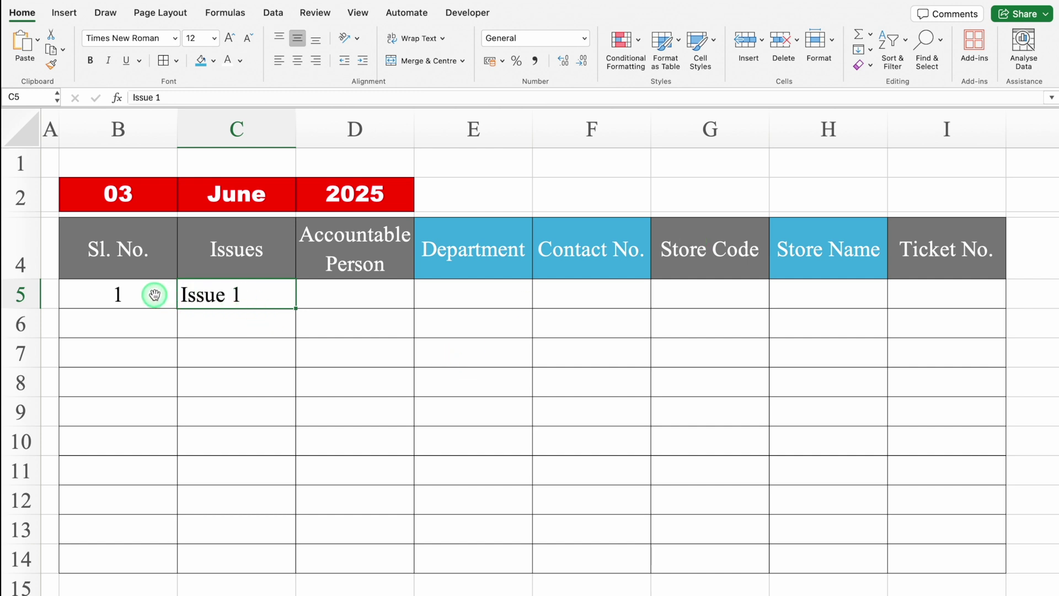
Test both rules by clearing B5:C5, then re-entering 1 in B5 and Issue 1 in C5.
left_click_drag(156, 295, 213, 295)
key("Delete")
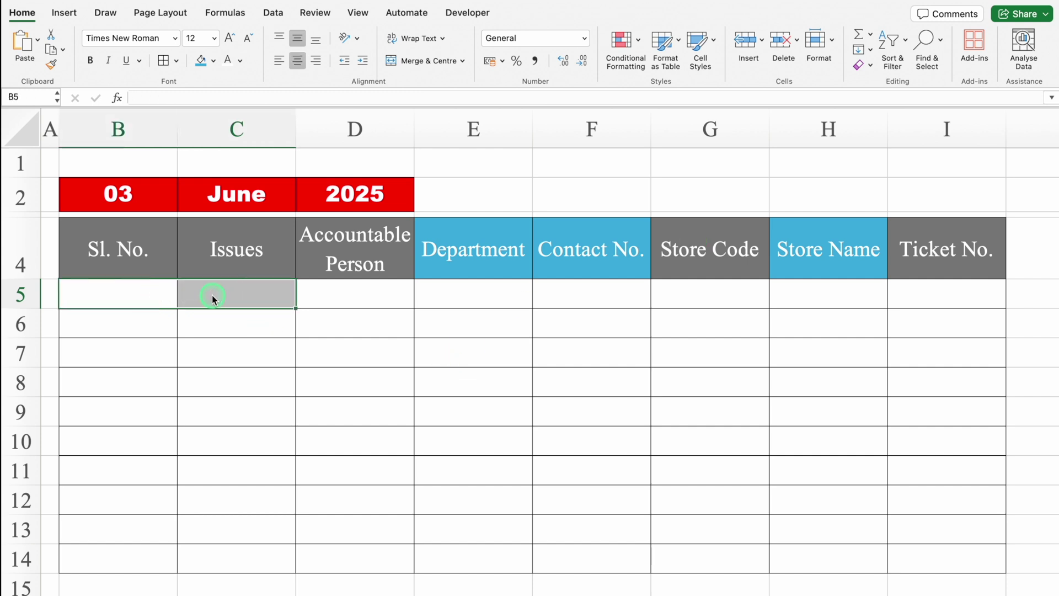
left_click(141, 295)
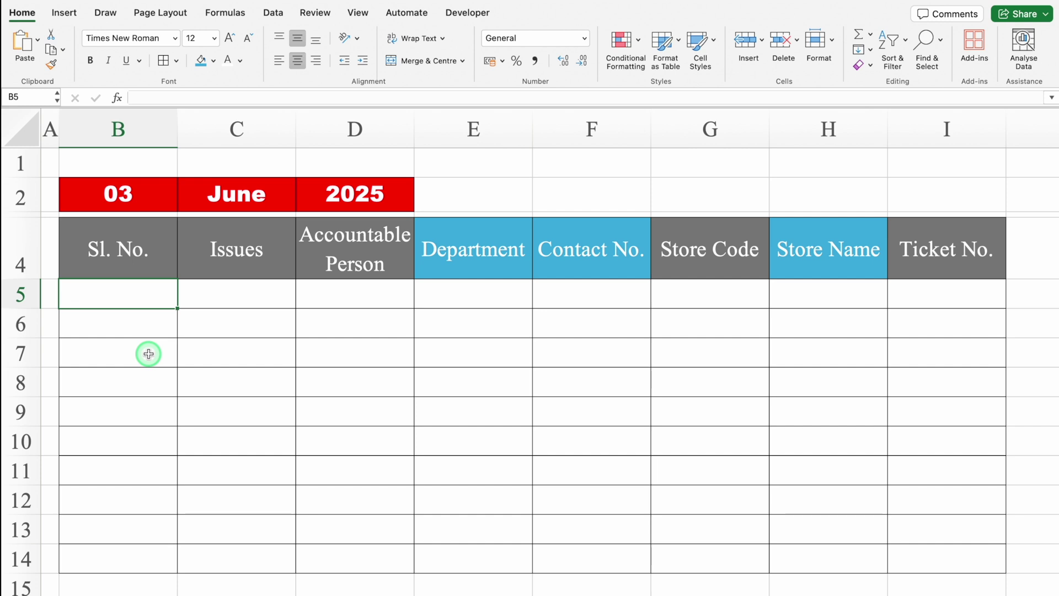
type("1")
key("Return")
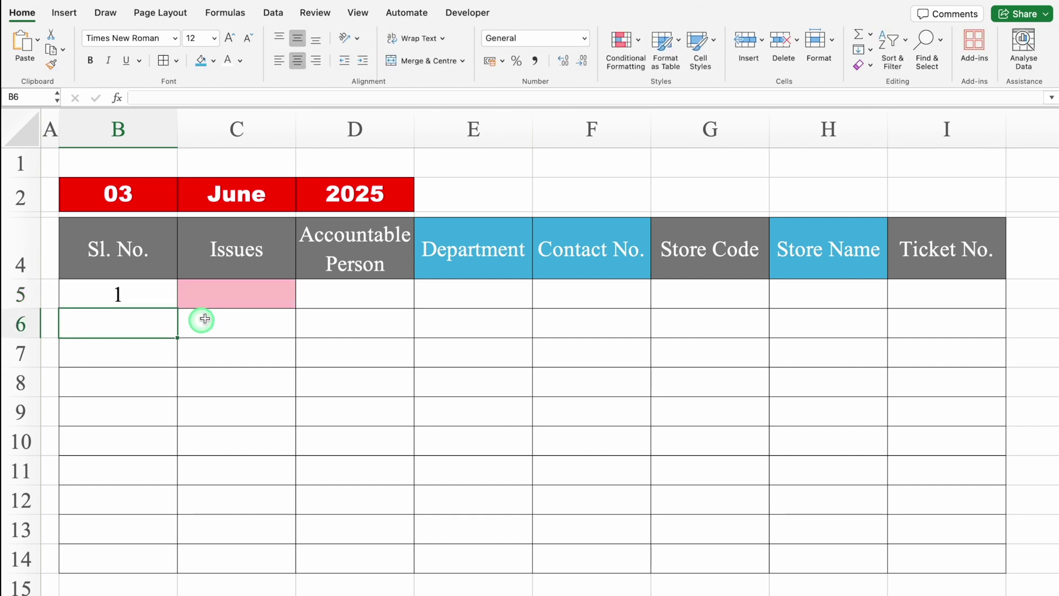
left_click(253, 298)
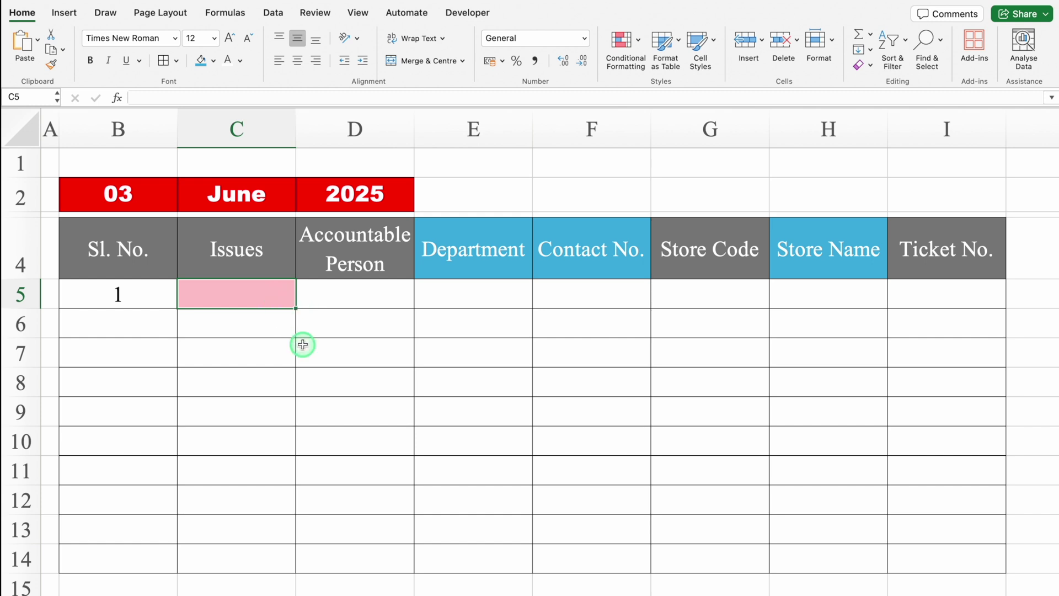
type("Issue 1")
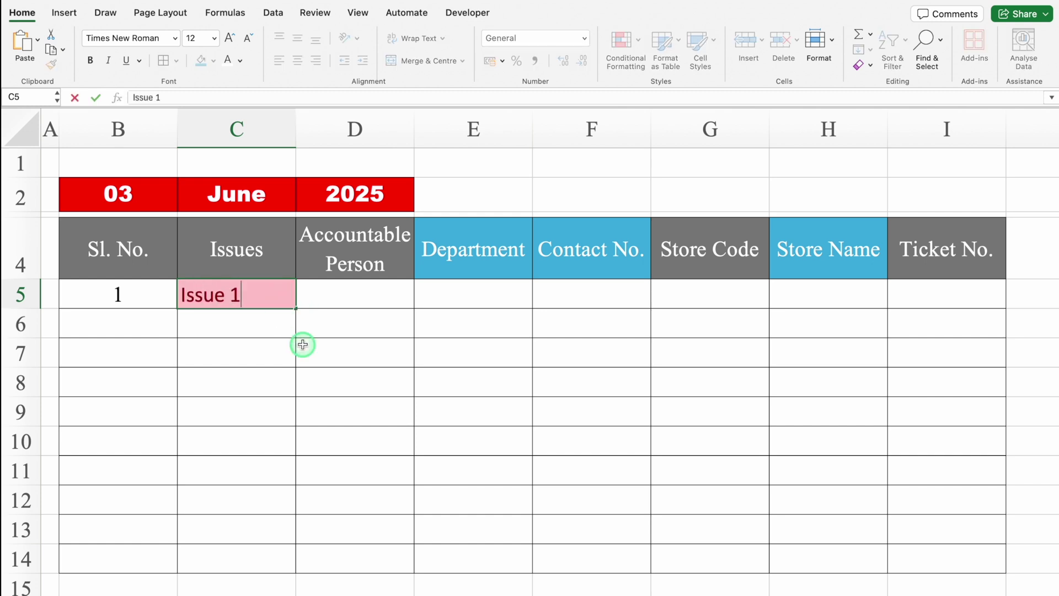
key("Return")
Fill C5 down to C14 to extend its conditional formatting, and clear the filled contents of C6:C14.
left_click(264, 292)
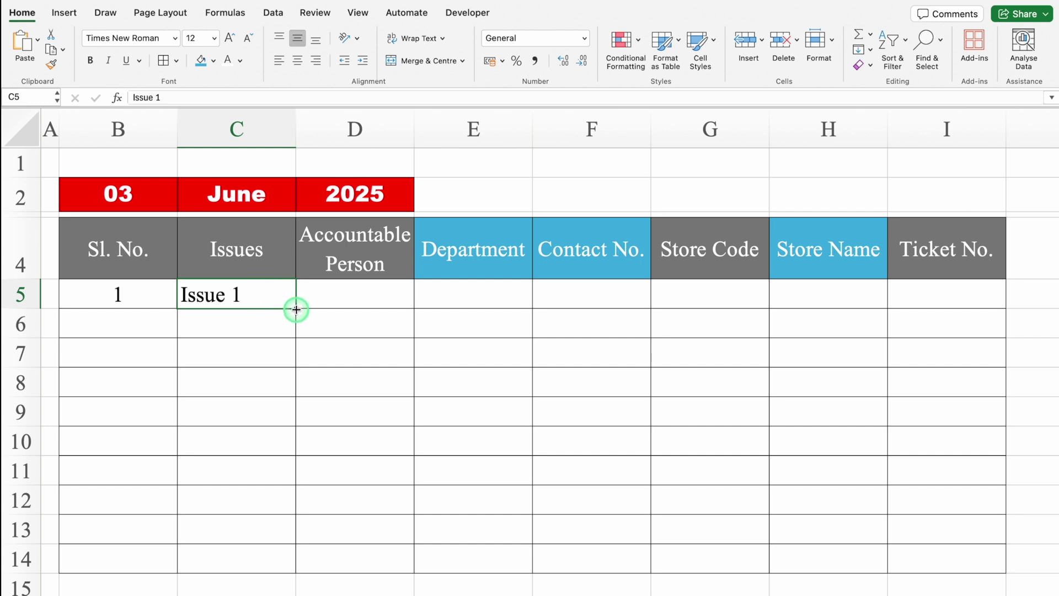
left_click_drag(296, 309, 308, 558)
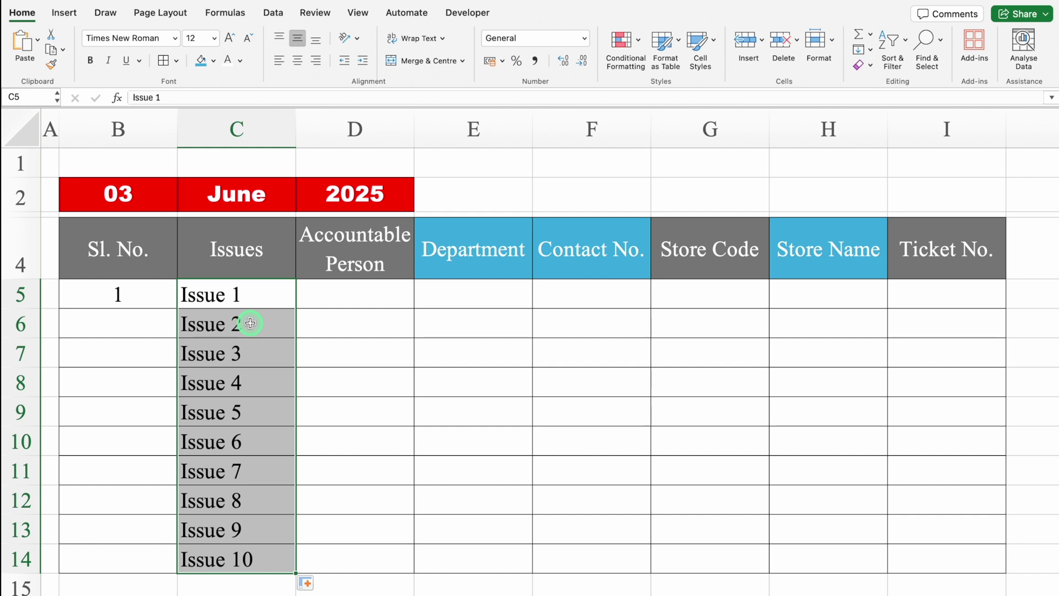
left_click_drag(250, 323, 266, 559)
key("Delete")
Start a data validation for the Accountable Person cells D5:D14 that allows a List.
left_click(355, 294)
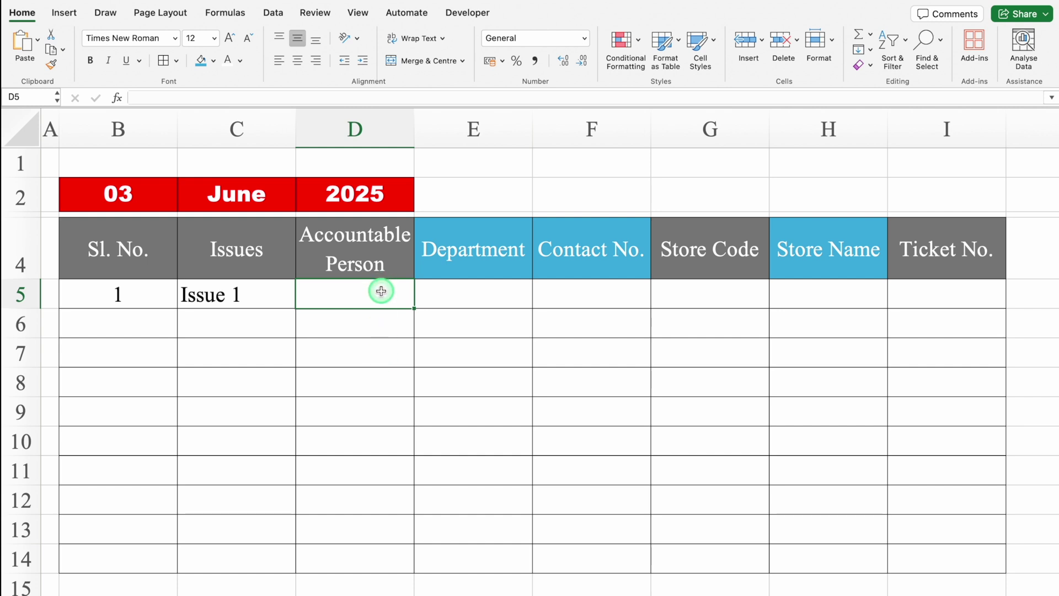
left_click_drag(380, 293, 390, 559)
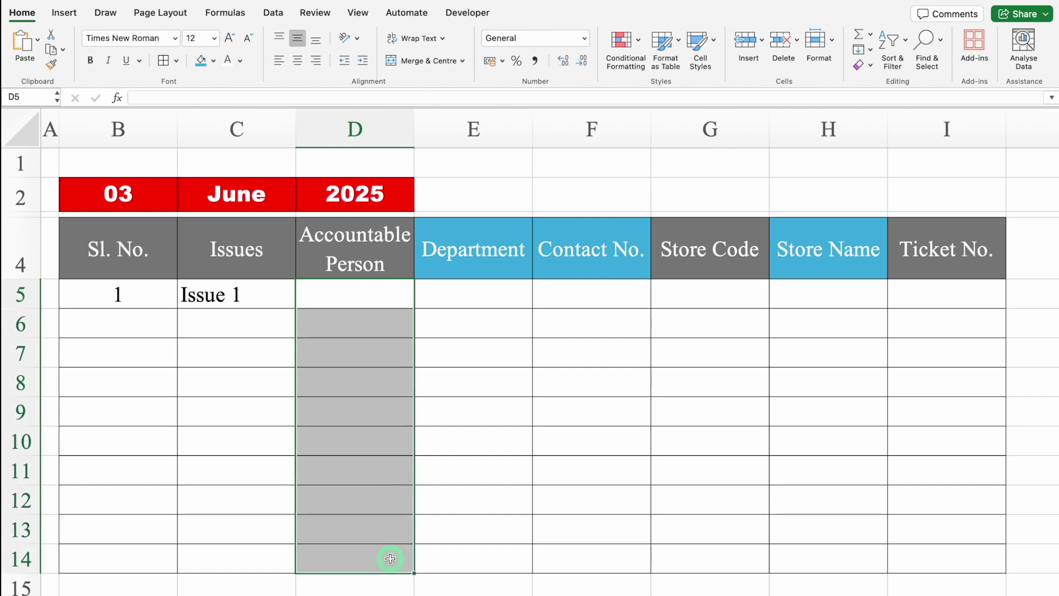
left_click(278, 14)
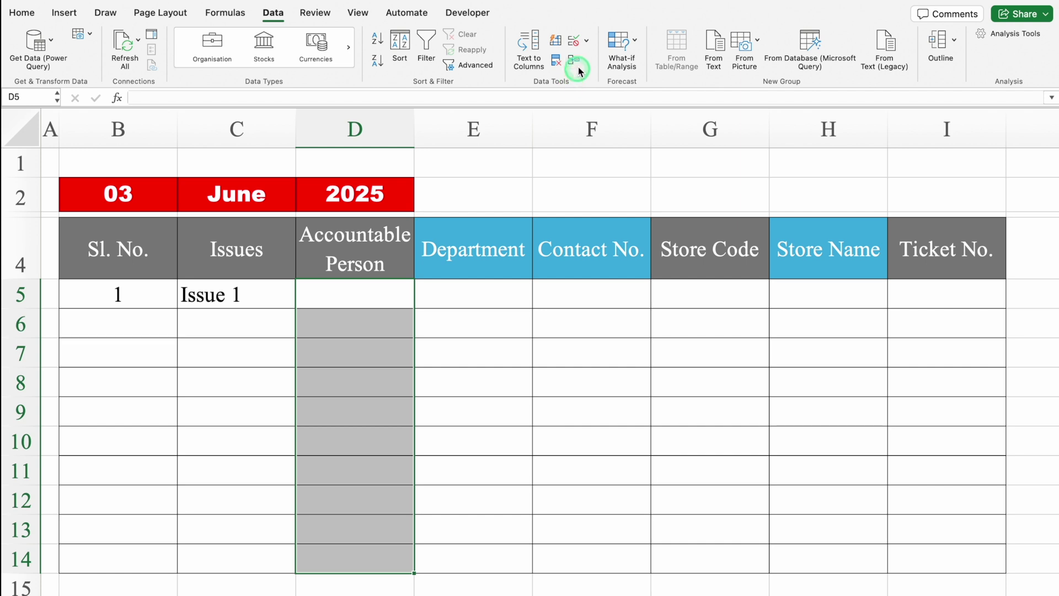
left_click(587, 41)
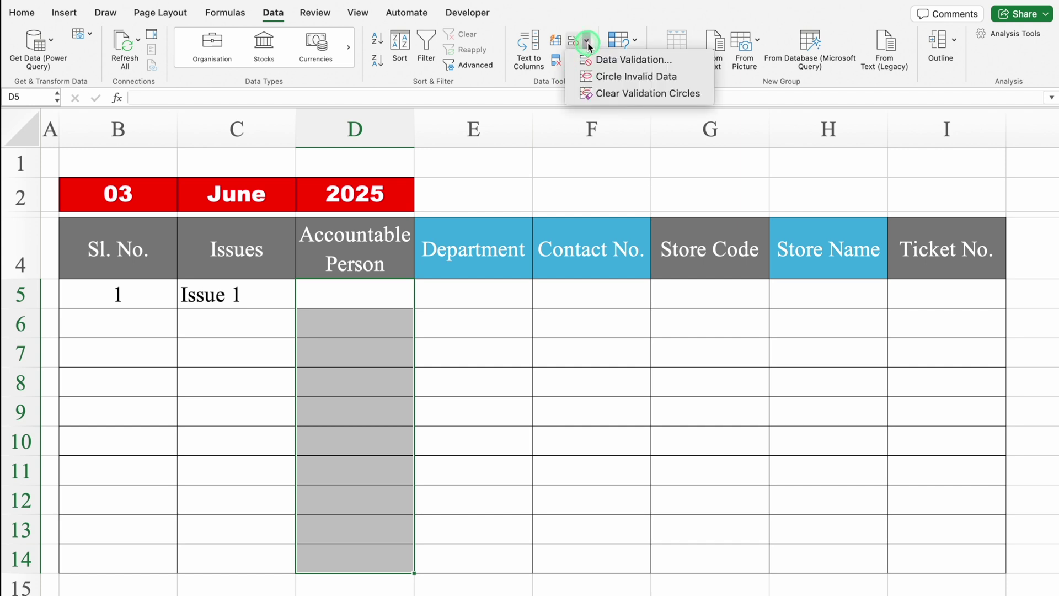
left_click(621, 62)
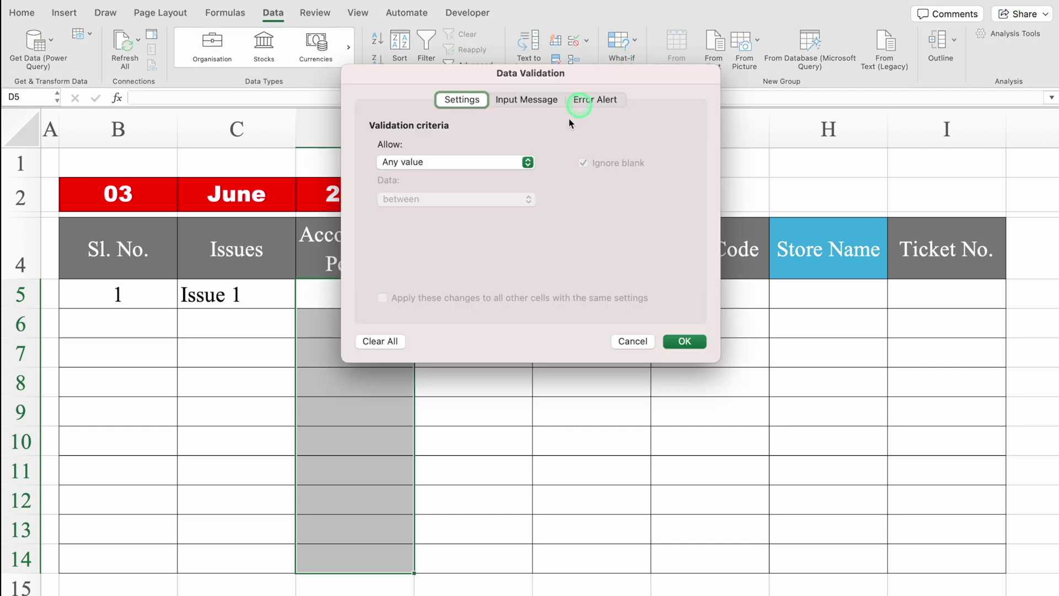
left_click(528, 163)
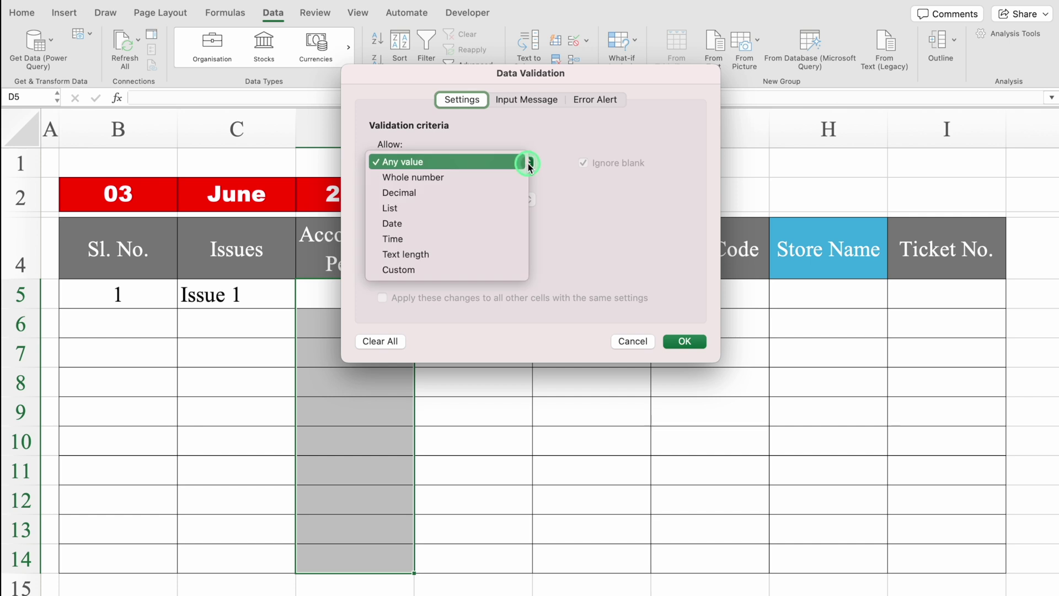
left_click(465, 208)
Set the list source to =Settings!$B$3:$B$14, apply the validation, and choose the first listed person in D5.
left_click(450, 238)
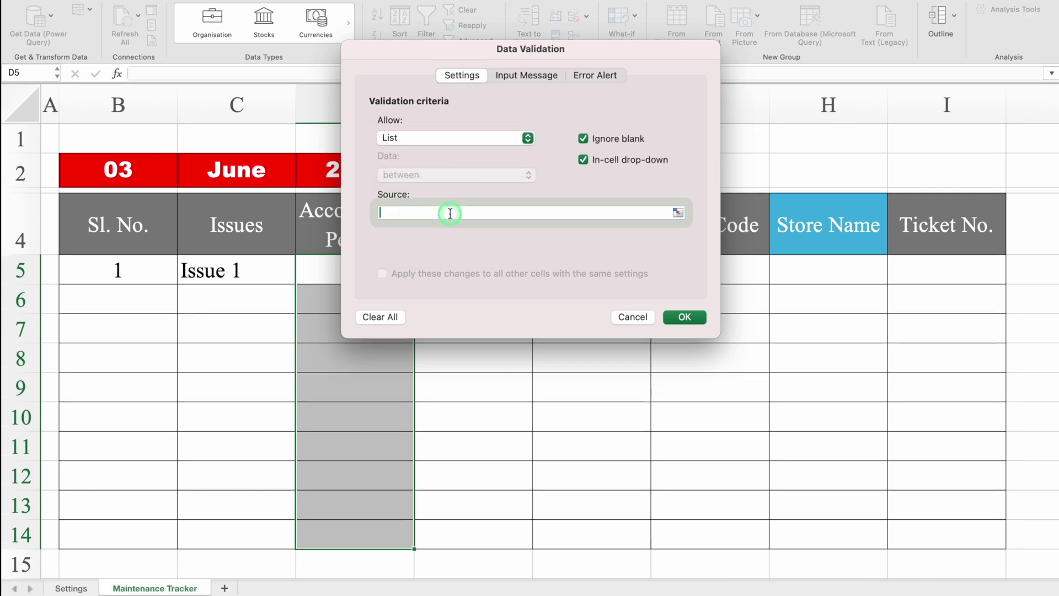
left_click(71, 588)
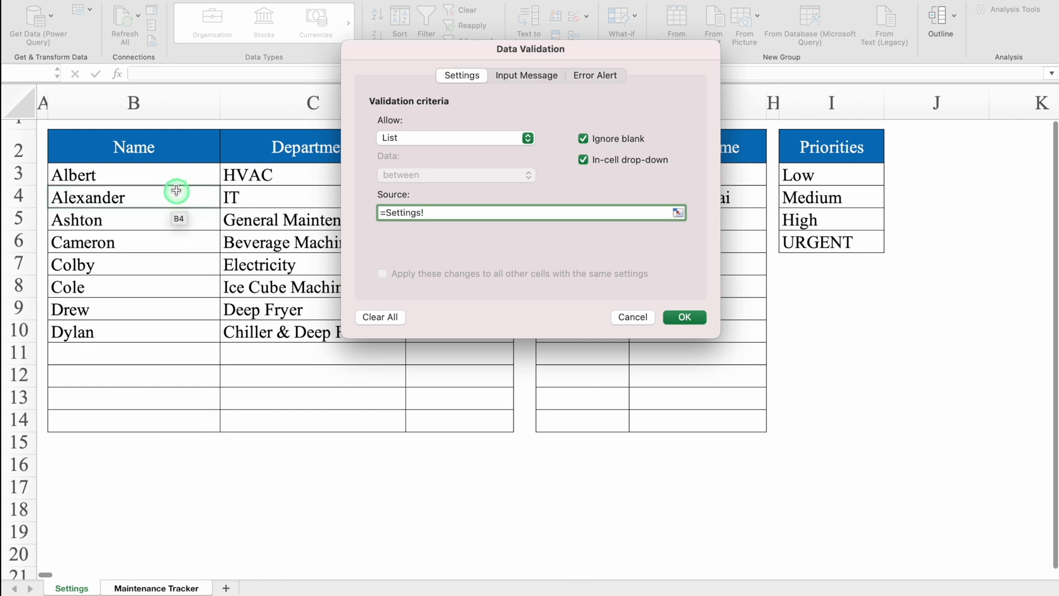
left_click_drag(173, 179, 184, 414)
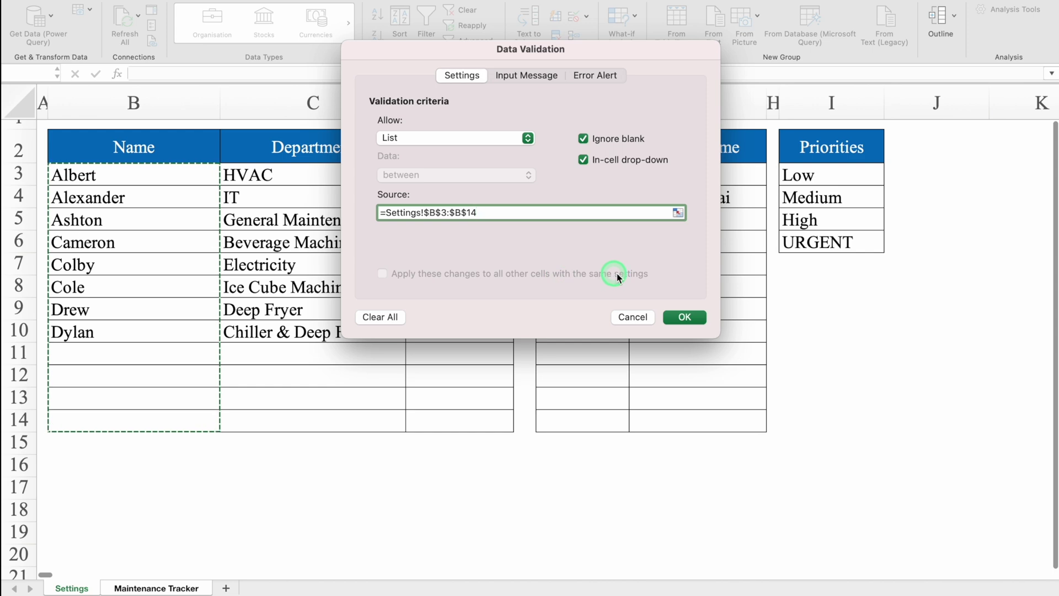
left_click(688, 315)
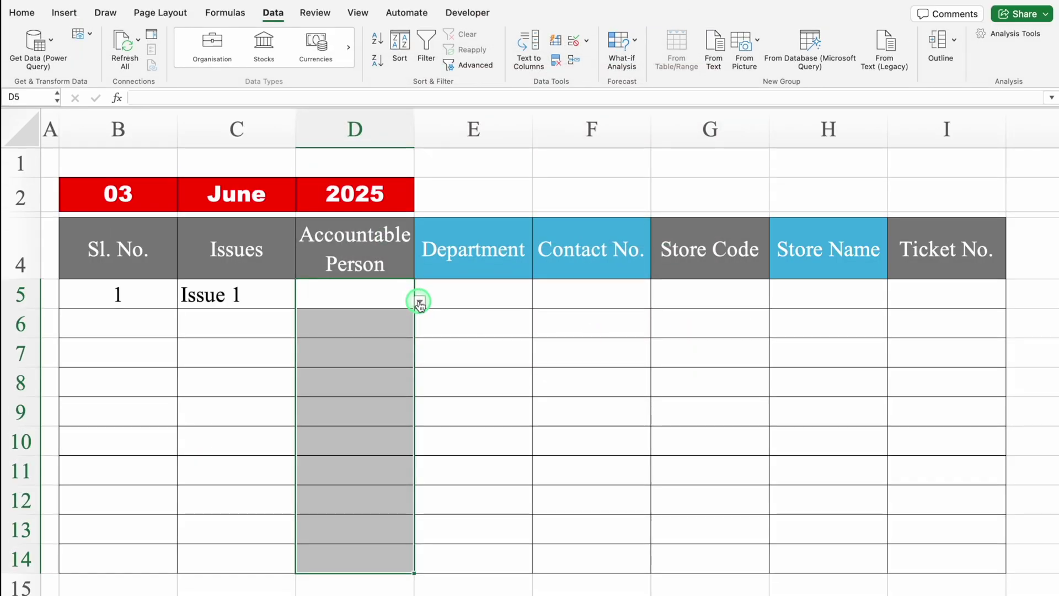
left_click(420, 277)
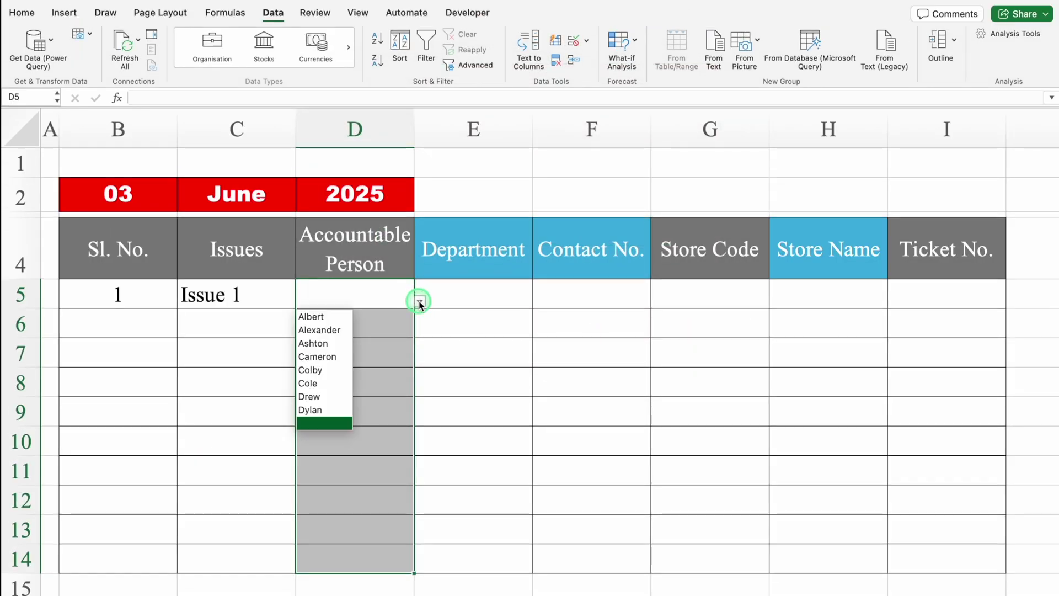
left_click(338, 315)
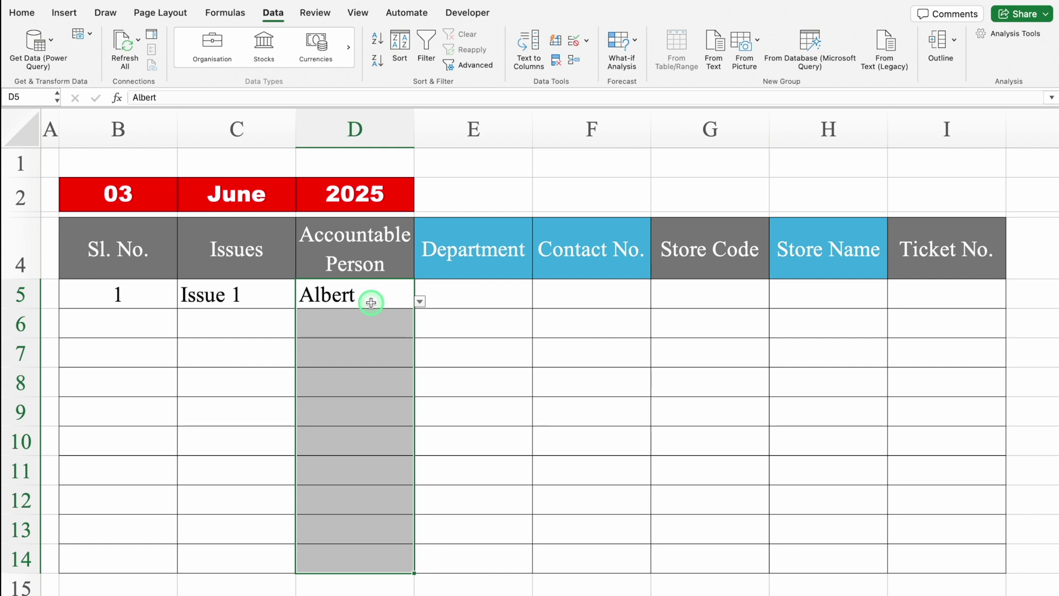
Copy Issues cell C5 and paste only its formats onto the Accountable Person cells D5:D14.
left_click(277, 302)
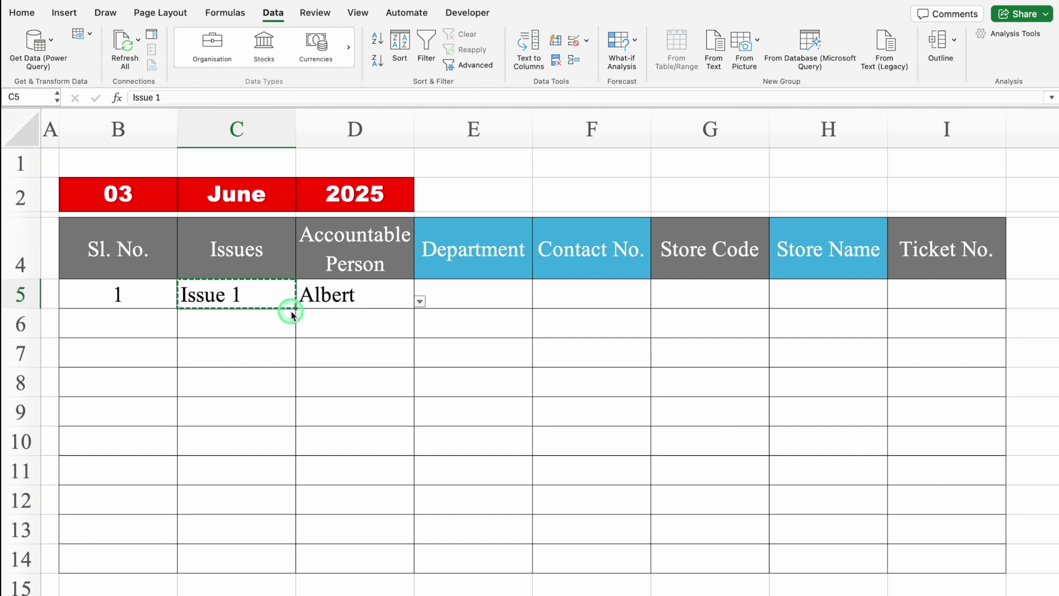
left_click_drag(357, 294, 354, 560)
right_click(356, 354)
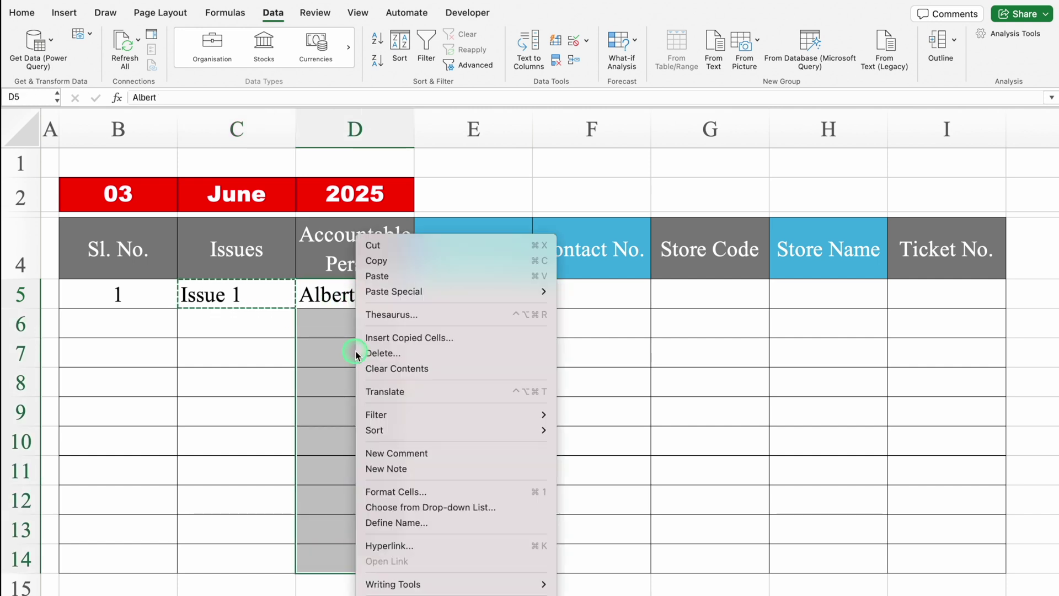
mouse_move(431, 298)
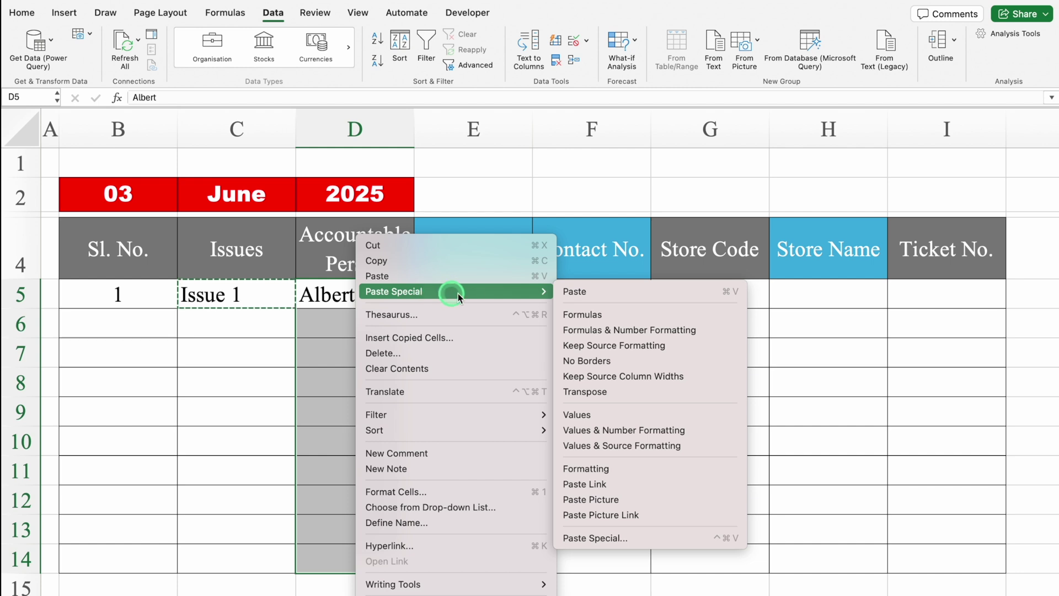
left_click(644, 538)
left_click_drag(694, 357, 624, 164)
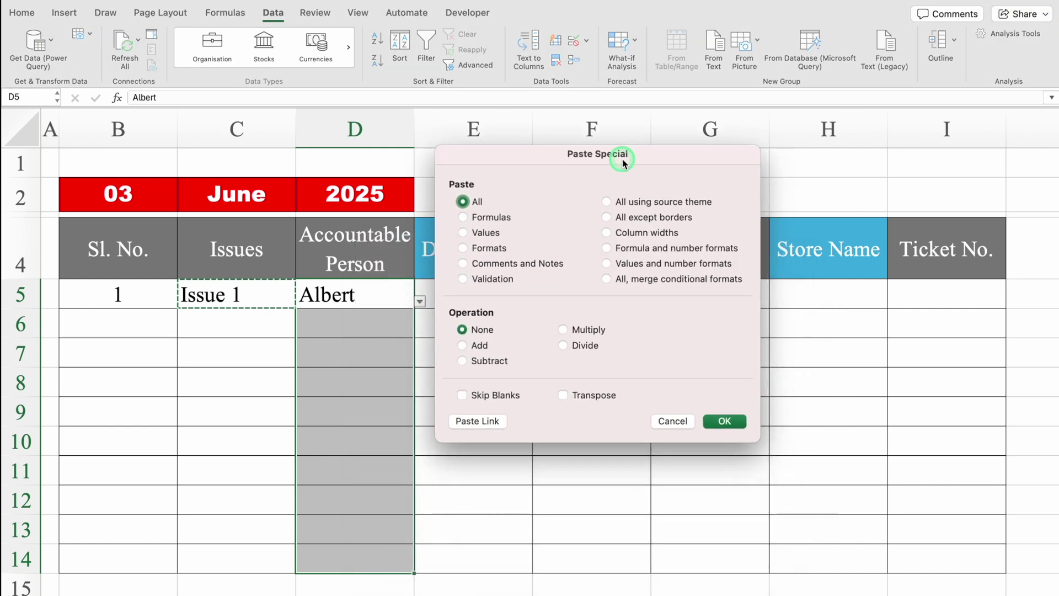
left_click(464, 249)
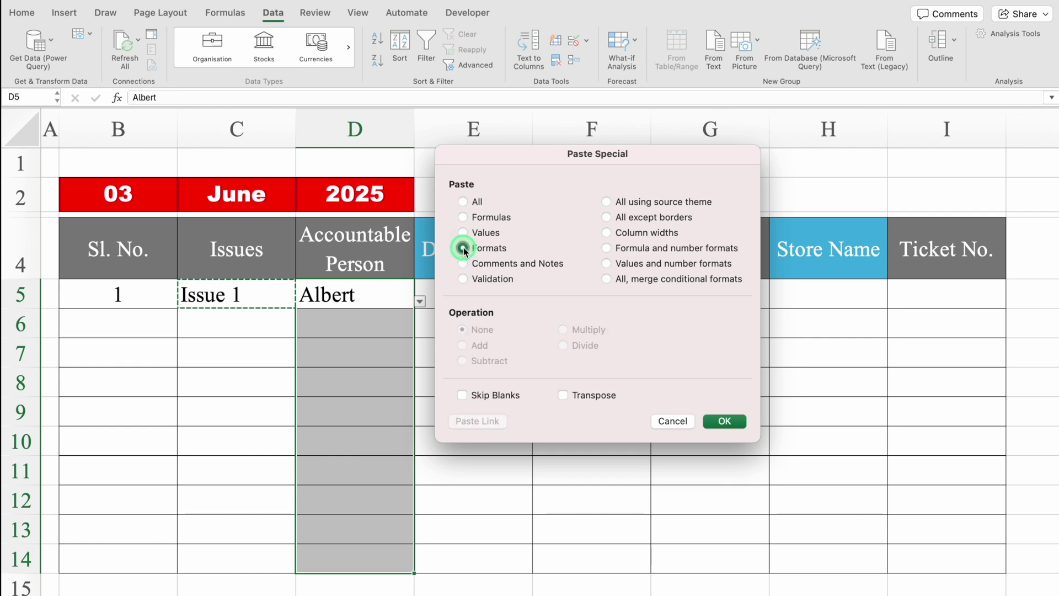
left_click(724, 421)
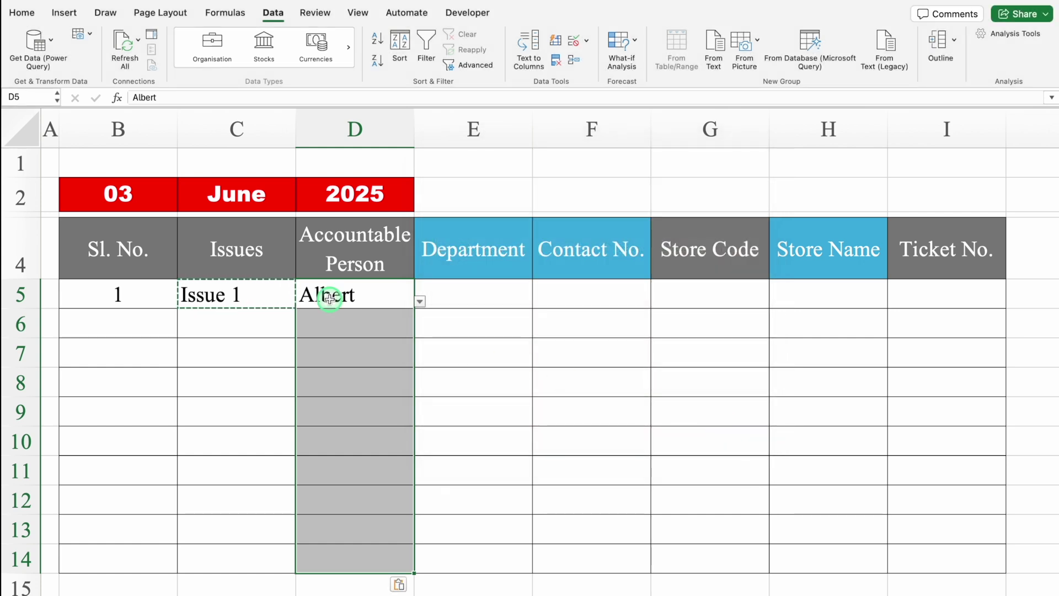
Test the pasted formatting by clearing D5, then choosing the first listed person in D5 again.
left_click(261, 298)
left_click(326, 296)
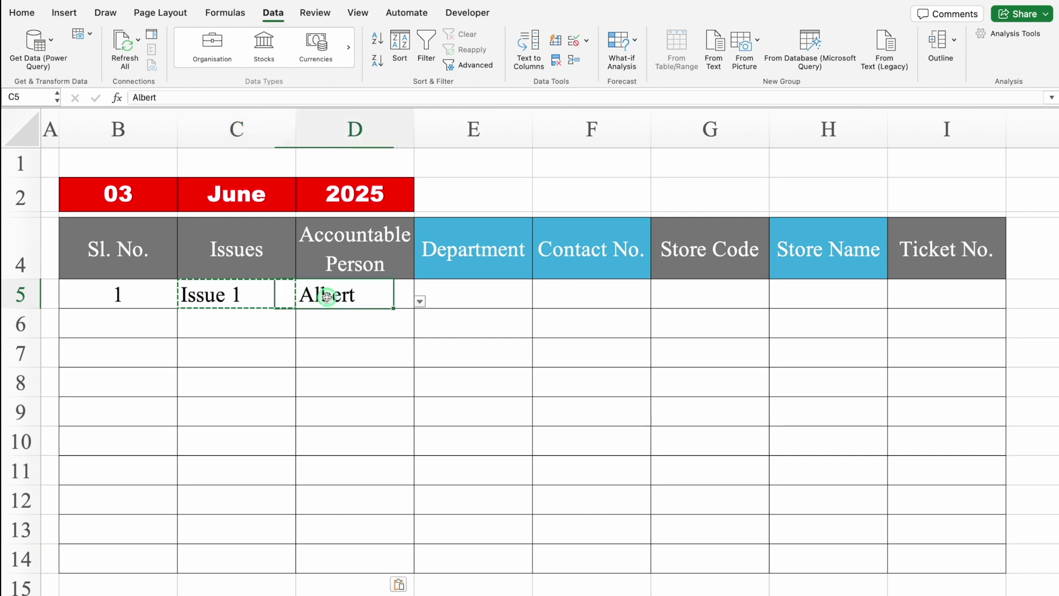
key("Delete")
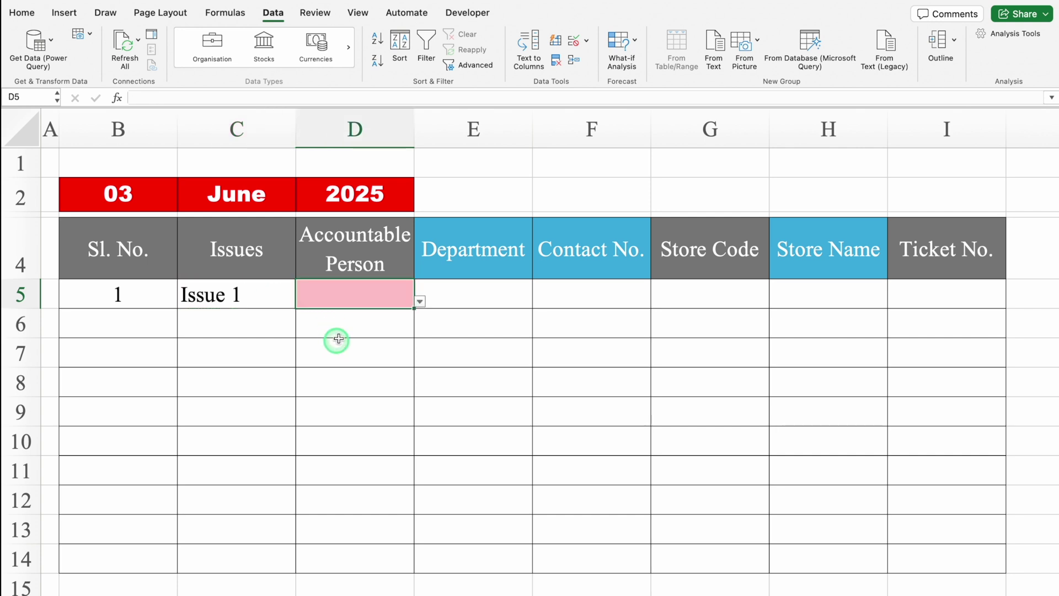
left_click(420, 302)
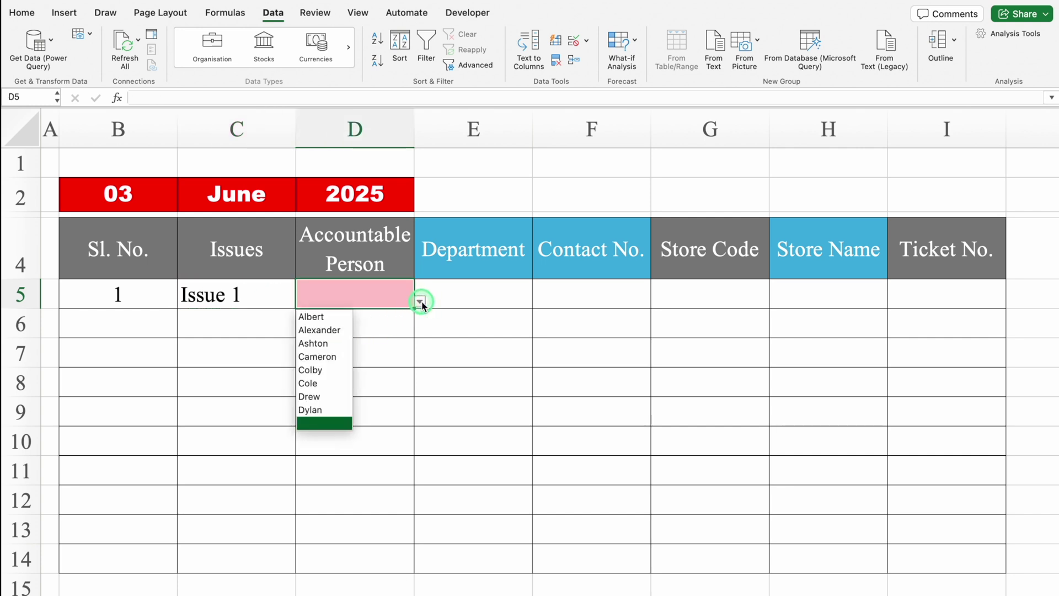
left_click(339, 315)
Start a VLOOKUP formula in Department cell E5 with the column-locked reference $D5 as its lookup value.
left_click(490, 299)
left_click(563, 296)
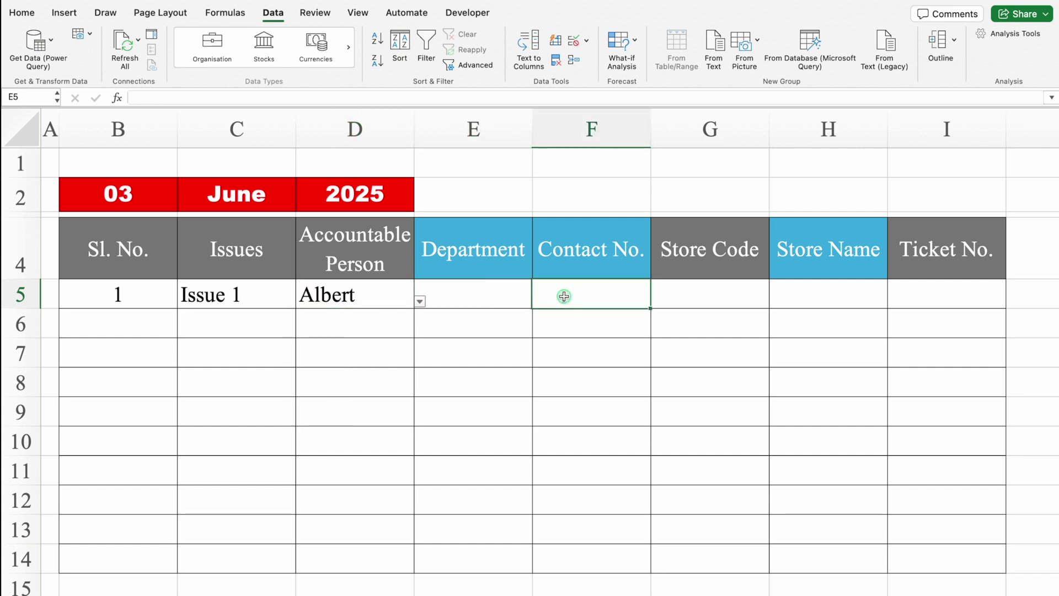
left_click(495, 298)
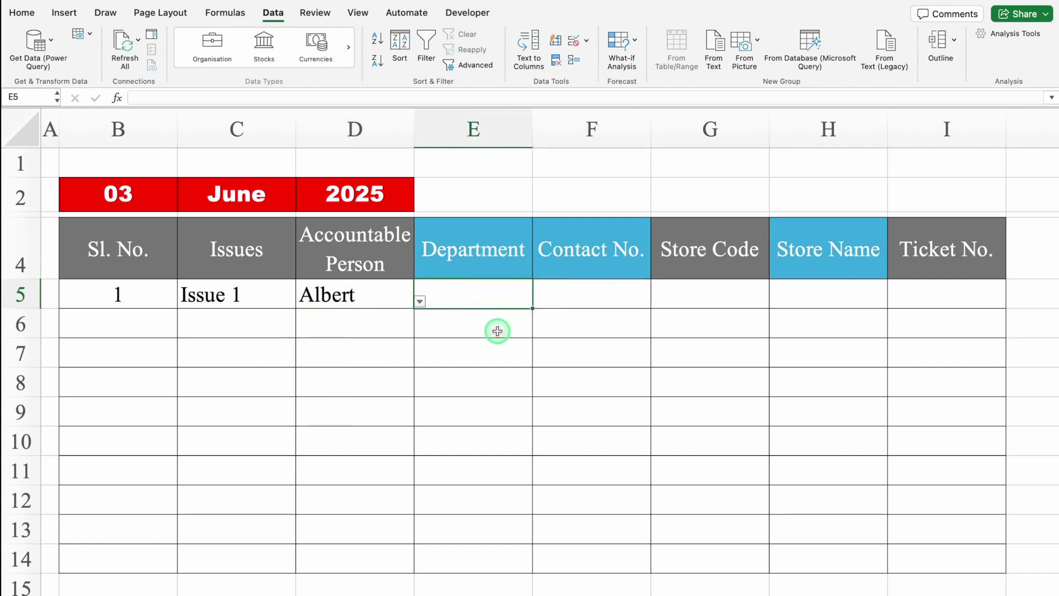
type("=")
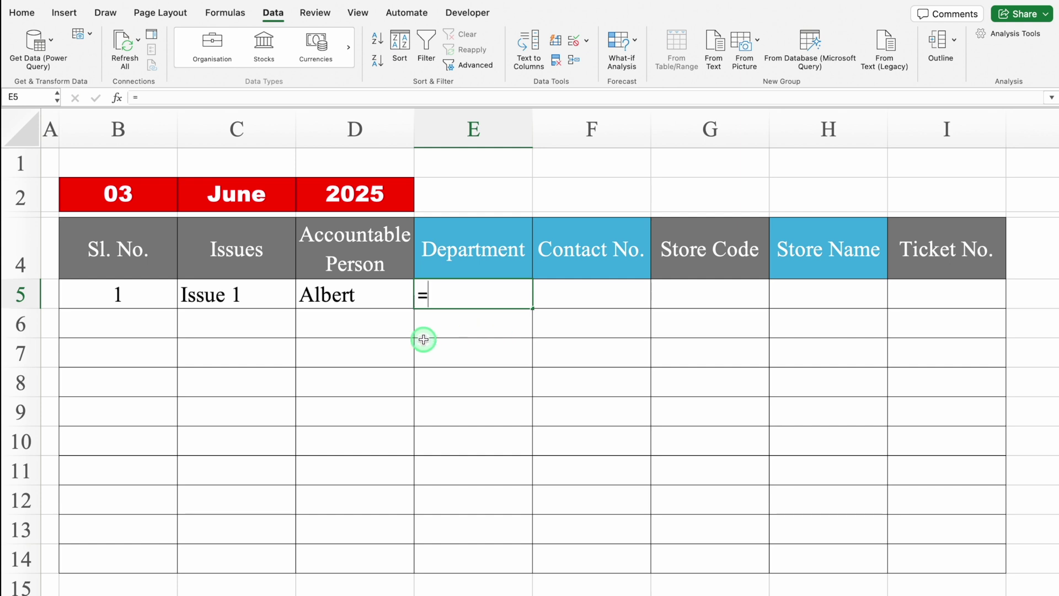
type("VL")
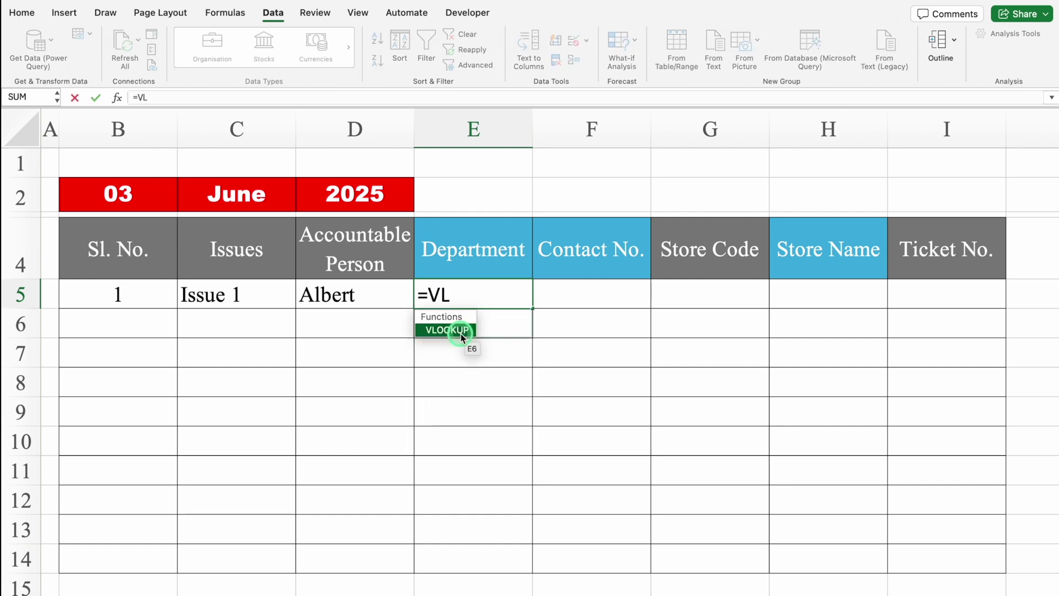
double_click(460, 332)
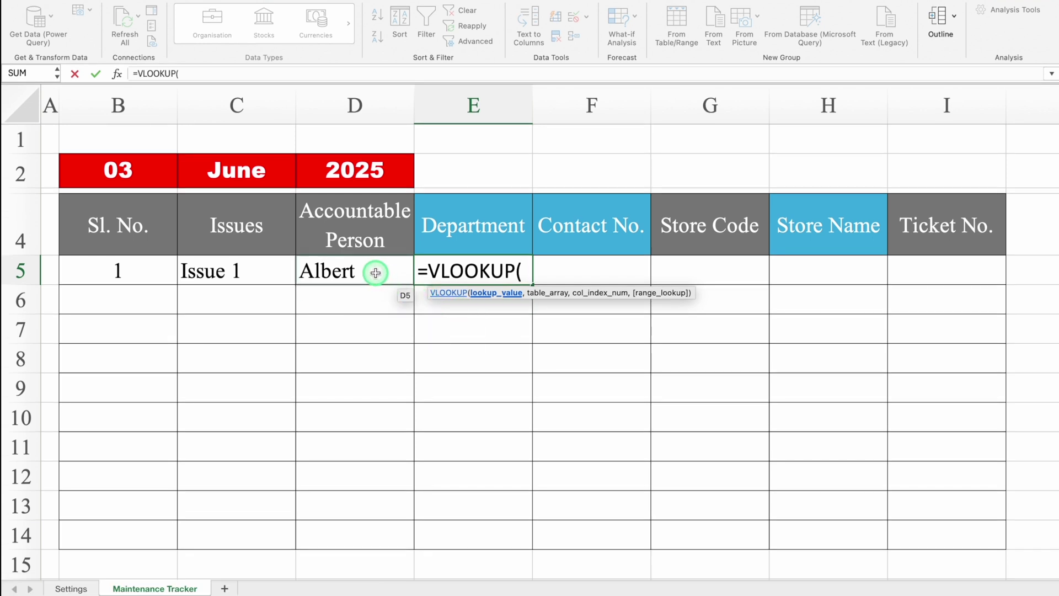
left_click(376, 272)
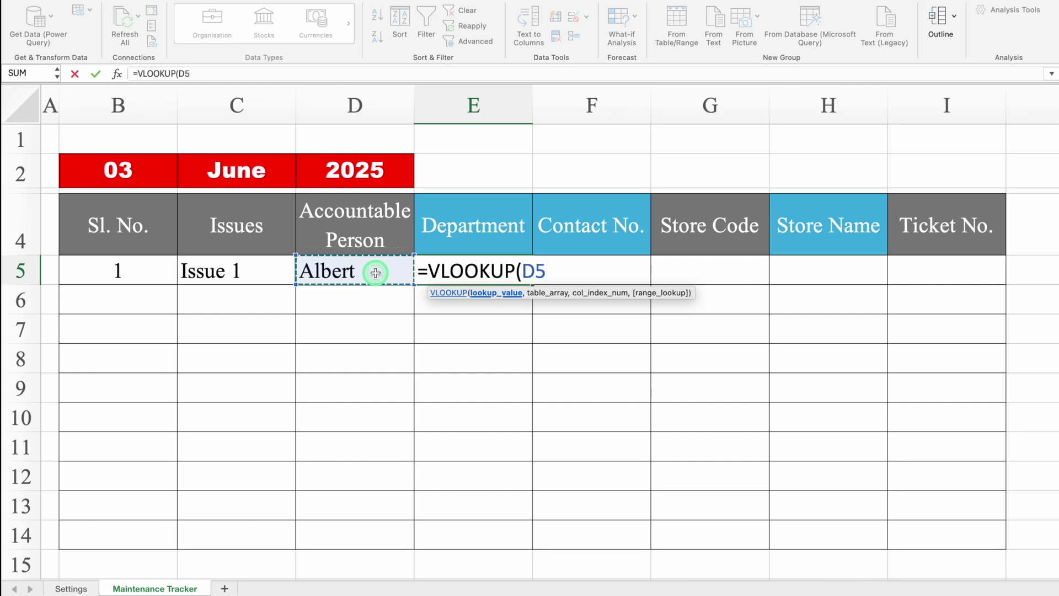
key("F4")
key("F4")
key("F4")
type(",")
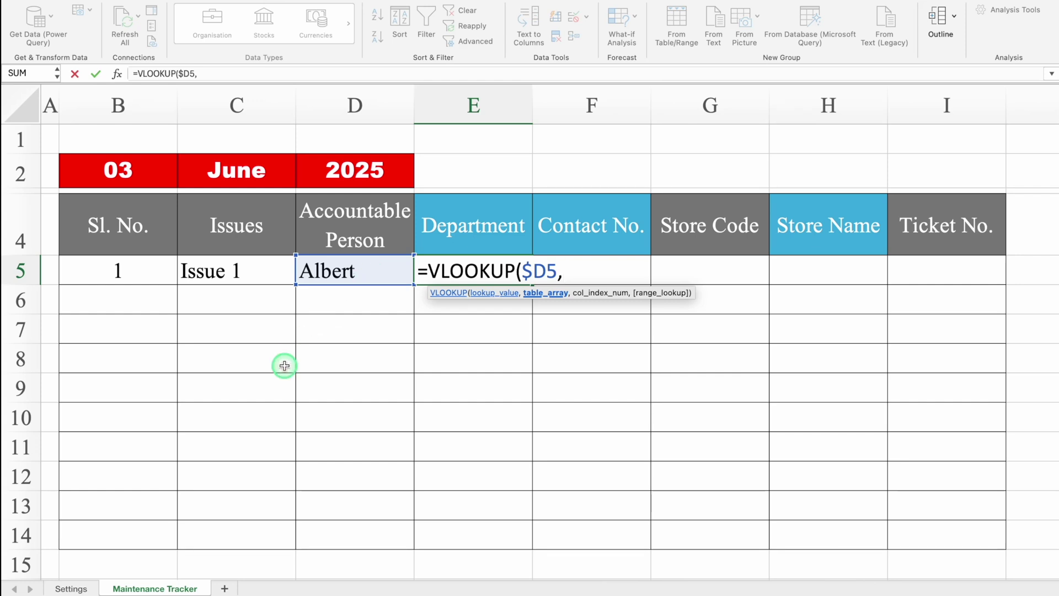
Complete the E5 formula as =VLOOKUP($D5,Settings!$B:$D,2,0), using columns B to D of the Settings sheet as the table array.
left_click(77, 588)
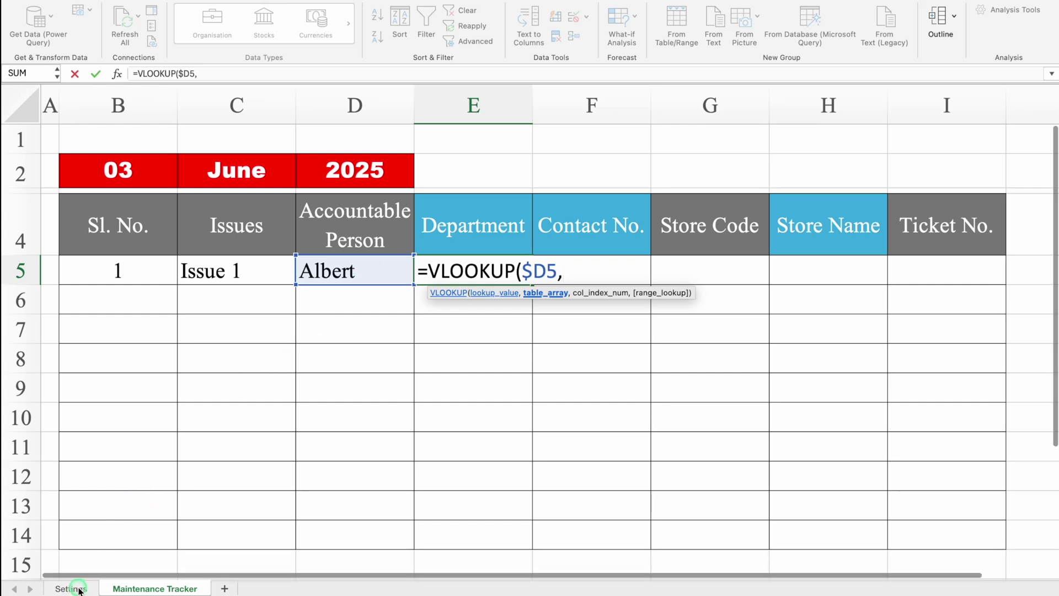
left_click(135, 101)
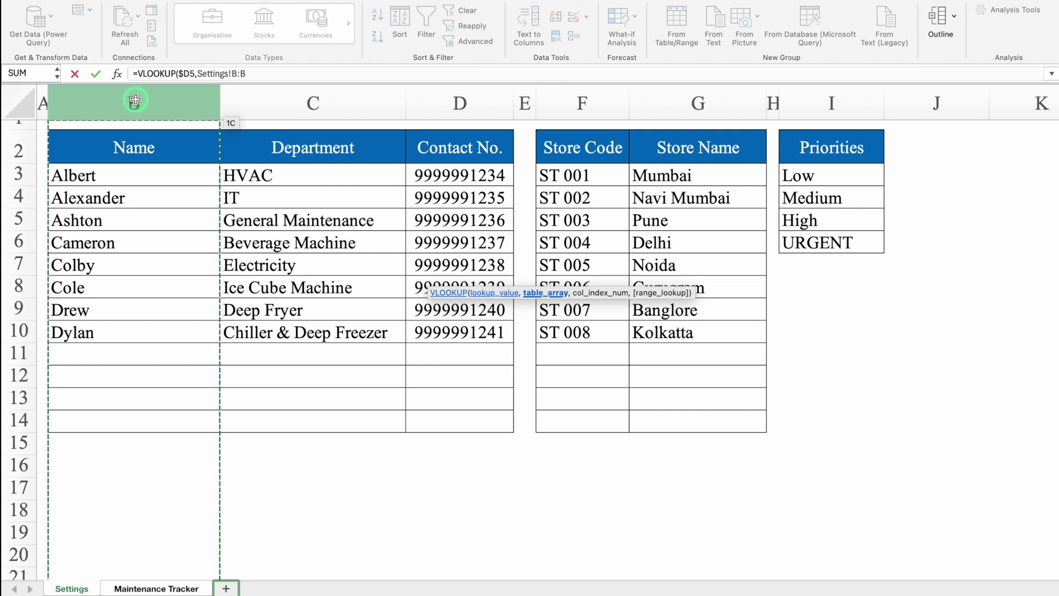
left_click_drag(135, 101, 458, 105)
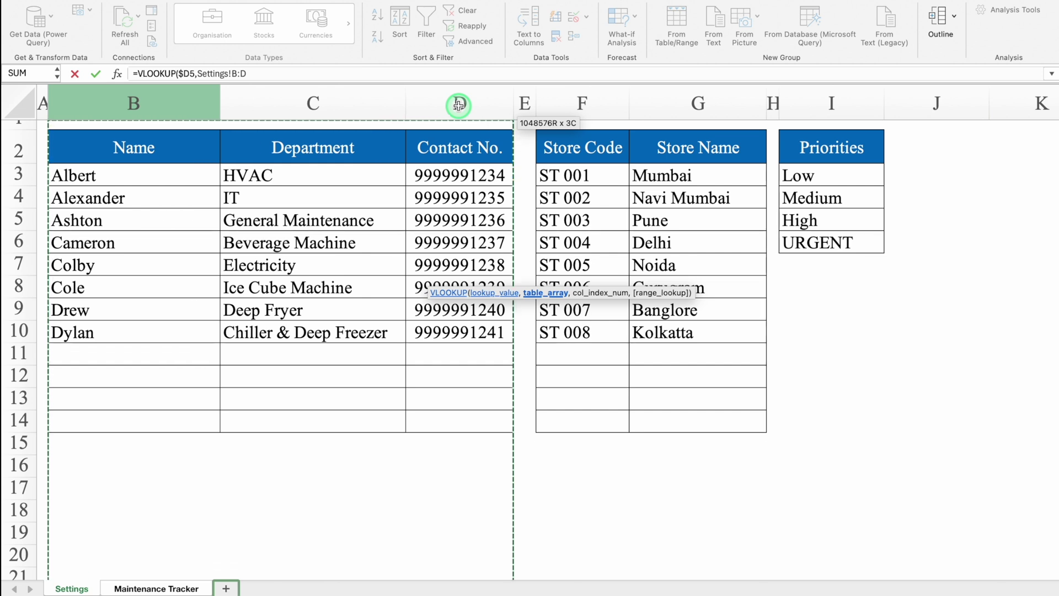
key("F4")
type(",")
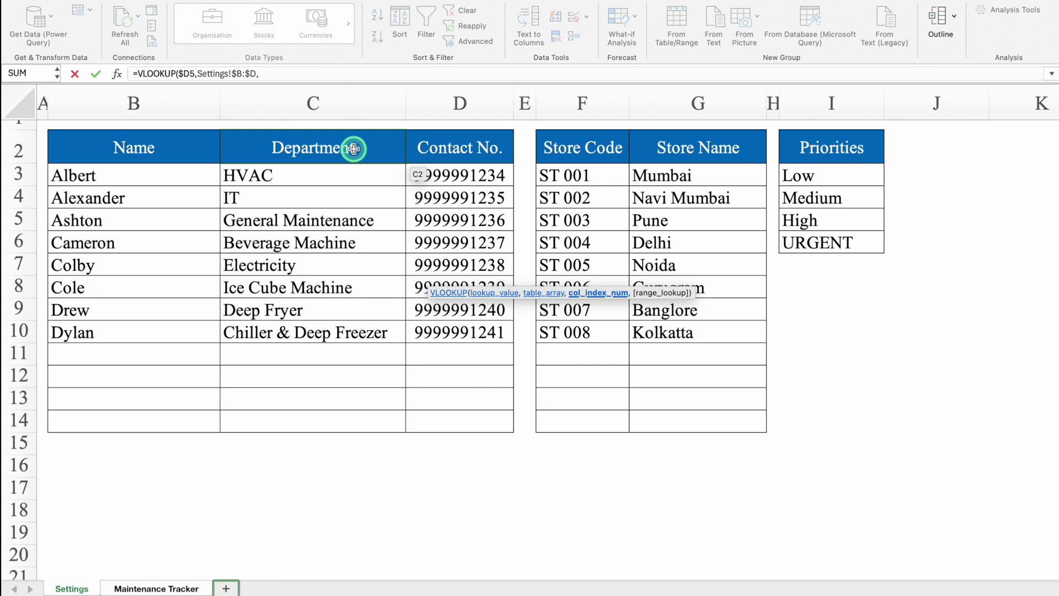
type("2,")
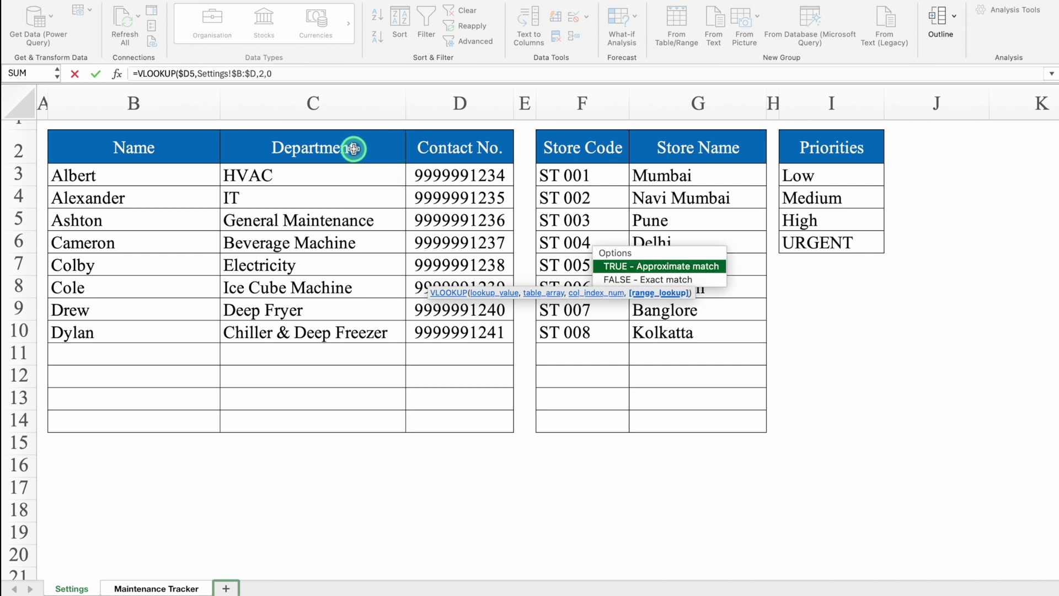
type("0)")
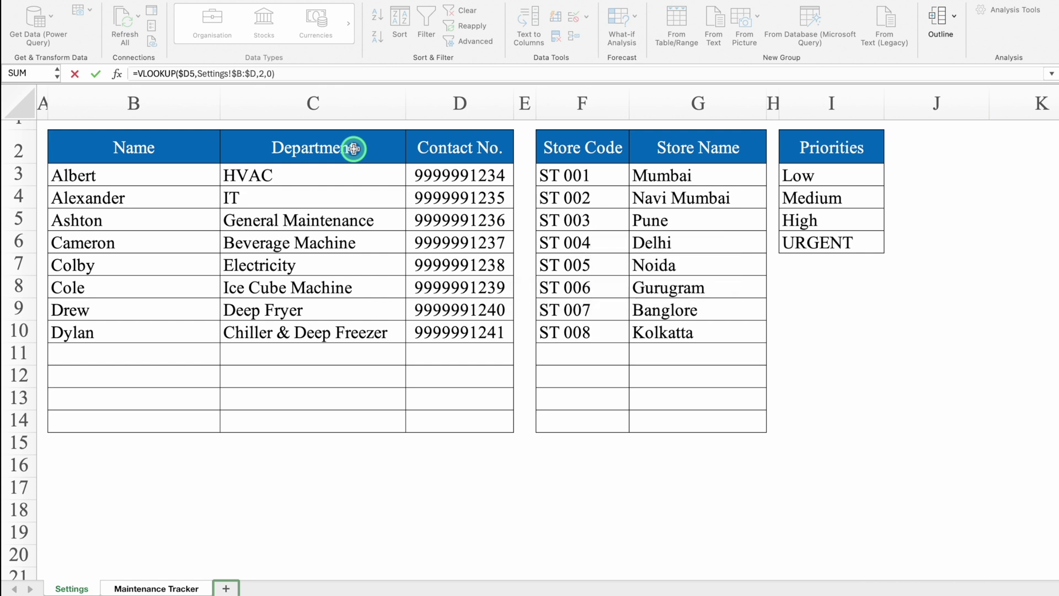
key("Return")
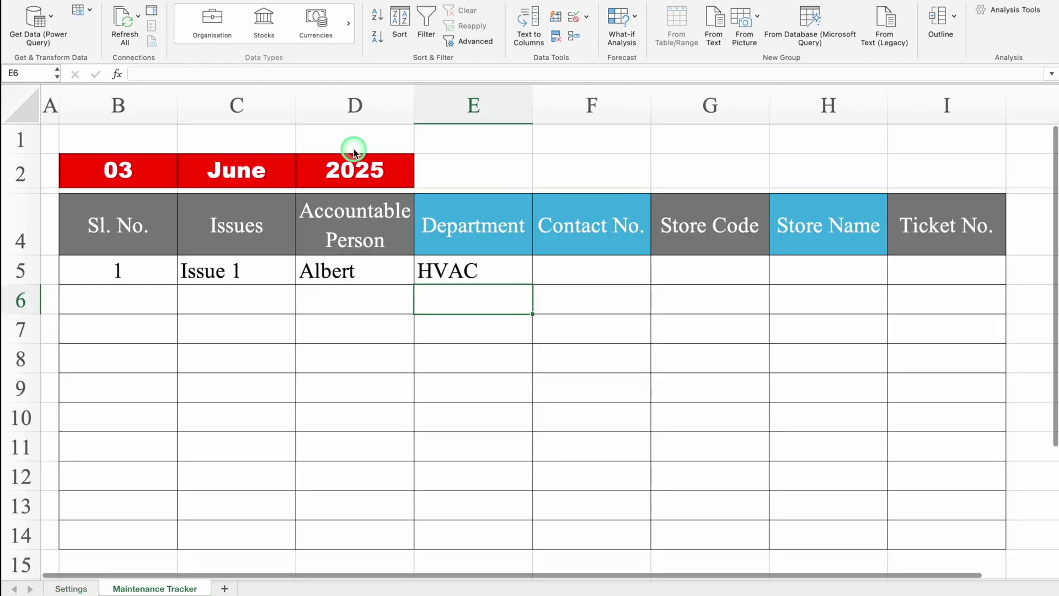
Clear the Accountable Person in D5 to test the Department lookup with an empty lookup cell.
left_click(505, 266)
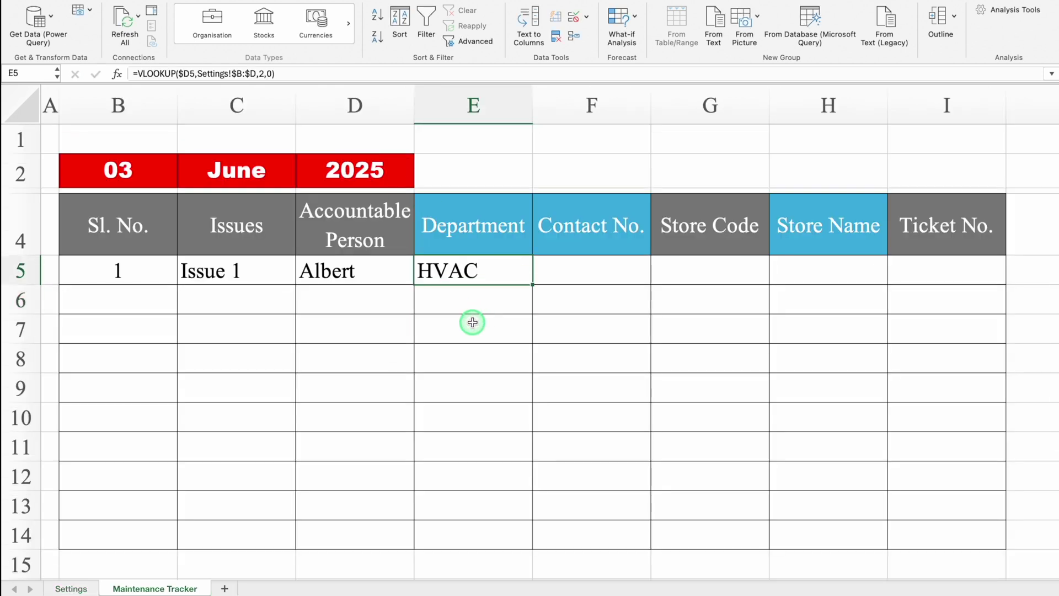
left_click(372, 273)
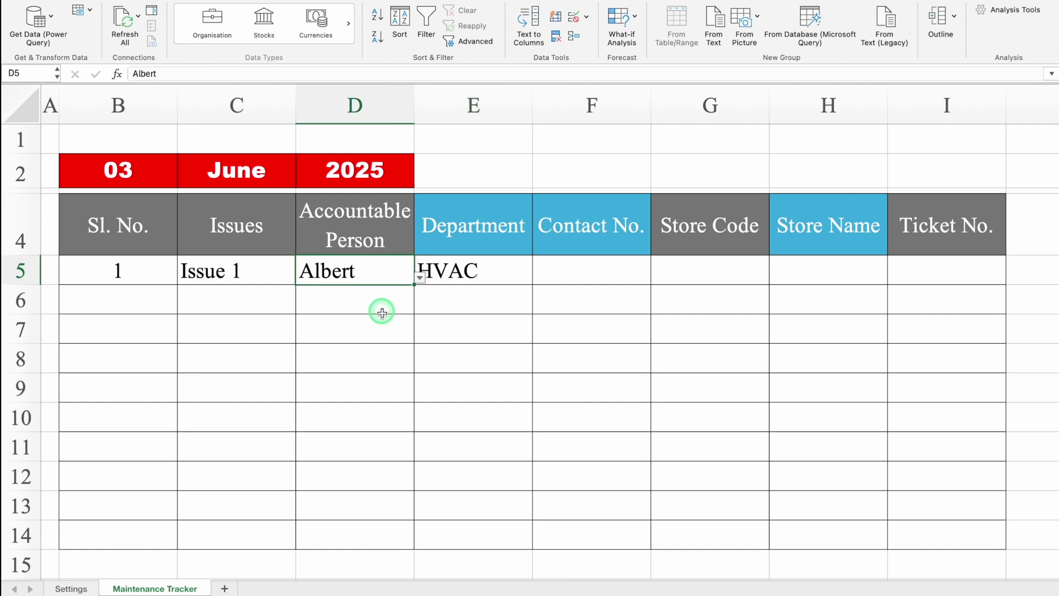
key("Delete")
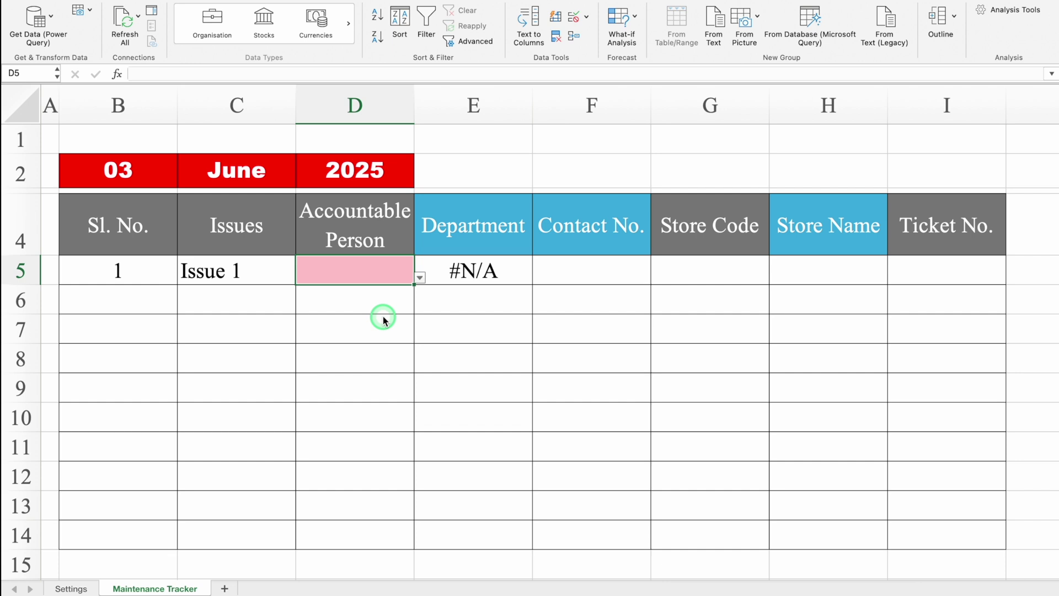
Wrap the Department lookup in E5 with IFERROR, making it =IFERROR(VLOOKUP($D5,Settings!$B:$D,2,0),"").
left_click(493, 270)
double_click(449, 274)
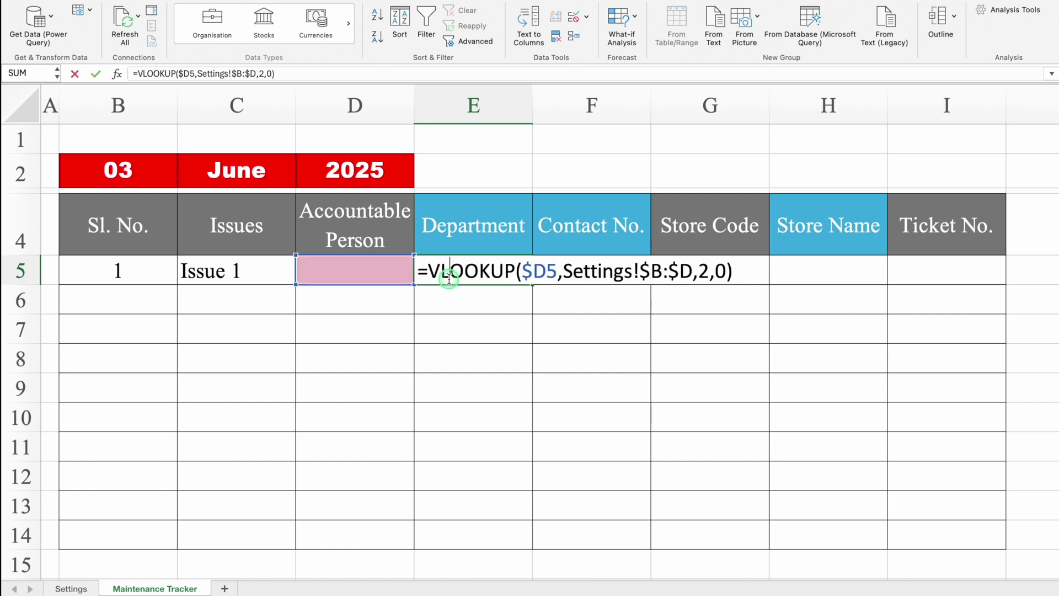
left_click(427, 270)
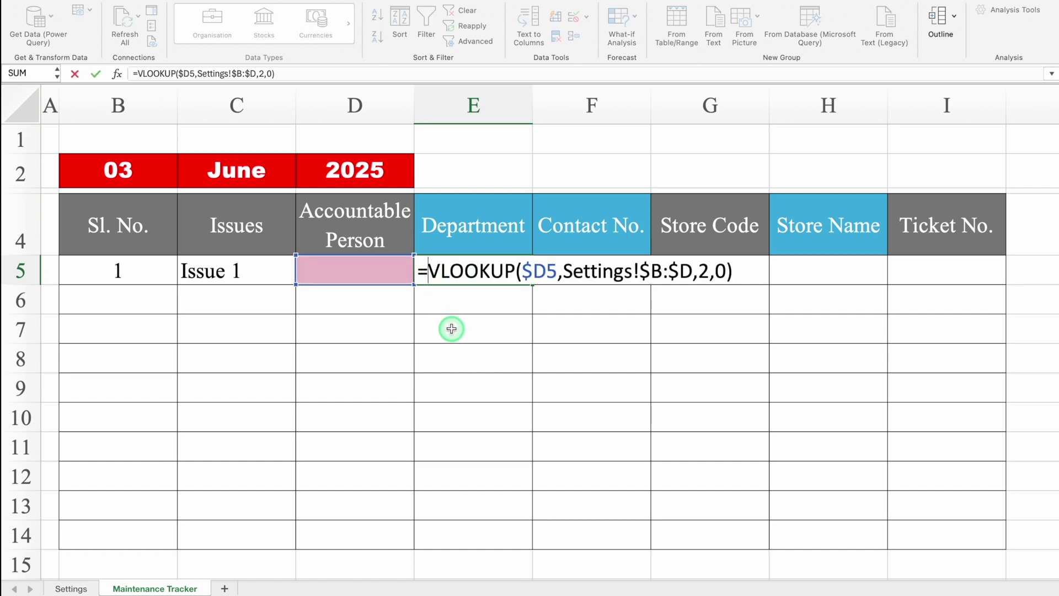
type("IFE")
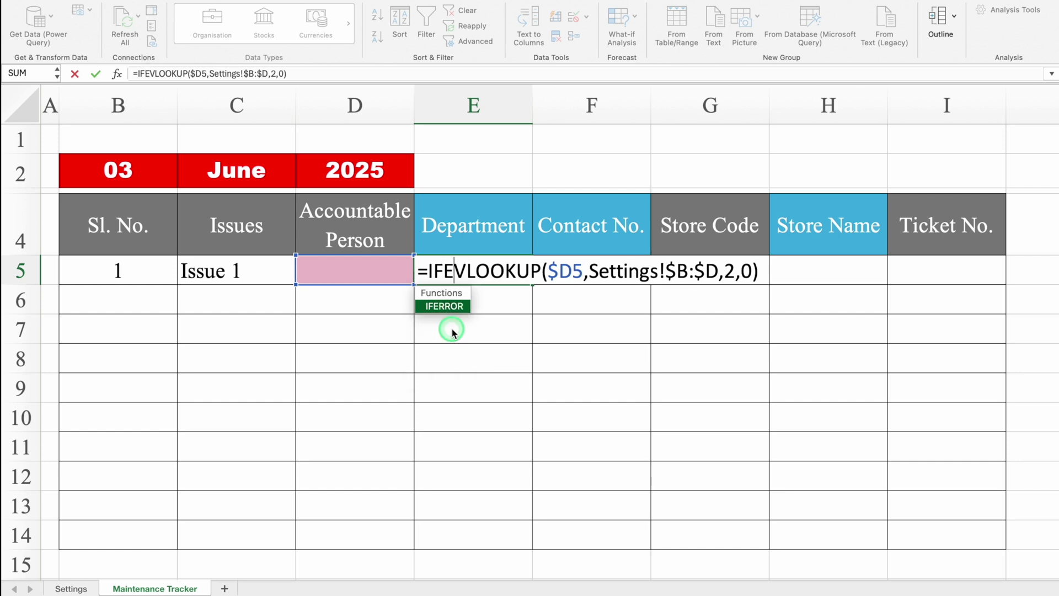
key("Tab")
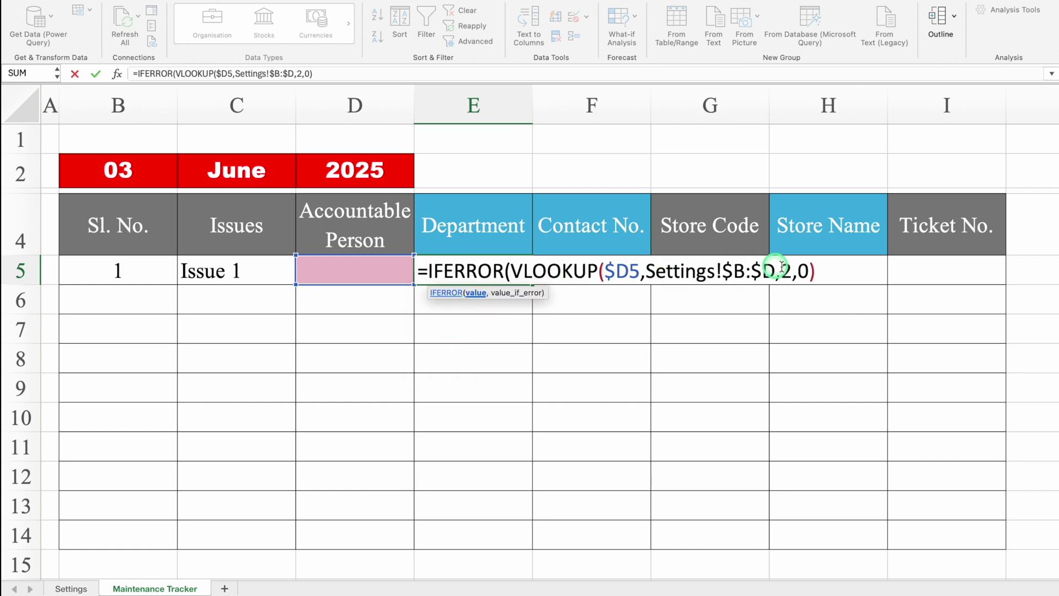
left_click(822, 273)
type(",")
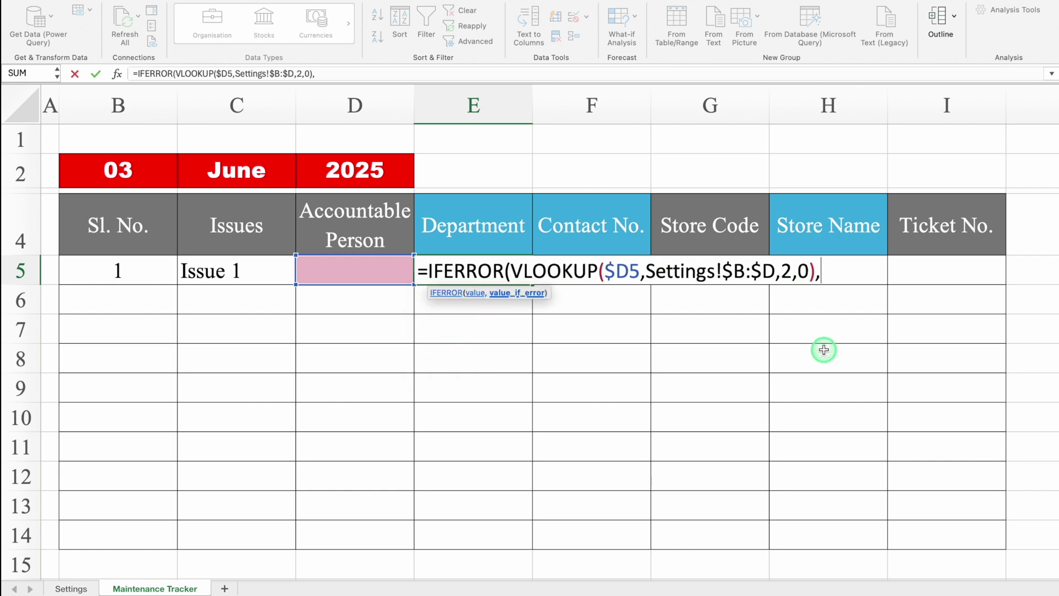
type("\"\")")
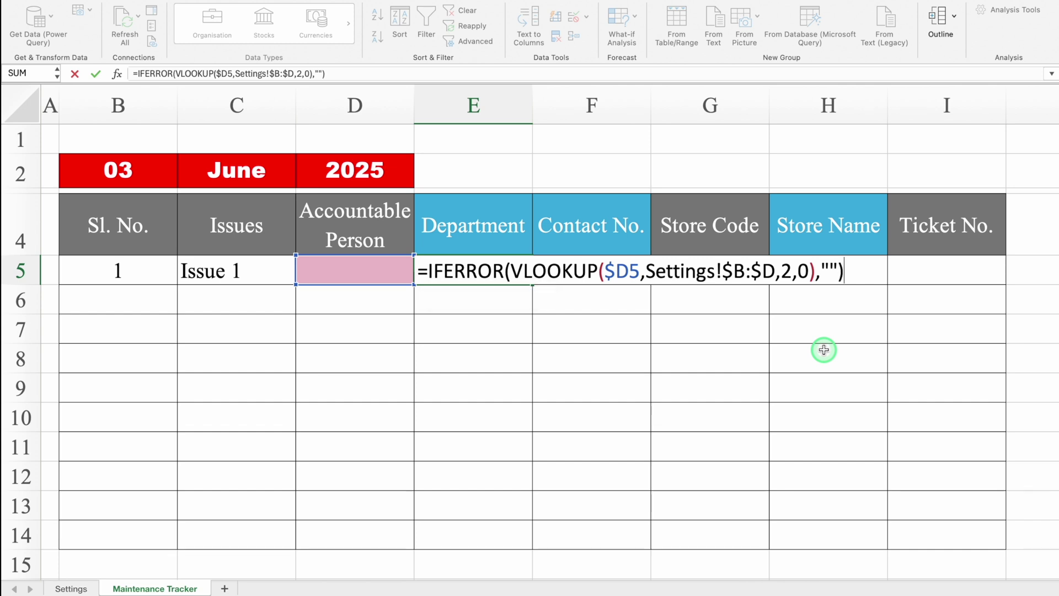
key("Return")
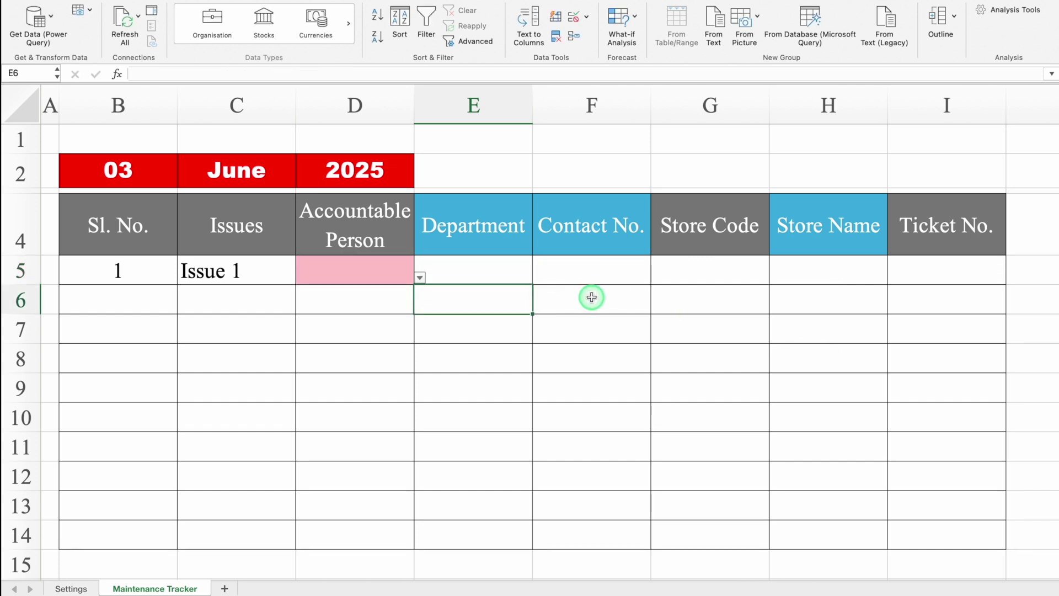
left_click(468, 274)
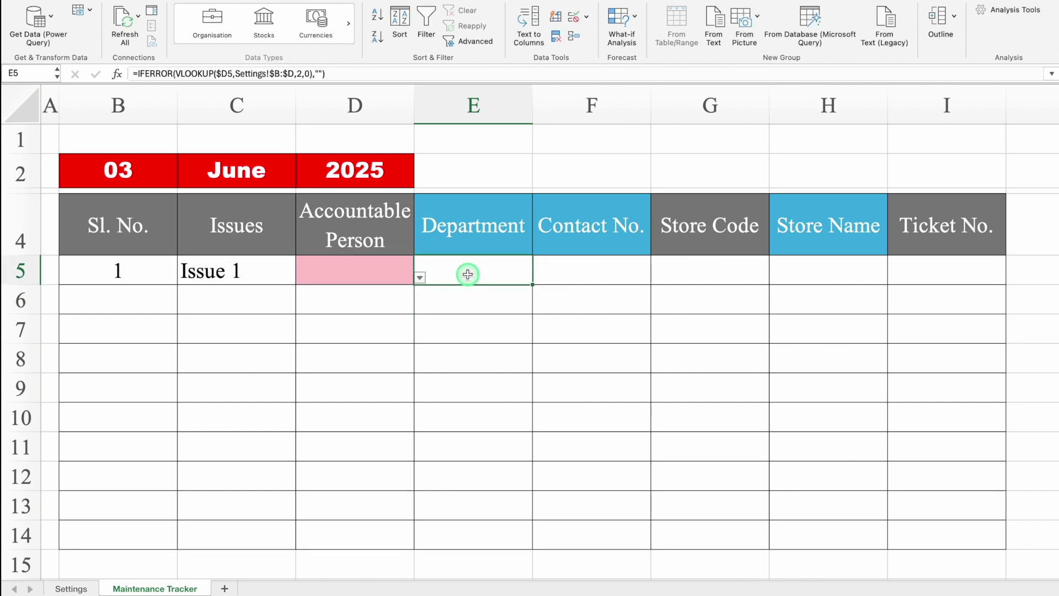
left_click(380, 268)
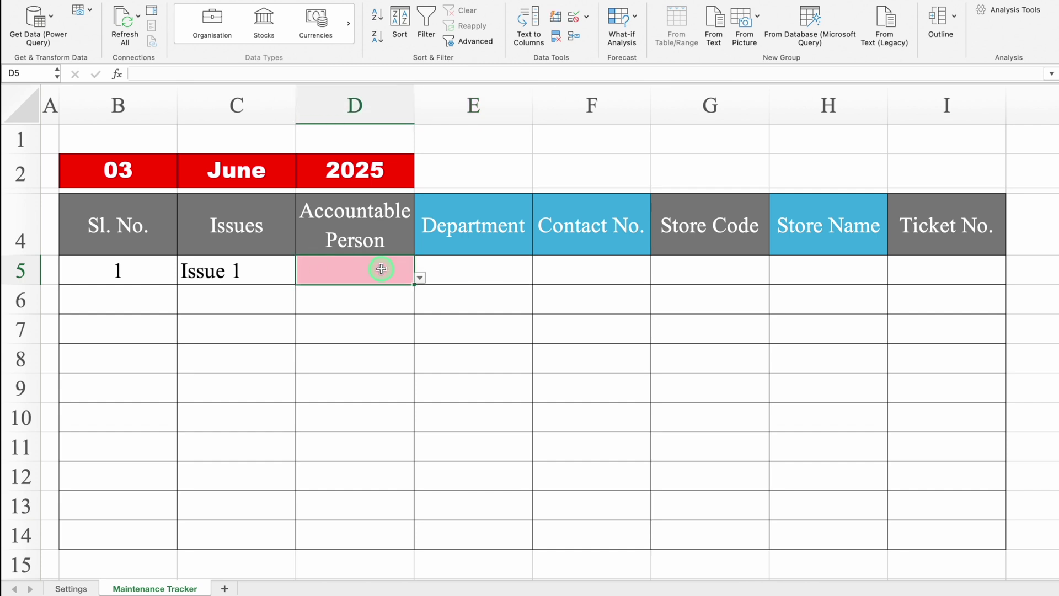
Choose the fourth listed person as the Accountable Person in D5 and autofit the Department column's width.
left_click(420, 276)
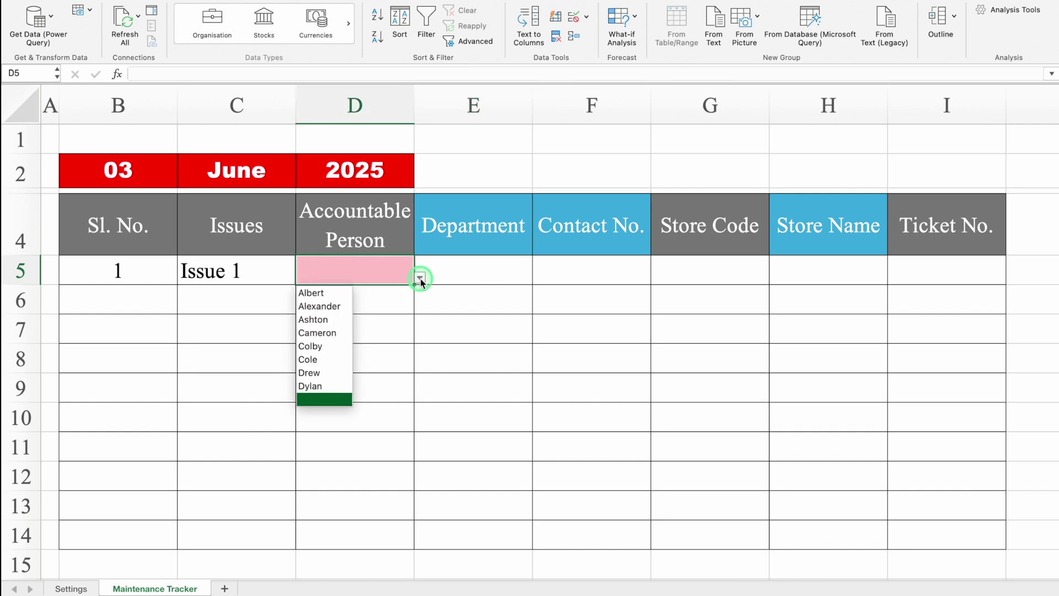
left_click(331, 332)
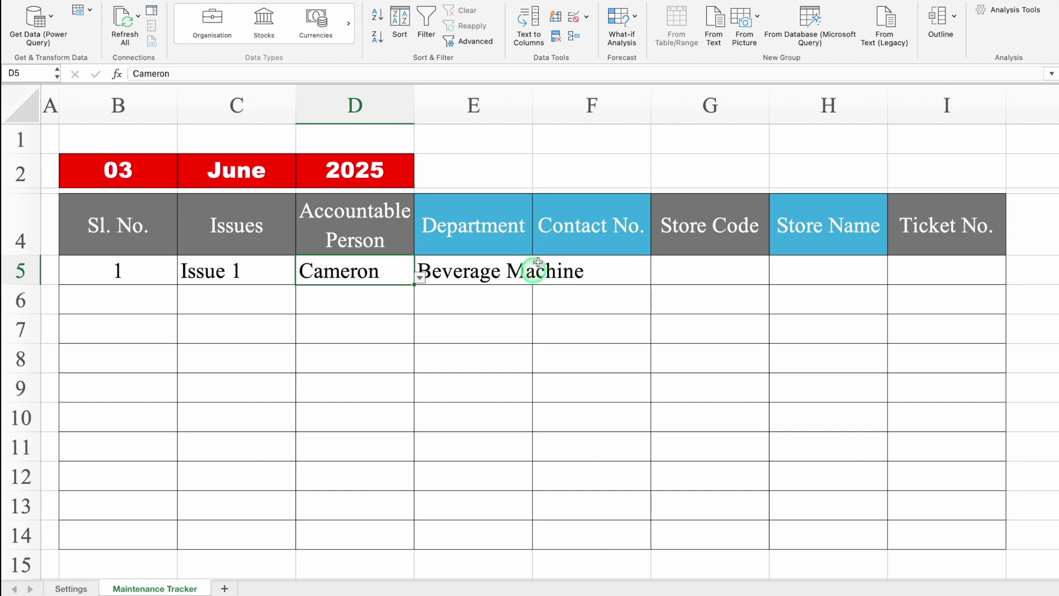
double_click(533, 110)
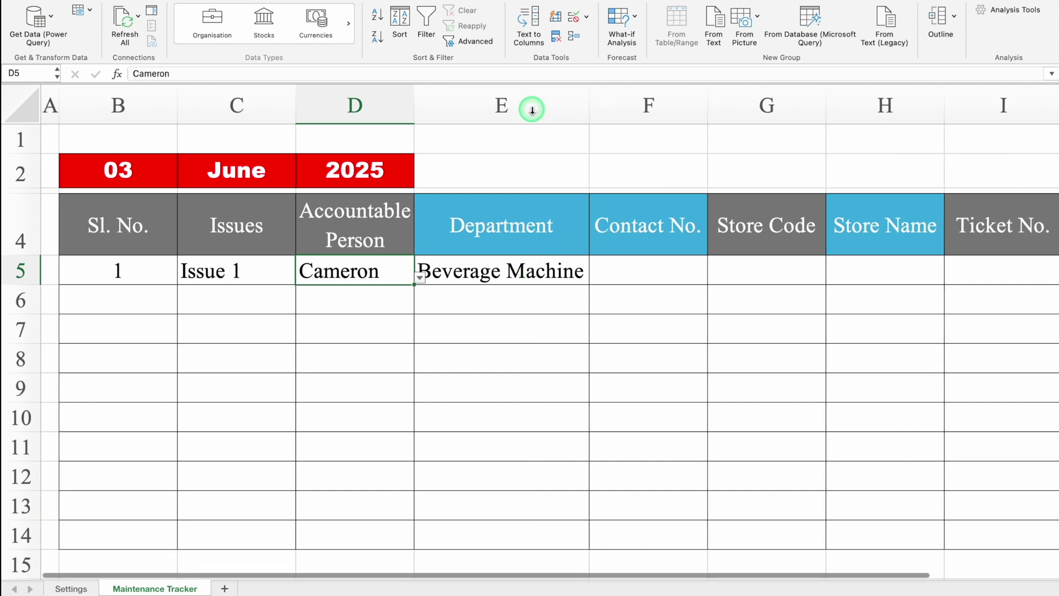
Copy the Department lookup from E5 into Contact No. cell F5 and change its column index to 3.
left_click(557, 268)
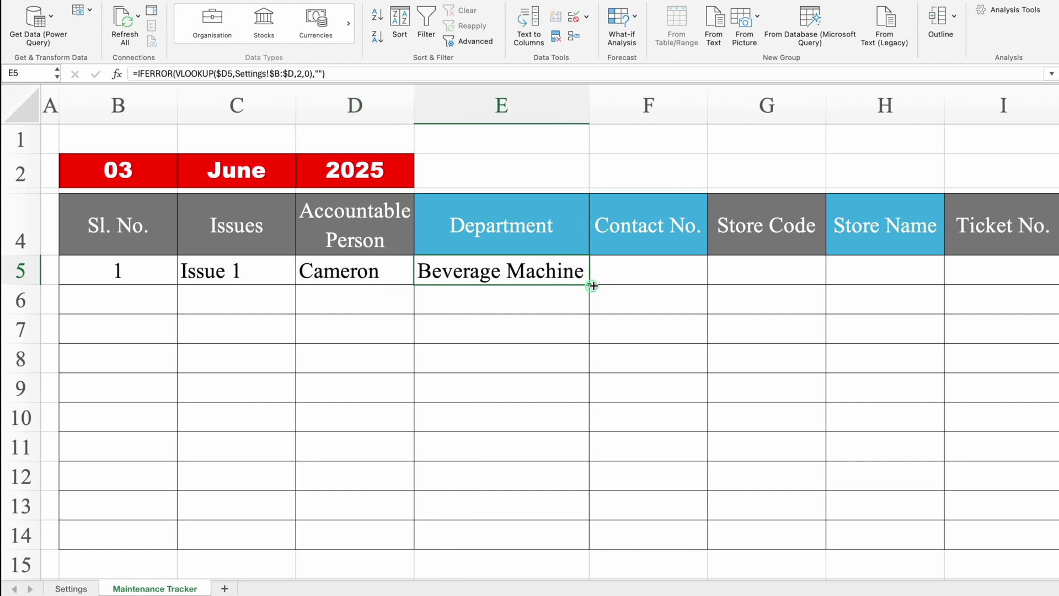
left_click_drag(591, 283, 649, 276)
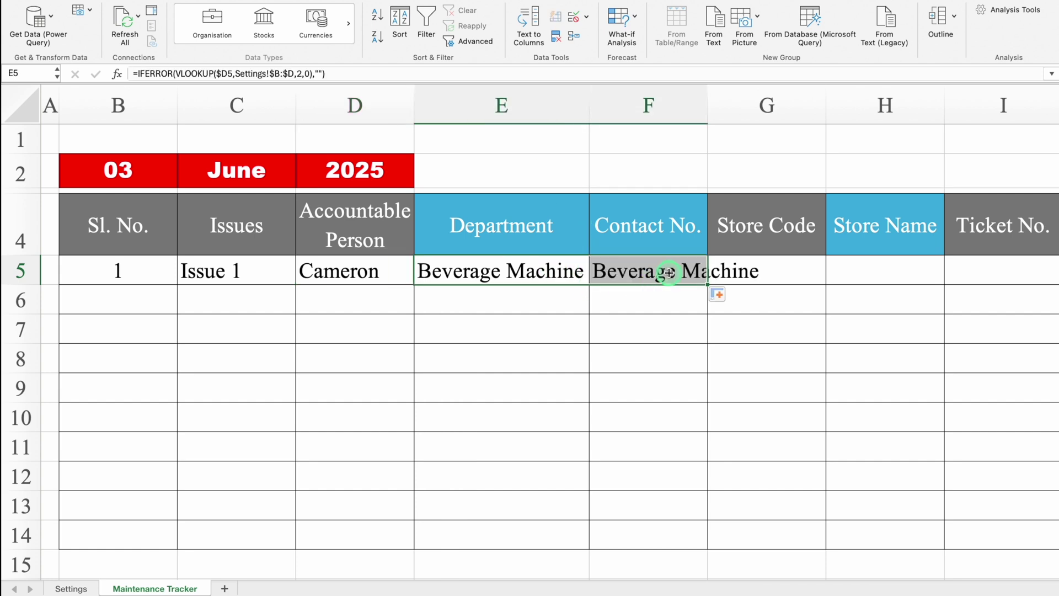
left_click(672, 273)
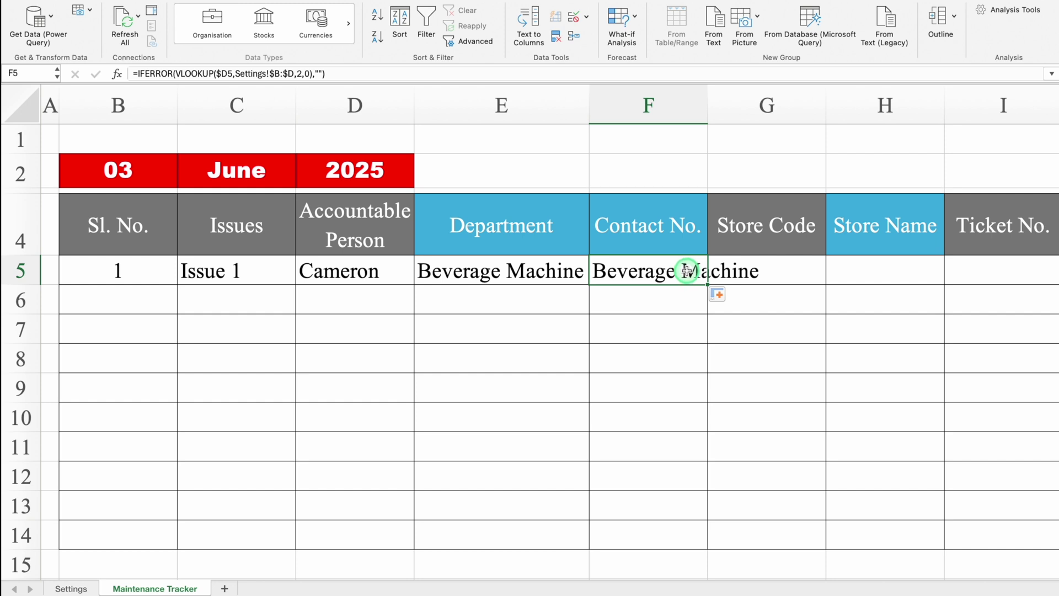
double_click(686, 272)
left_click(964, 271)
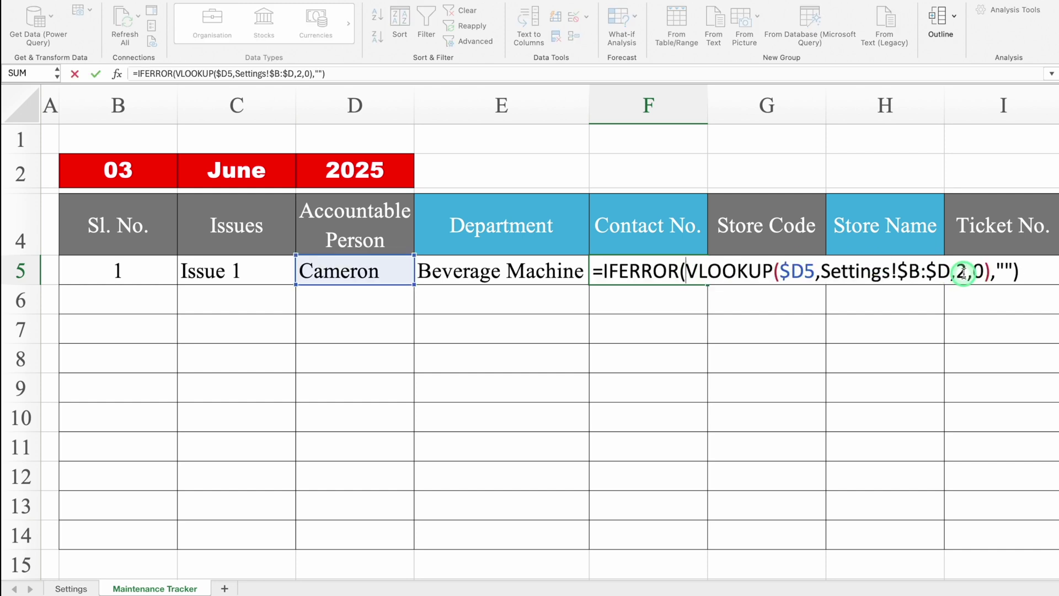
key("BackSpace")
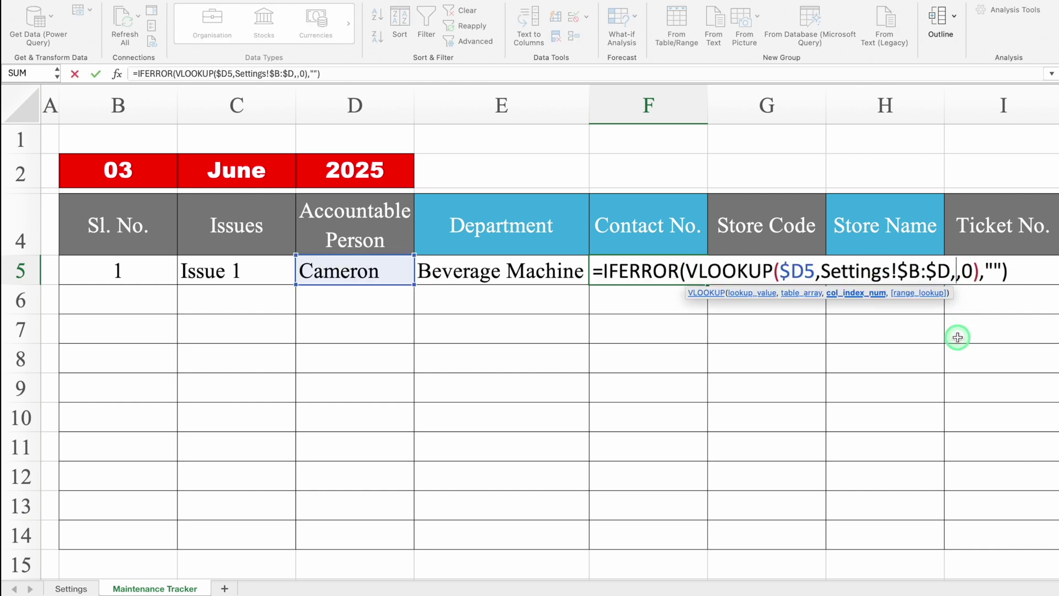
type("3")
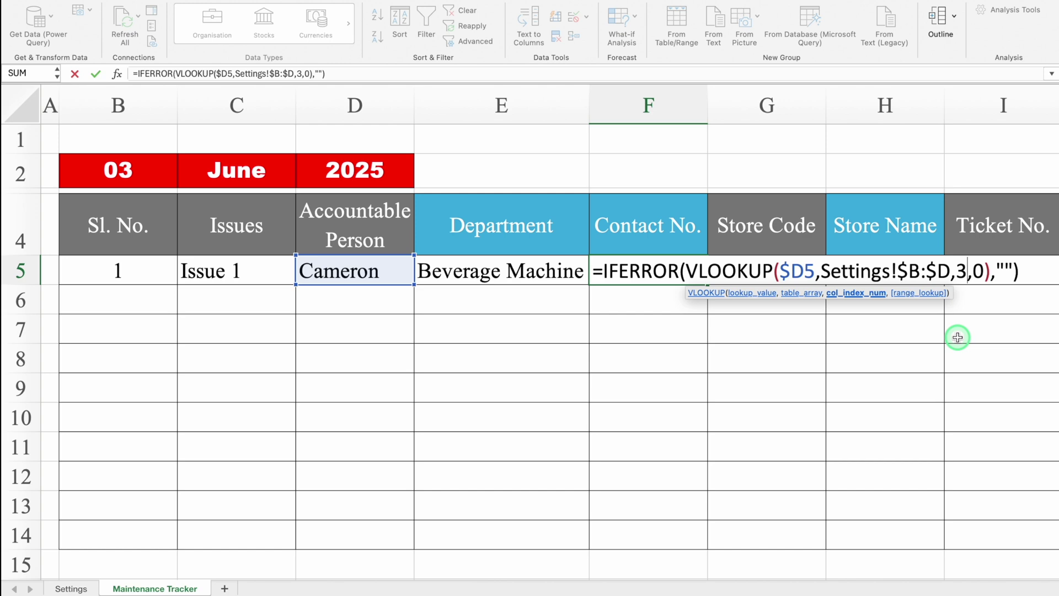
key("Return")
Fill the Department and Contact No. lookup formulas from E5:F5 down to row 14.
left_click(668, 270)
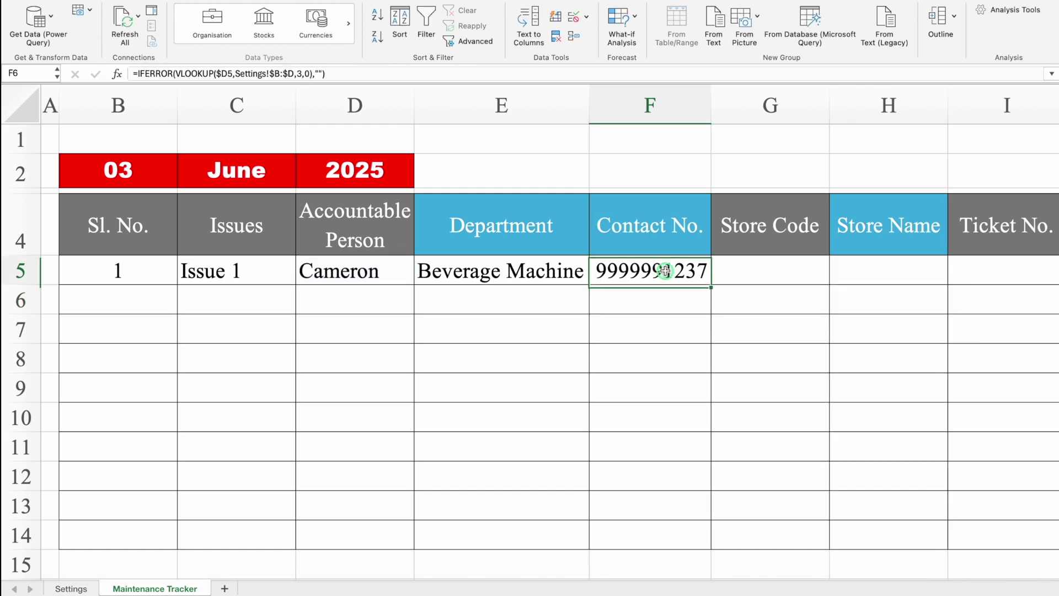
mouse_move(561, 272)
left_mouse_down()
mouse_move(668, 268)
mouse_move(656, 270)
mouse_move(702, 547)
left_mouse_up()
left_click(548, 359)
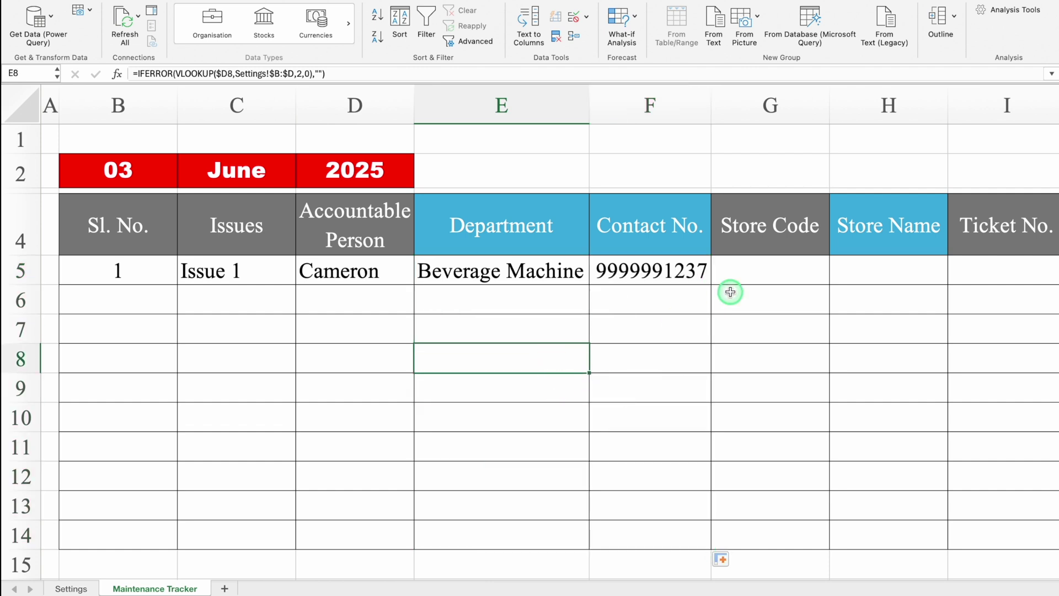
Copy Issues cell C5 and paste only its formats onto the Store Code cells G5:G14.
left_click(764, 272)
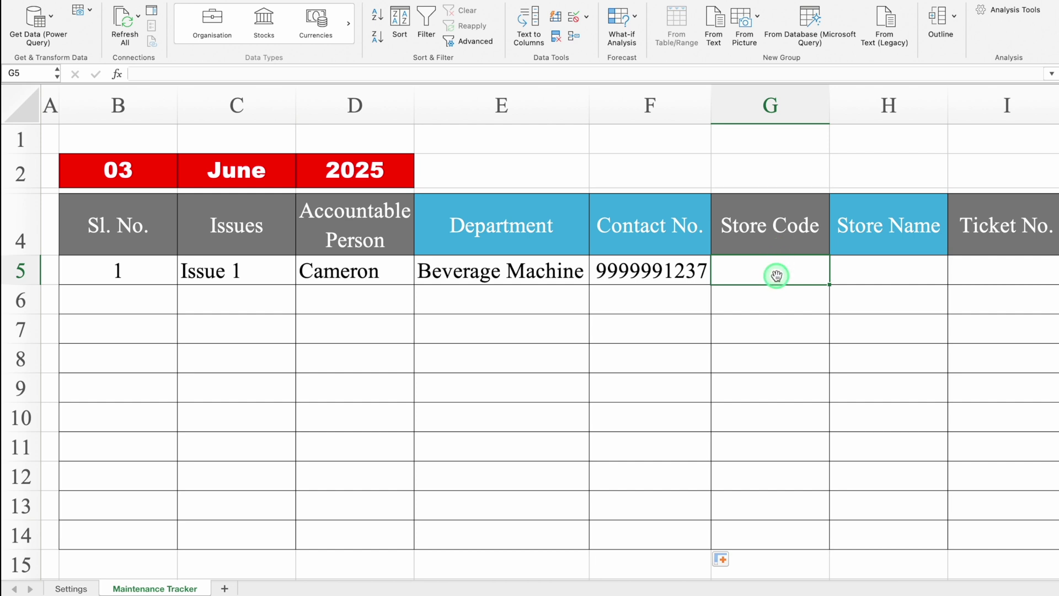
left_click(261, 271)
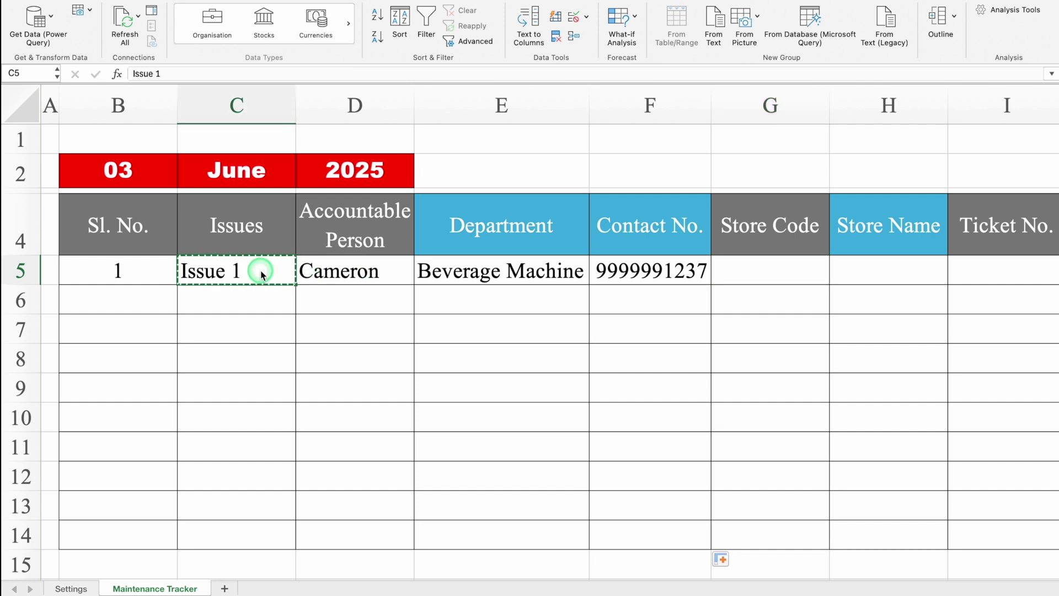
left_click(799, 268)
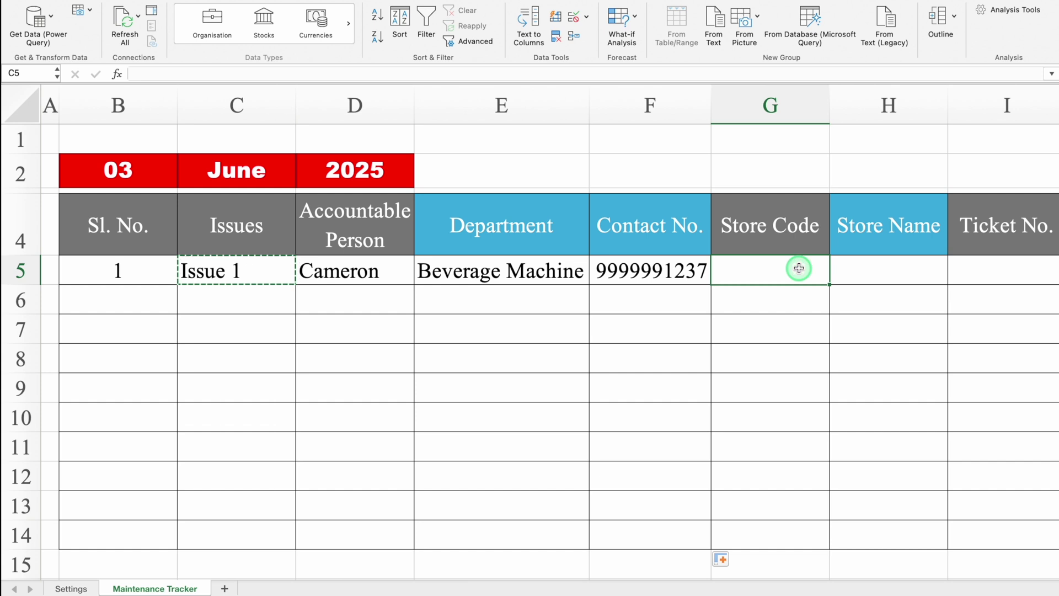
left_click_drag(800, 268, 792, 534)
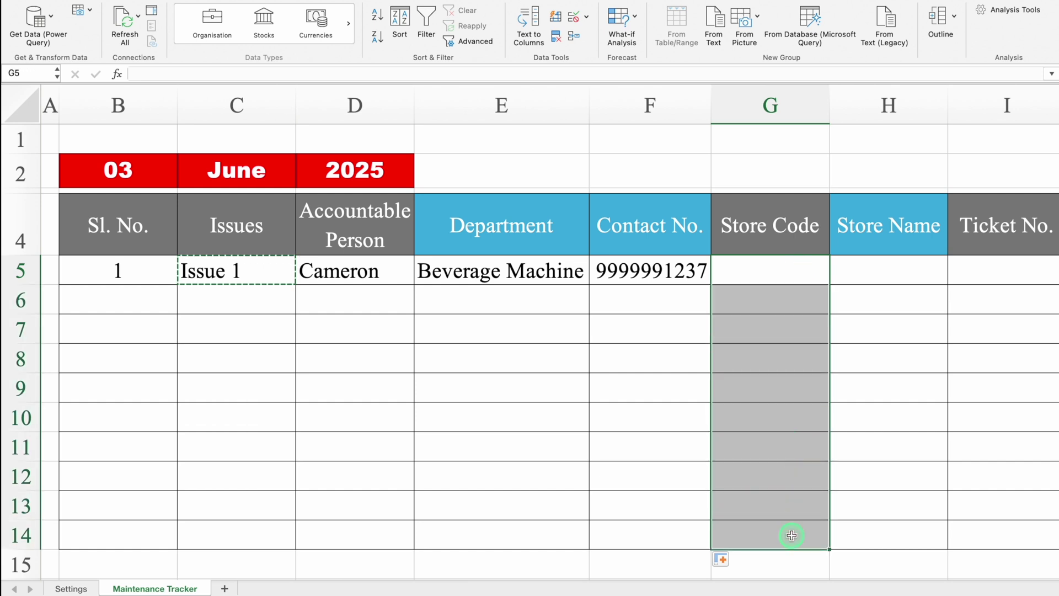
right_click(764, 334)
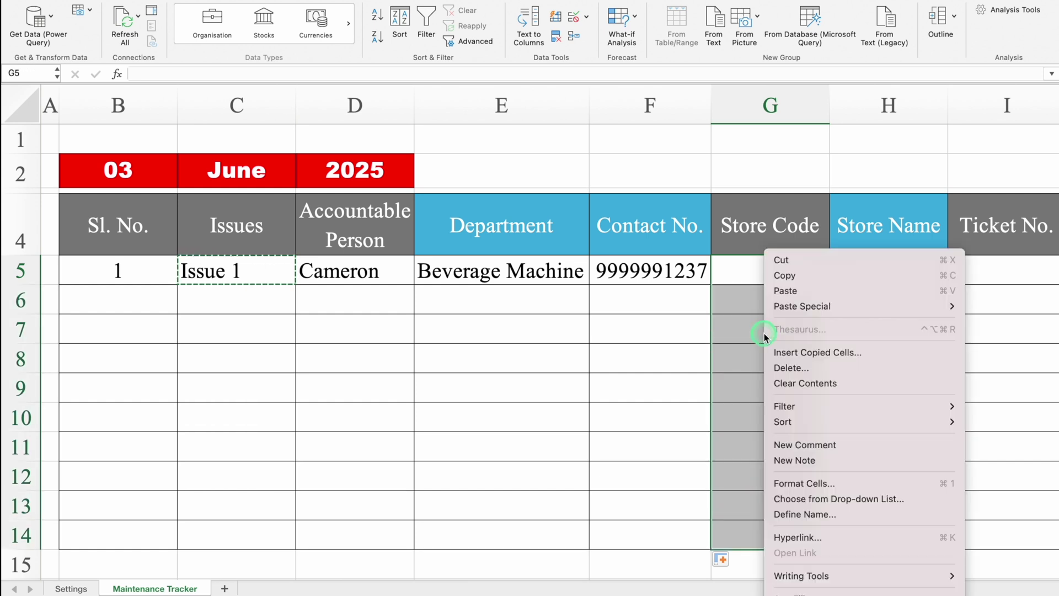
mouse_move(844, 305)
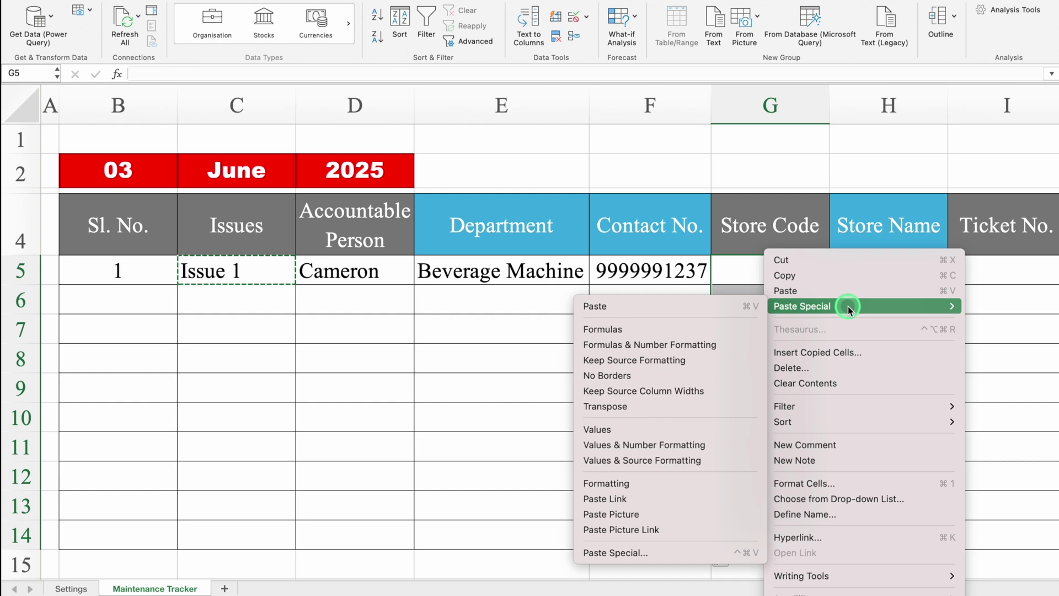
left_click(640, 553)
left_click_drag(676, 286, 646, 108)
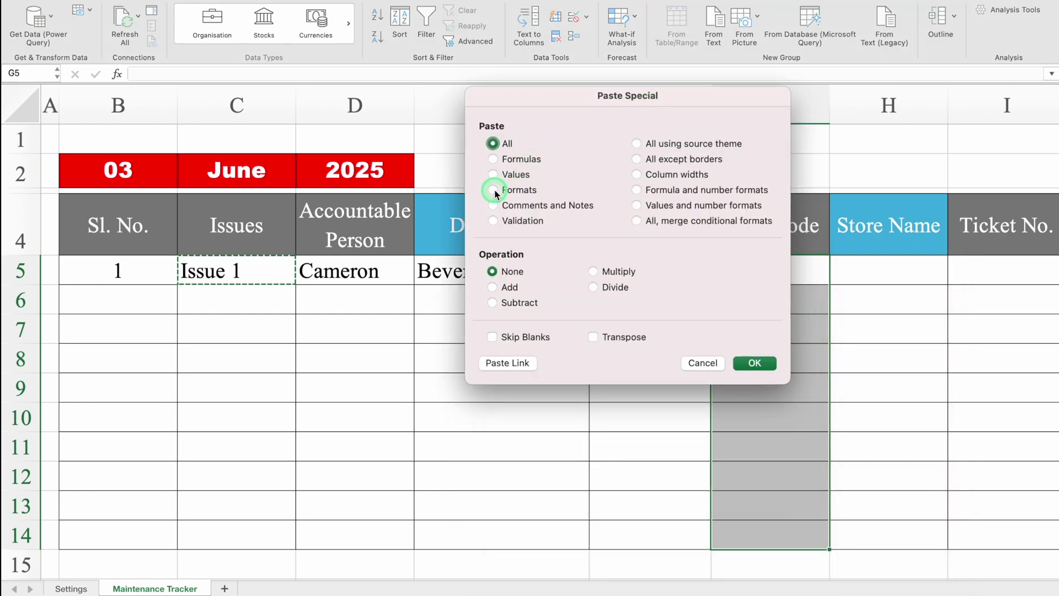
left_click(493, 190)
left_click(756, 362)
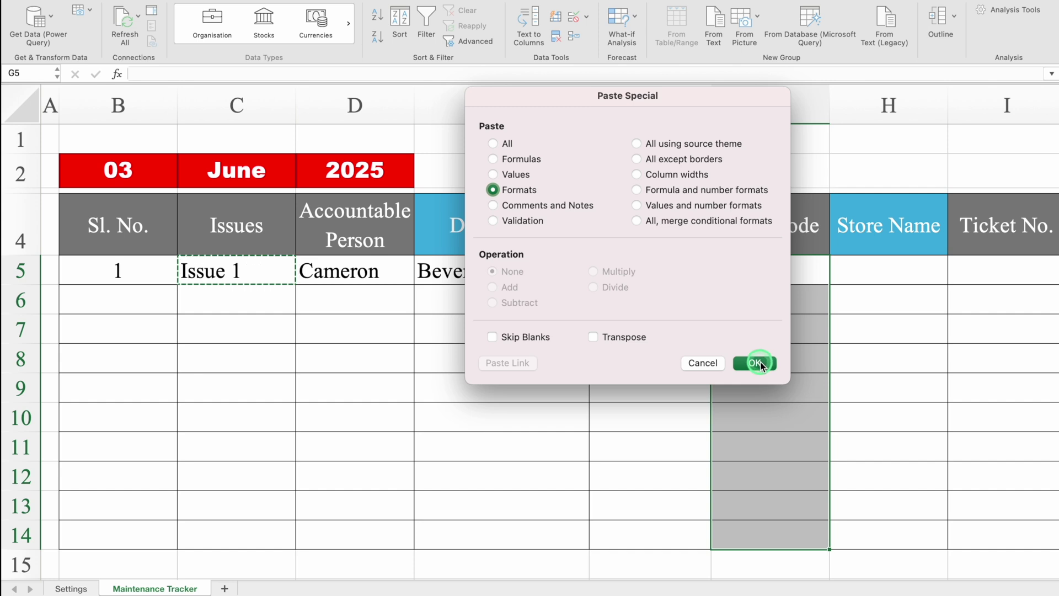
Add List data validation to Store Code cells G5:G14 with the source =Settings!$F$3:$F$14.
left_click(767, 268)
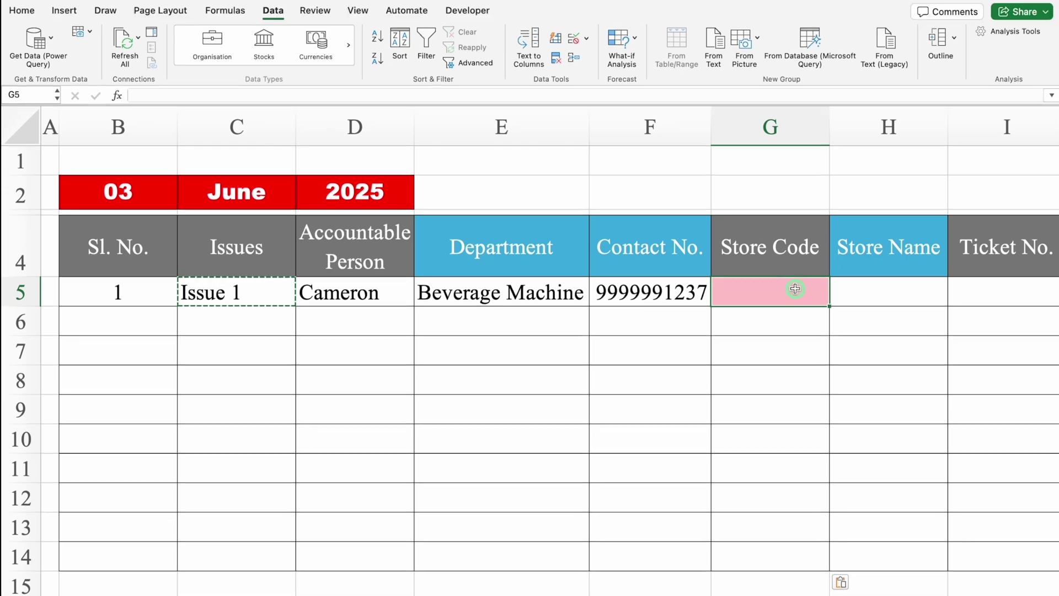
left_click_drag(795, 267, 798, 526)
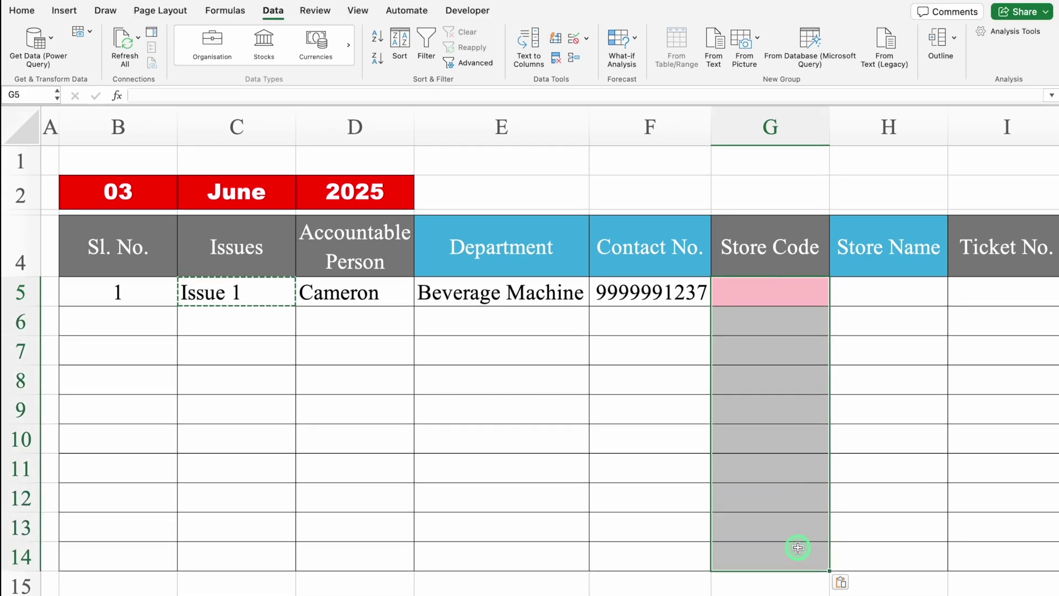
left_click(280, 13)
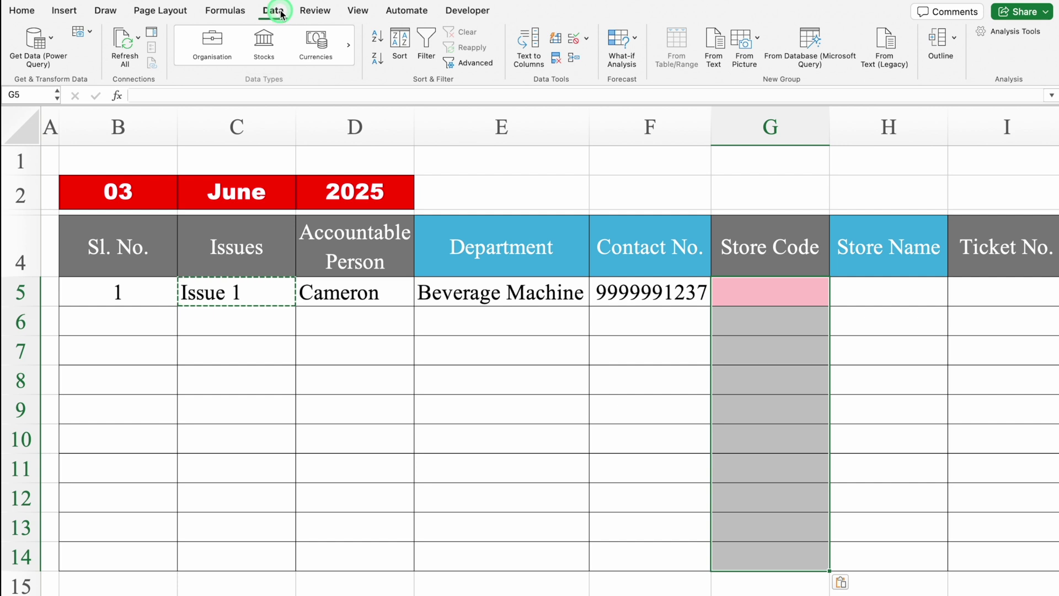
left_click(587, 38)
left_click(635, 57)
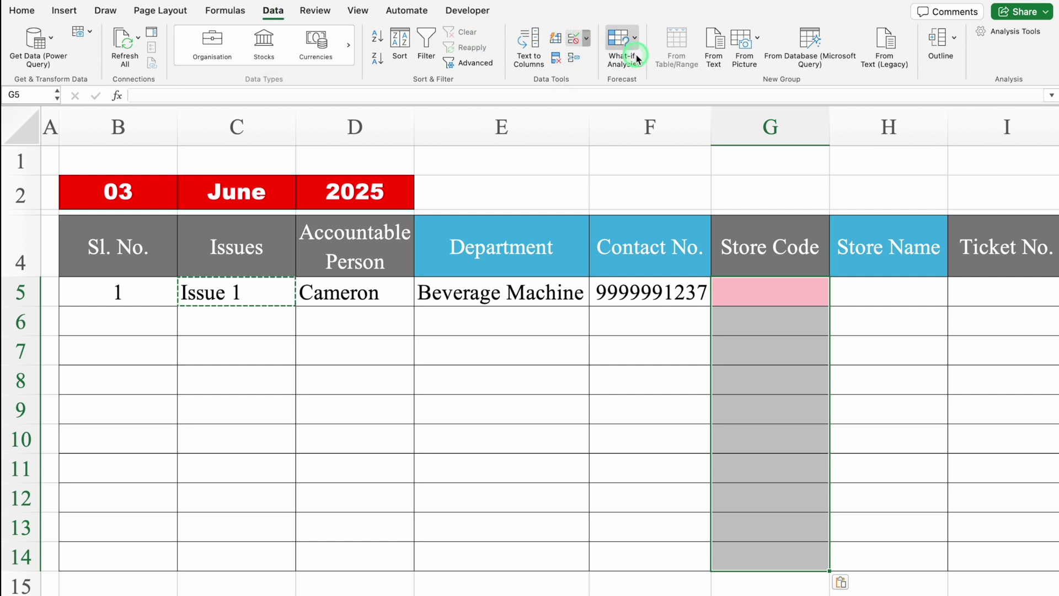
left_click(528, 159)
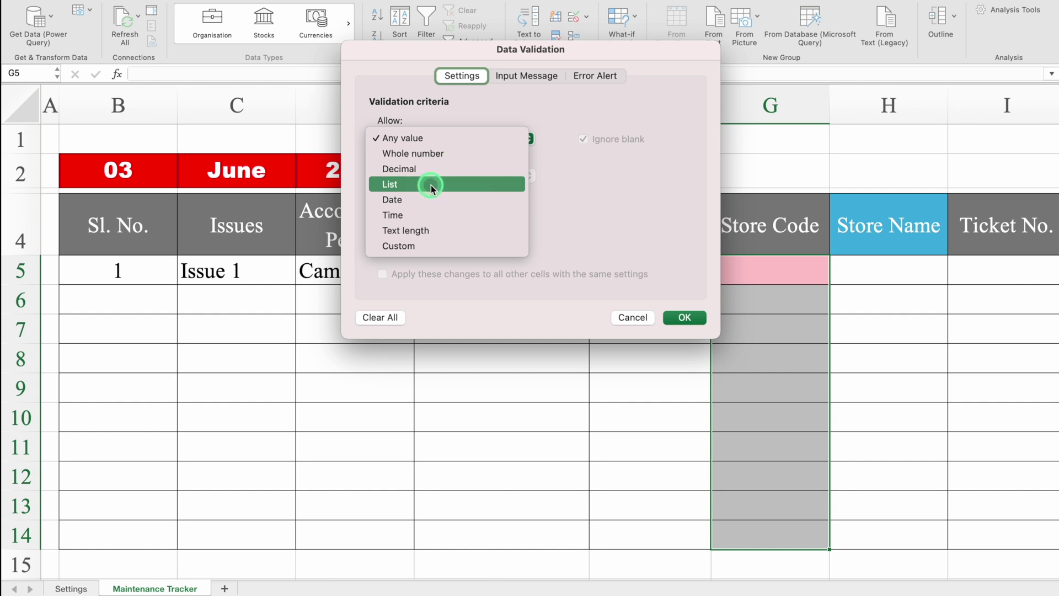
left_click(430, 188)
left_click(433, 214)
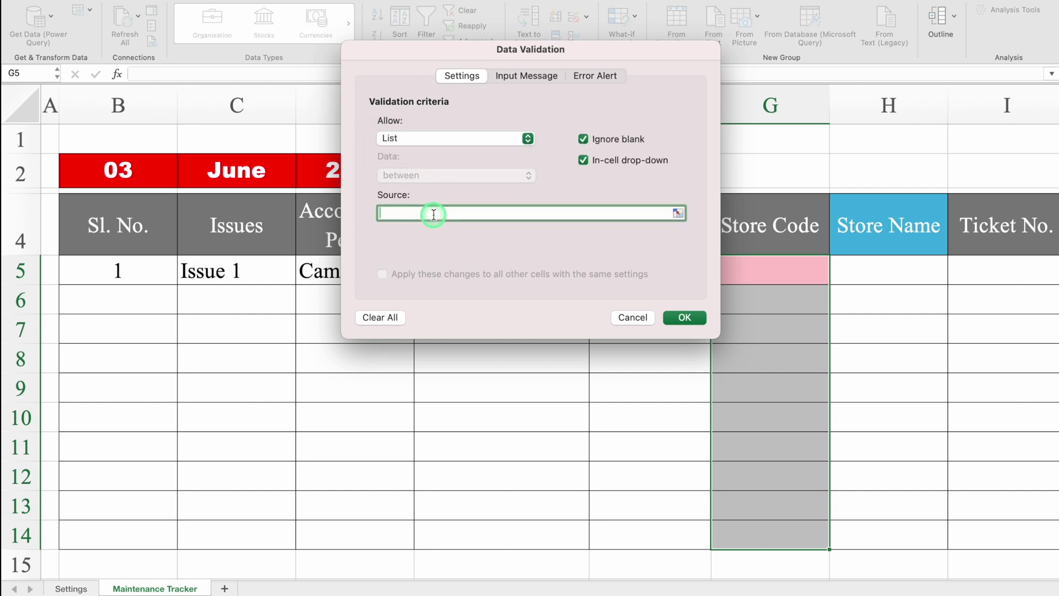
left_click(86, 588)
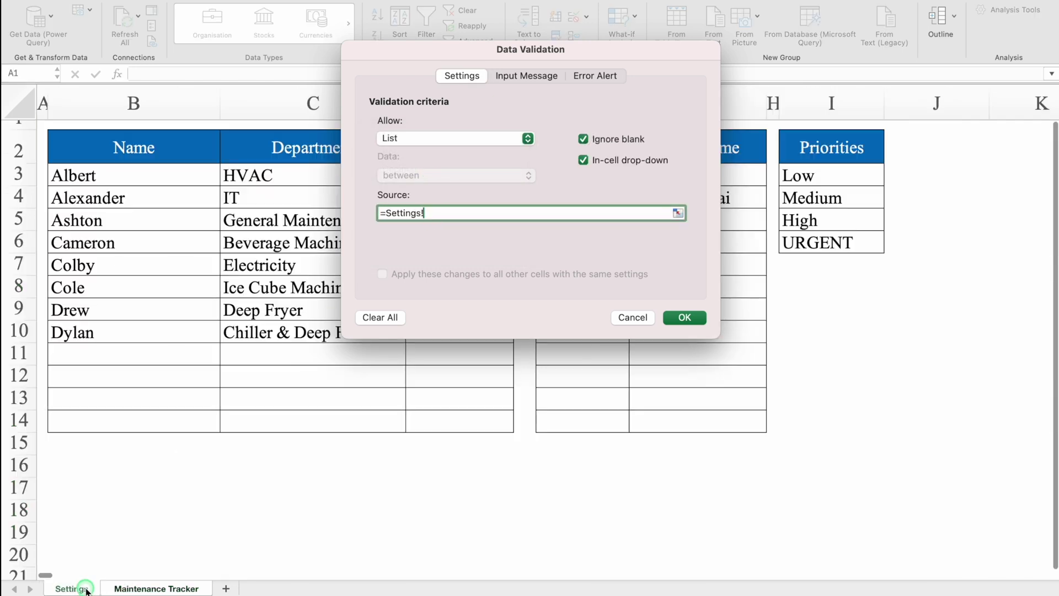
left_click_drag(685, 55, 447, 134)
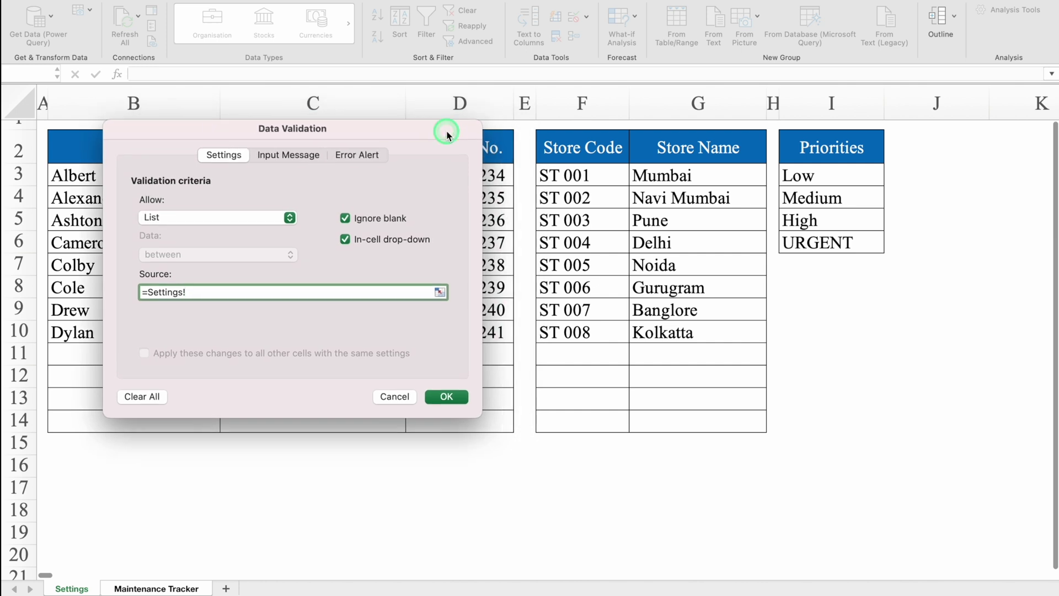
left_click_drag(598, 177, 607, 422)
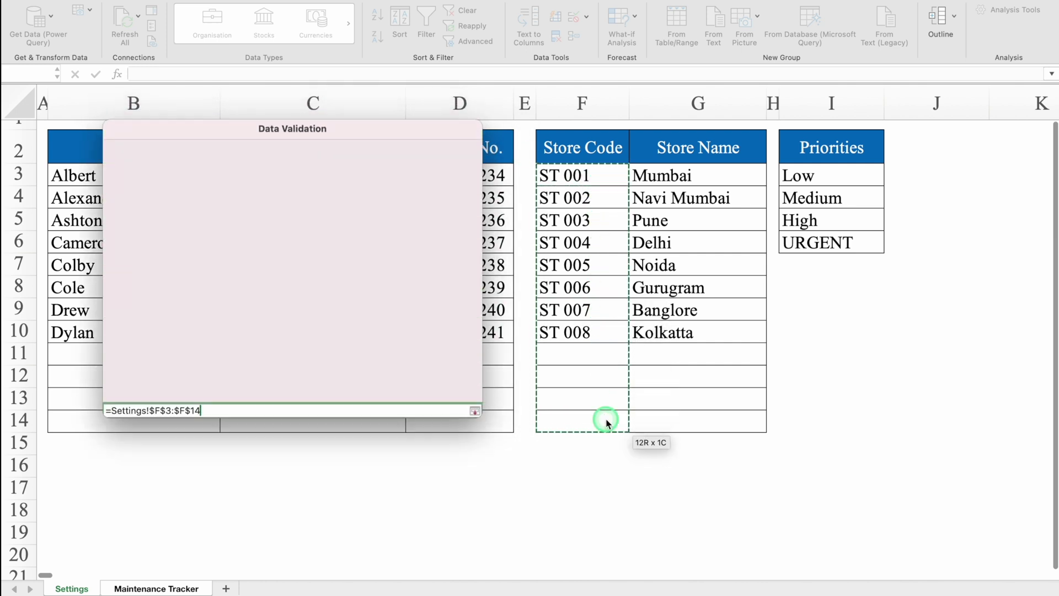
left_click(450, 397)
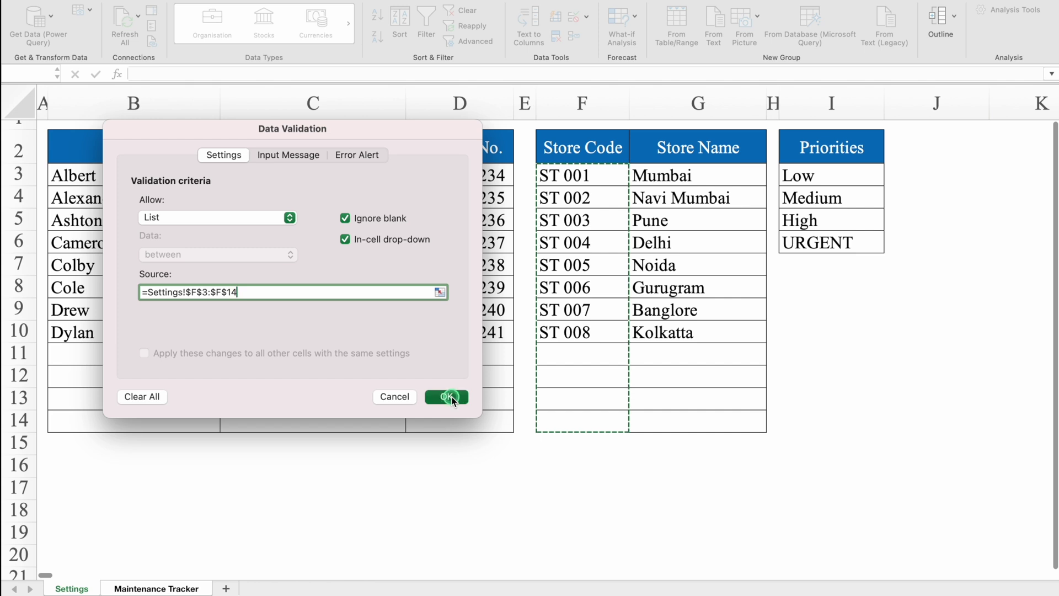
Choose ST 006 from the drop-down list as the Store Code in G5.
left_click(777, 278)
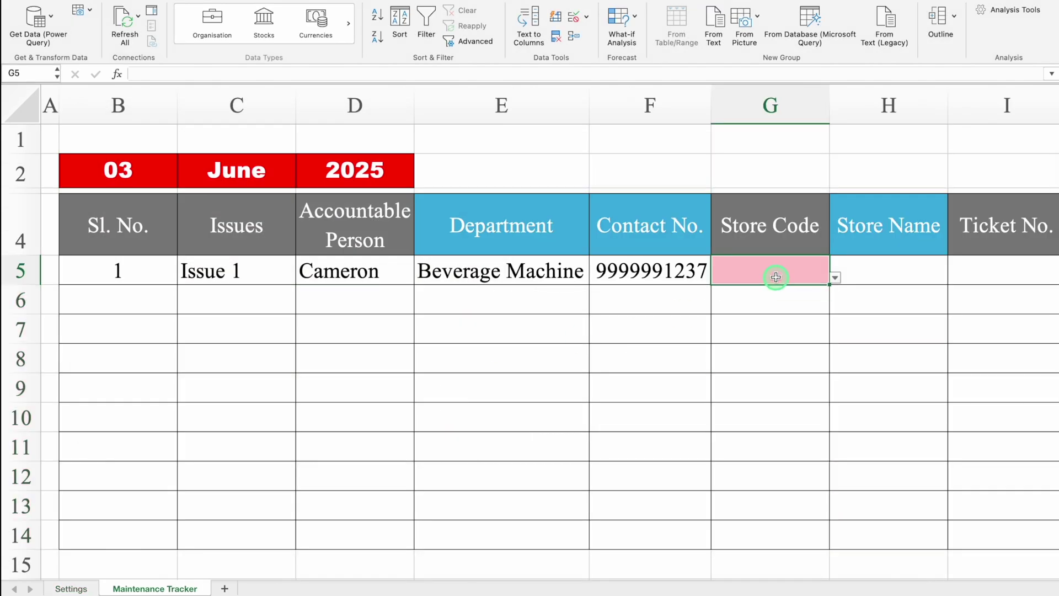
left_click(836, 279)
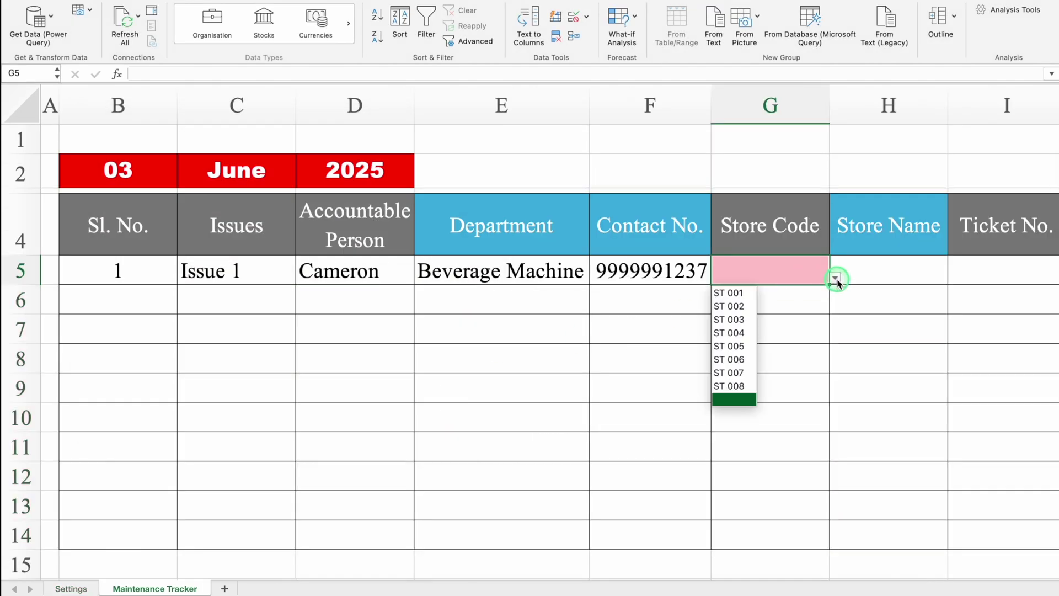
left_click(741, 362)
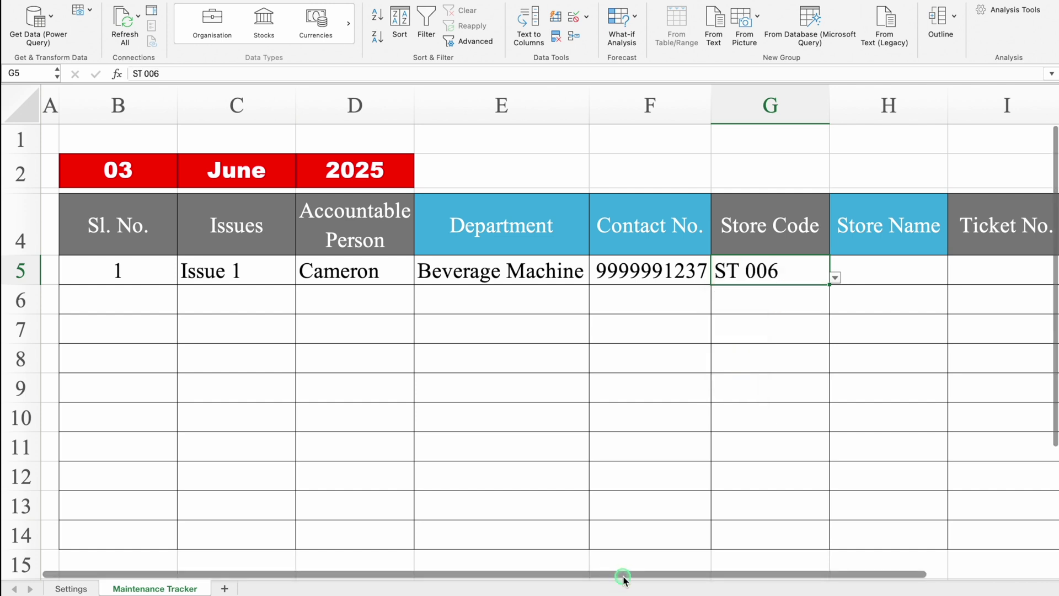
Enter the Store Name lookup formula =VLOOKUP(G5,Settings!$F:$G,2,0) in H5.
left_click_drag(621, 577, 766, 568)
left_click(779, 276)
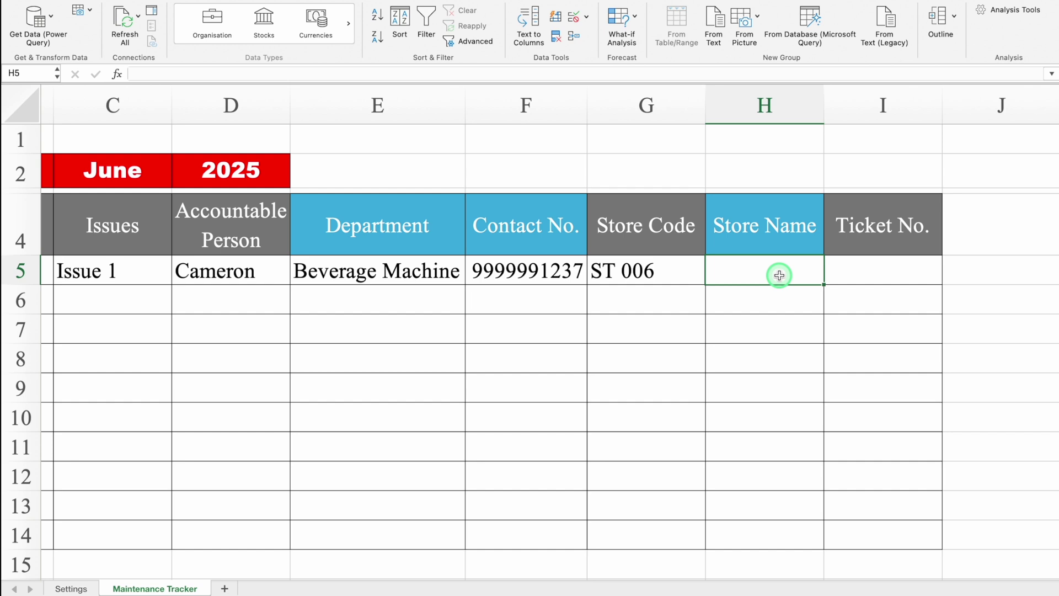
type("=VL")
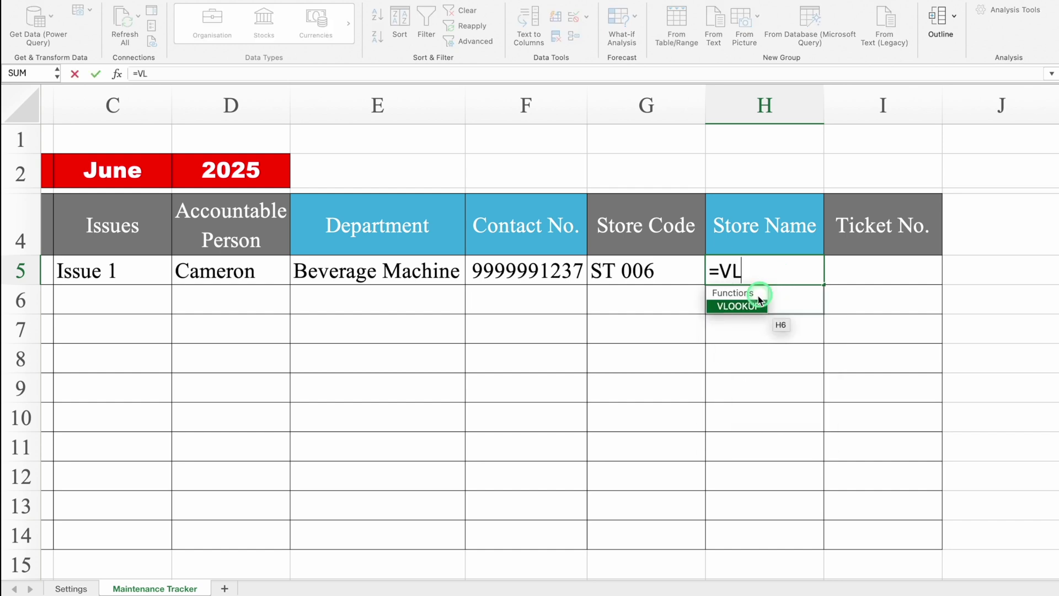
double_click(746, 305)
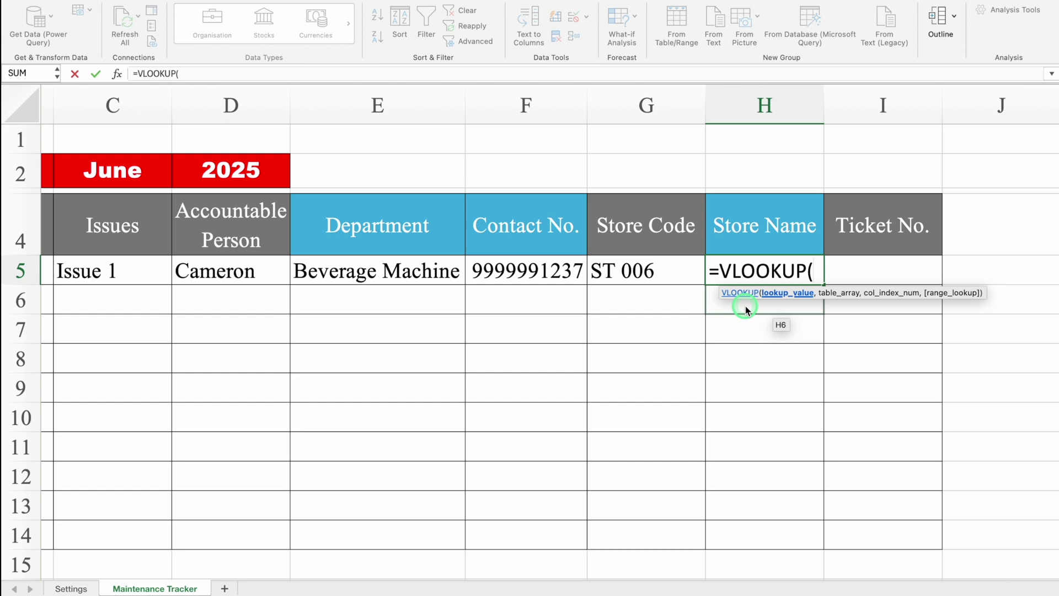
left_click(676, 273)
type(",")
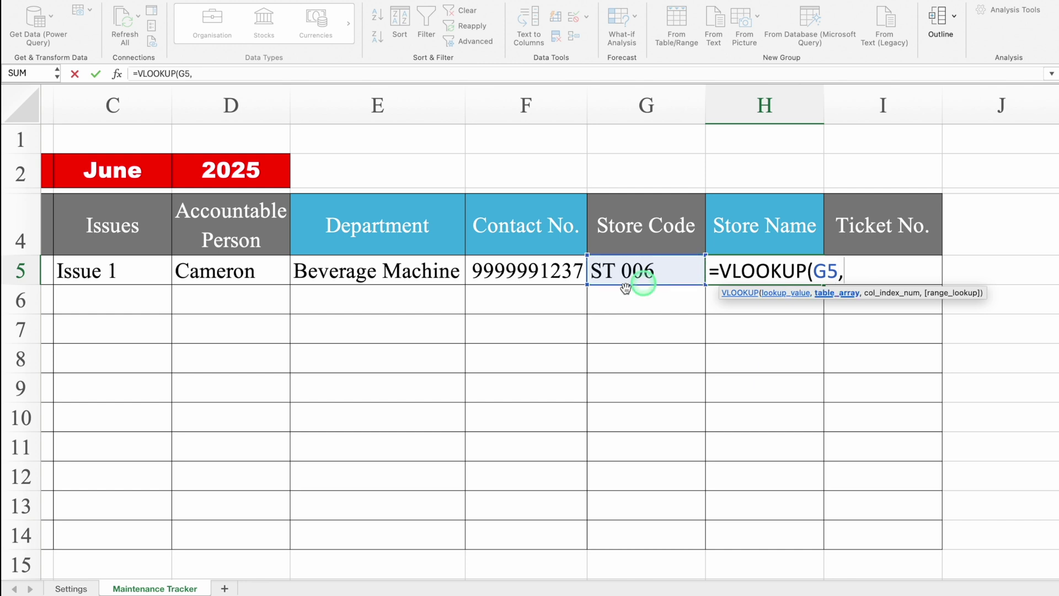
left_click(71, 588)
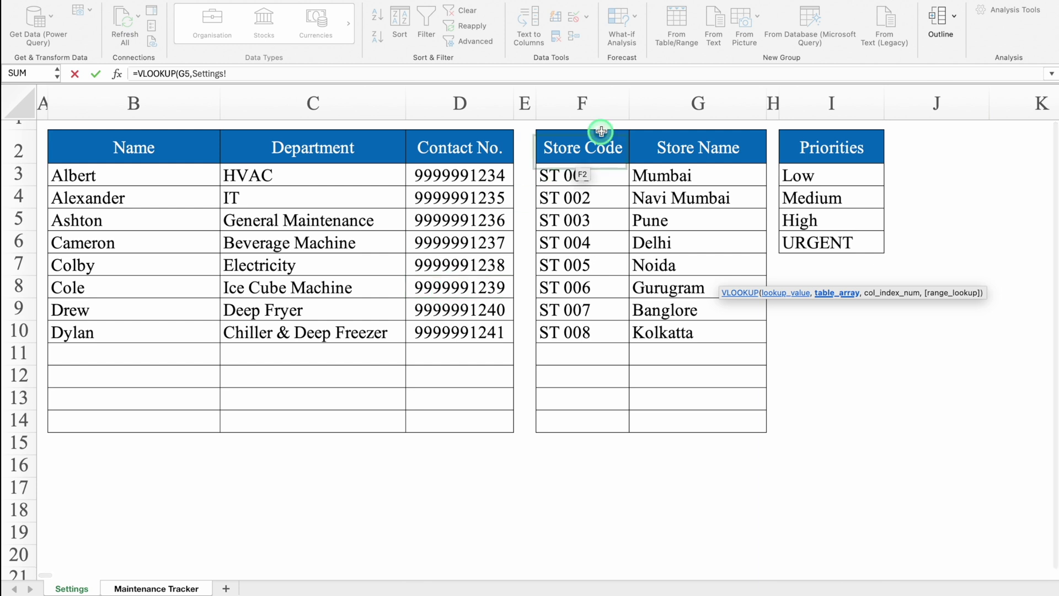
left_click_drag(594, 102, 667, 112)
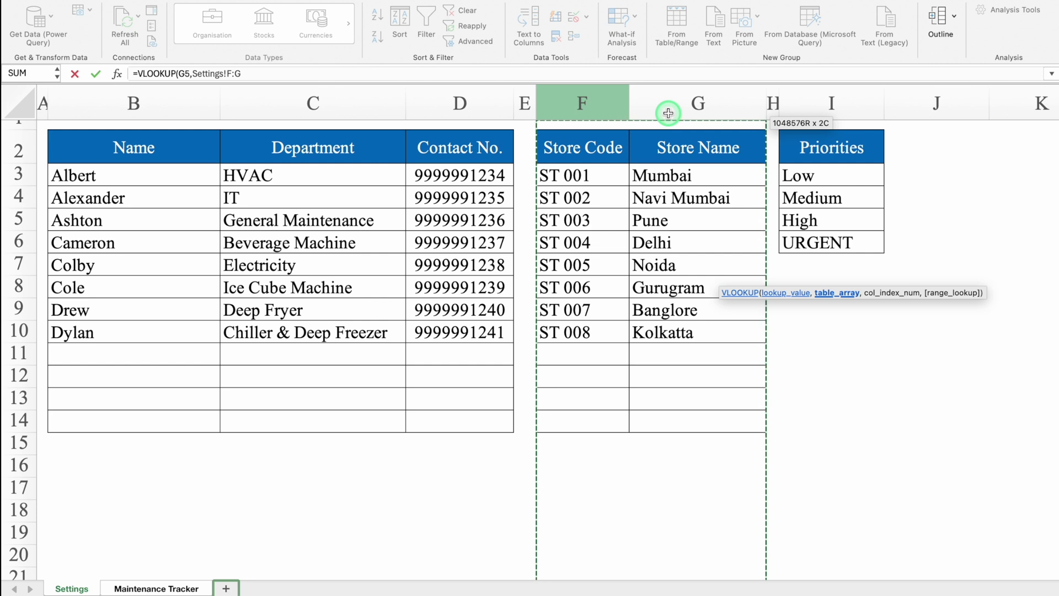
key("F4")
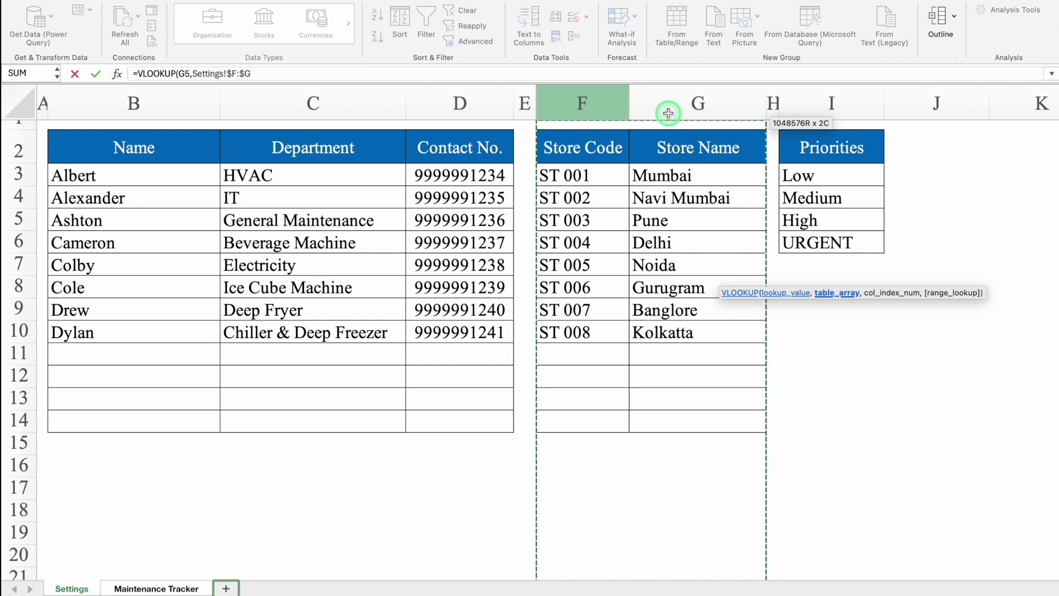
type(",2,0")
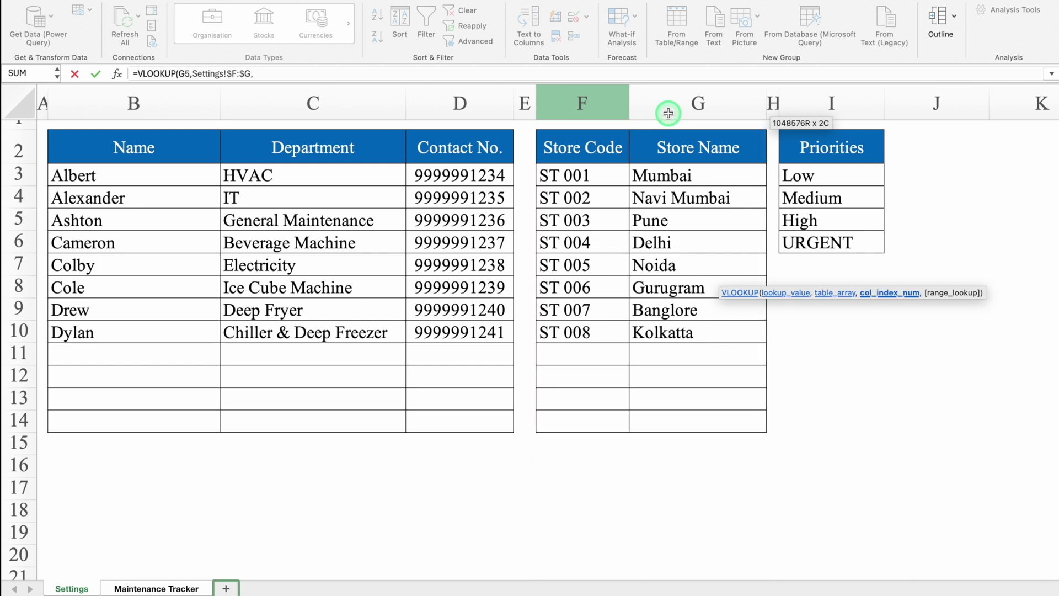
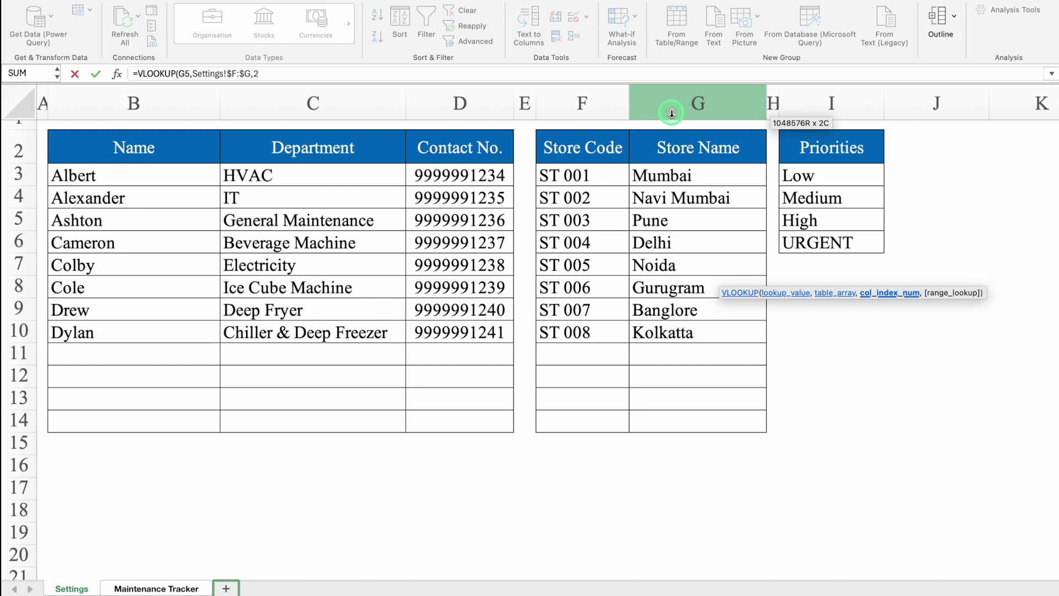
type(",")
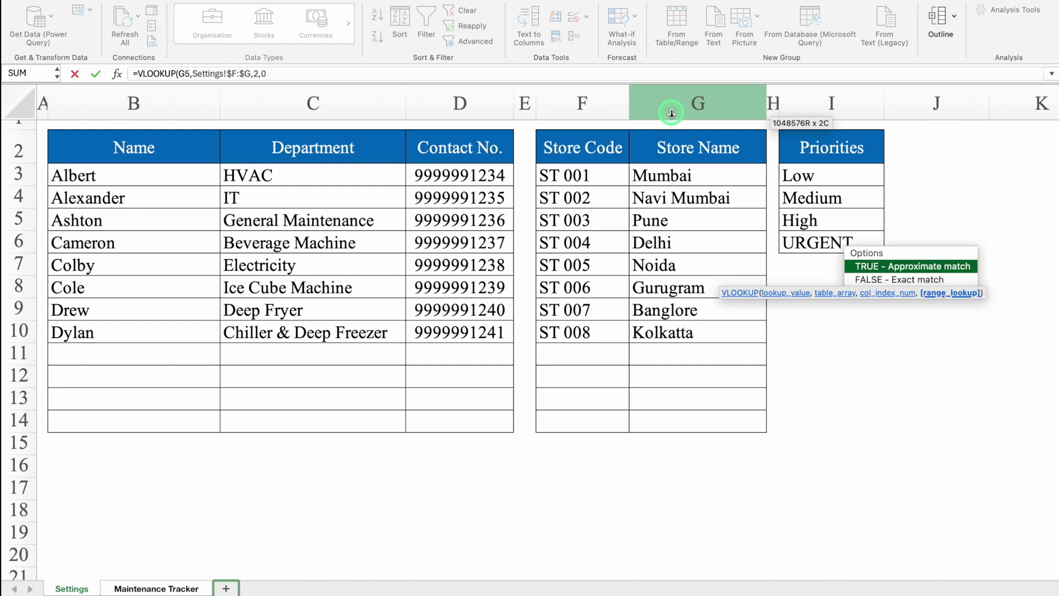
type("0)")
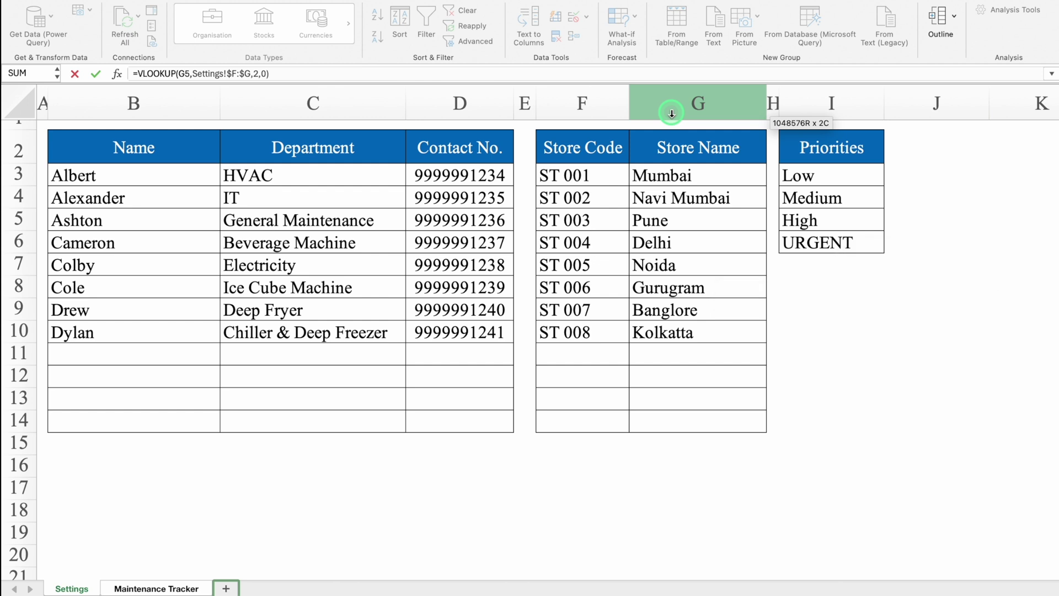
key("Return")
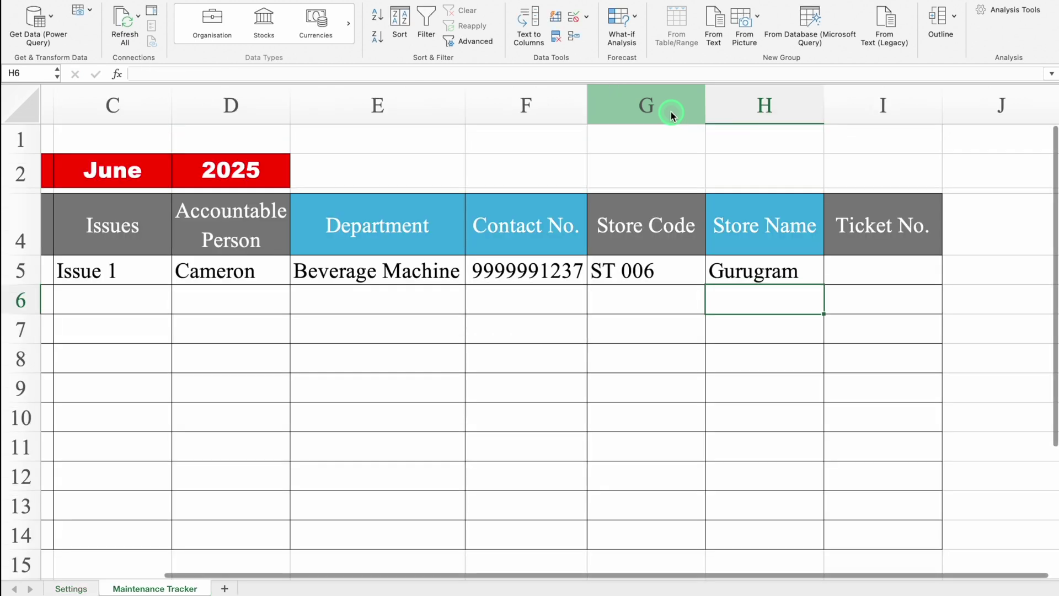
Clear the Store Code in G5 to test the Store Name lookup with an empty code.
left_click(796, 271)
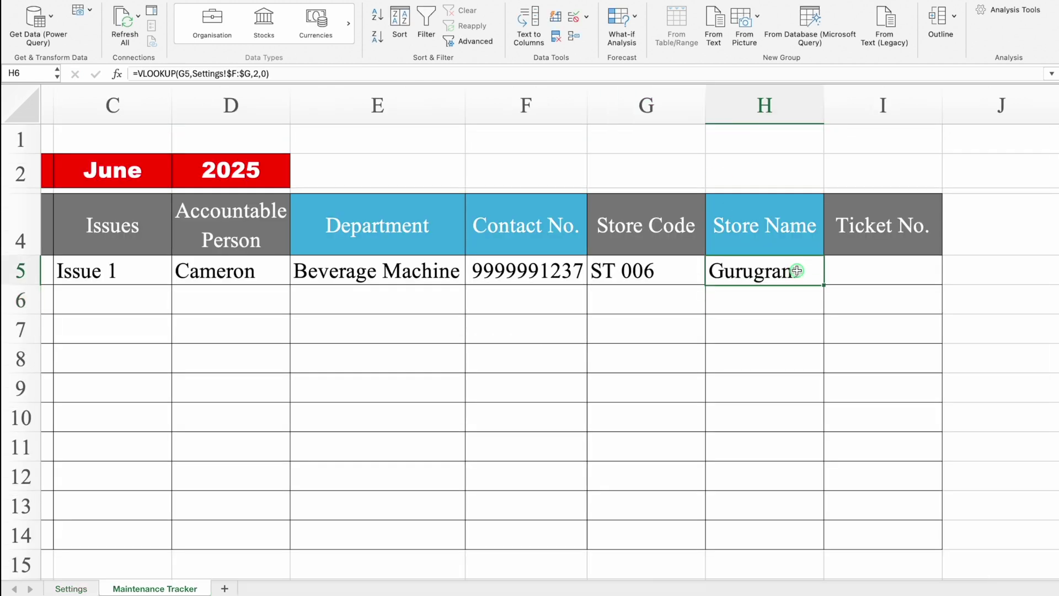
left_click(696, 269)
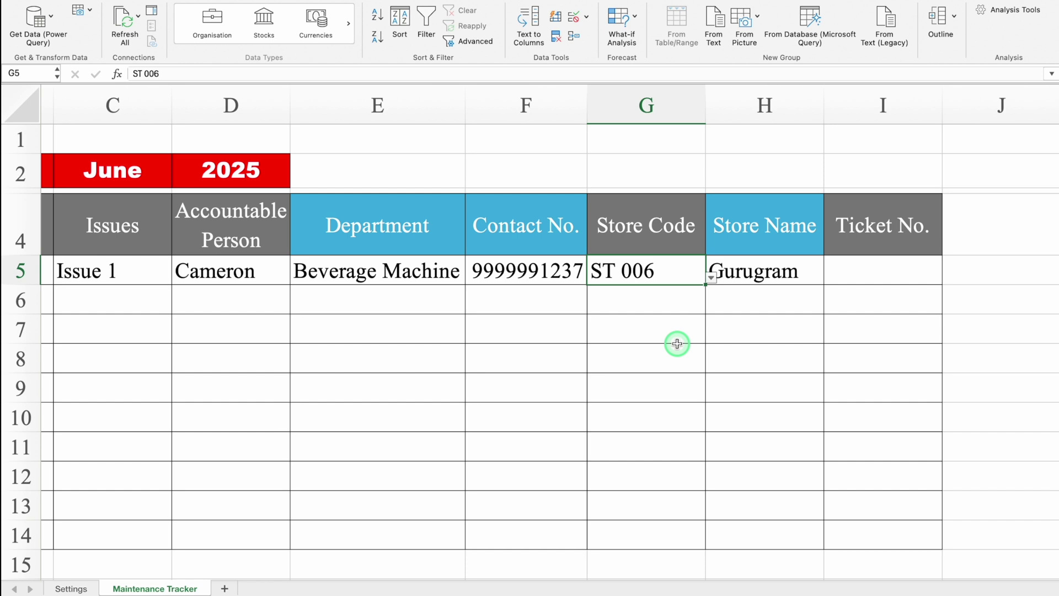
key("Delete")
Wrap the Store Name lookup in H5 in IFERROR with "" as the error value and fill it down to H14.
left_click(768, 275)
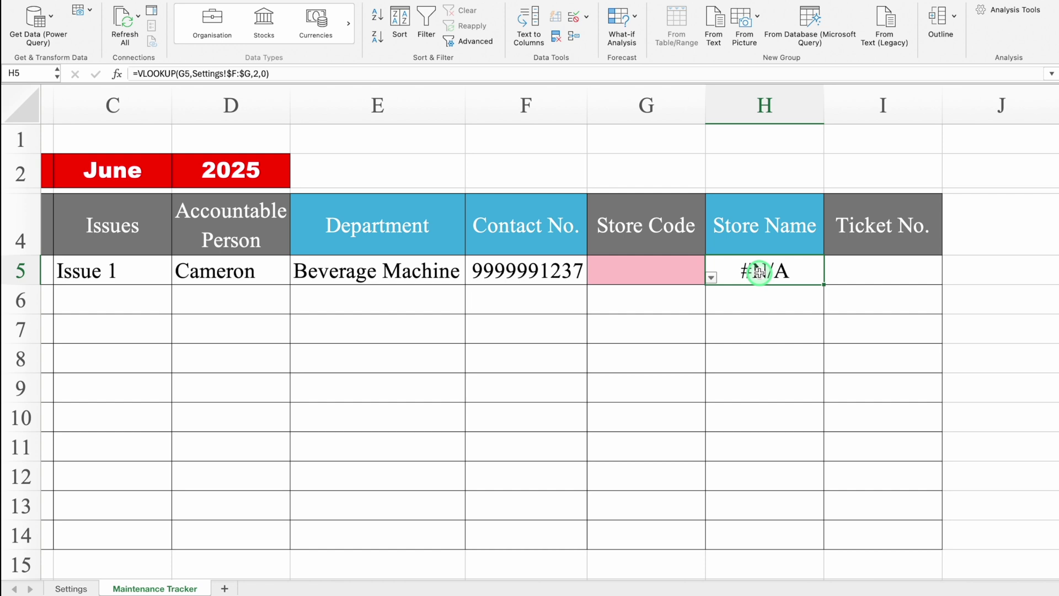
double_click(749, 270)
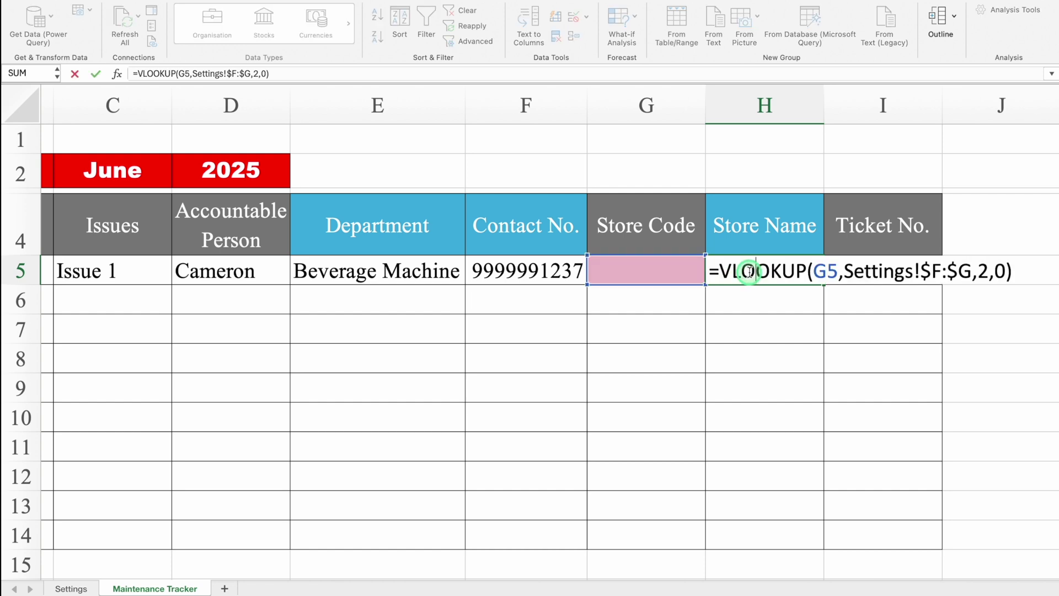
left_click(713, 271)
type("IFE")
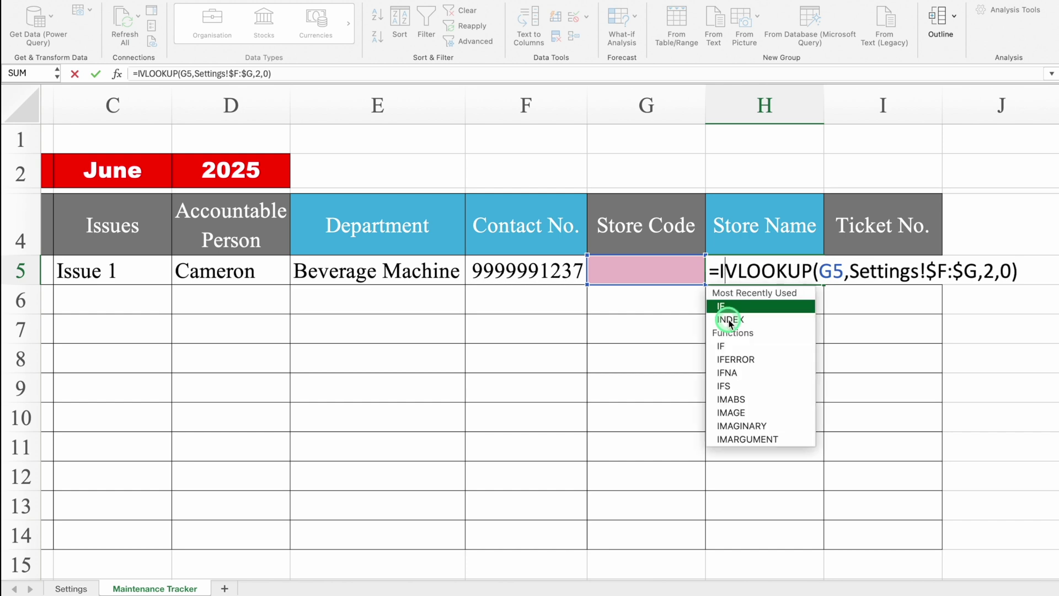
double_click(735, 309)
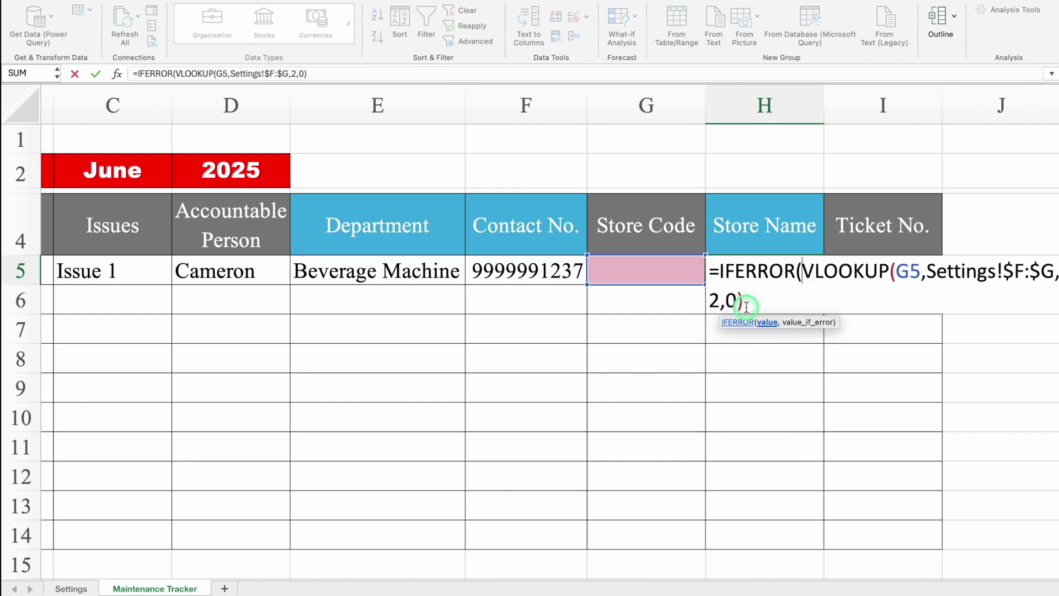
left_click(746, 306)
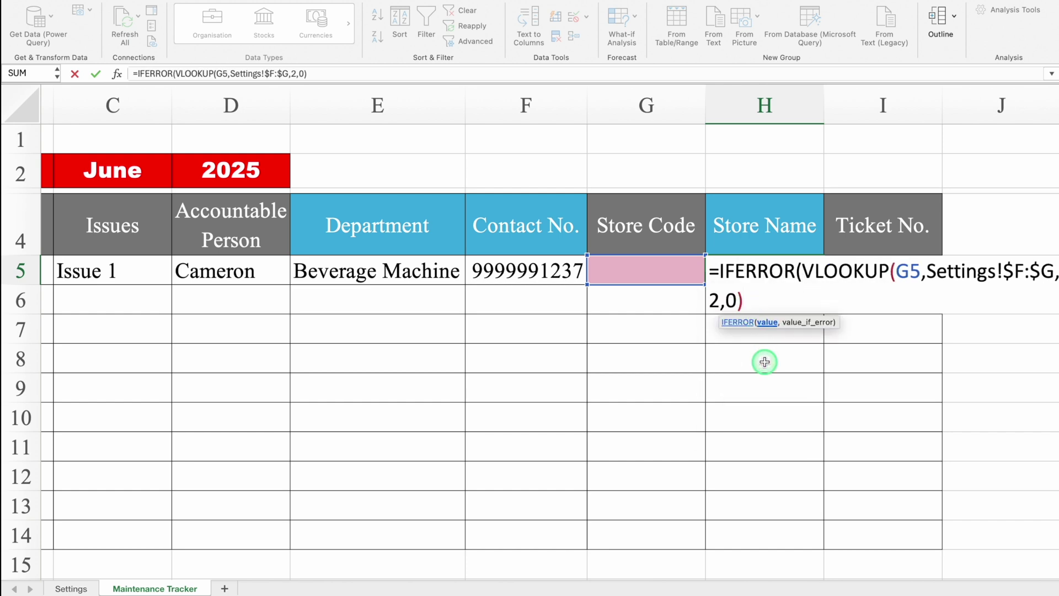
type(",\"")
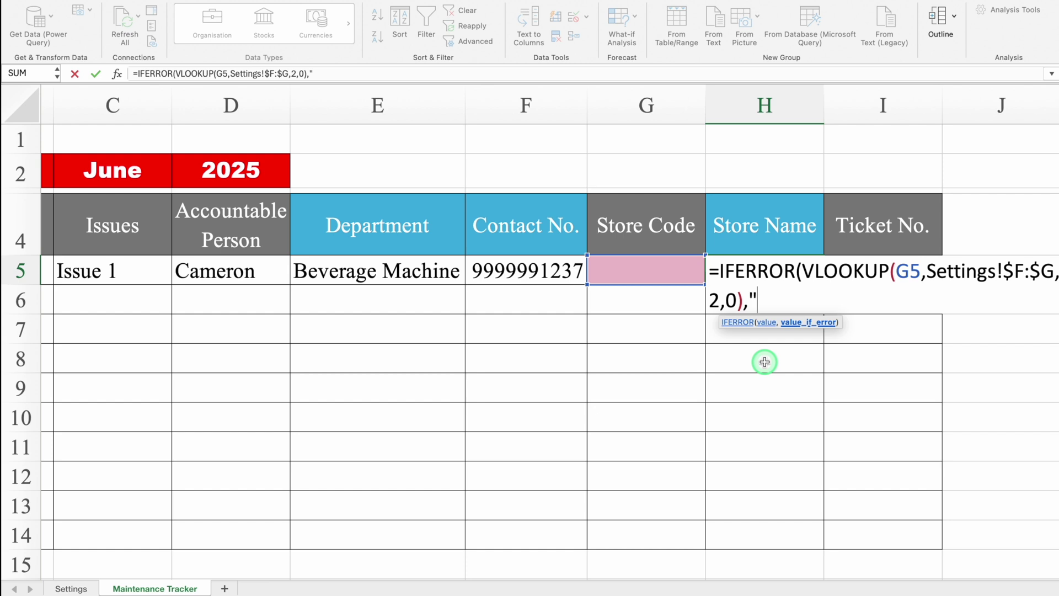
type("\")")
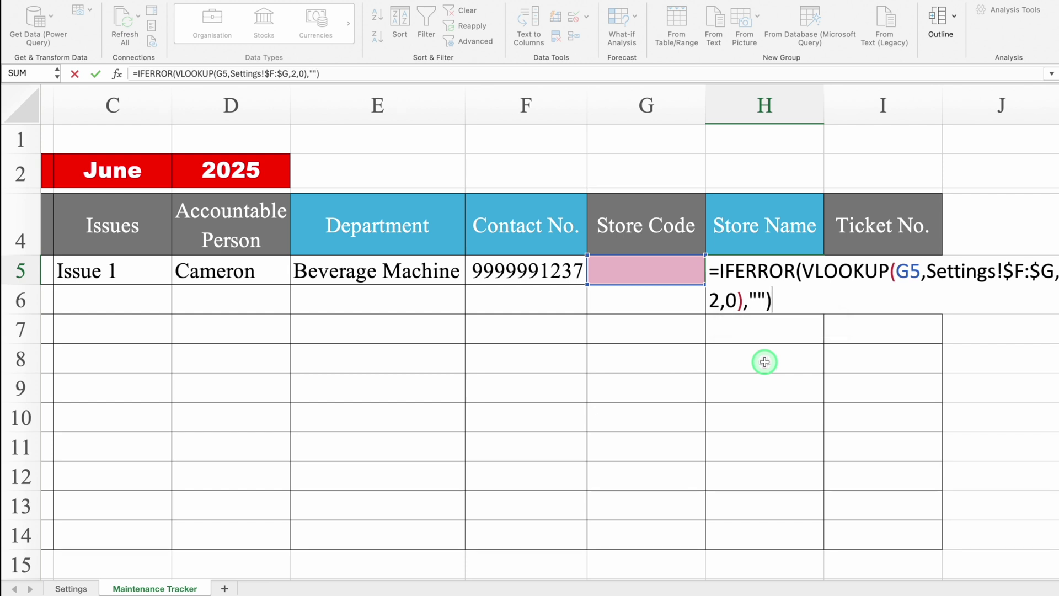
key("Return")
left_click(745, 280)
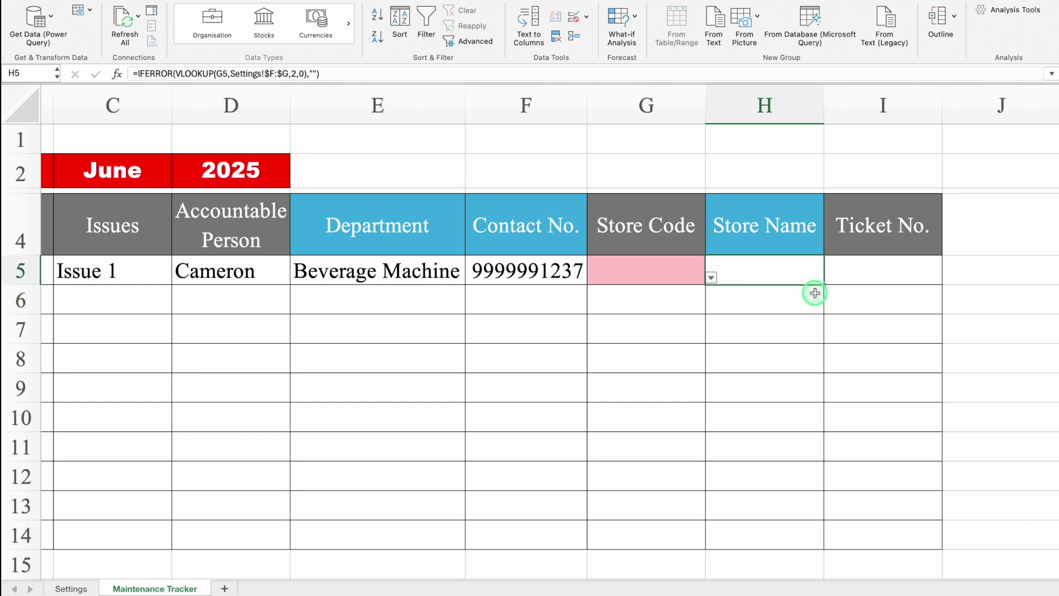
left_click_drag(822, 288, 811, 545)
Choose ST 004 from the drop-down list as the Store Code in G5.
left_click(678, 272)
left_click(712, 278)
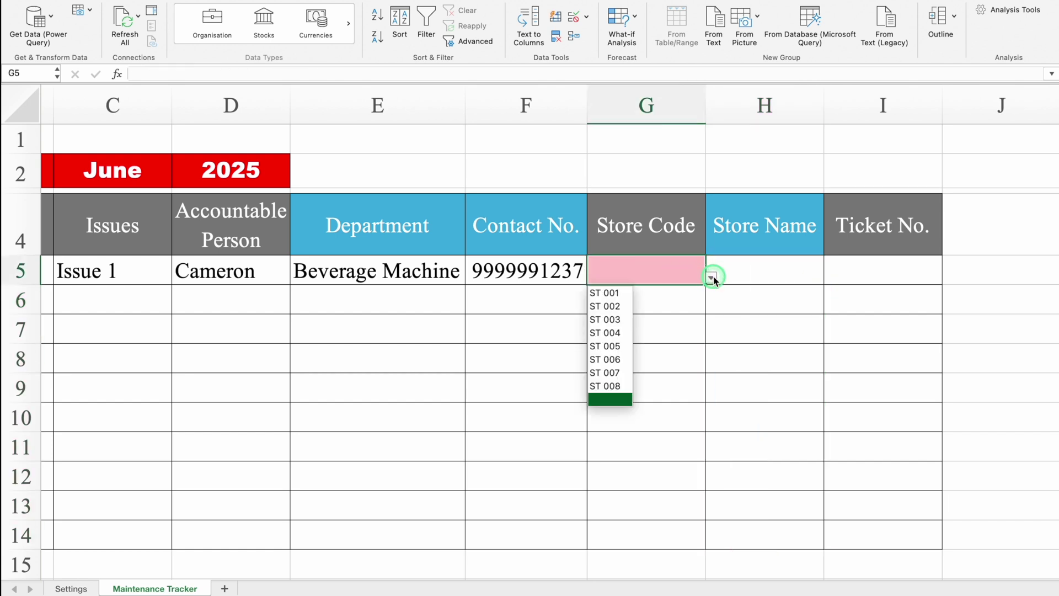
left_click(603, 332)
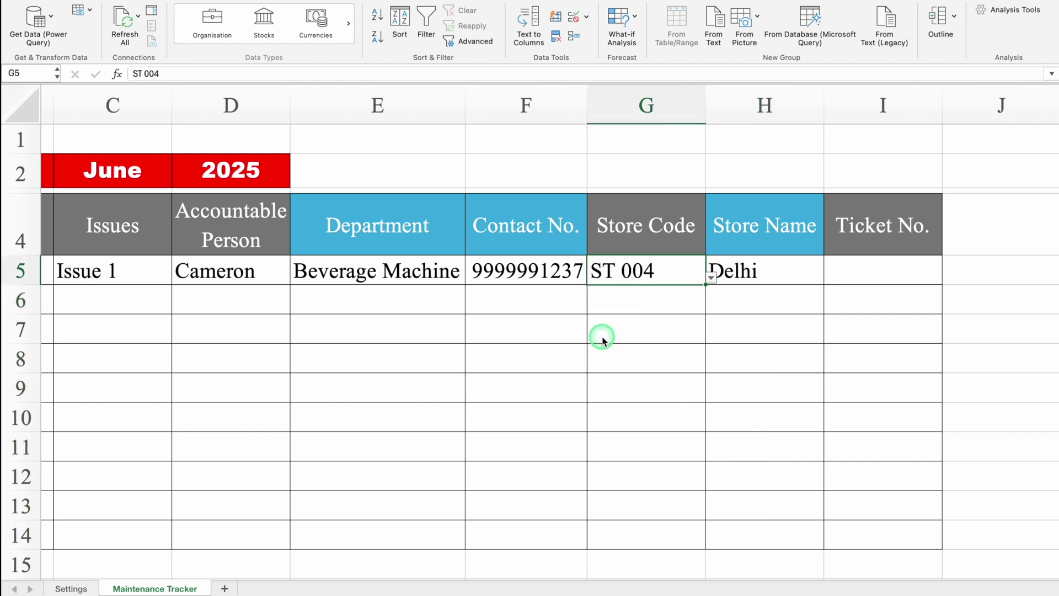
Copy Store Code cell G5 and paste only its formats onto the Ticket No. cells I5:I14.
left_click(849, 275)
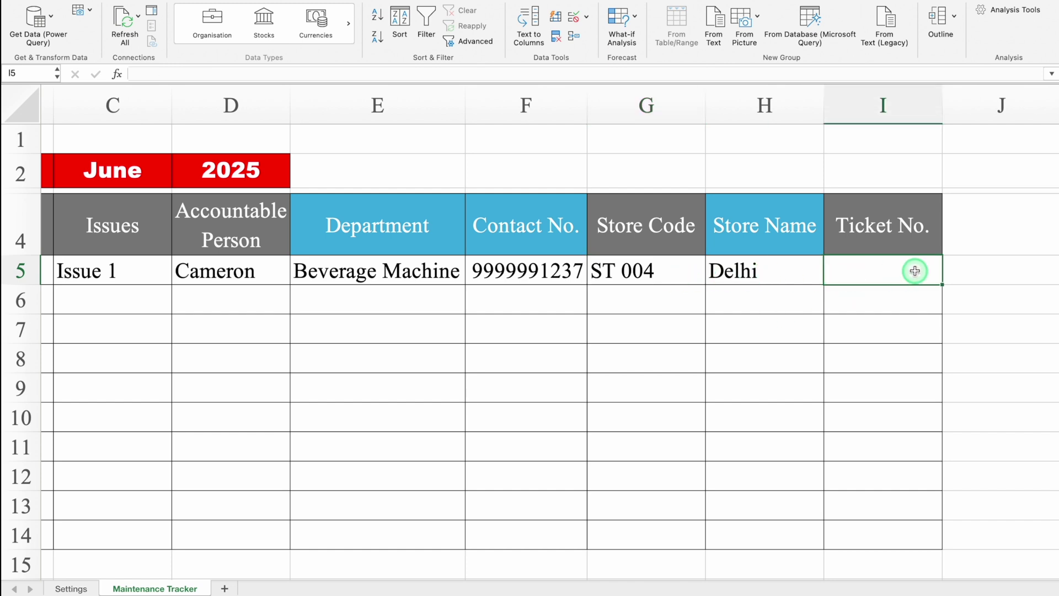
left_click(663, 270)
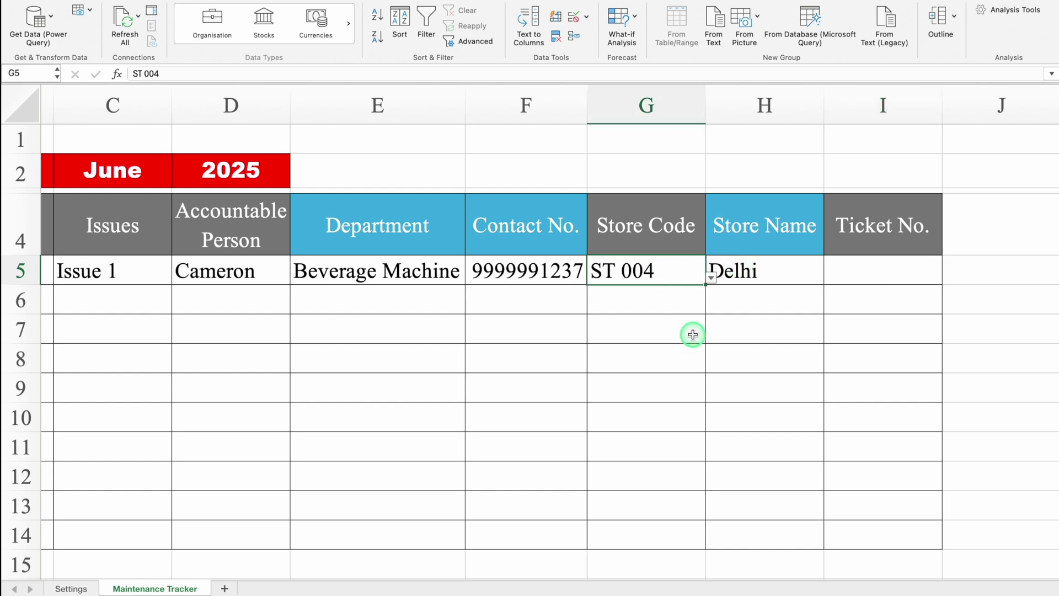
key("super+c")
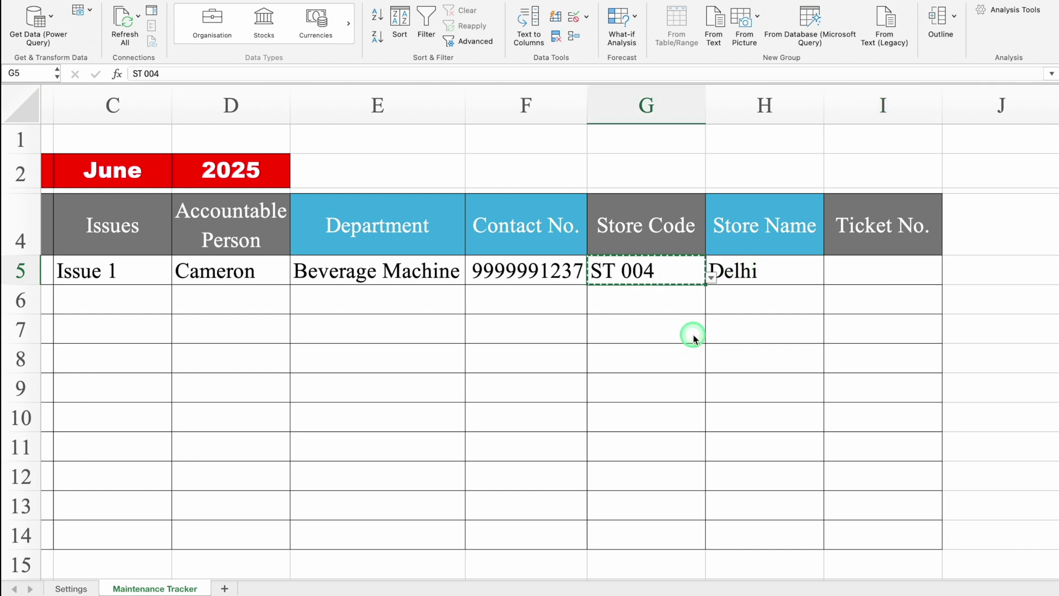
left_click(880, 269)
left_click_drag(881, 270, 886, 533)
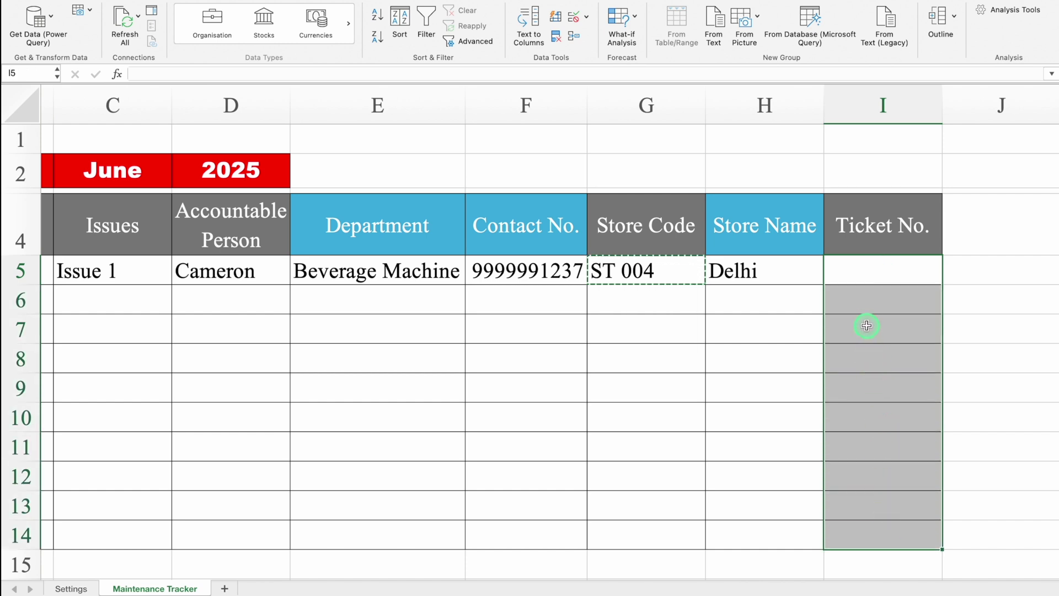
right_click(860, 305)
left_click(779, 303)
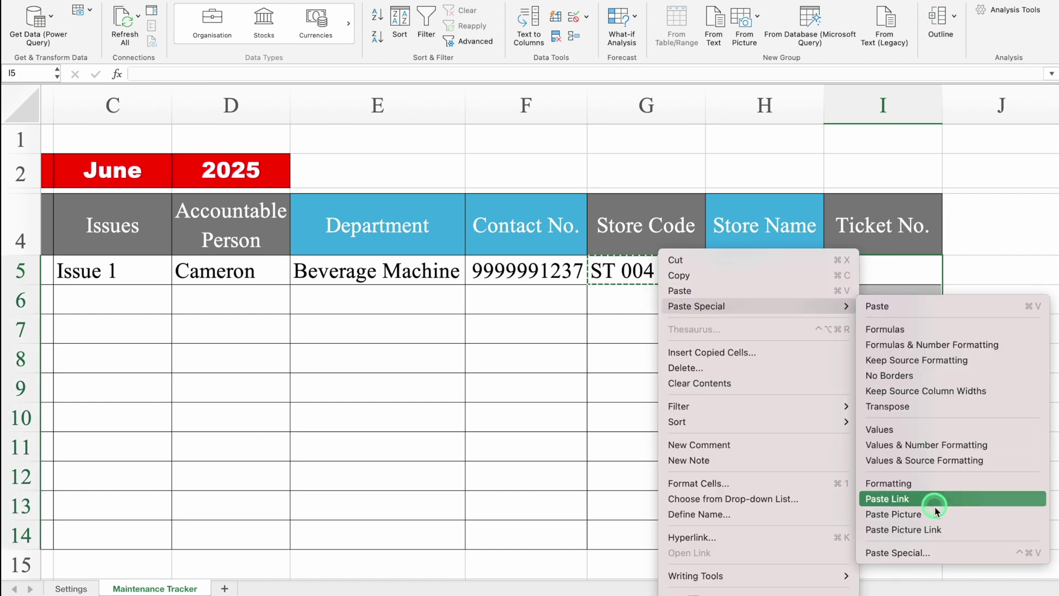
left_click(932, 552)
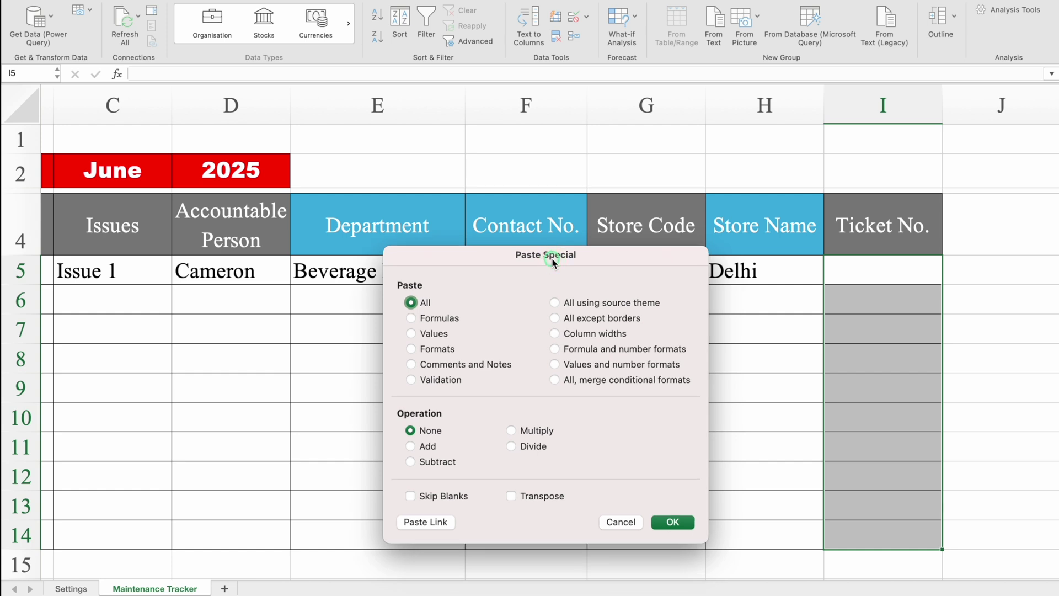
left_click_drag(556, 264, 504, 180)
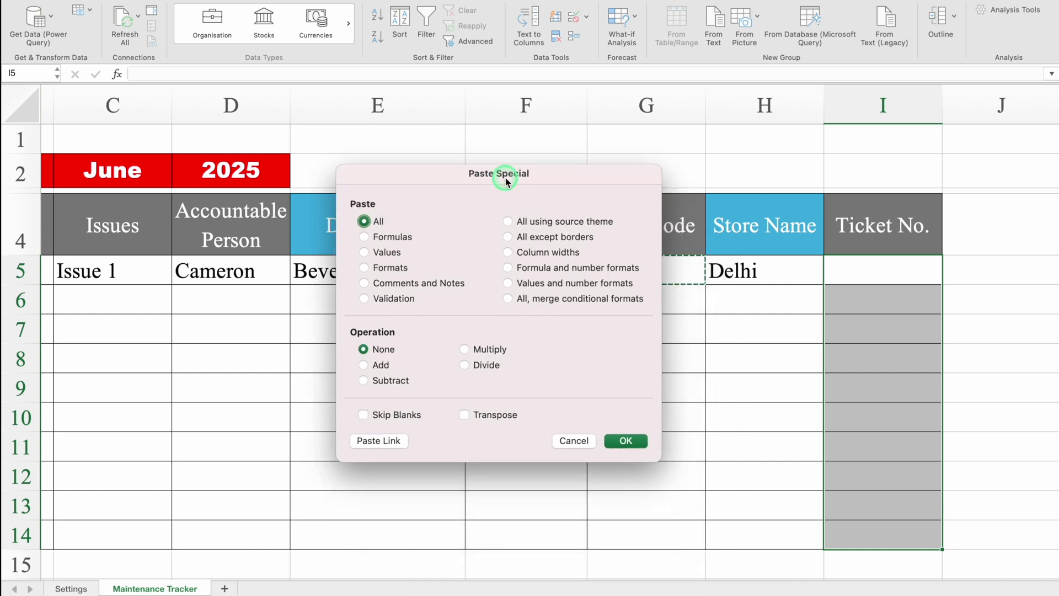
left_click(367, 269)
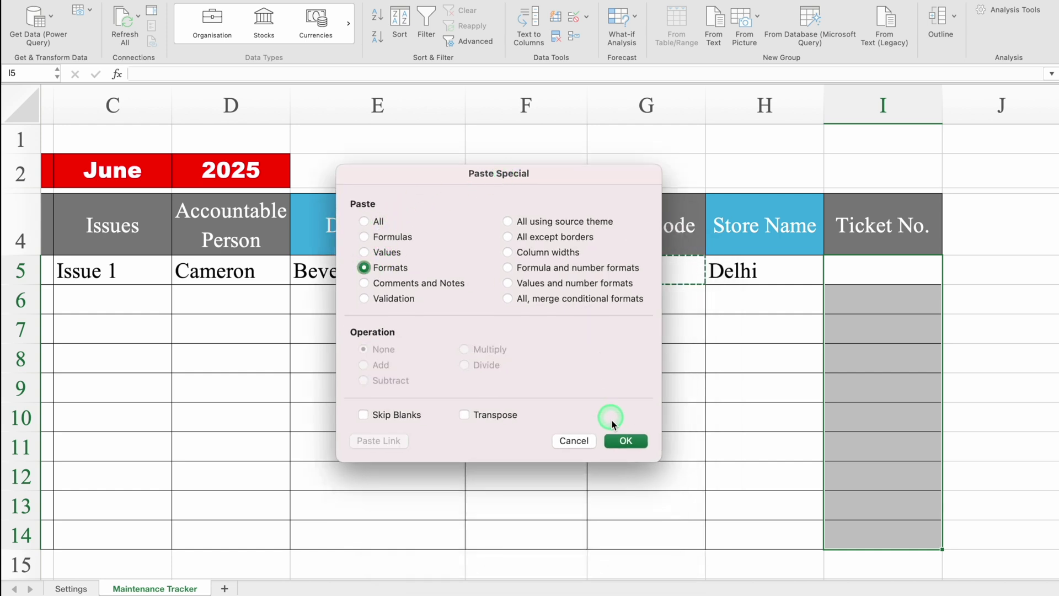
left_click(624, 440)
Enter 101 as the Ticket No. in I5.
left_click(883, 275)
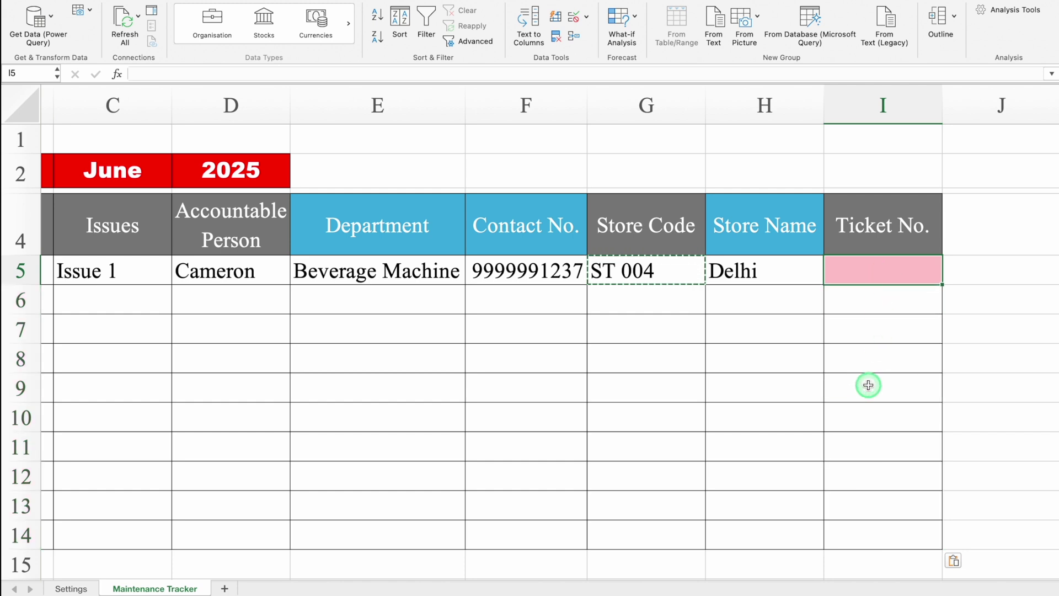
type("101")
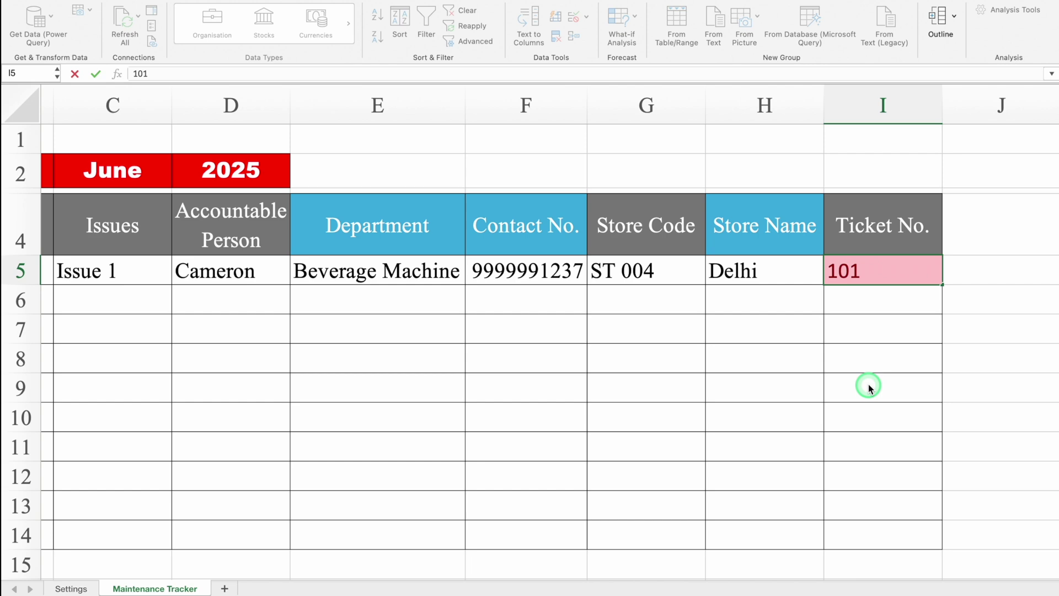
key("Return")
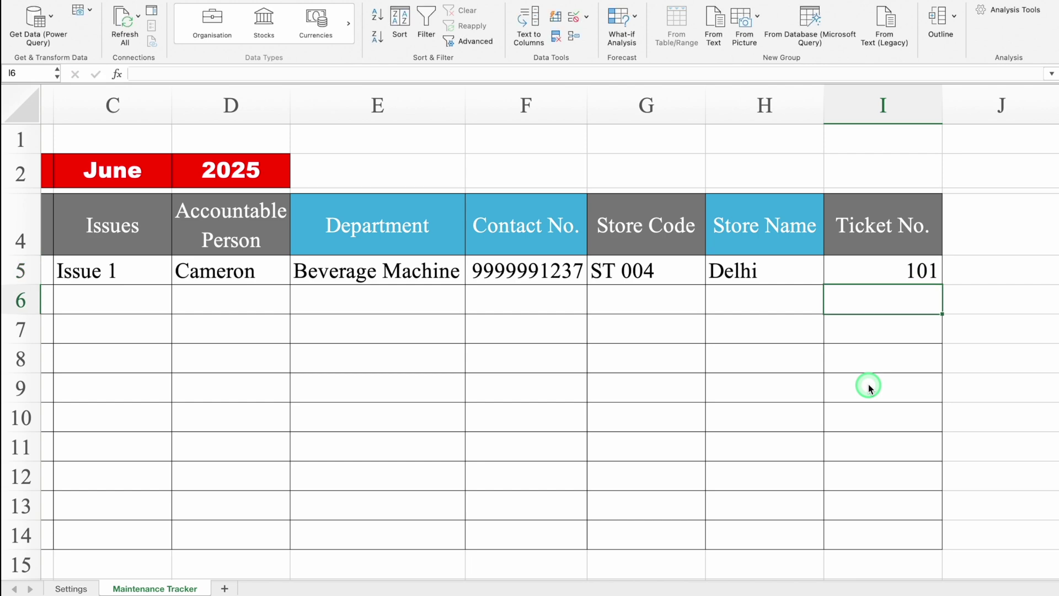
Select the entire Ticket No. column I.
left_click(888, 106)
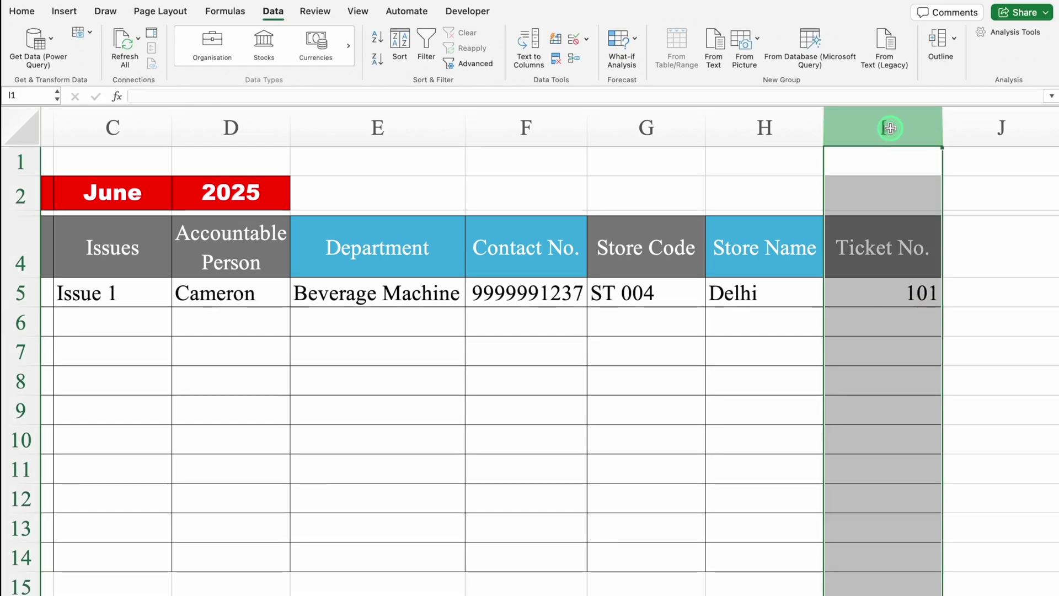
Centre-align the contents of the Ticket No. column (column I).
left_click(38, 22)
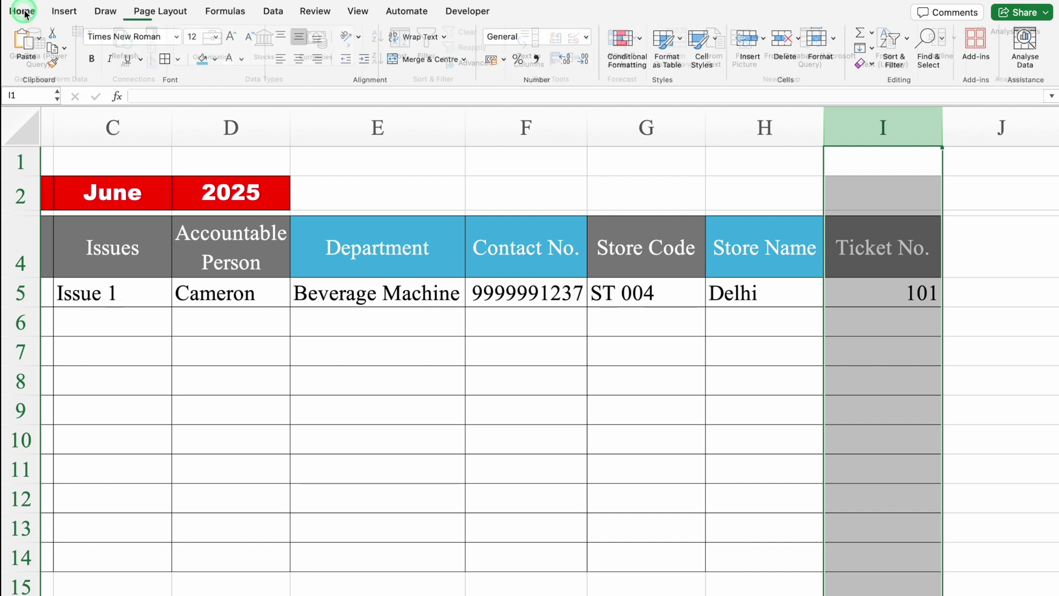
left_click(300, 60)
left_click(872, 262)
Add a "Priority" header in J4 by extending the Ticket No. header and replacing its text.
key("Right")
key("Right")
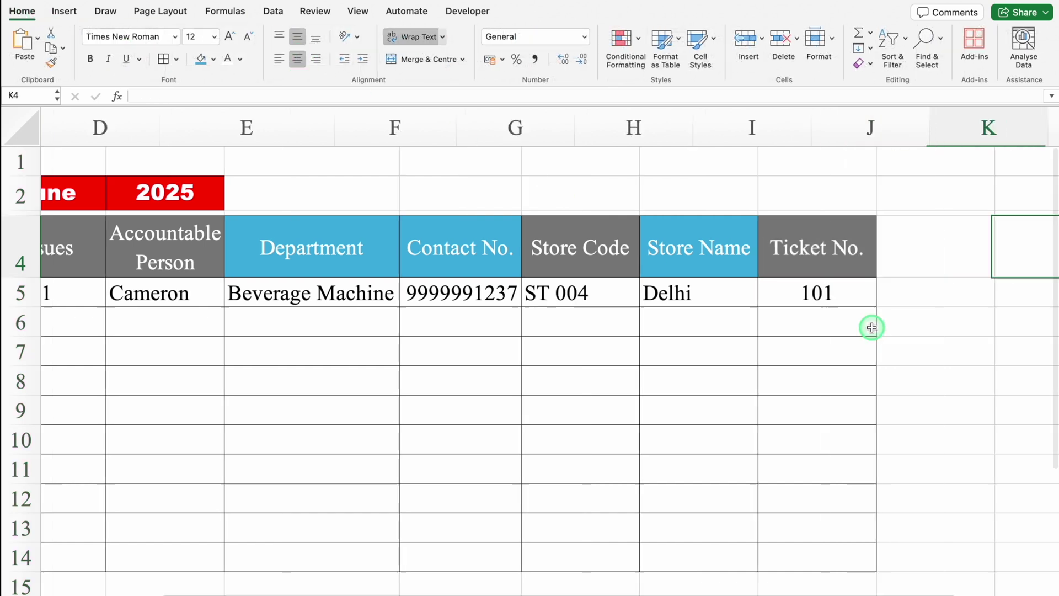
key("Right")
key("Right")
key("Right")
key("Right")
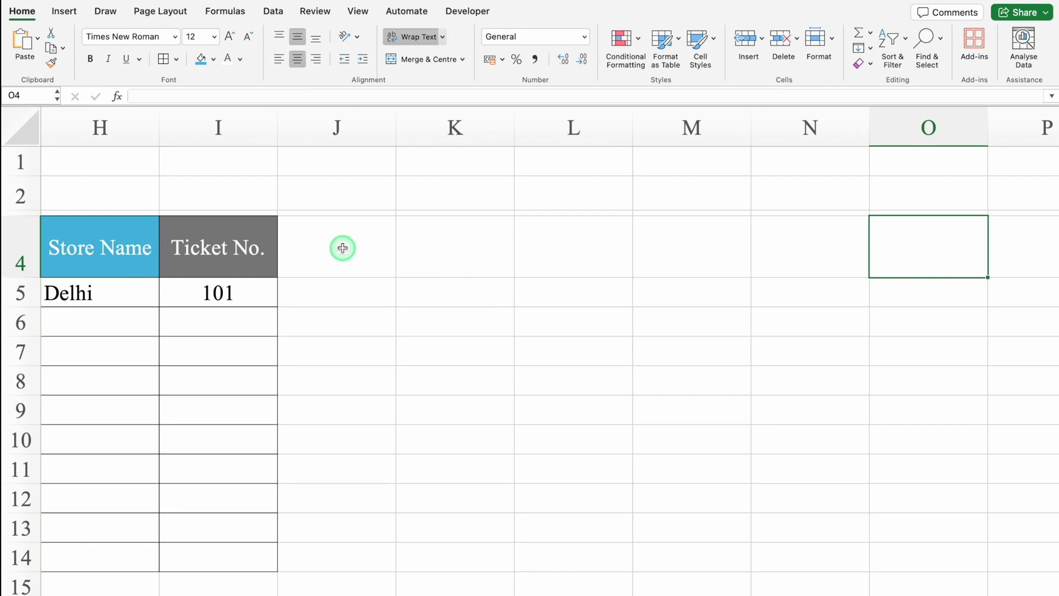
left_click(342, 248)
left_click(268, 249)
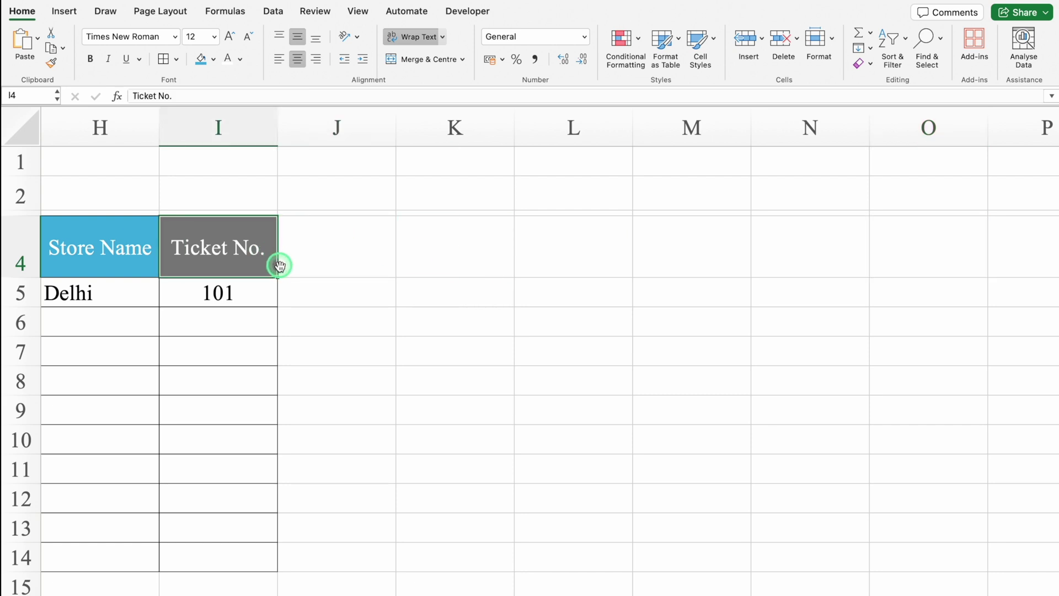
left_click_drag(278, 277, 355, 274)
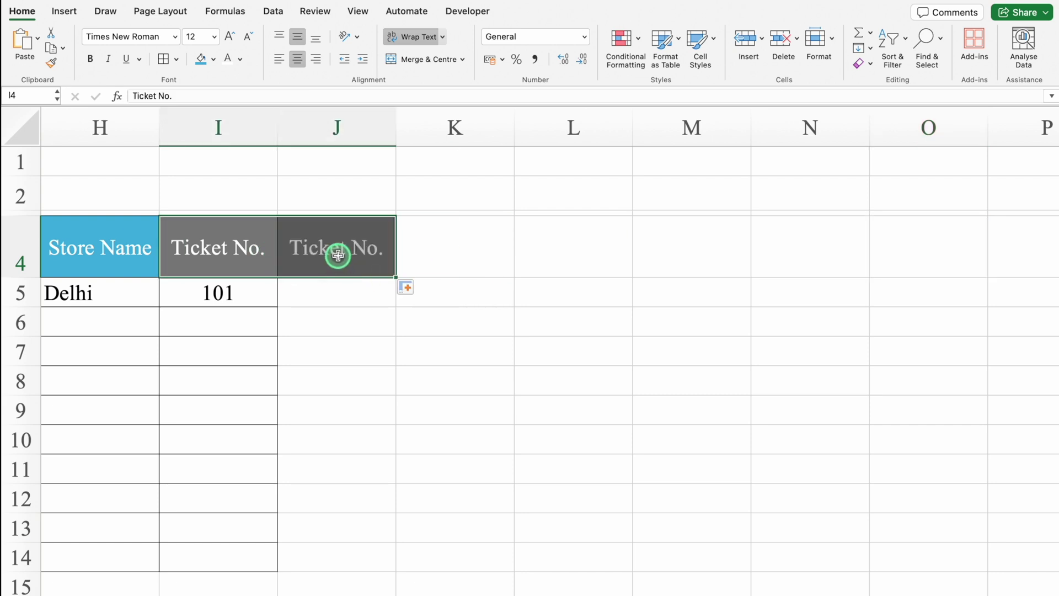
left_click(338, 255)
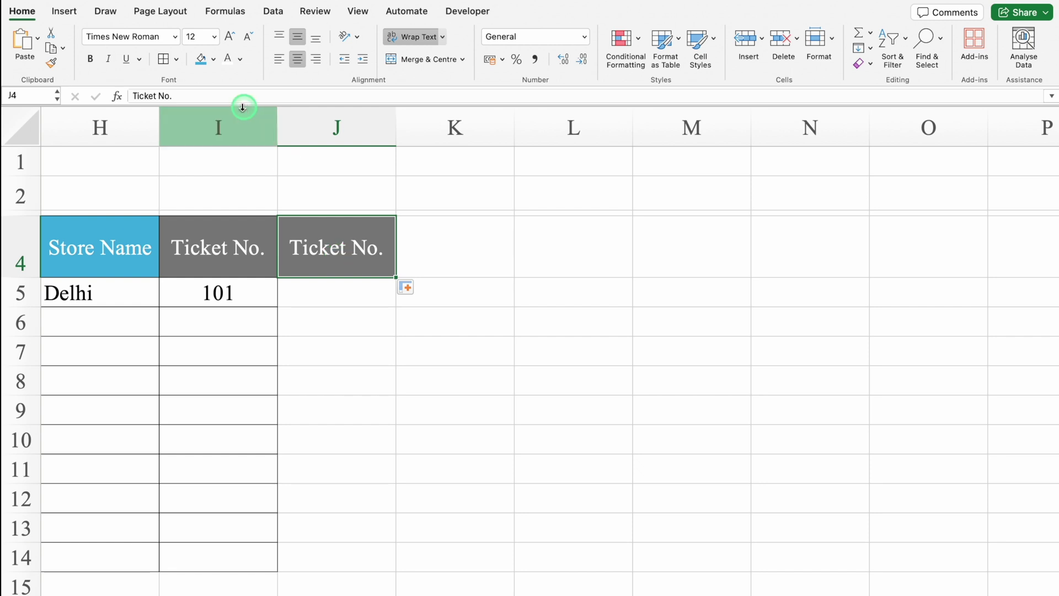
left_click_drag(174, 96, 125, 98)
type("Priority")
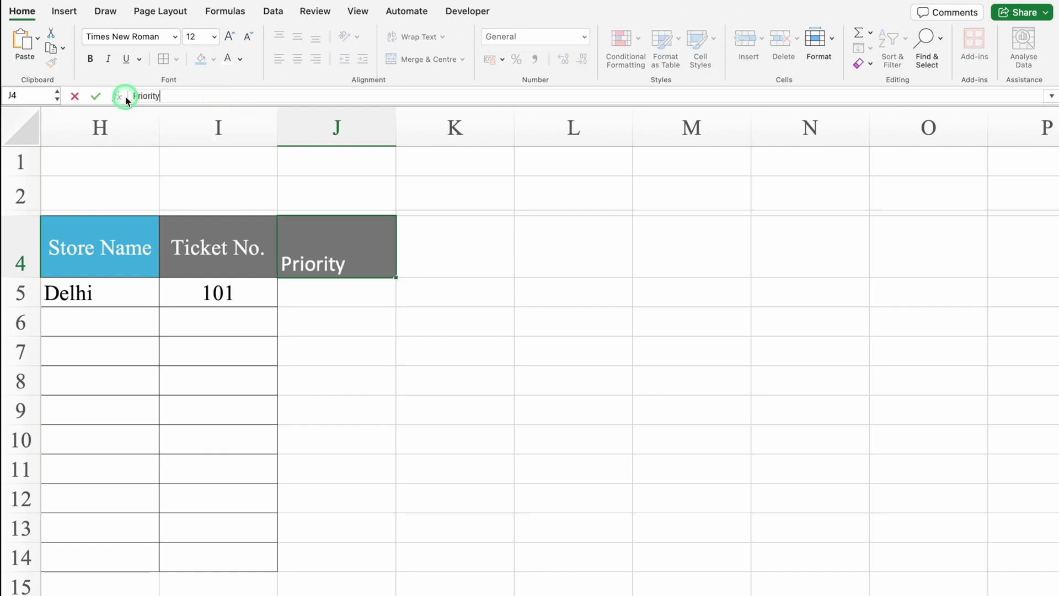
key("Return")
Copy the blue Store Name header to K4 and rename the copy "Information Date".
scroll(528, 589, "left", 1)
left_click(254, 243)
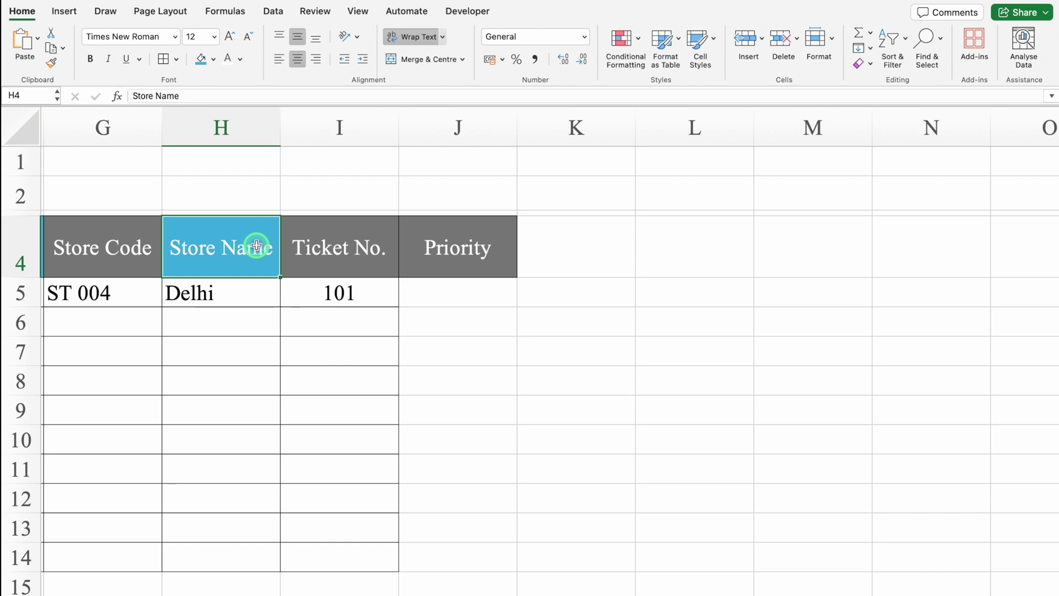
key("super+c")
left_click(580, 245)
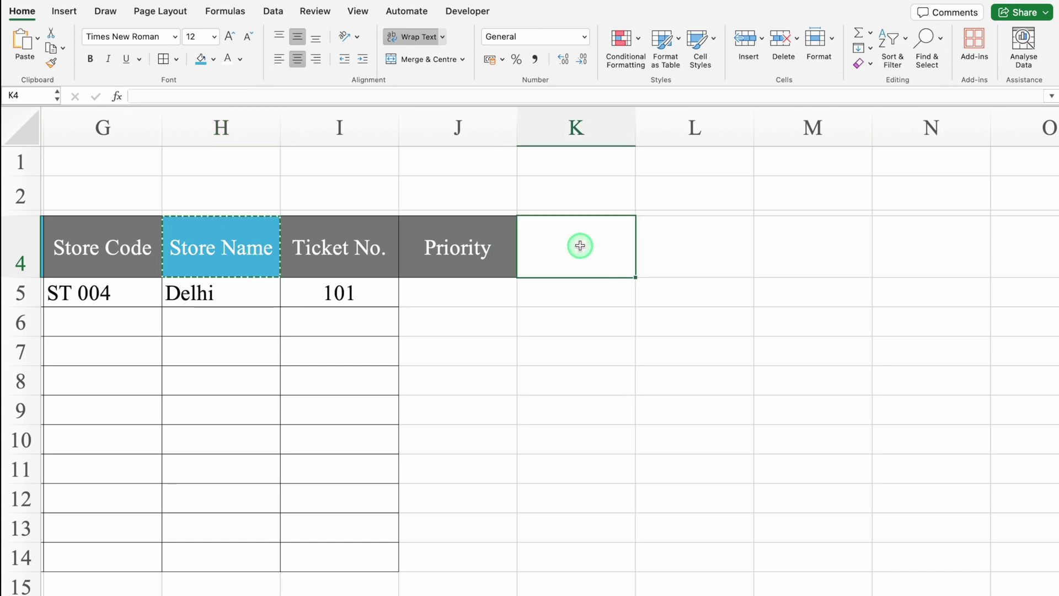
key("super+v")
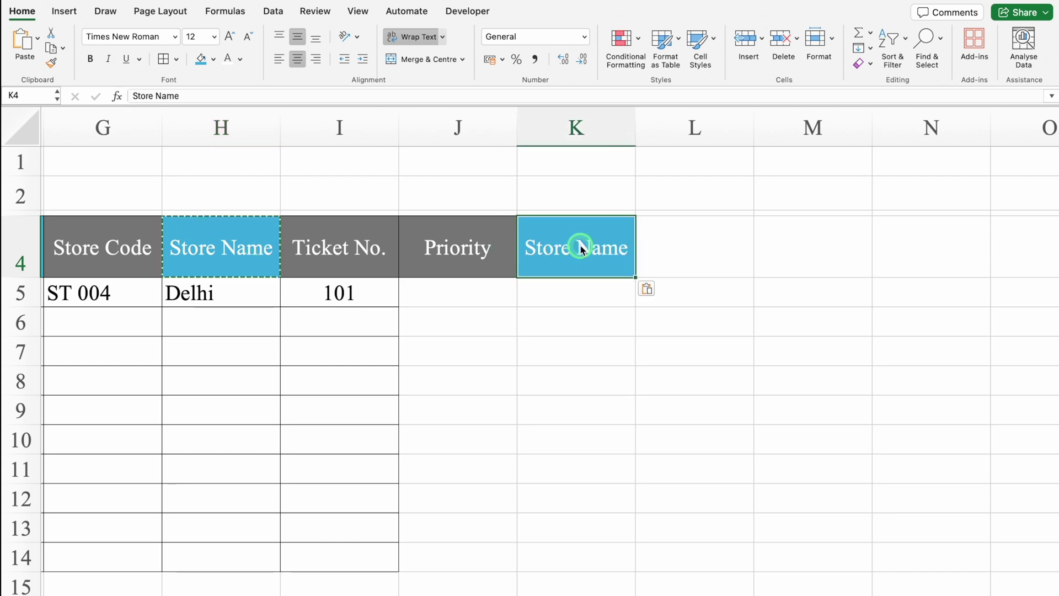
type("Information Date")
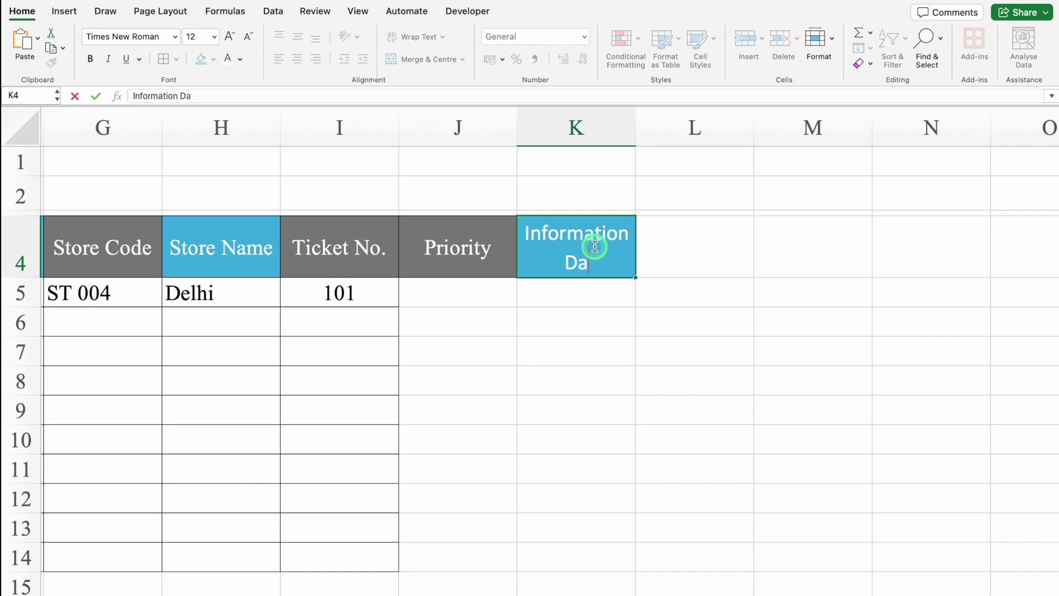
key("Return")
Extend the Information Date header into L4 and rename the new header "Months".
key("Up")
left_click_drag(640, 280, 696, 273)
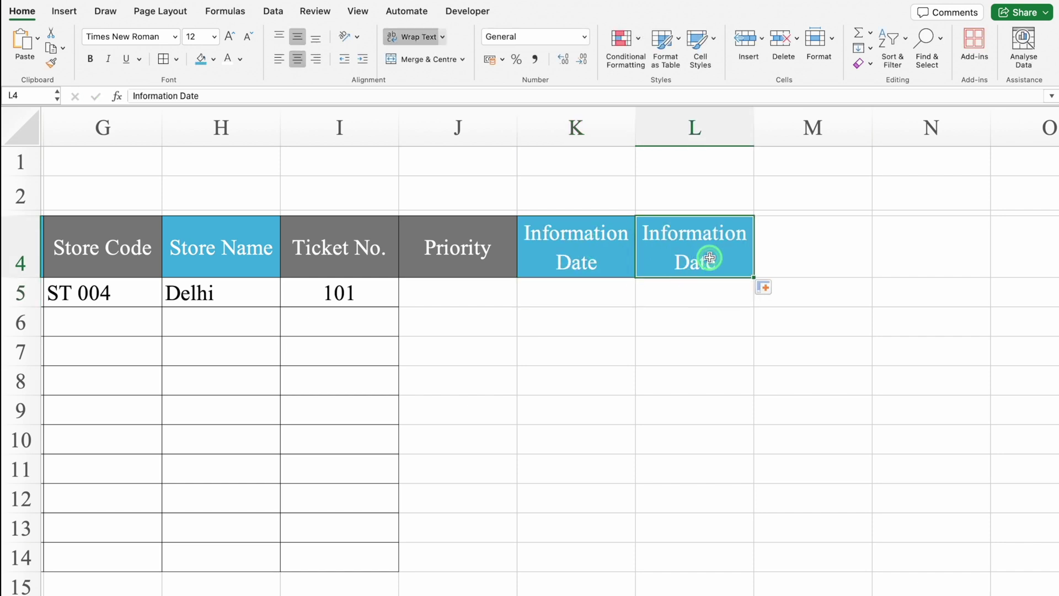
type("Months")
key("Tab")
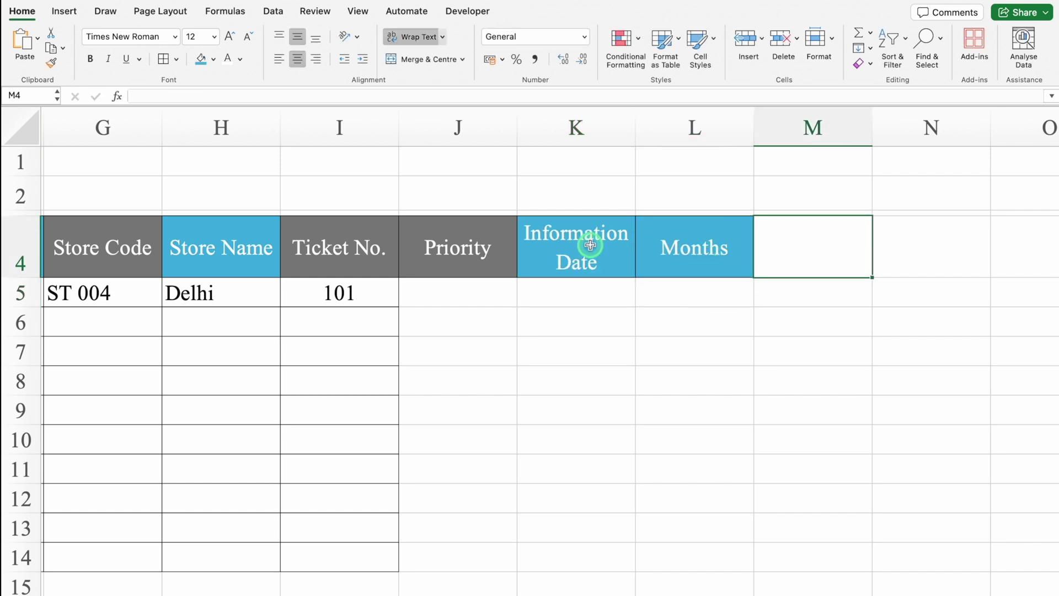
Copy the grey Priority header to M4 and rename the copy "Completion Date".
left_click(473, 245)
key("super+c")
left_click(798, 251)
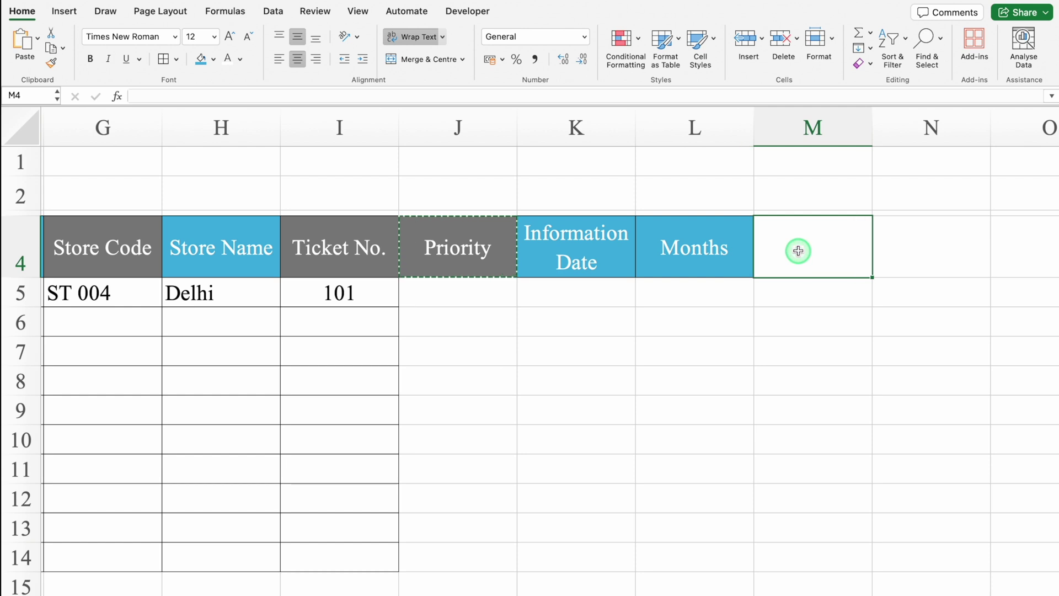
key("super+v")
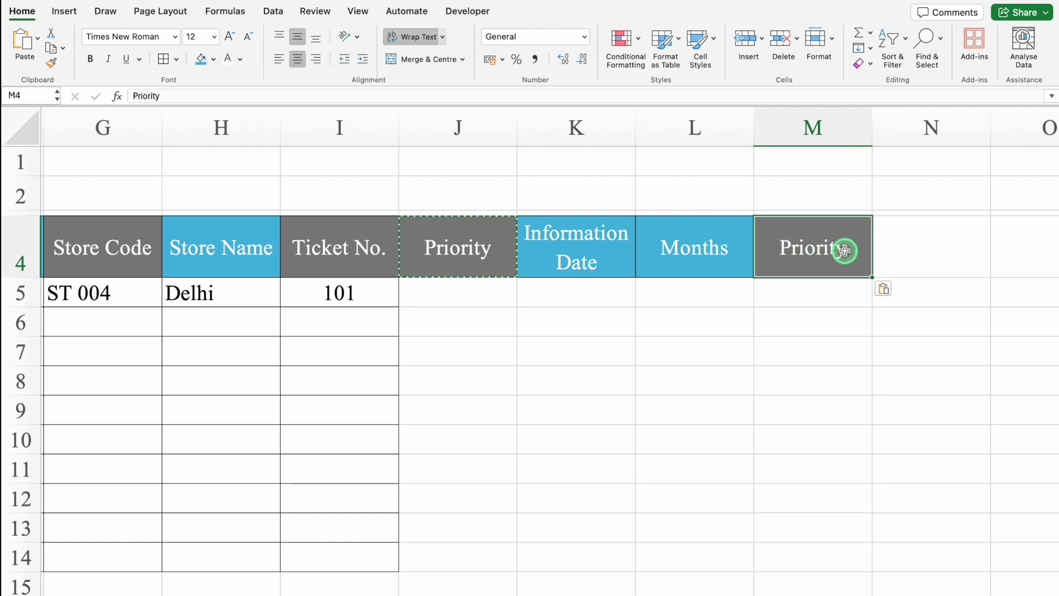
type("Completion Date")
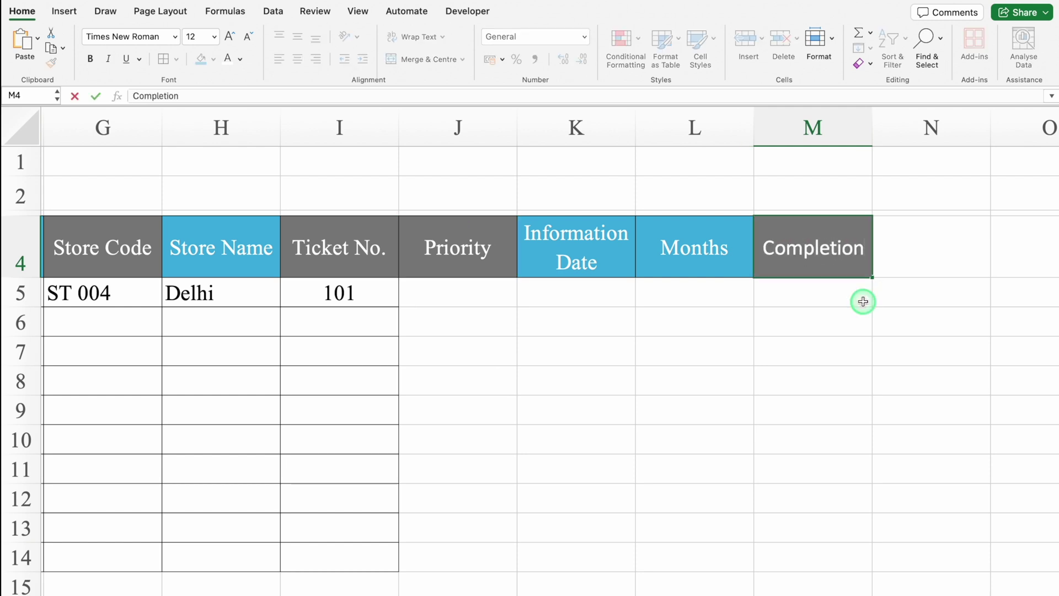
left_click(880, 292)
Apply cell borders to the new columns' range J4:M14.
left_click_drag(458, 246, 841, 551)
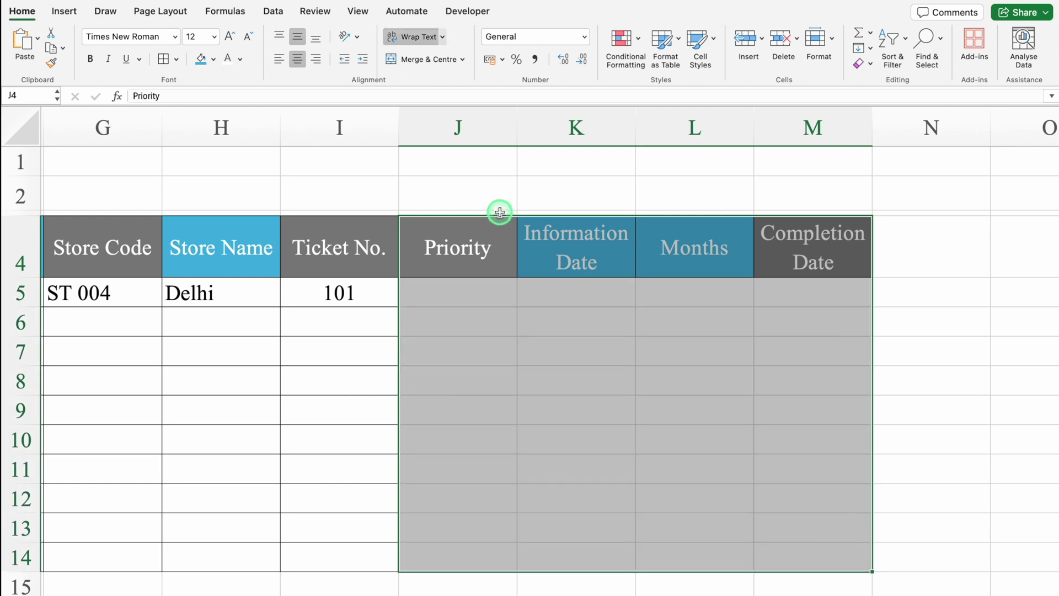
left_click(163, 58)
left_click(448, 294)
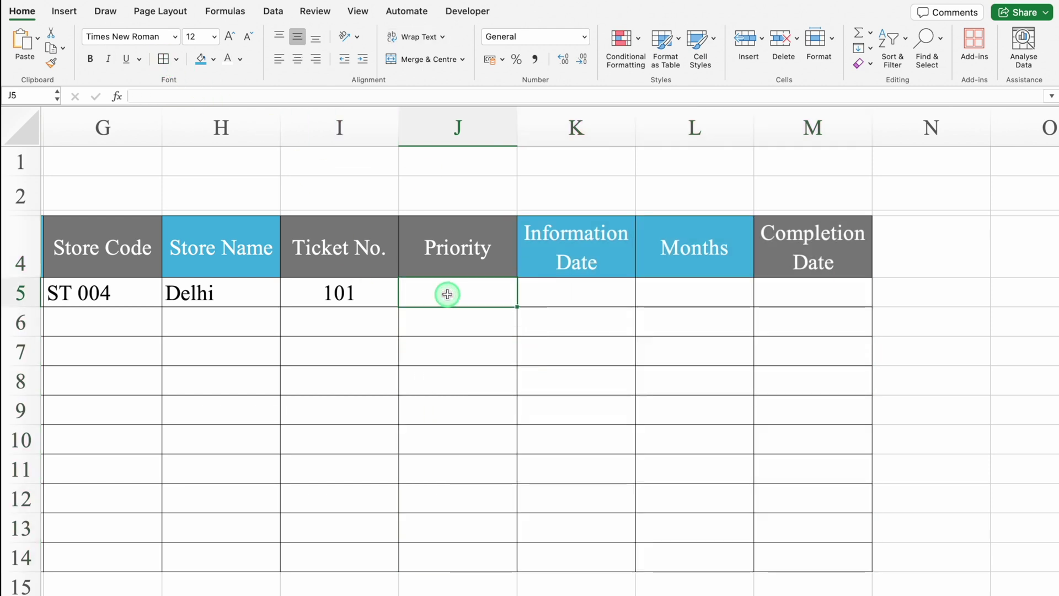
Copy the ticket number cell I5 and paste only its formats onto the Priority cells J5:J14.
left_click(370, 294)
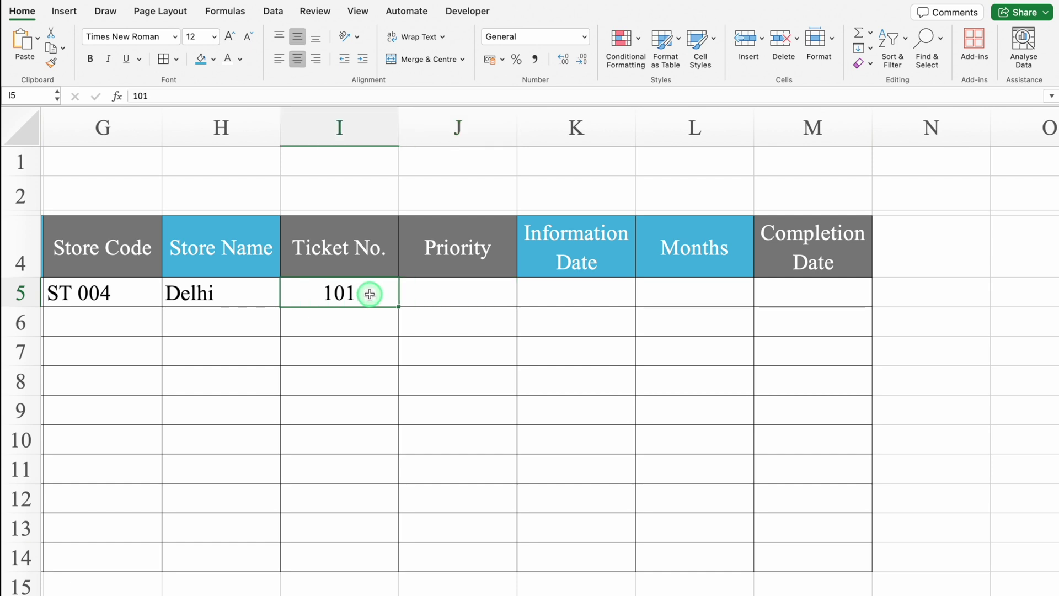
key("ctrl+c")
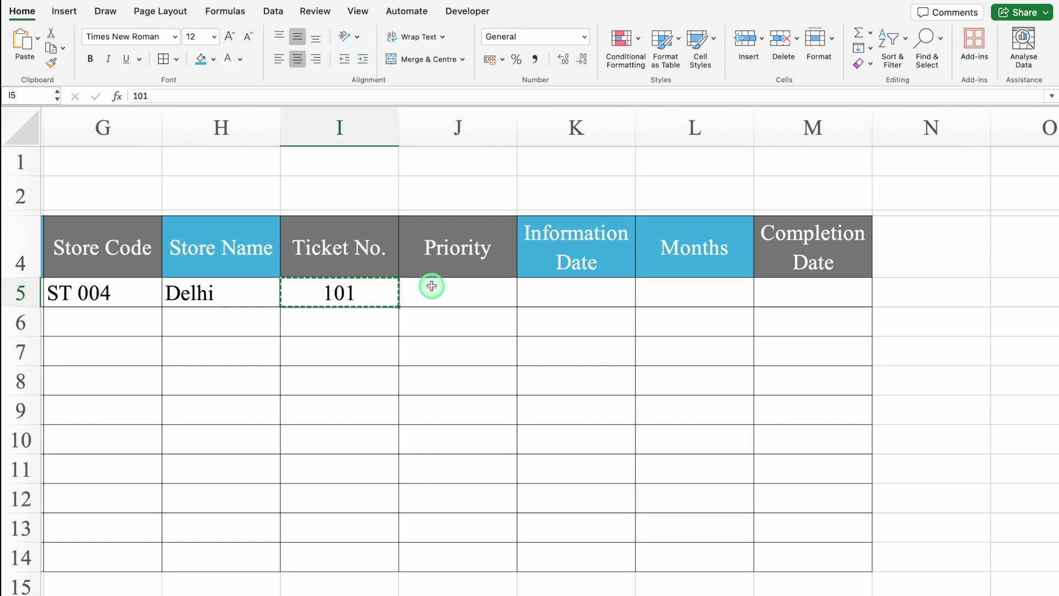
left_click(453, 290)
left_click_drag(454, 291, 449, 557)
right_click(442, 296)
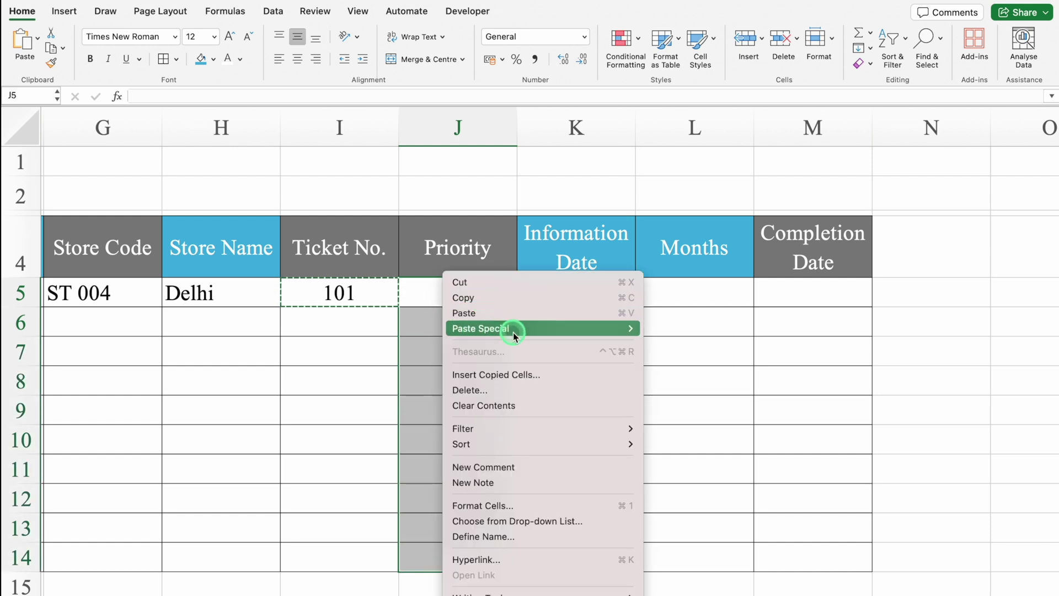
mouse_move(453, 329)
left_click(705, 574)
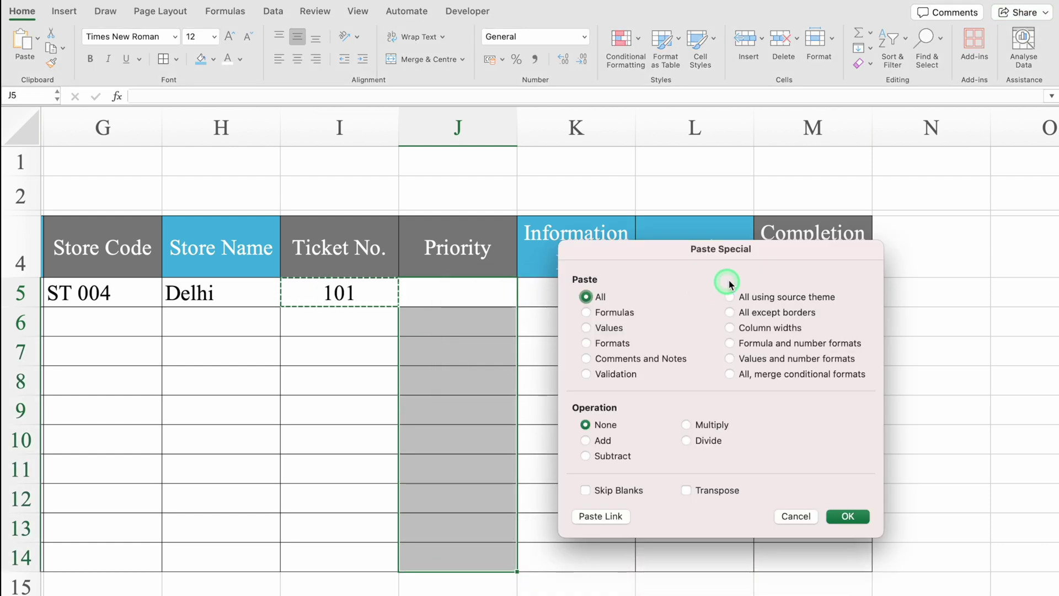
left_click_drag(728, 279, 525, 187)
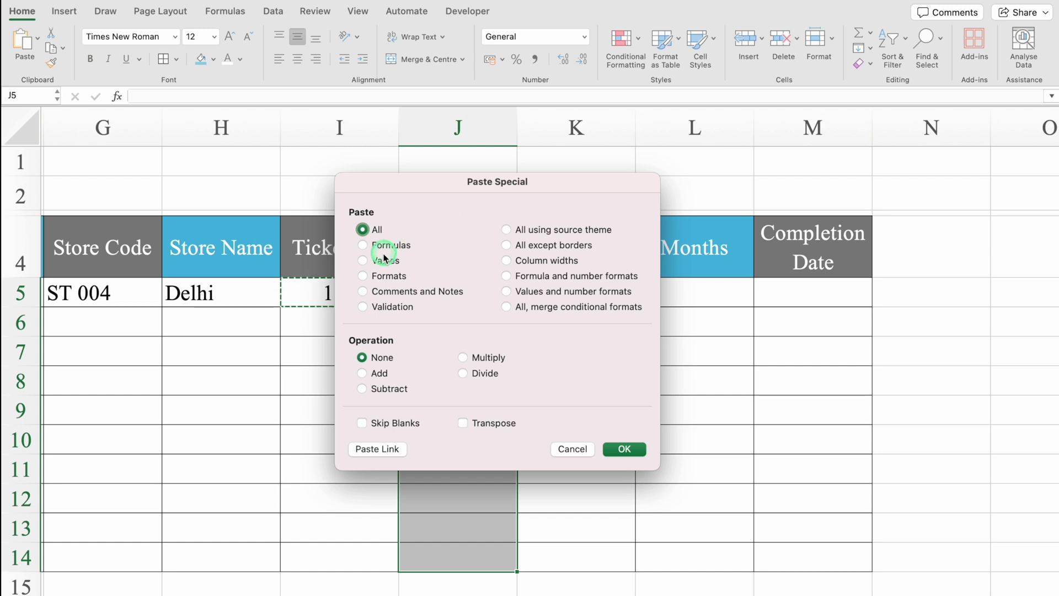
left_click(368, 278)
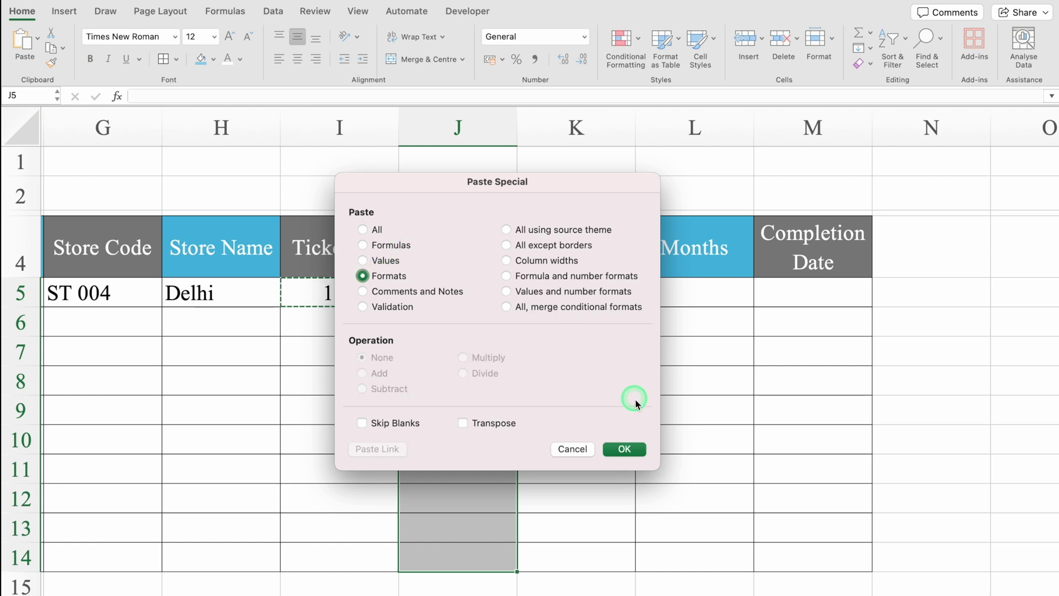
left_click(624, 449)
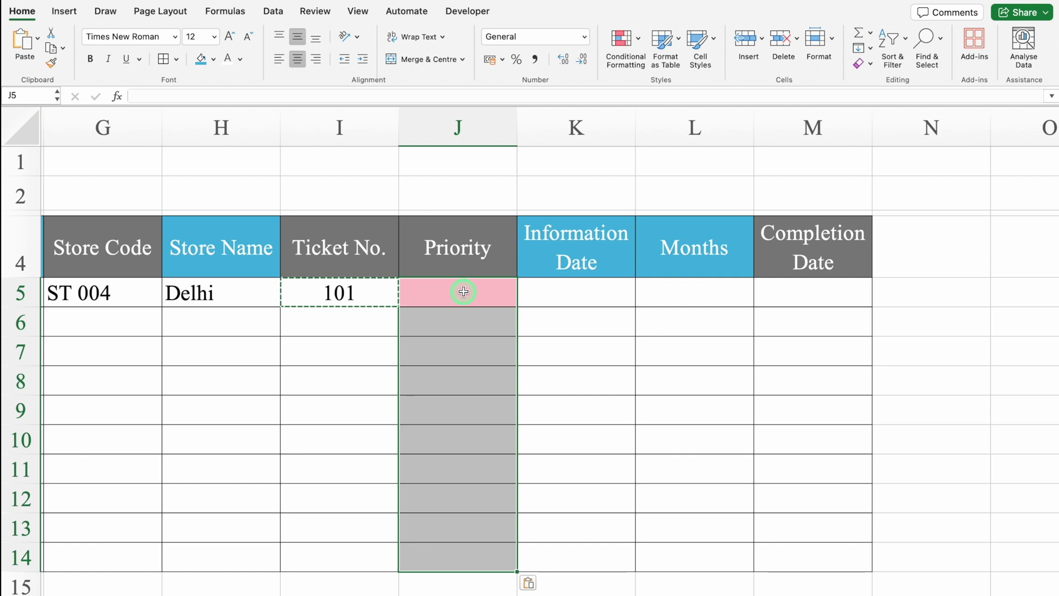
Add a list data validation to J5:J14 with the Priorities range =Settings!$I$3:$I$6 as its source.
left_click(273, 10)
left_click(587, 39)
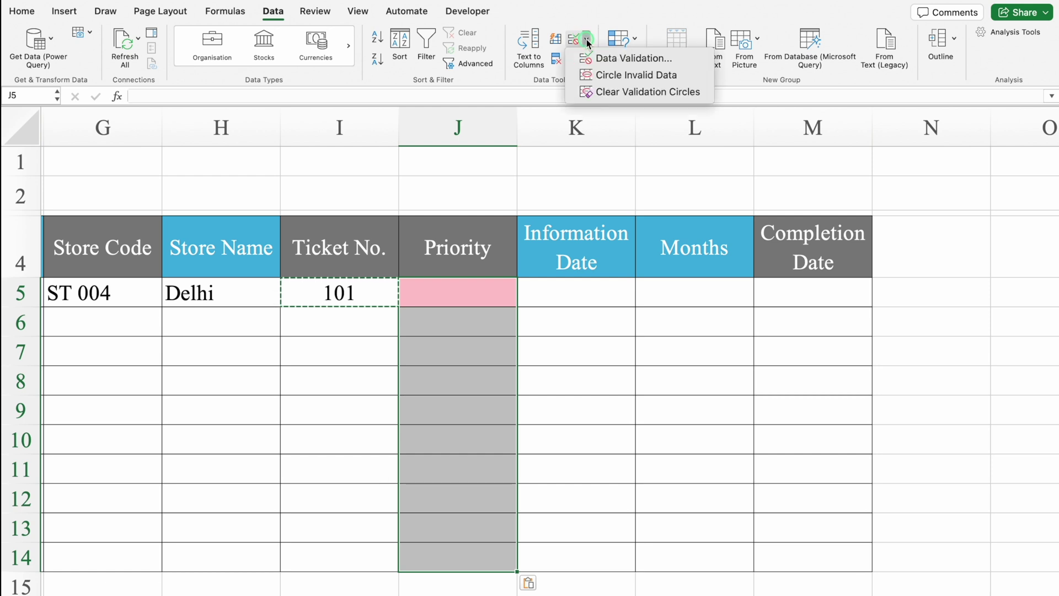
left_click(620, 58)
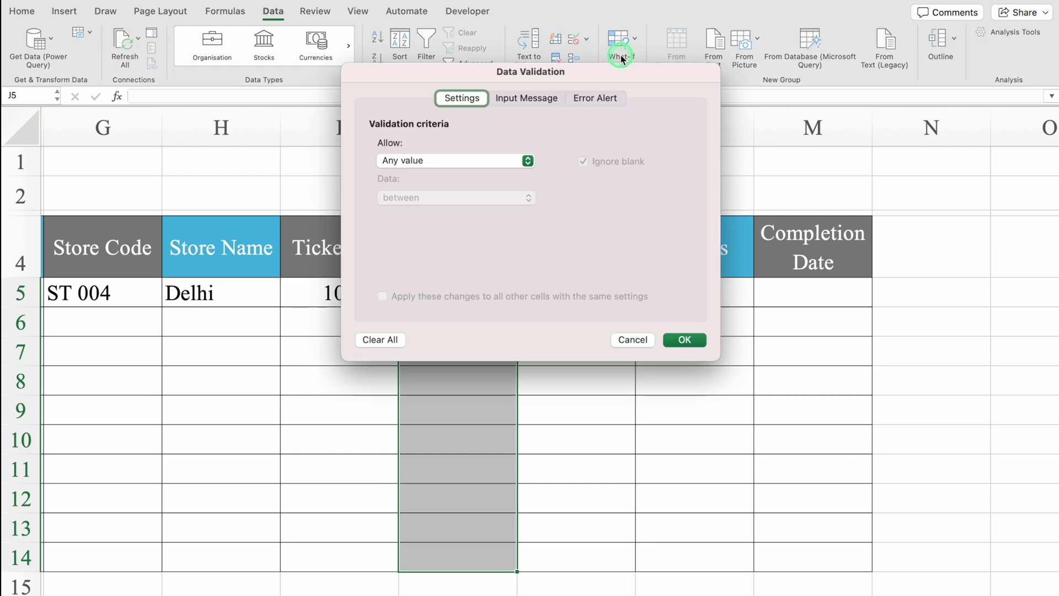
left_click(527, 160)
left_click(448, 210)
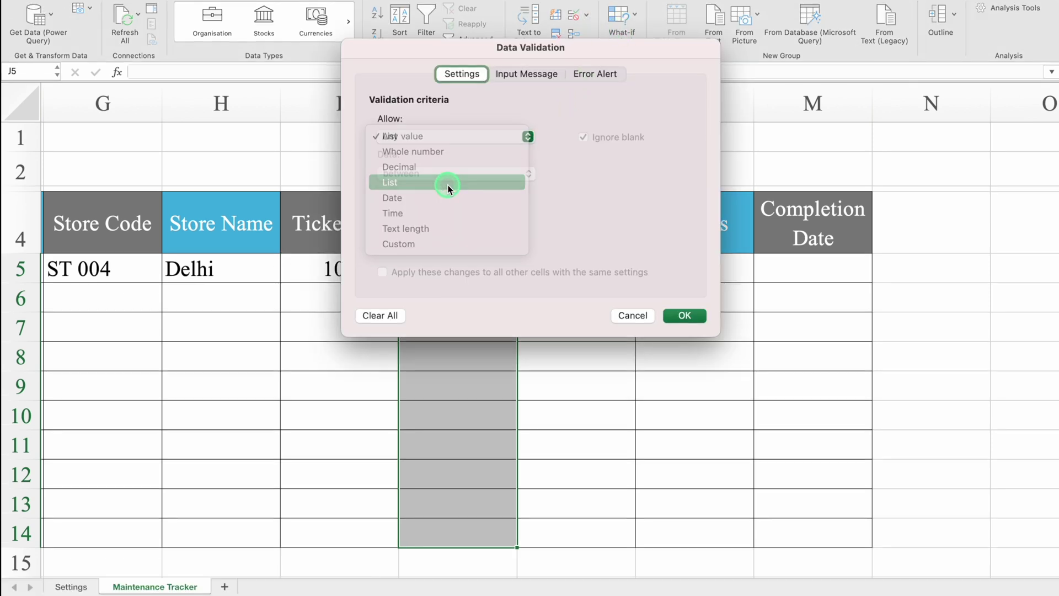
left_click(433, 210)
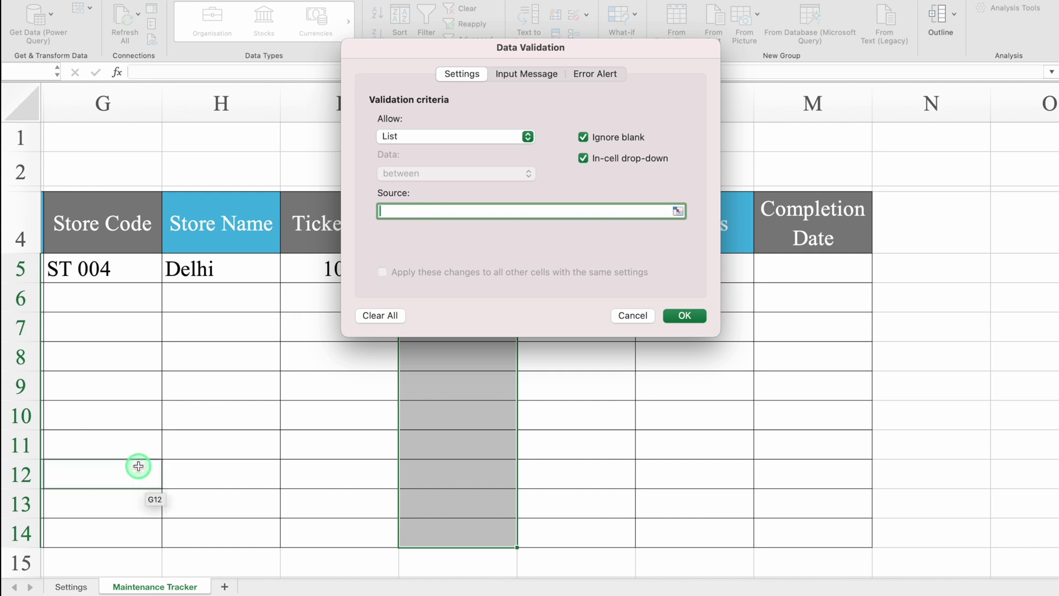
left_click(76, 585)
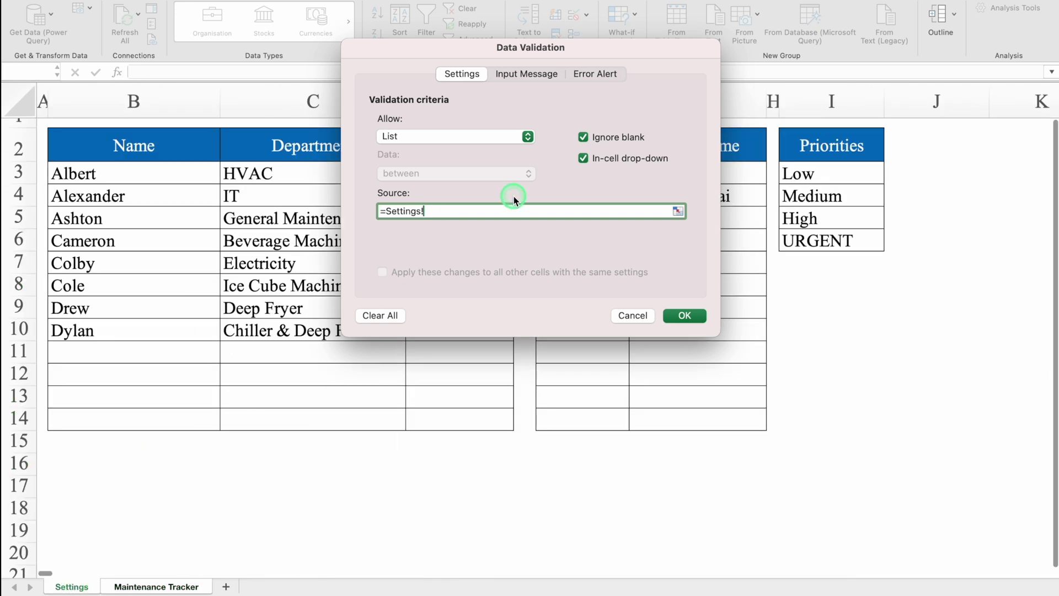
left_click(837, 175)
left_click_drag(837, 175, 836, 240)
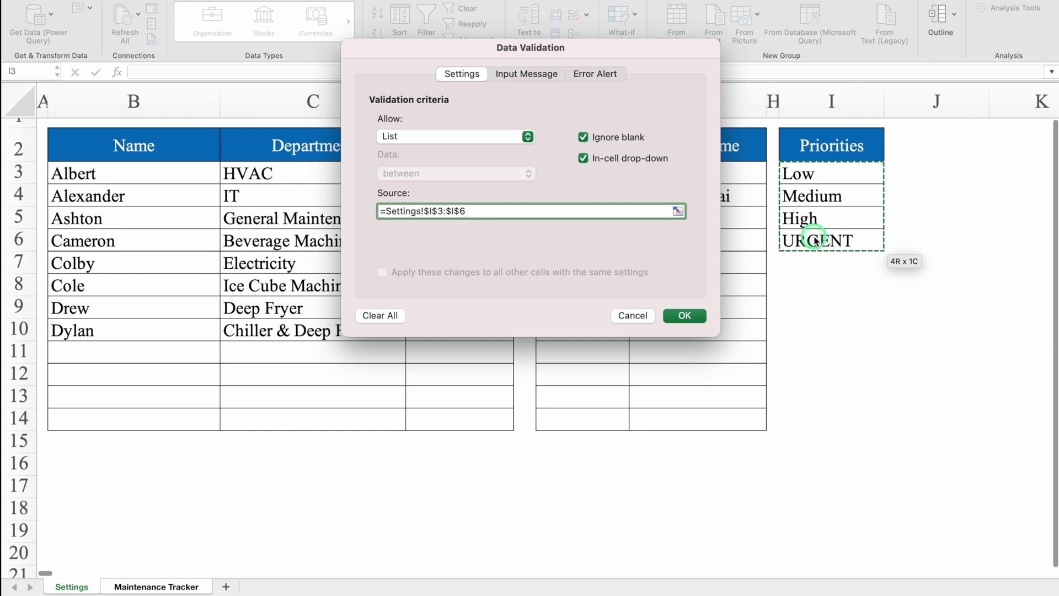
left_click(685, 315)
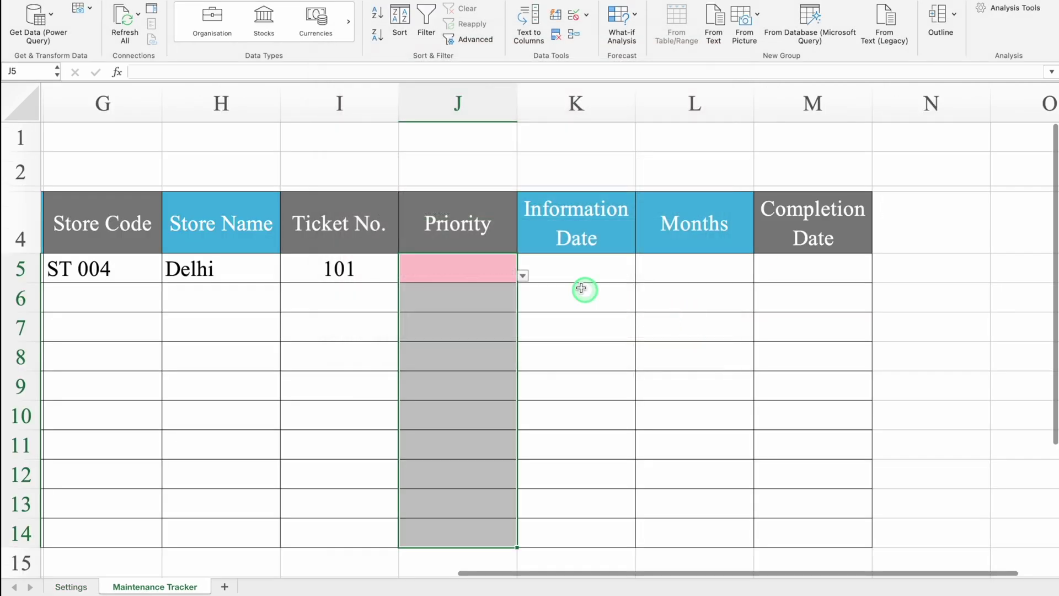
Choose Medium from the drop-down as the priority of ticket 101 in J5.
left_click(523, 275)
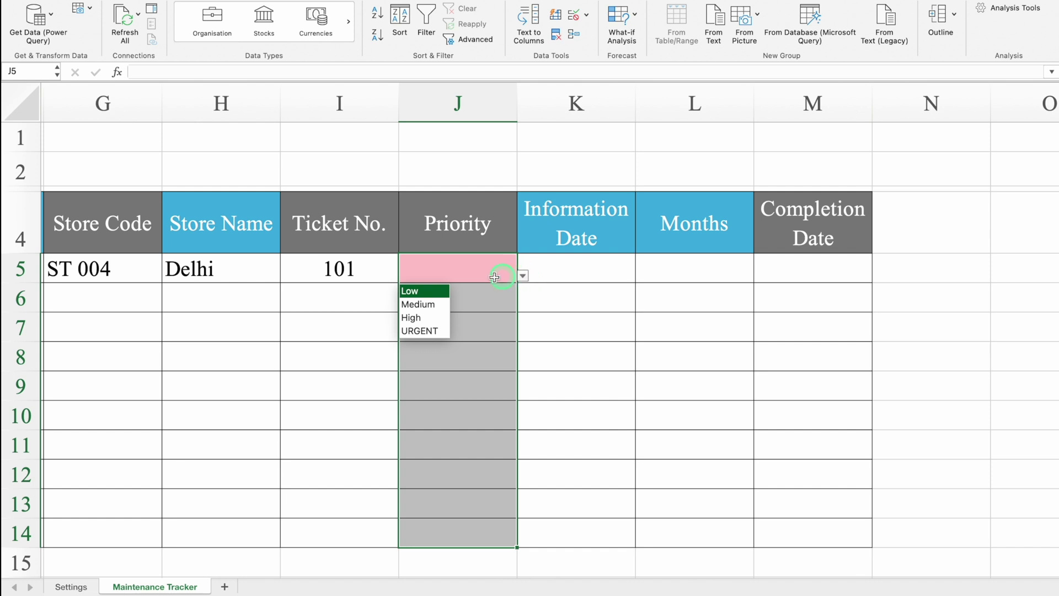
left_click(433, 305)
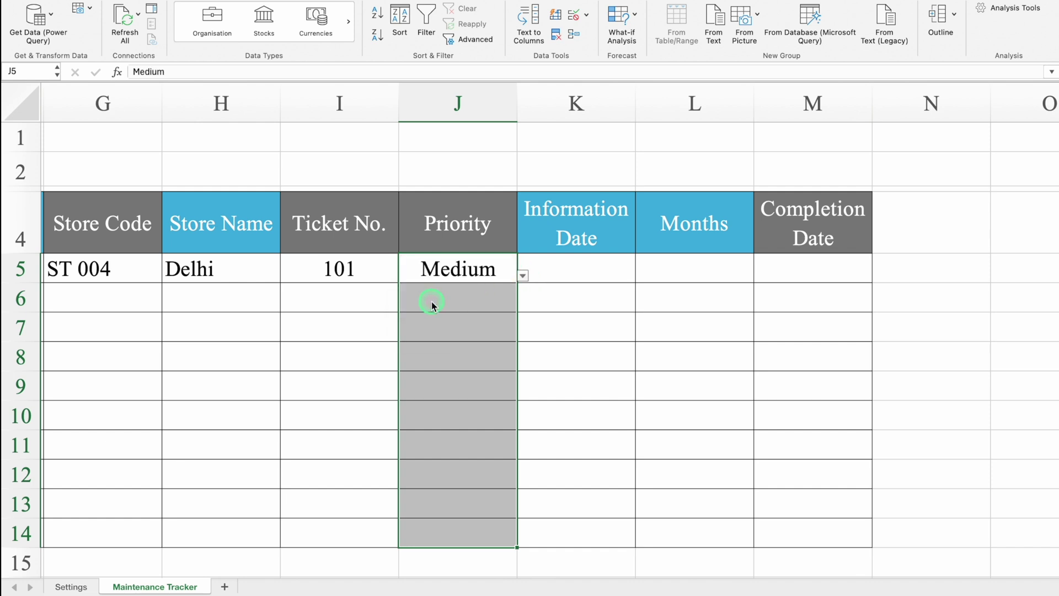
left_click(591, 268)
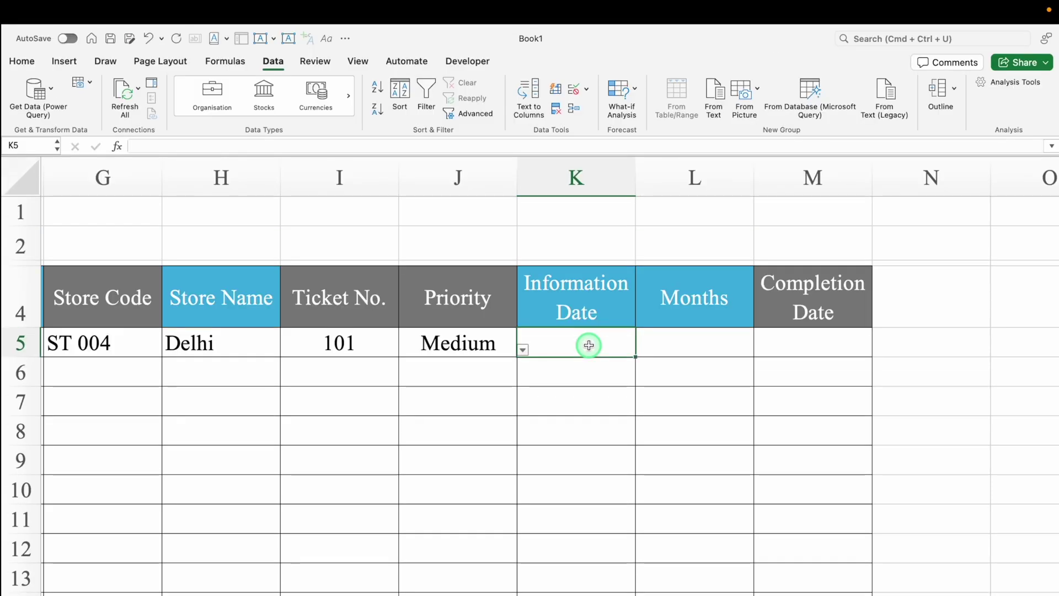
Enable iterative calculation in the application's calculation preferences, with maximum iterations of 100.
mouse_move(221, 3)
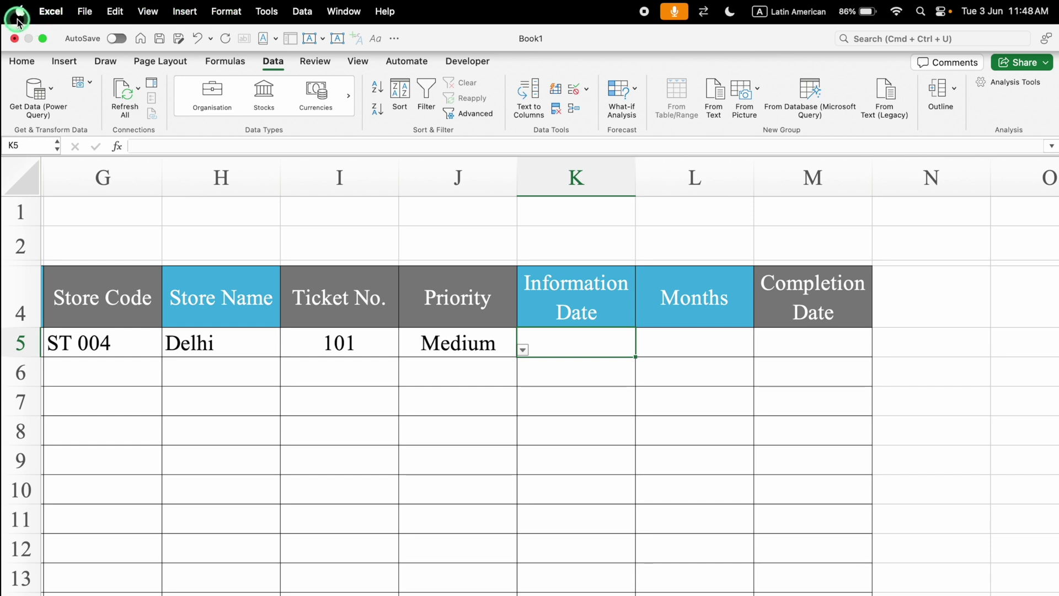
left_click(52, 12)
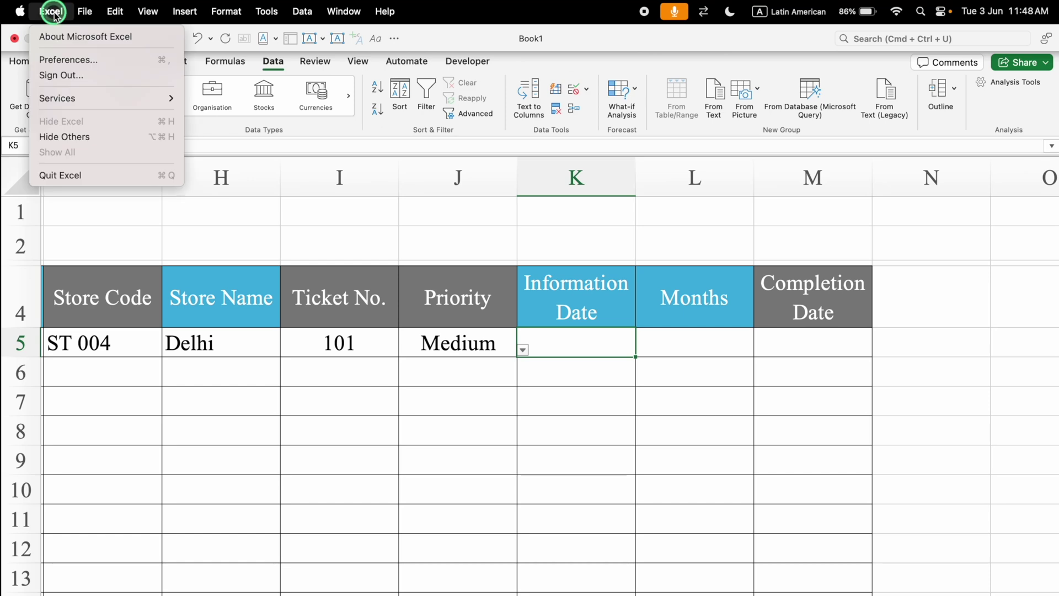
left_click(107, 64)
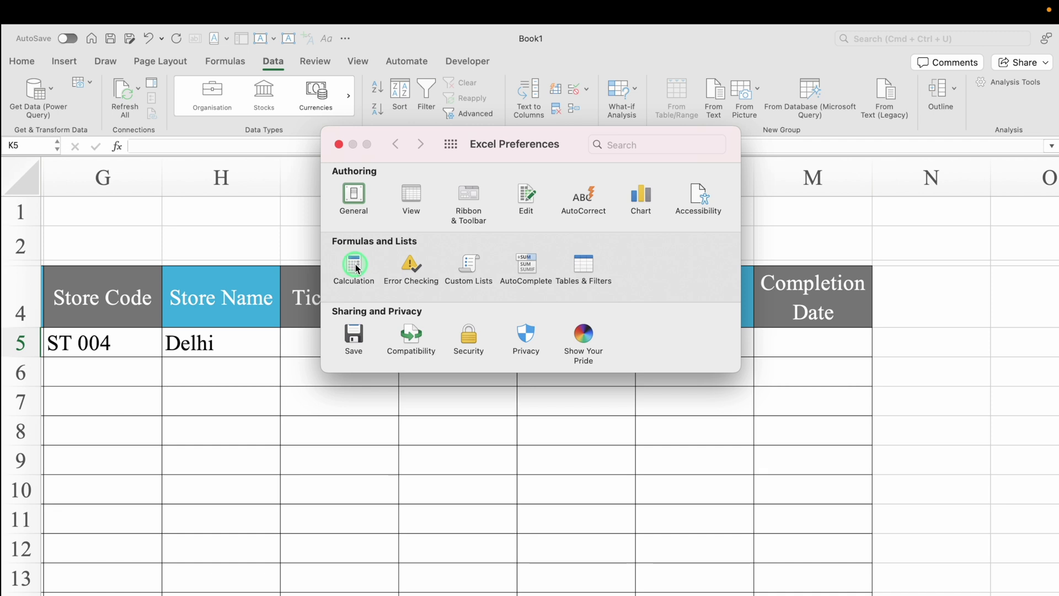
left_click(355, 266)
left_click(525, 339)
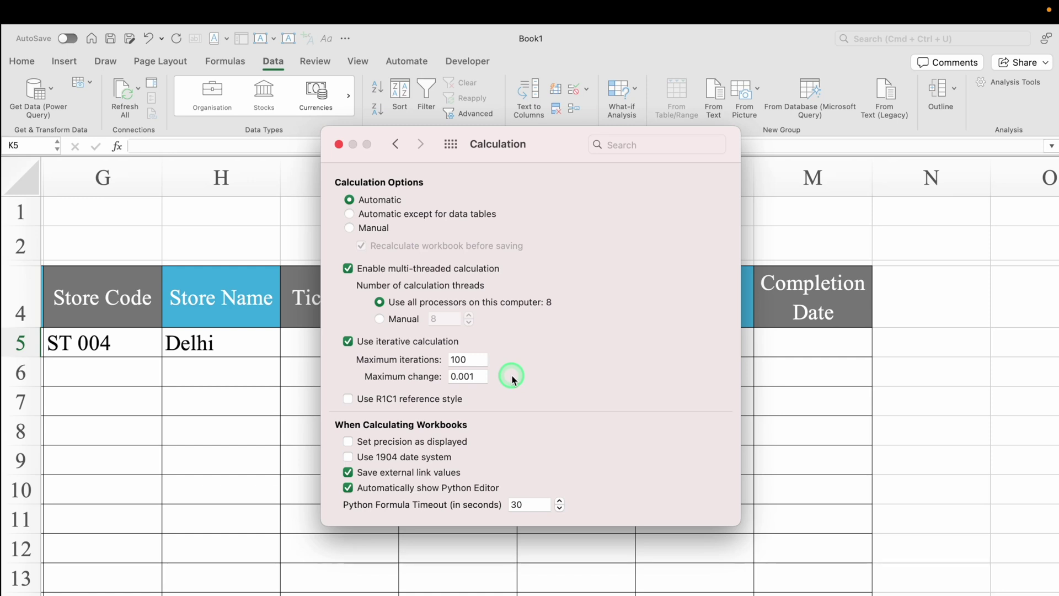
left_click(466, 360)
key("BackSpace")
left_click(339, 144)
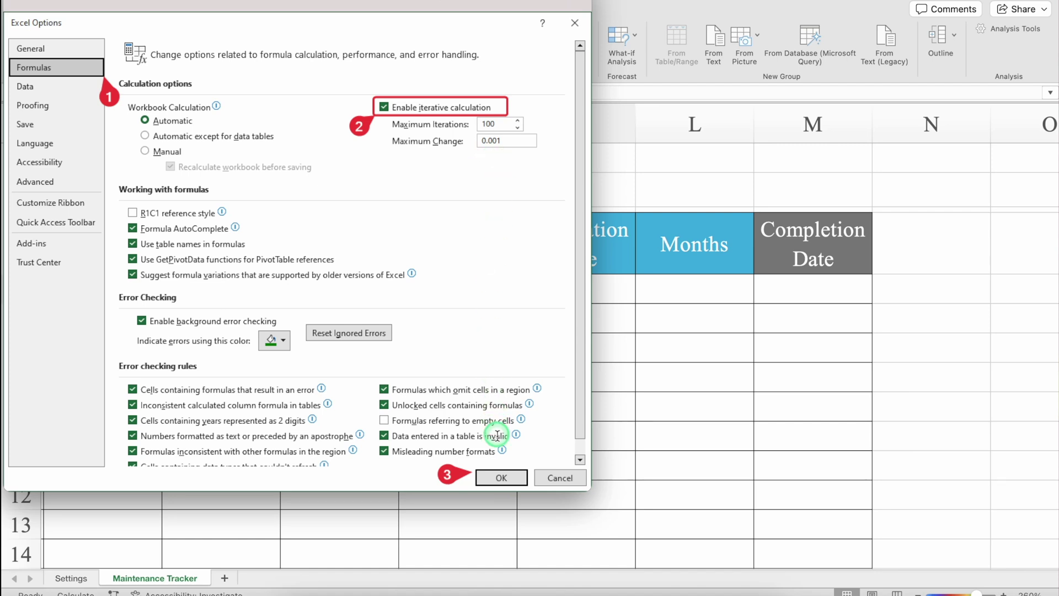
left_click(506, 477)
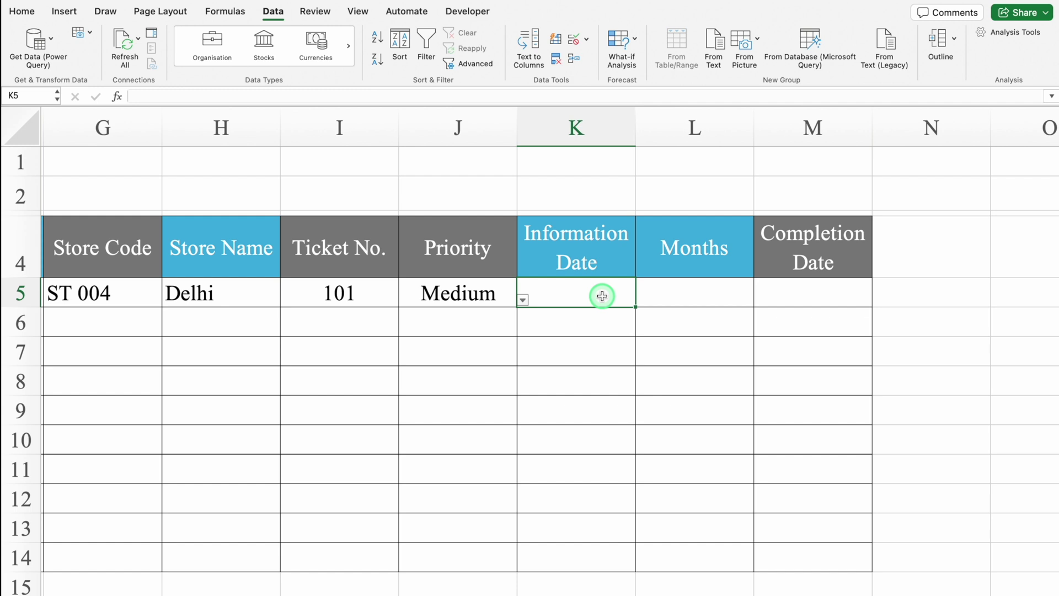
Enter the formula =NOW() in K5 as the Information Date of the first ticket.
type("=N")
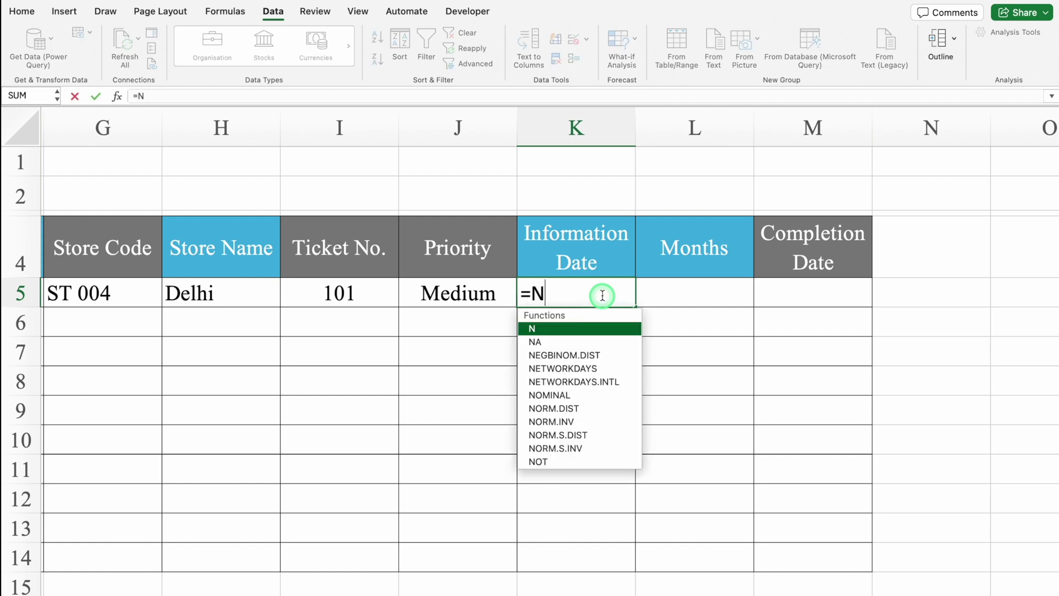
type("ow")
double_click(554, 329)
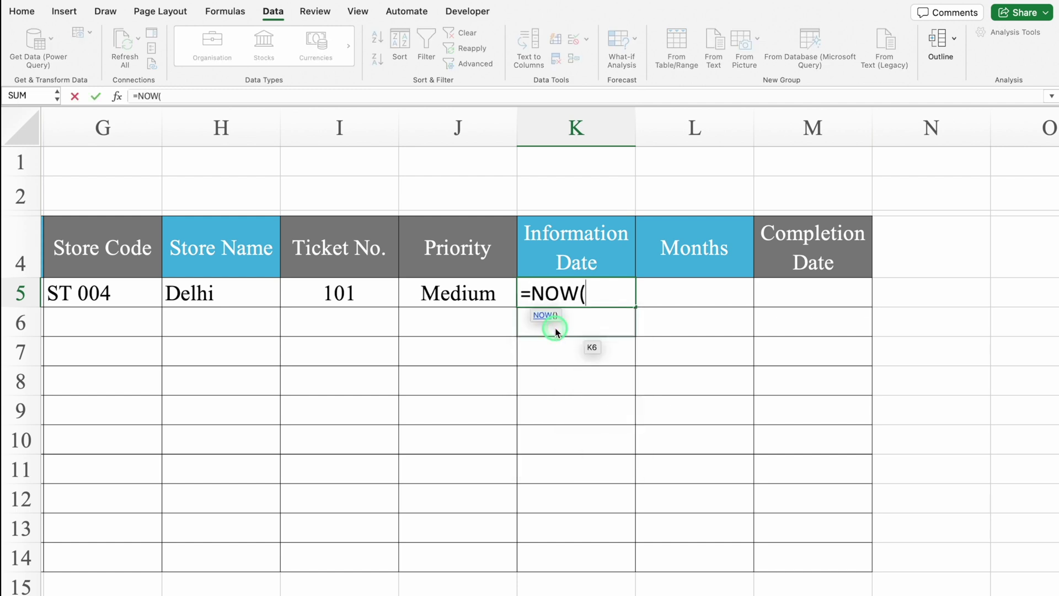
type(")")
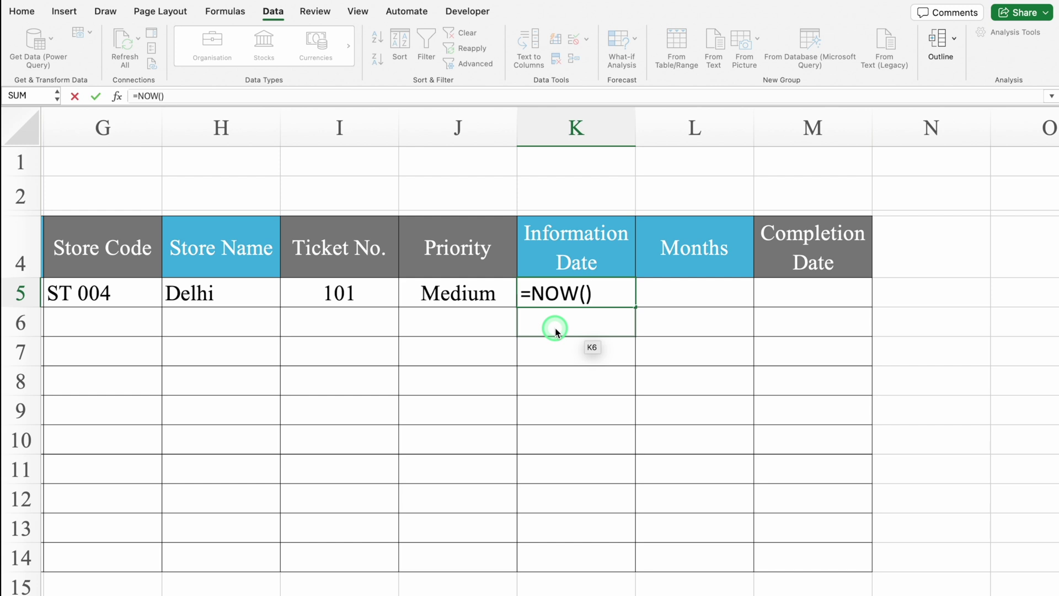
key("Return")
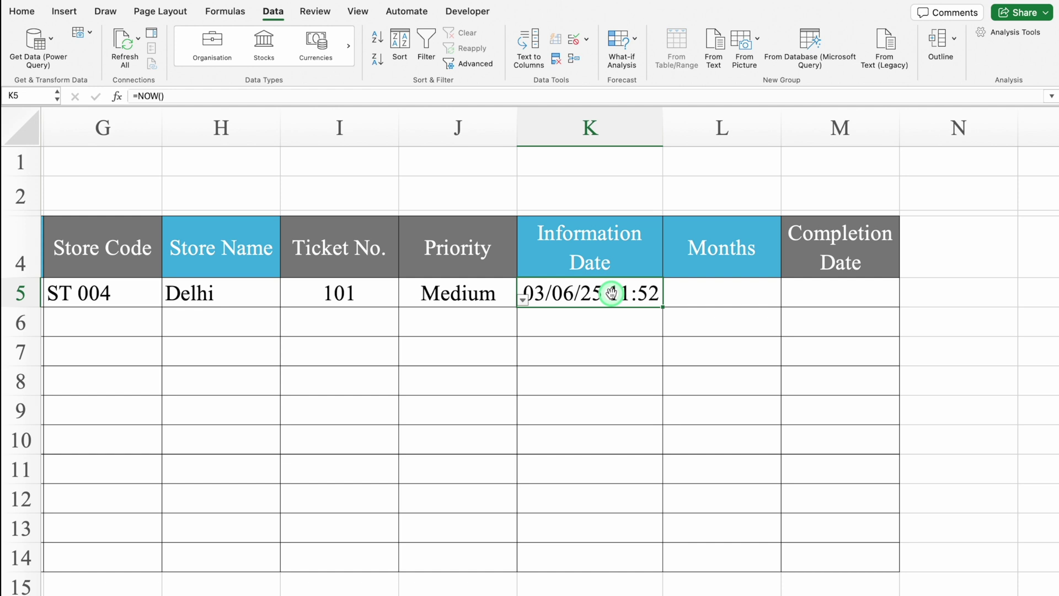
Format K5 as a date using the 14-Mar-12 type.
key("super+1")
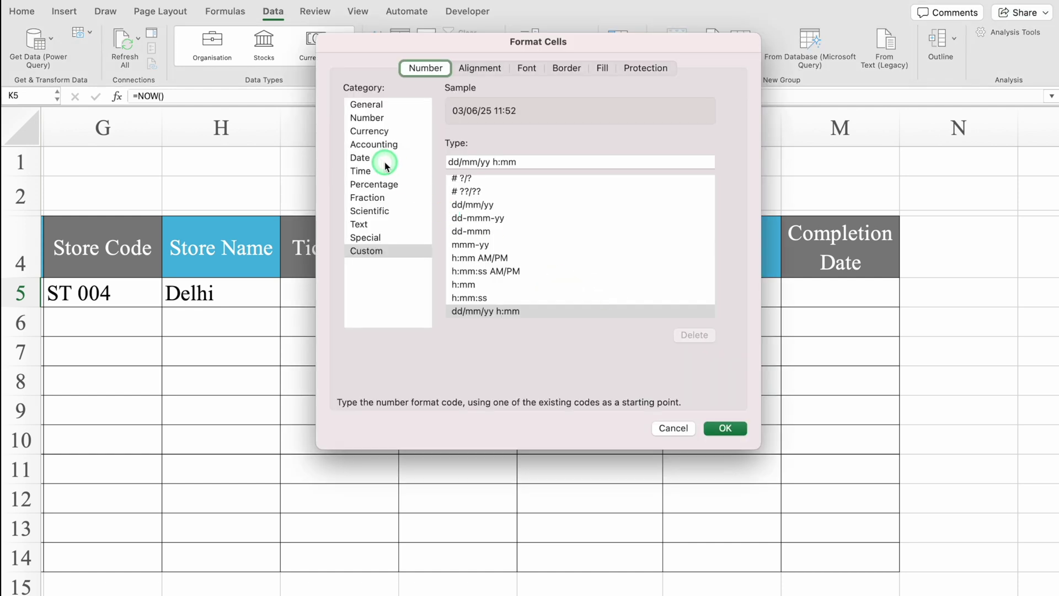
left_click(375, 160)
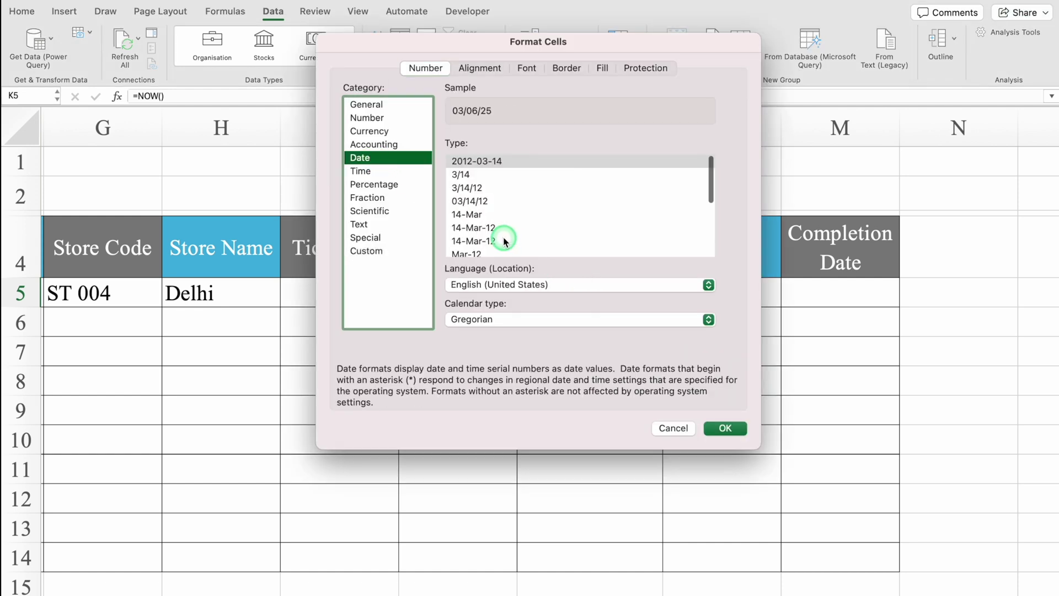
left_click(494, 229)
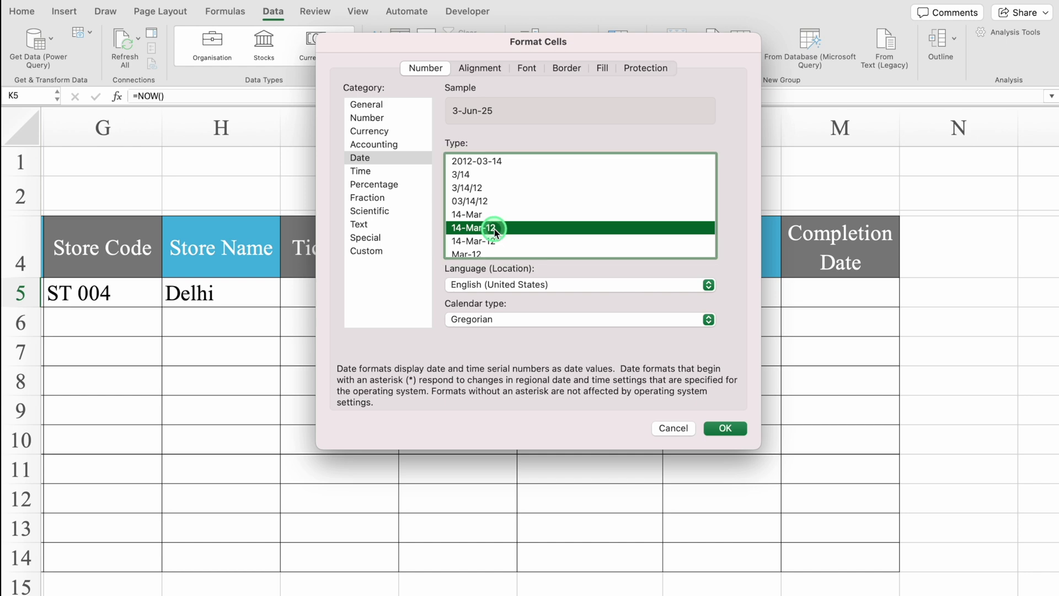
left_click(725, 428)
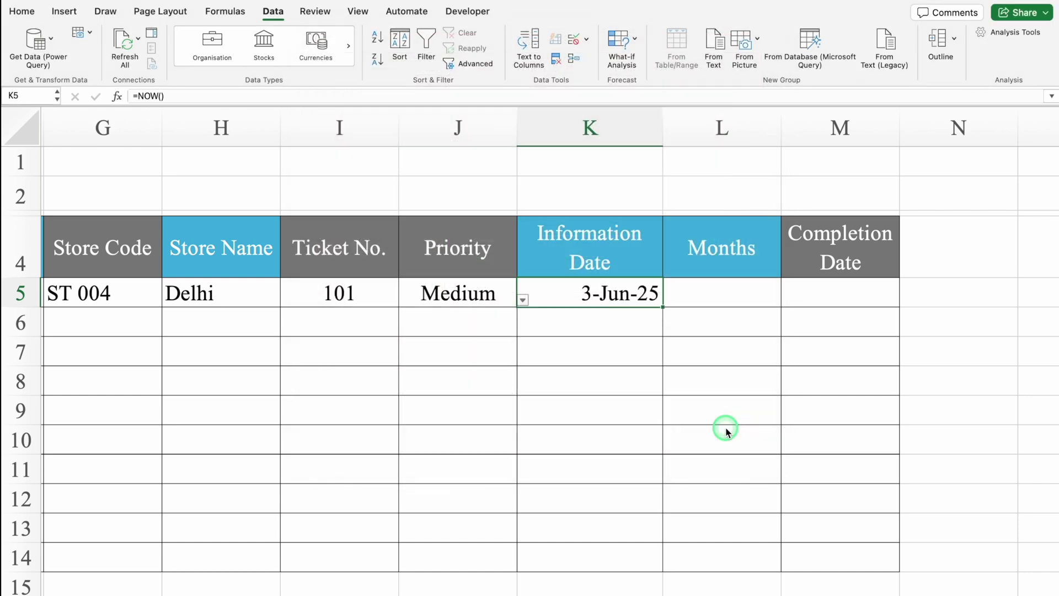
Centre the contents of the whole Information Date column K horizontally.
left_click(591, 126)
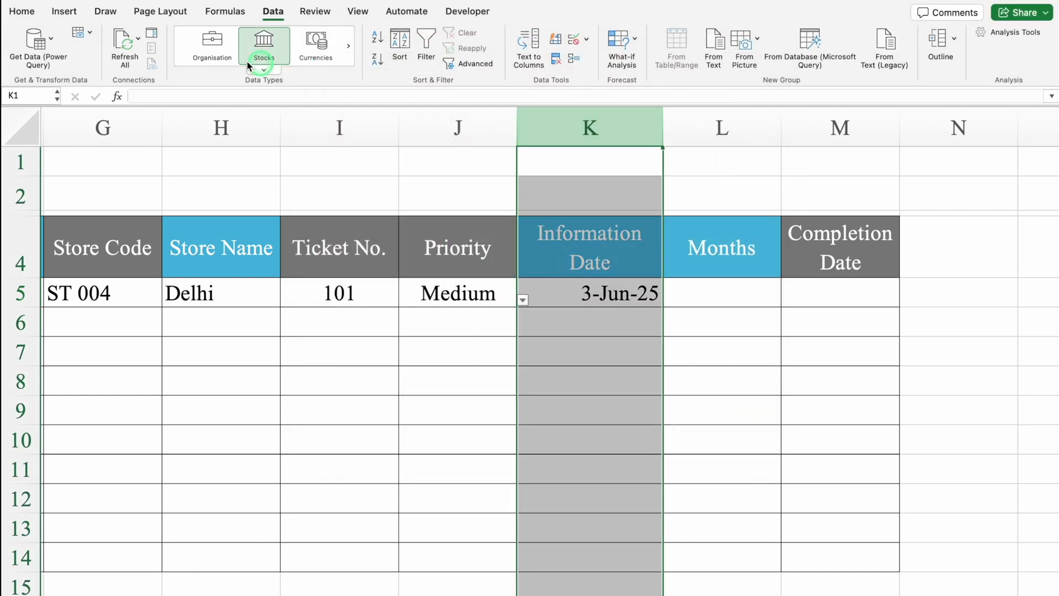
left_click(24, 12)
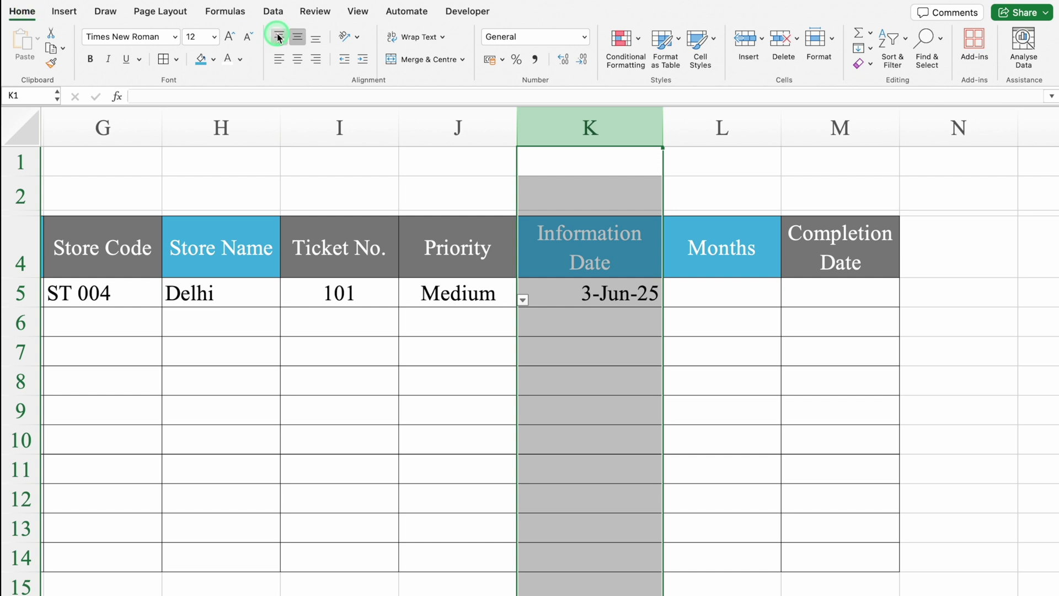
left_click(298, 59)
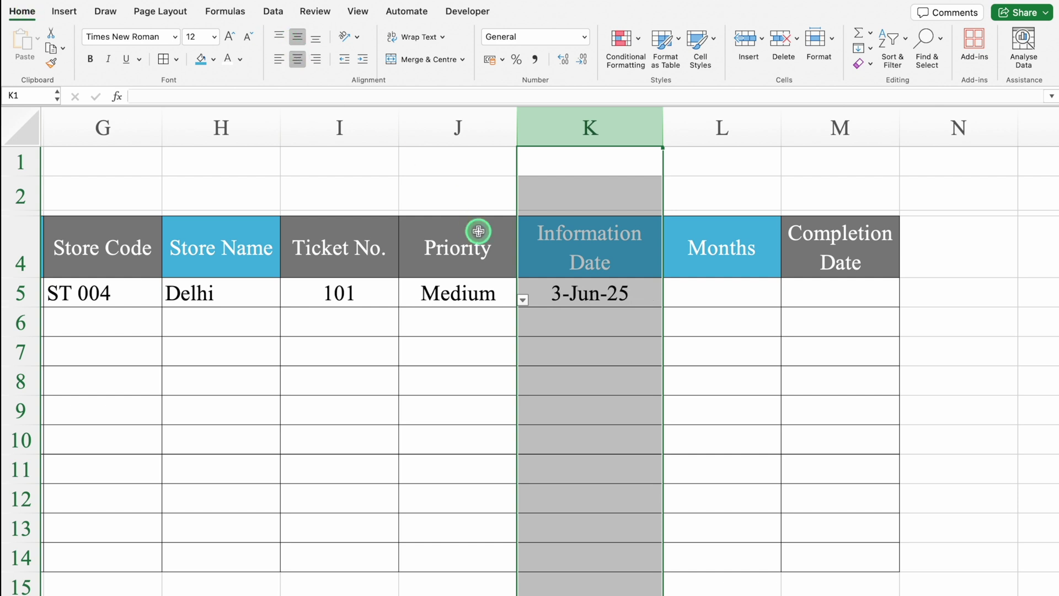
Extend the Information Date formula in K5 to =IF(K5="",NOW(),K5).
left_click(621, 290)
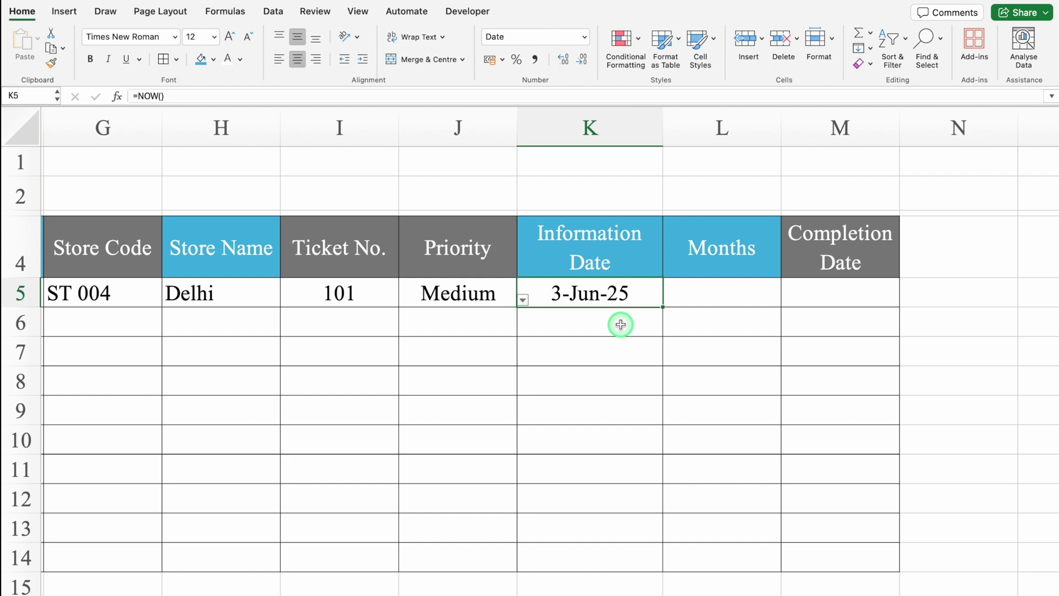
double_click(578, 296)
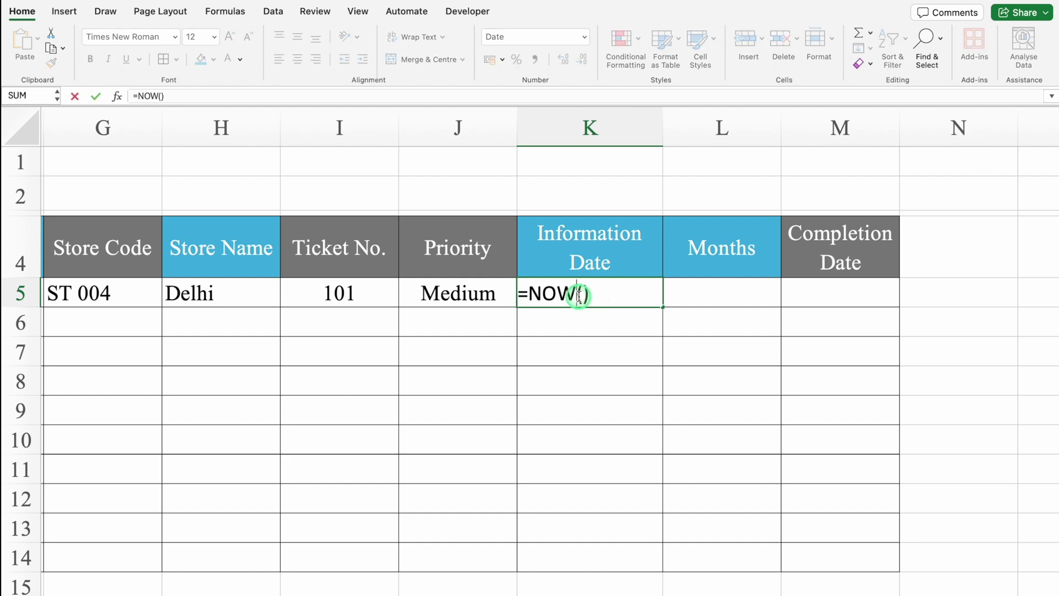
left_click(528, 293)
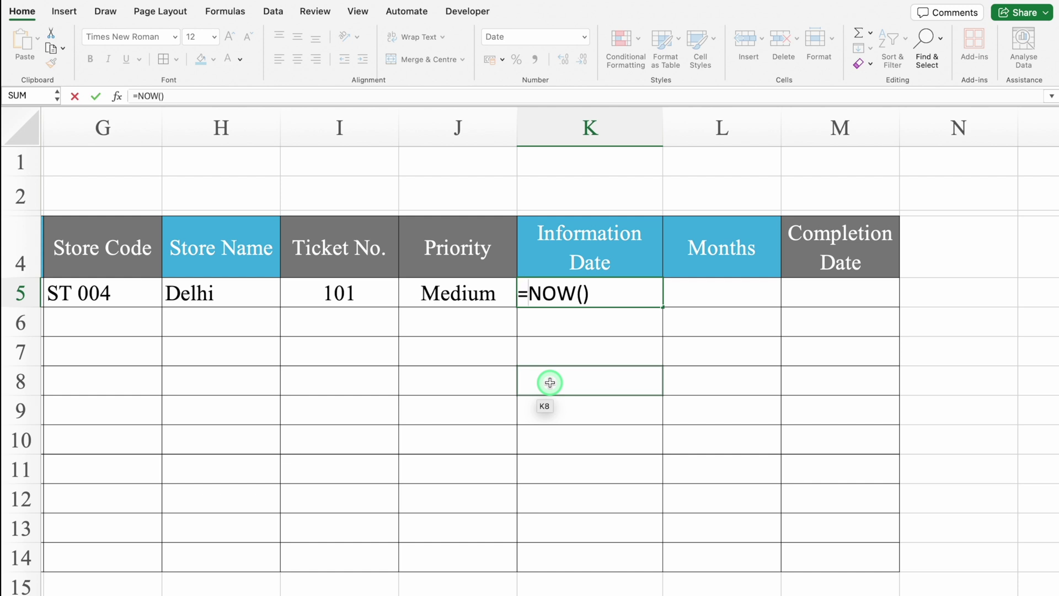
type("IF")
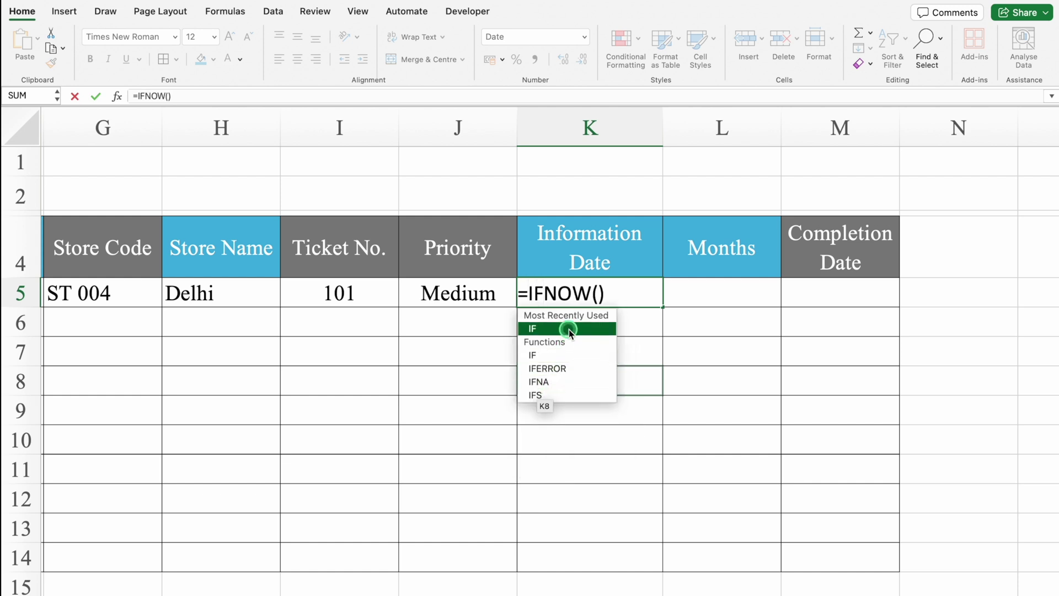
double_click(569, 329)
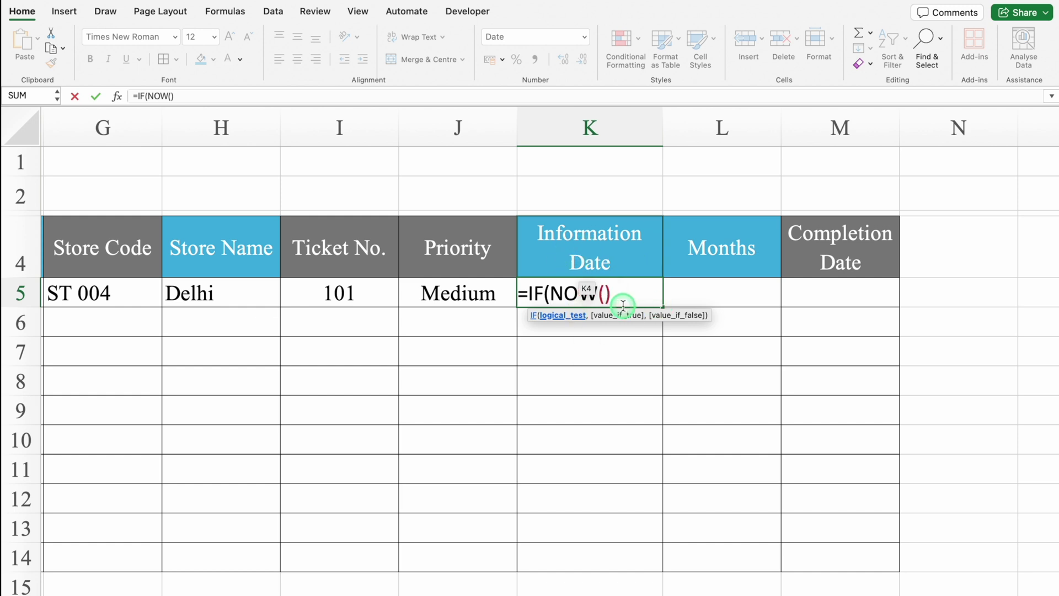
left_click(593, 260)
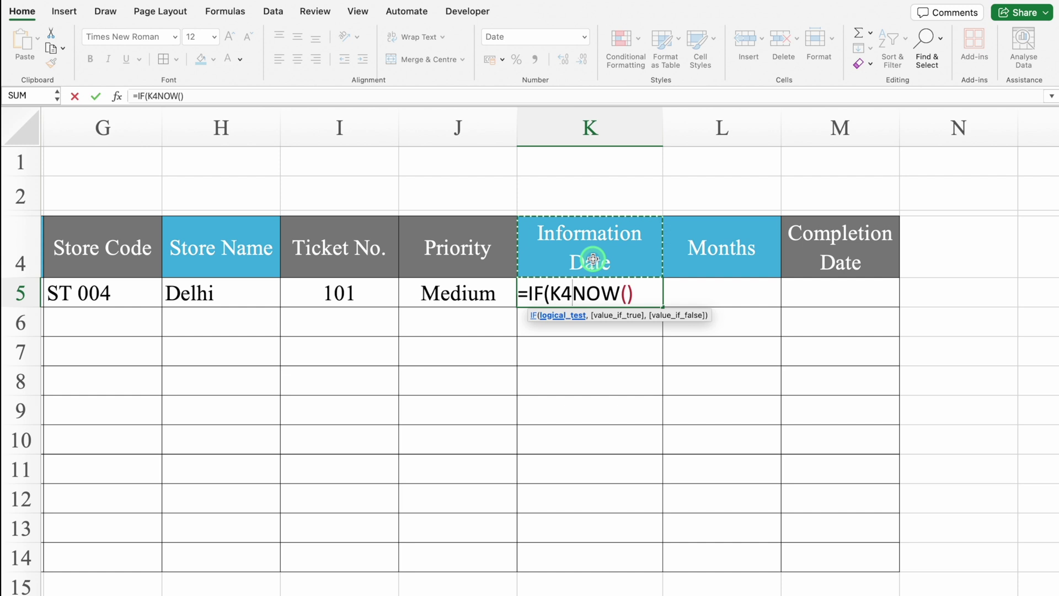
key("Down")
type("=")
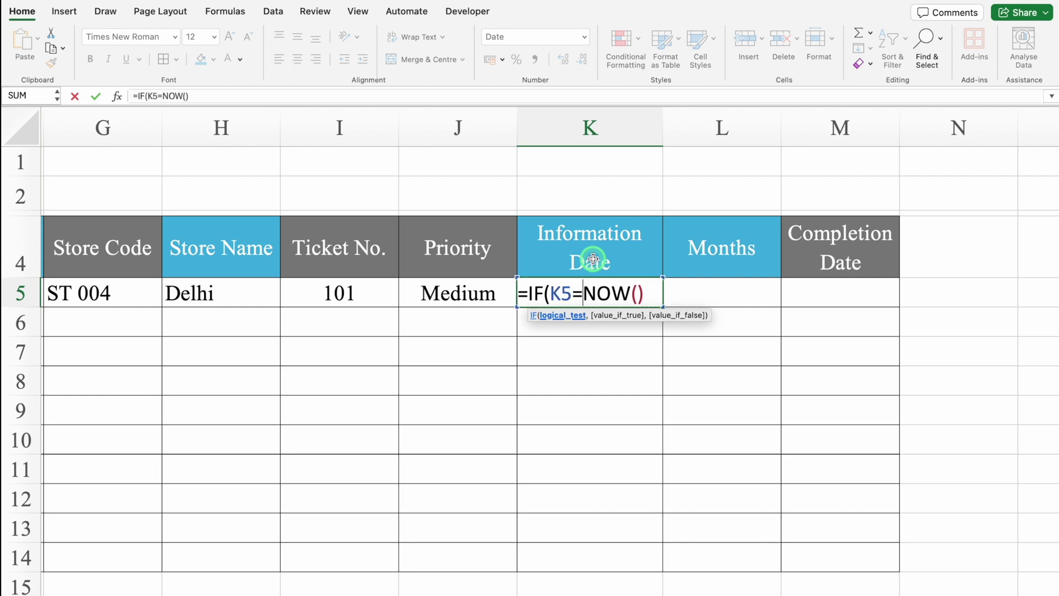
type("\"\"")
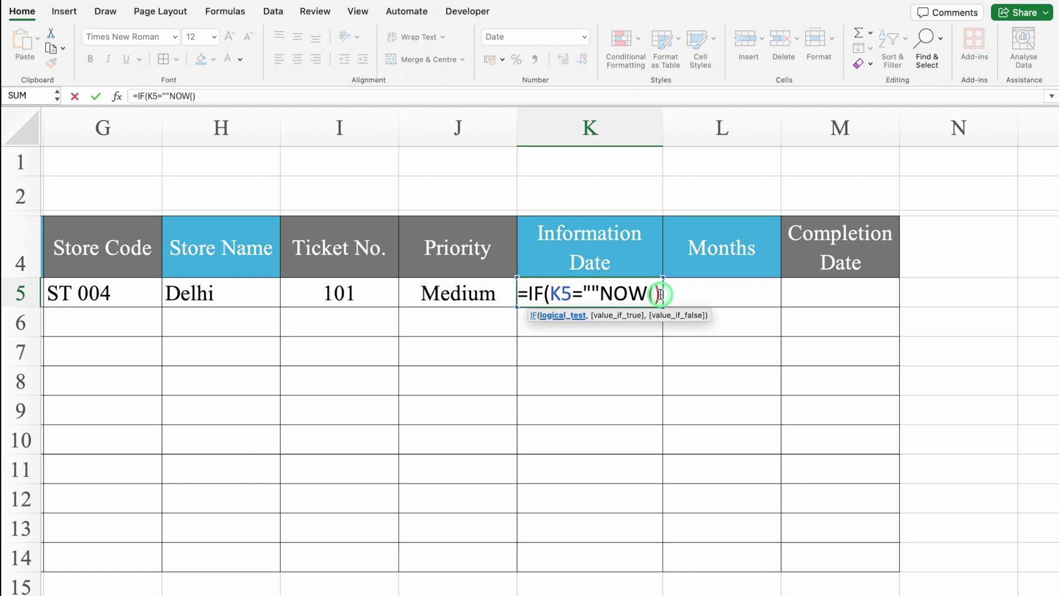
type(",")
left_click(548, 293)
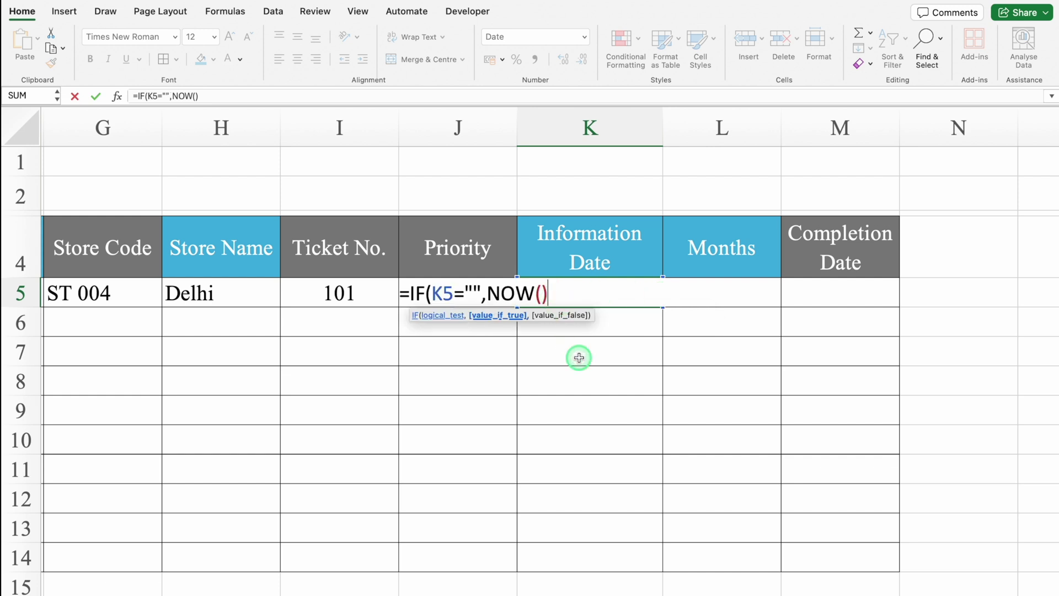
type(",")
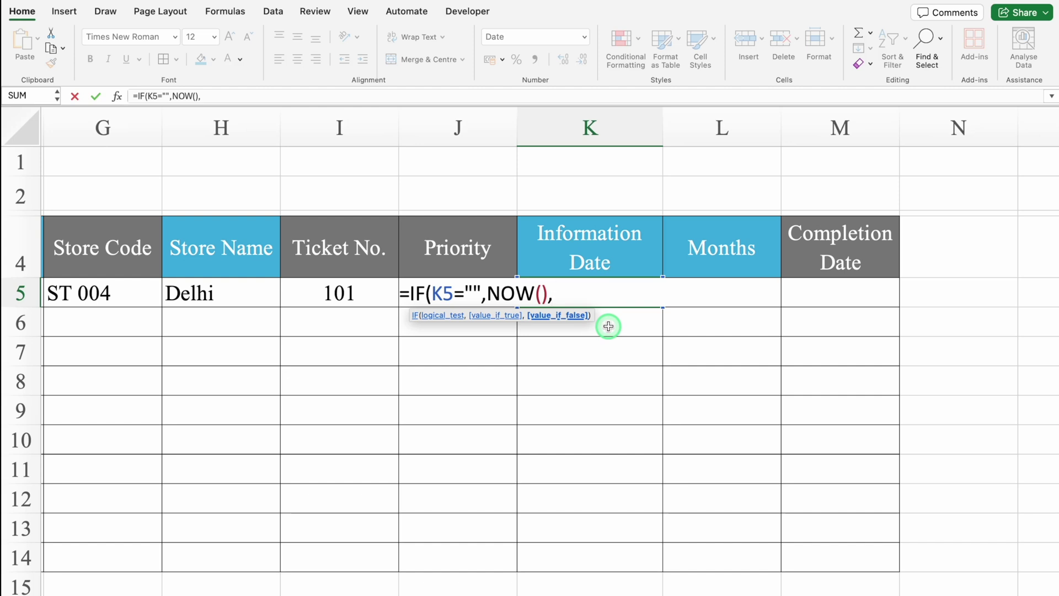
type("K5)")
key("Return")
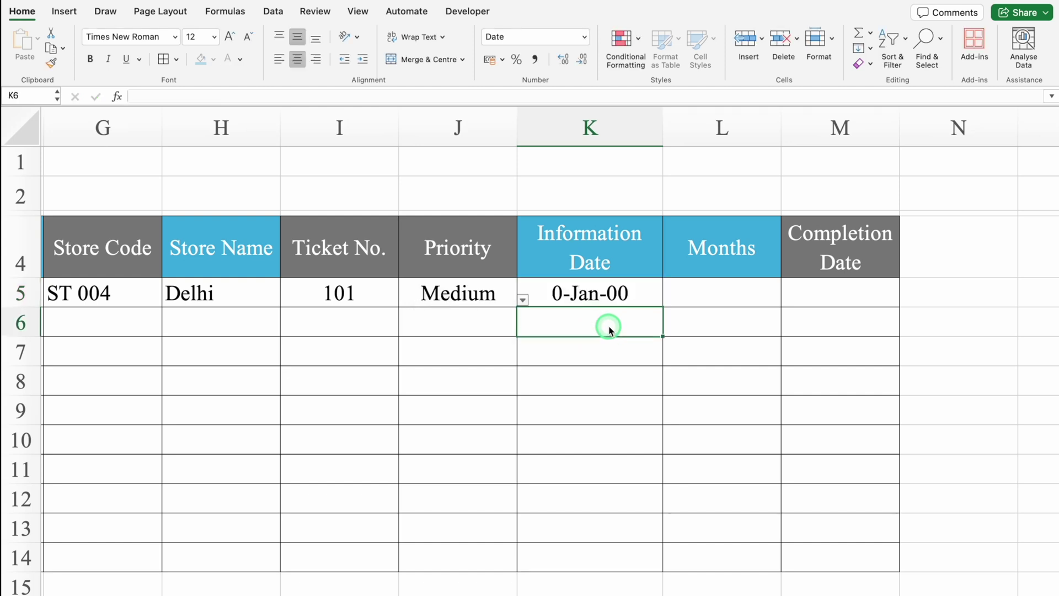
Wrap the Information Date formula in K5 in an outer IF with the logical test C5<>"".
left_click(622, 292)
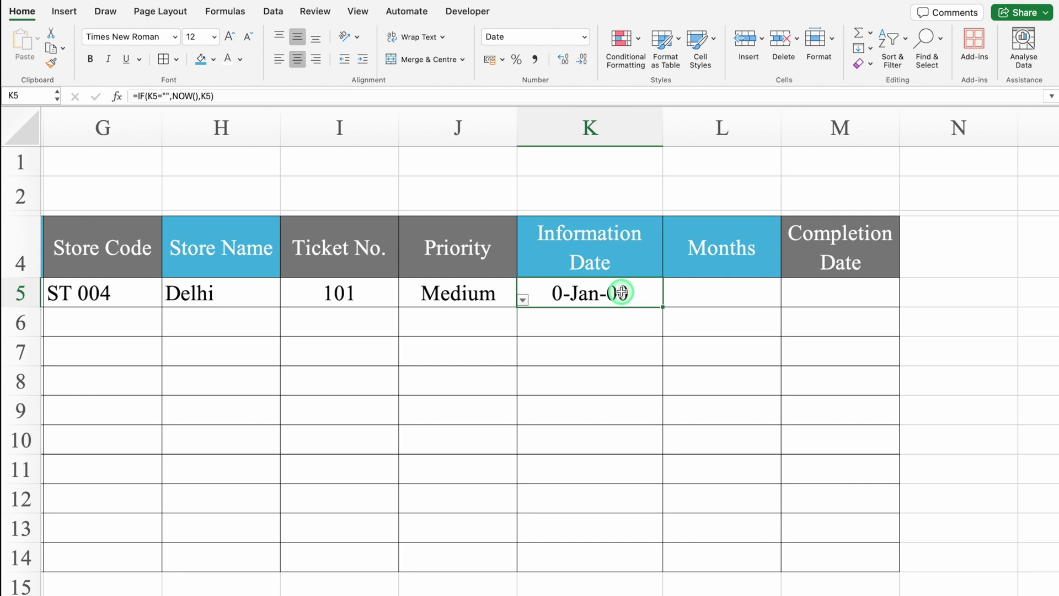
double_click(565, 293)
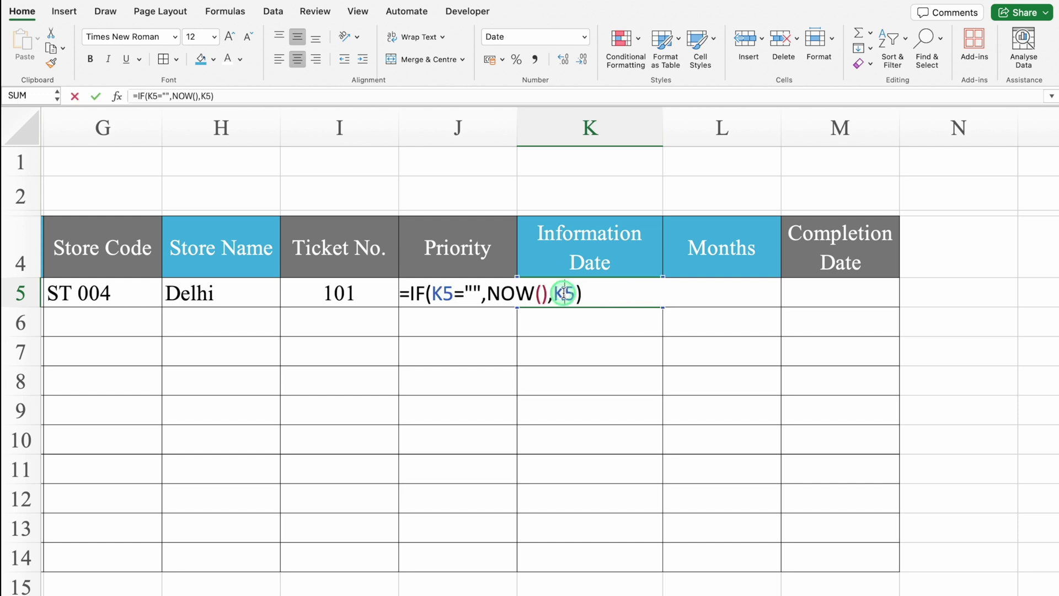
left_click(411, 294)
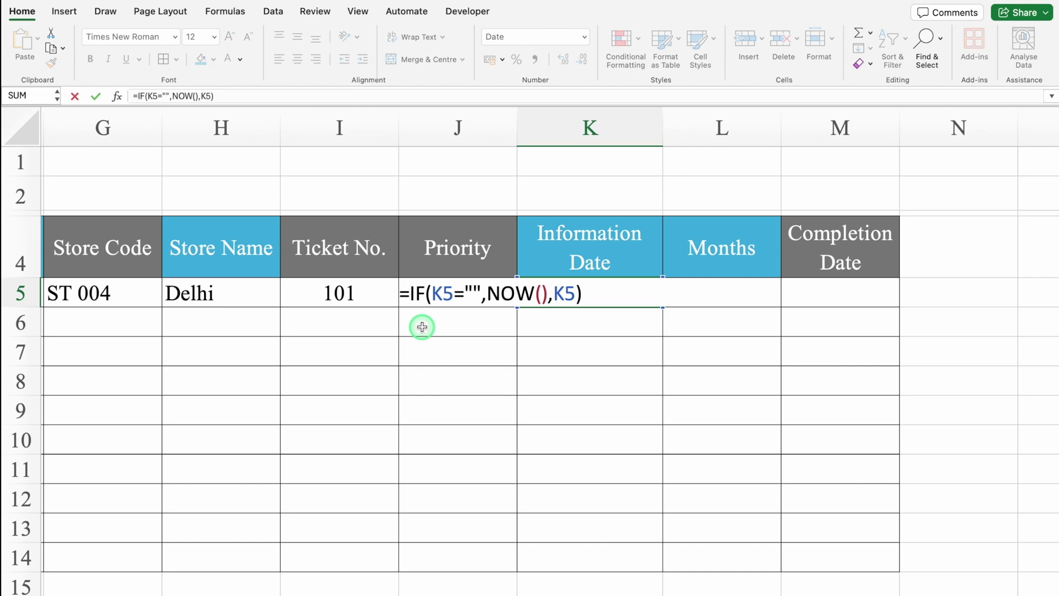
type("IF")
double_click(564, 329)
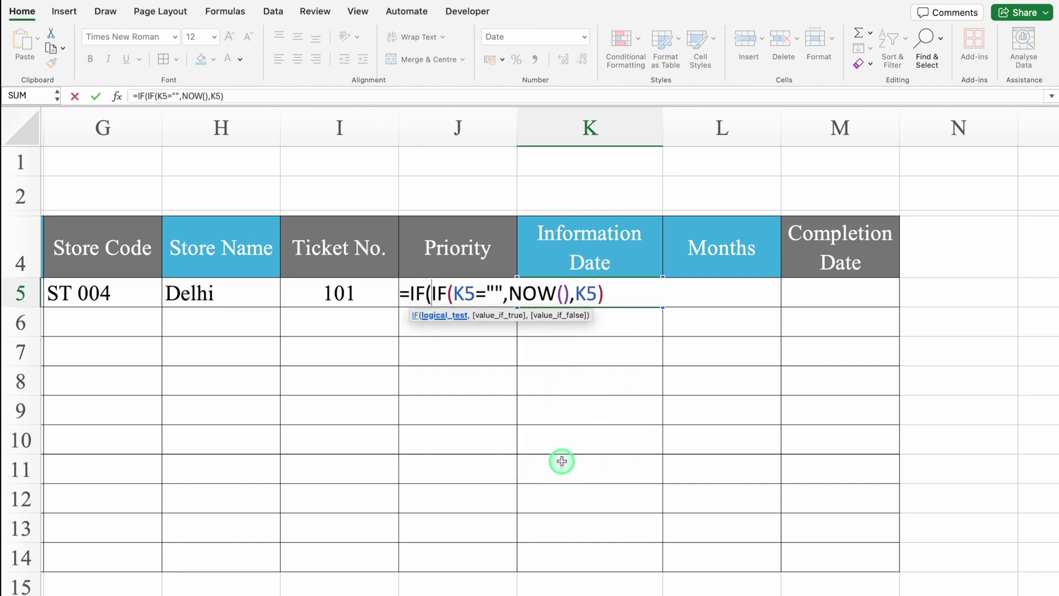
left_click_drag(560, 592, 90, 579)
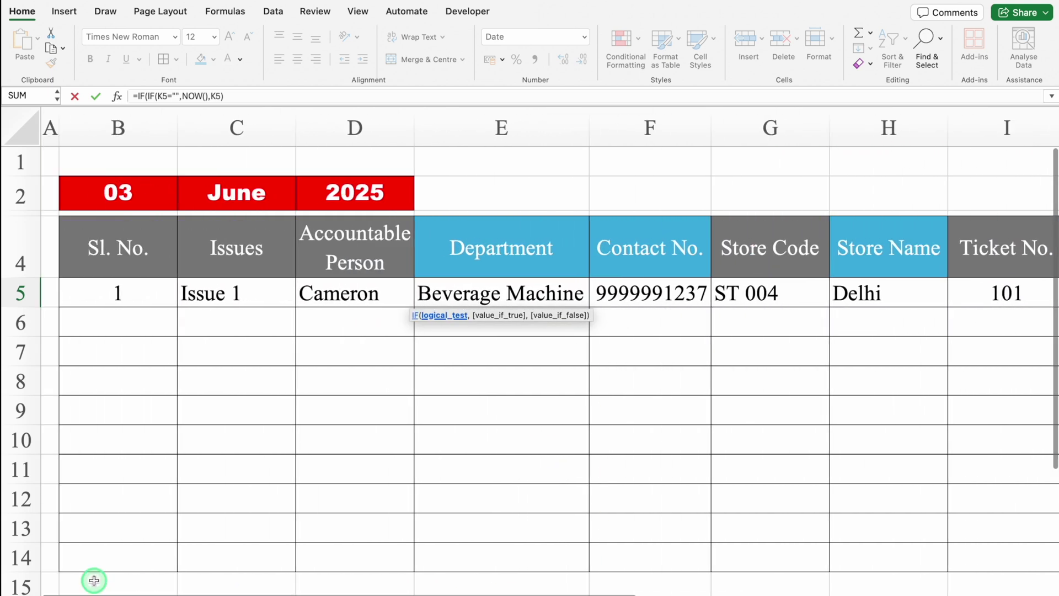
left_click(260, 293)
type("<")
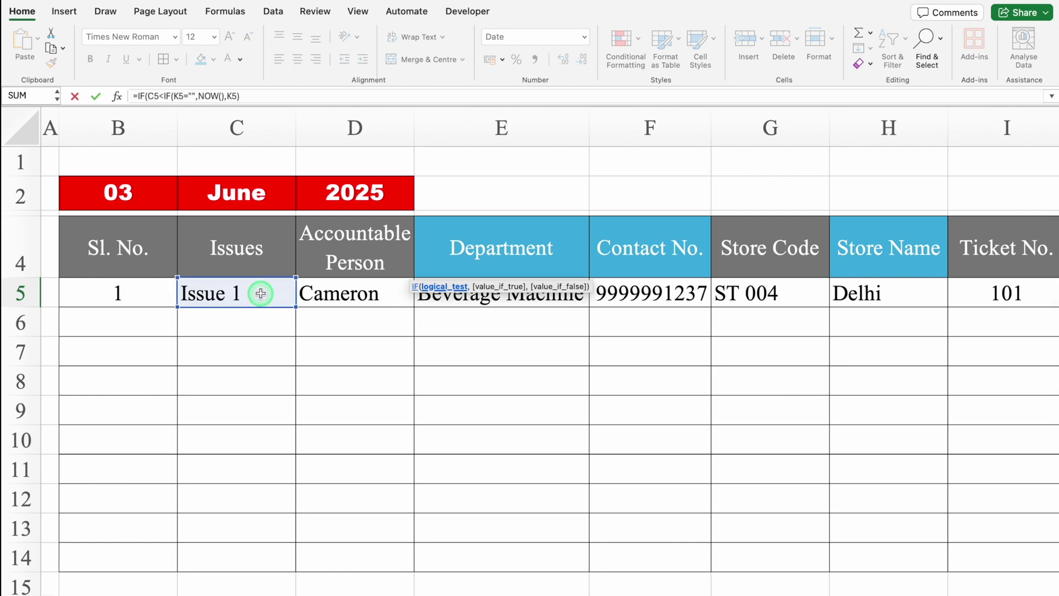
type(">\"\"")
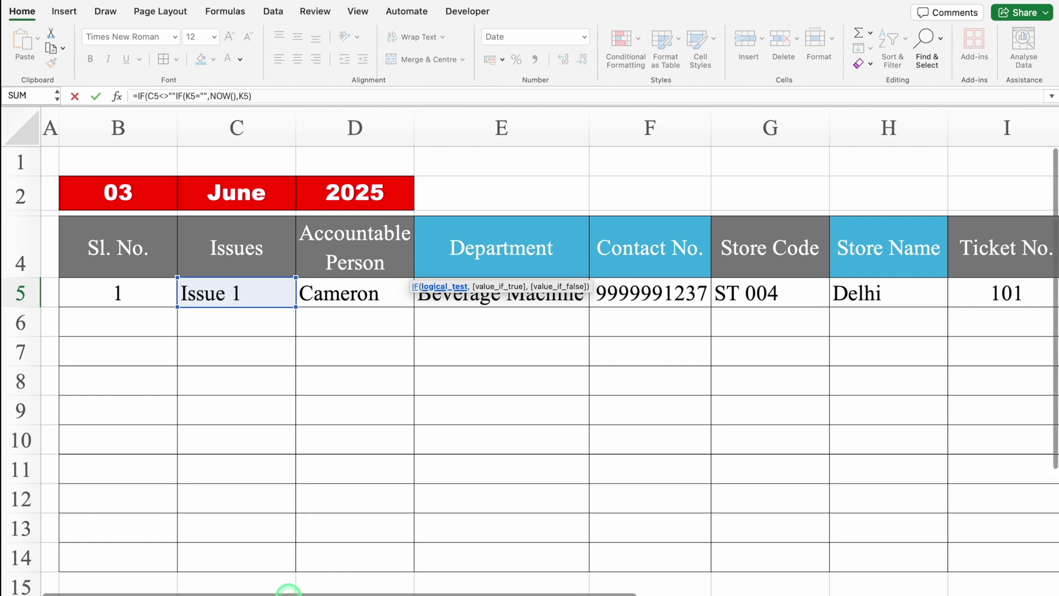
Add "" as the false value of the outer IF in K5, close the bracket and try to commit the formula.
left_click_drag(286, 592, 707, 591)
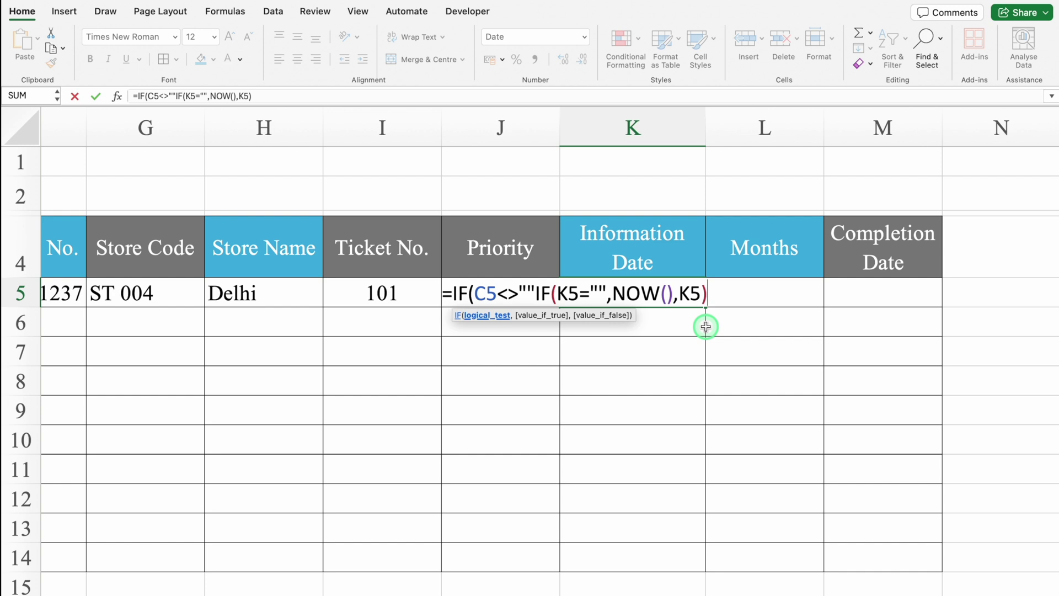
type(",")
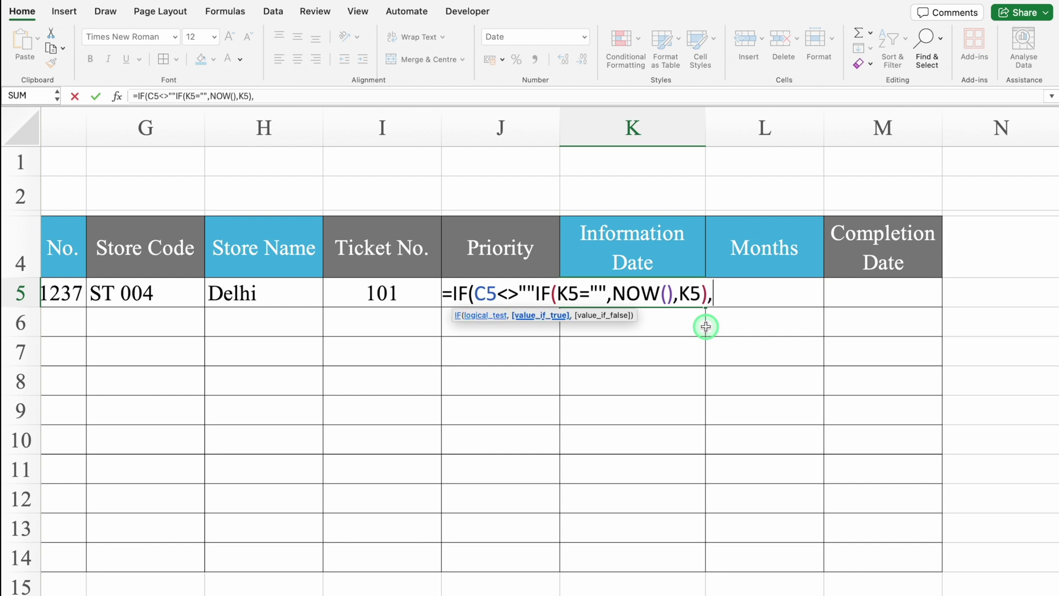
type("\"\"")
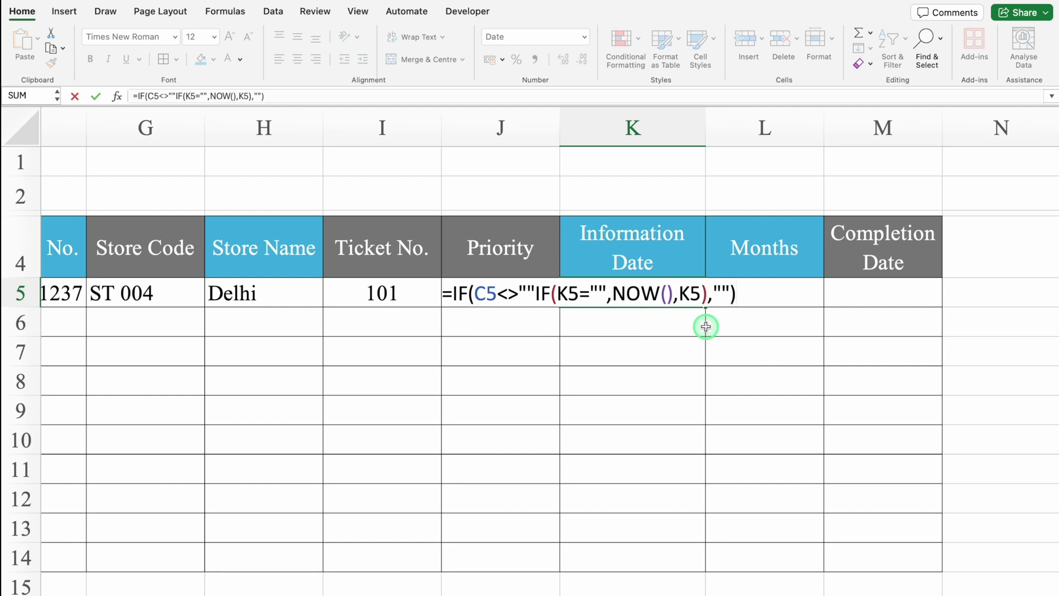
type(")")
key("Return")
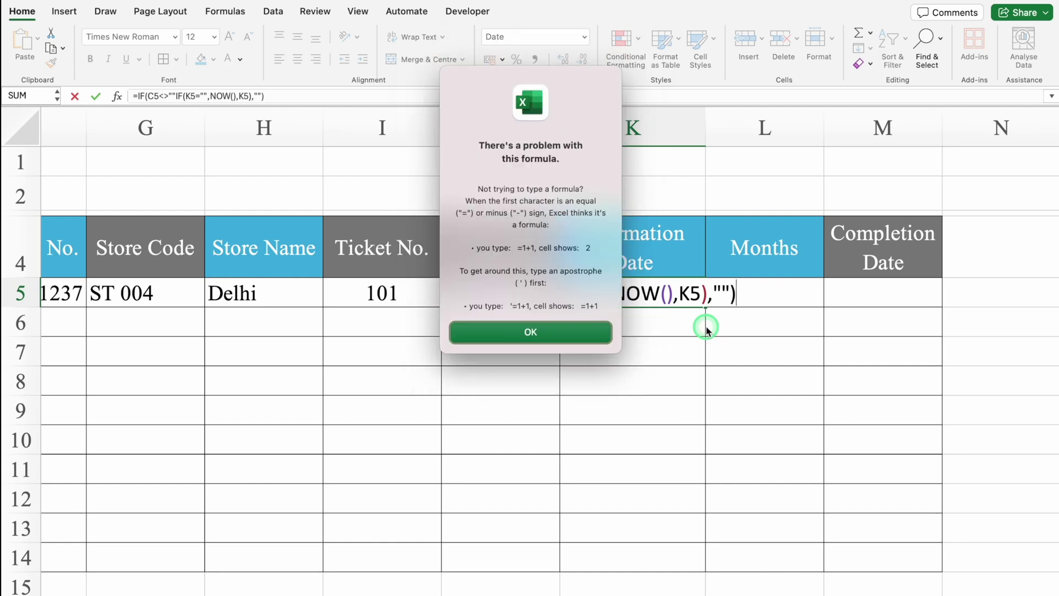
left_click(579, 332)
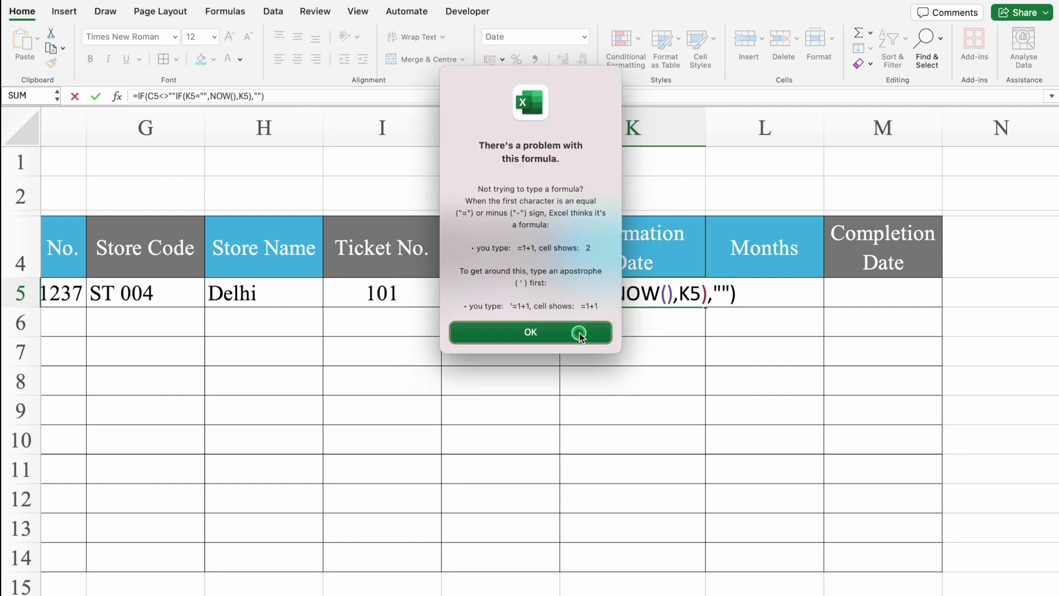
Insert a comma after the C5<>"" test and commit K5 as =IF(C5<>"",IF(K5="",NOW(),K5),"").
left_click(534, 291)
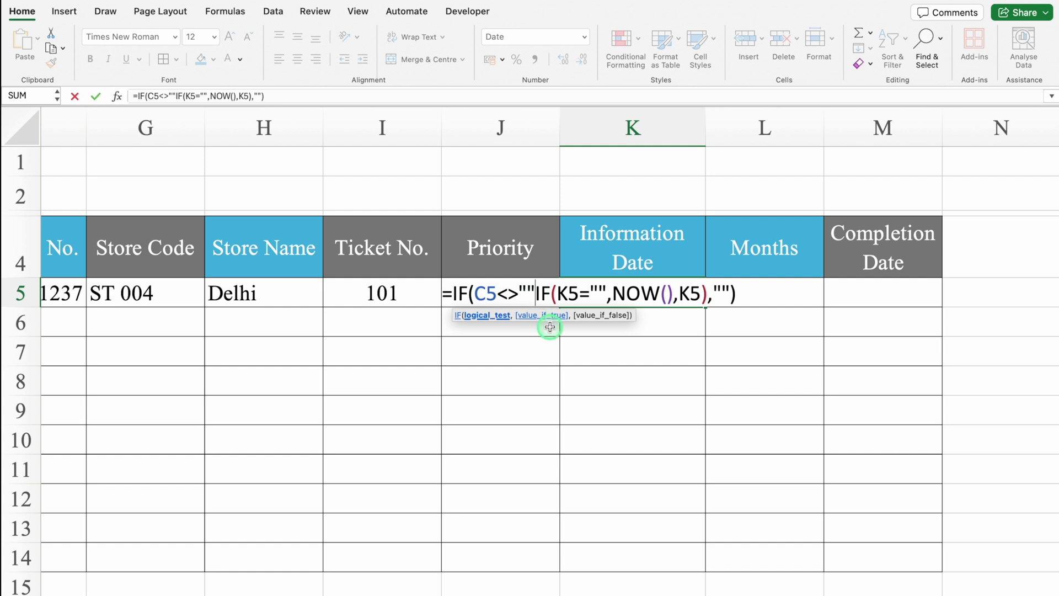
type(",")
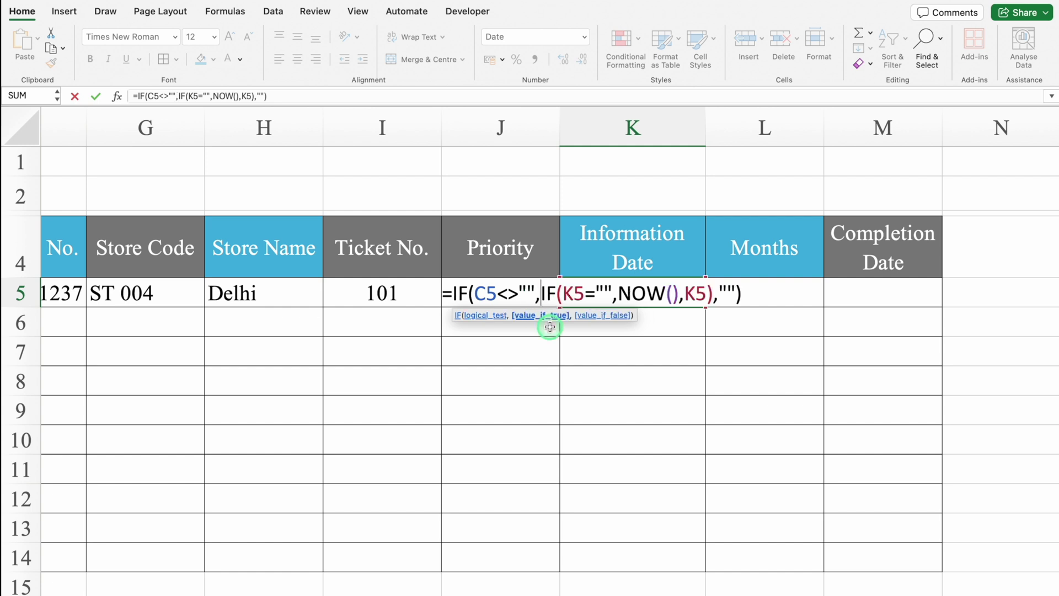
key("Return")
left_click(653, 291)
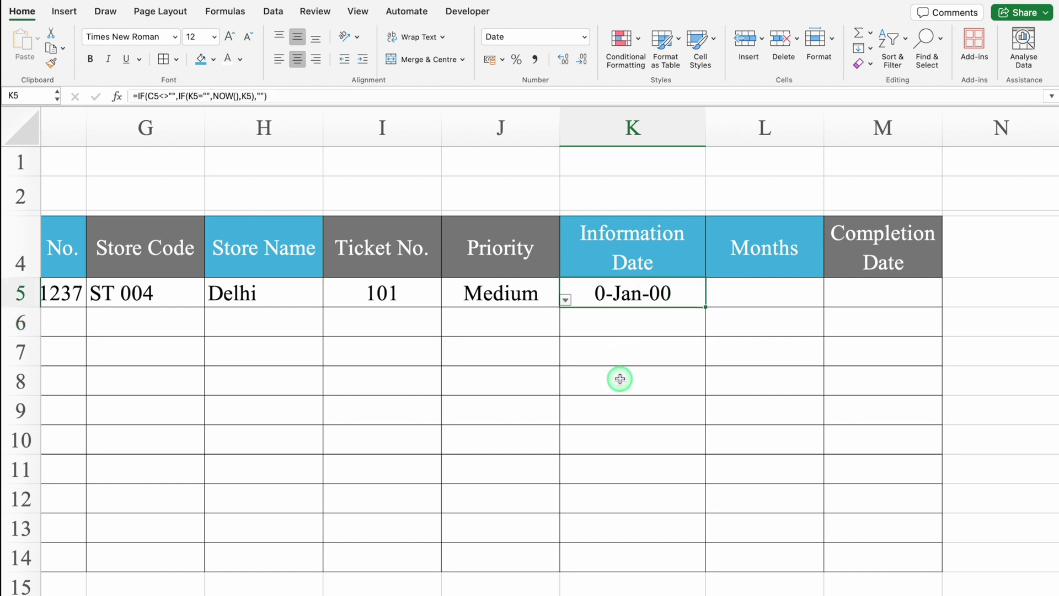
Clear the issue of the first ticket in C5 and check the Information Date in K5.
left_click_drag(607, 590, 193, 586)
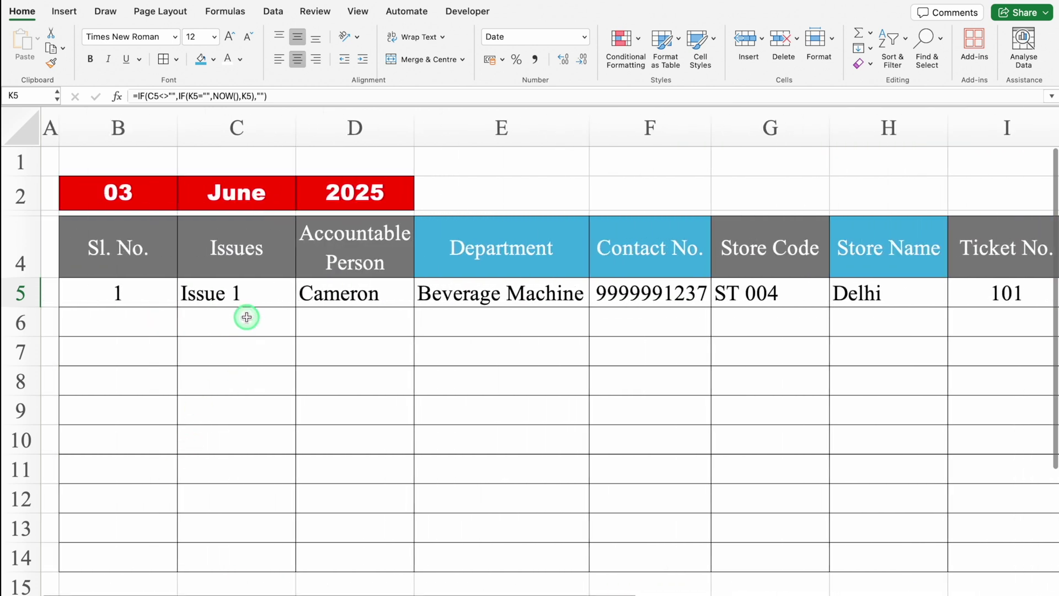
left_click(238, 300)
key("Delete")
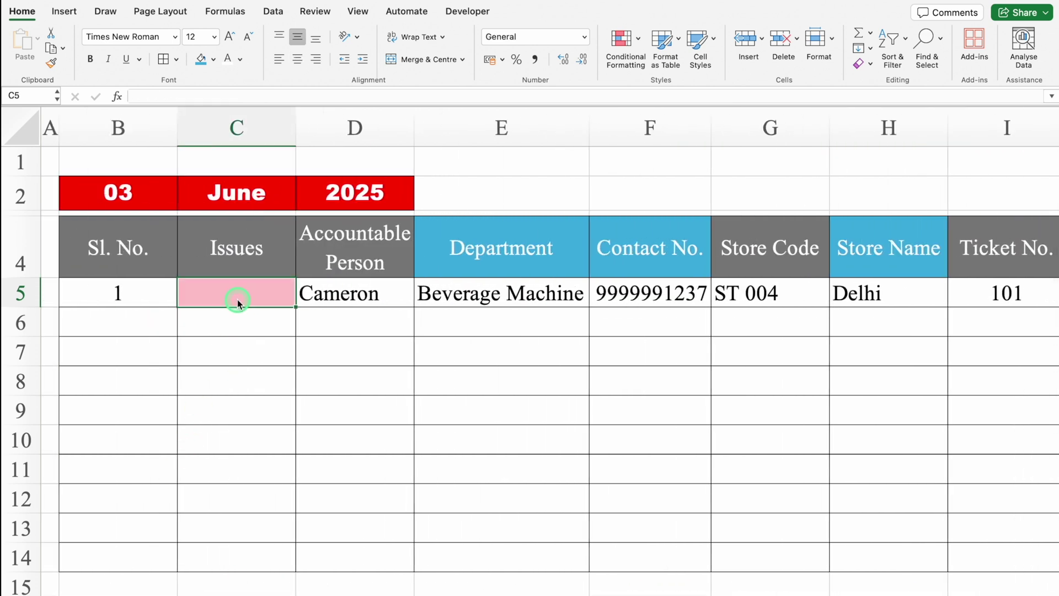
scroll(237, 302, "right", 10)
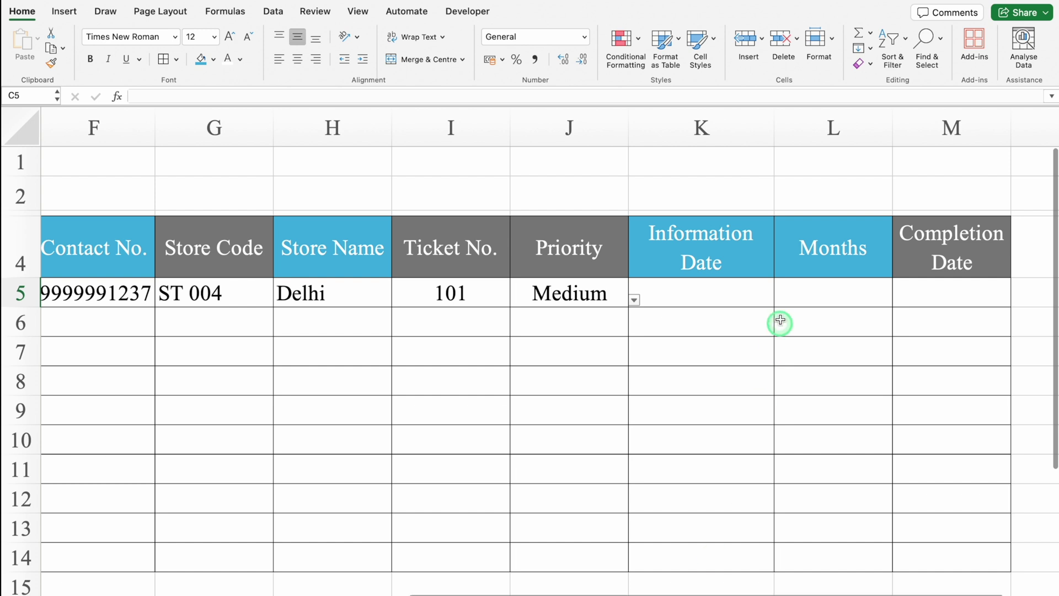
left_click(726, 291)
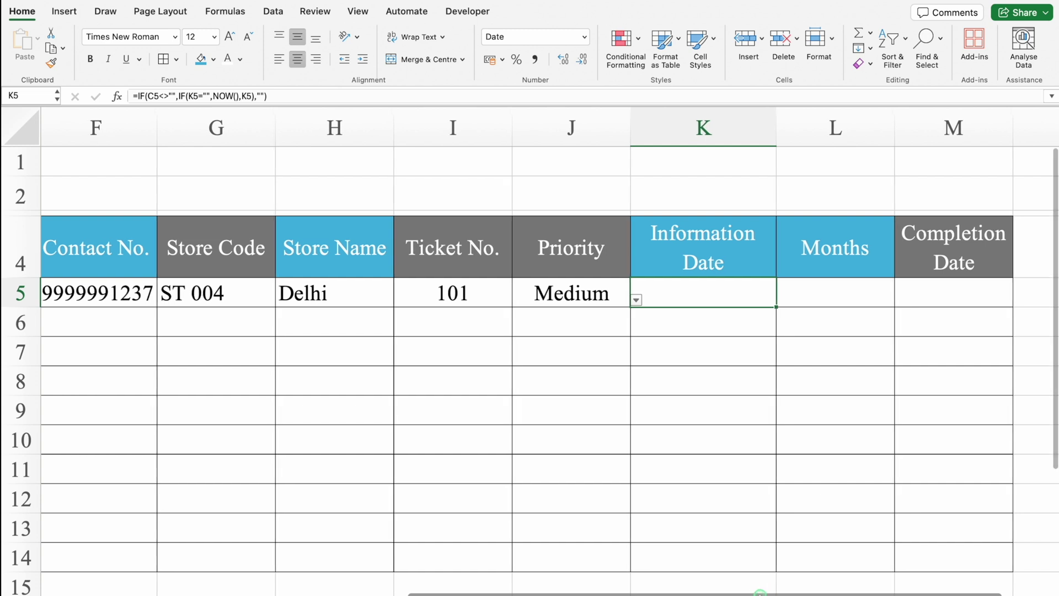
Enter Issue 1 in C5 again and check the Information Date of the first ticket.
scroll(762, 589, "left", 10)
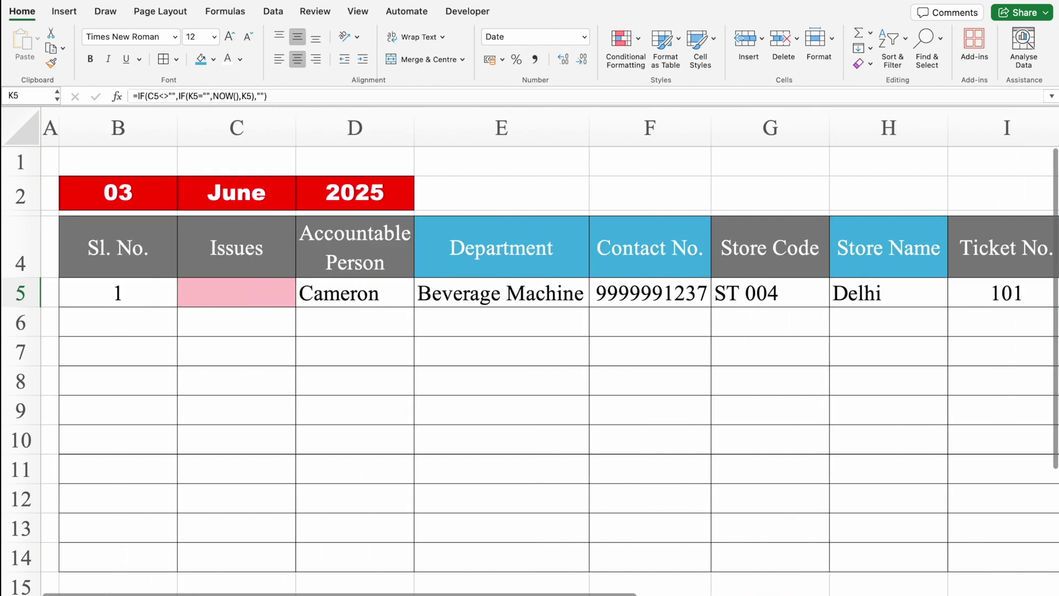
left_click(239, 294)
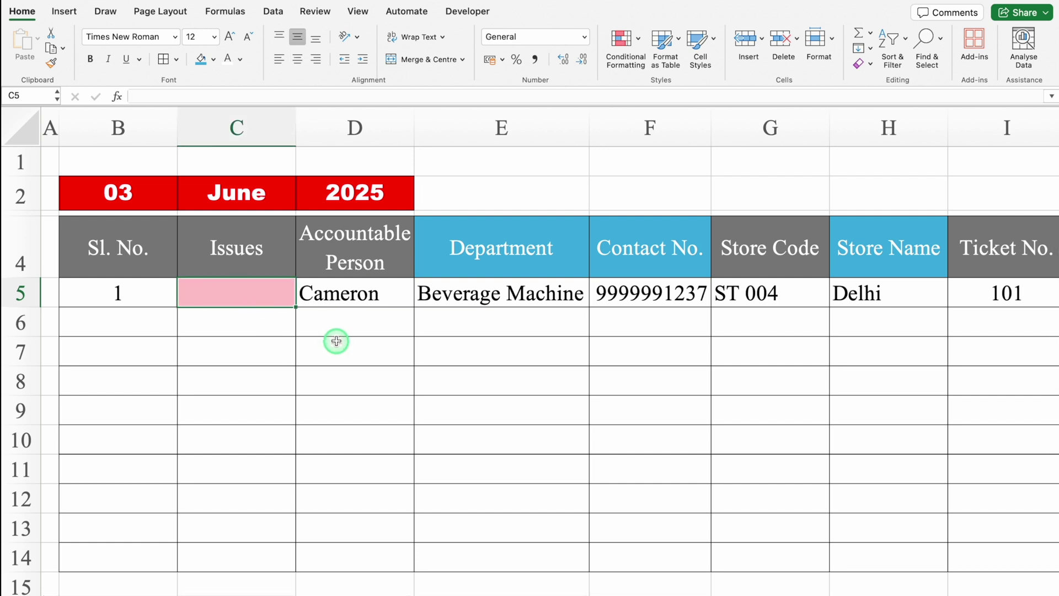
type("Issue 1")
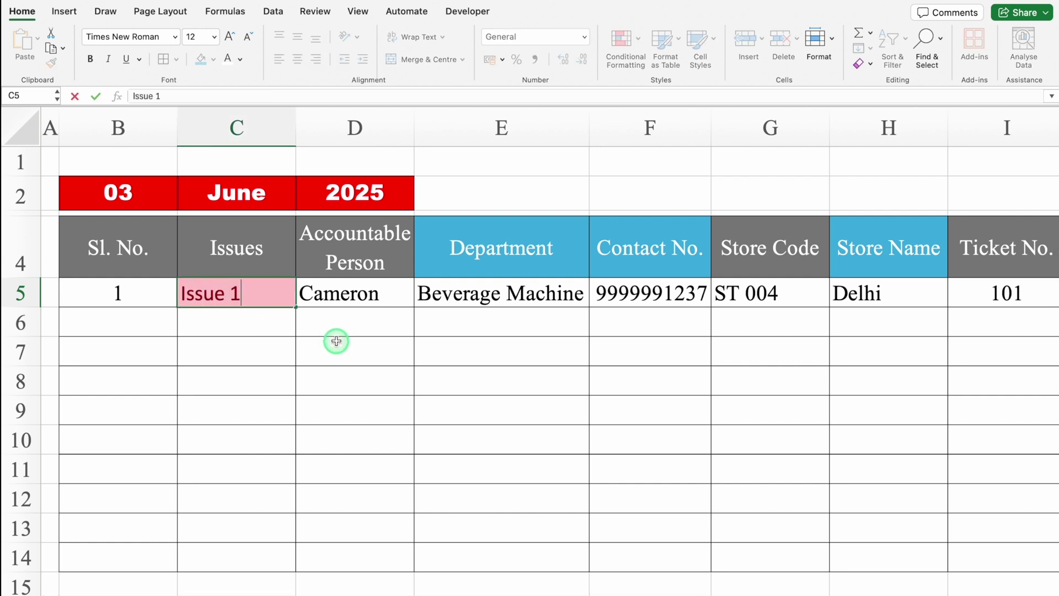
key("Return")
left_click_drag(355, 589, 778, 567)
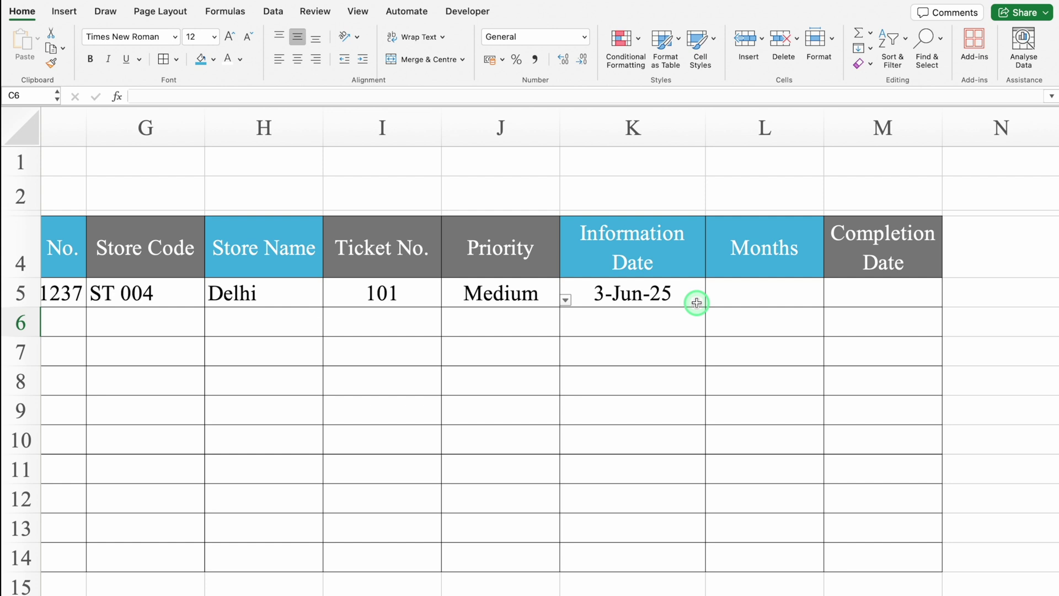
Enter =TEXT(K5,"MMM") in L5 under Months and fill the formula down to L14.
left_click(747, 293)
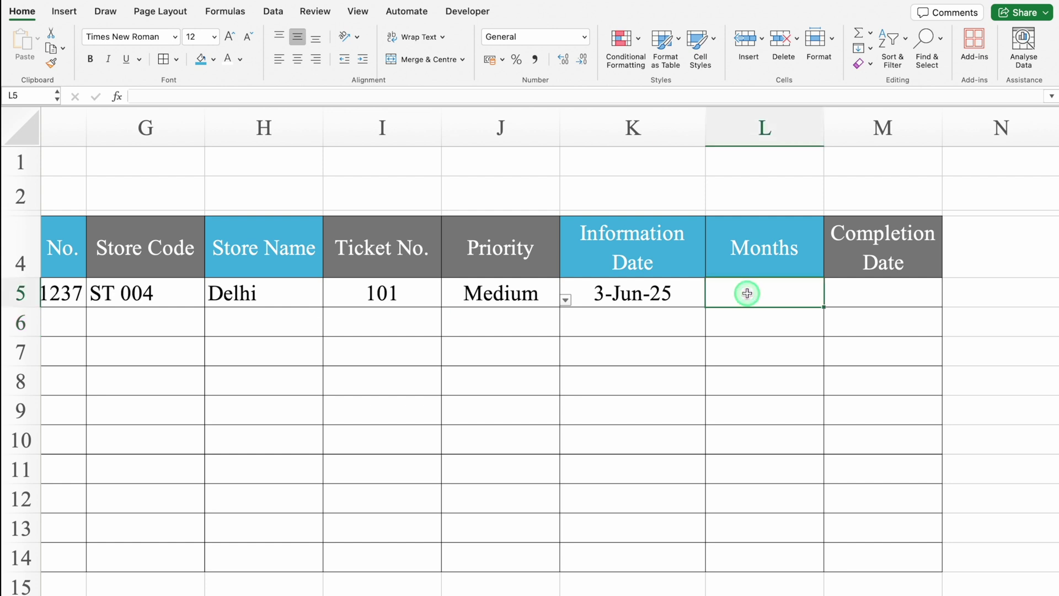
type("=")
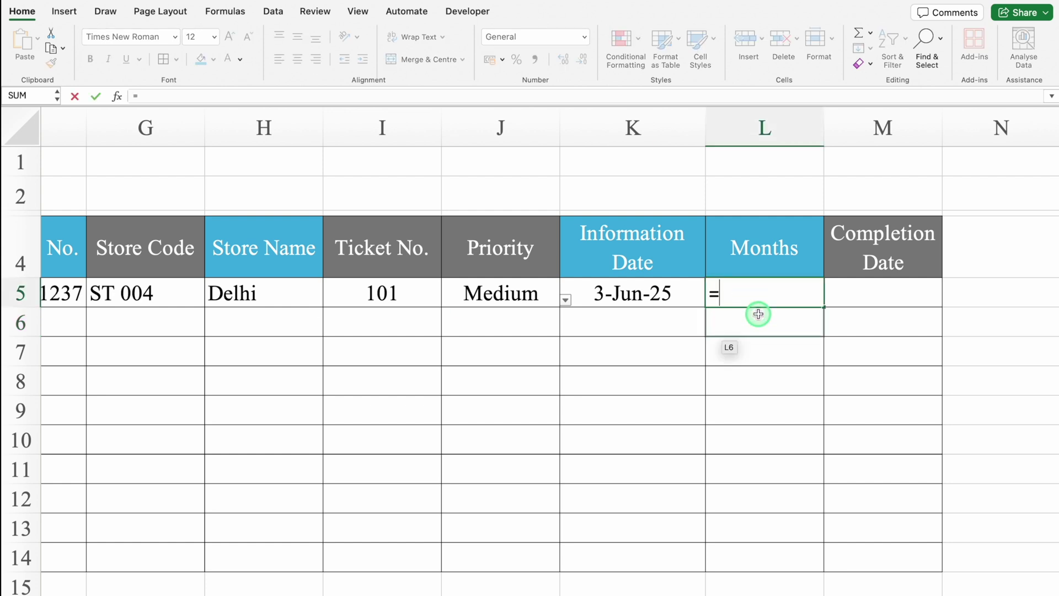
type("TE")
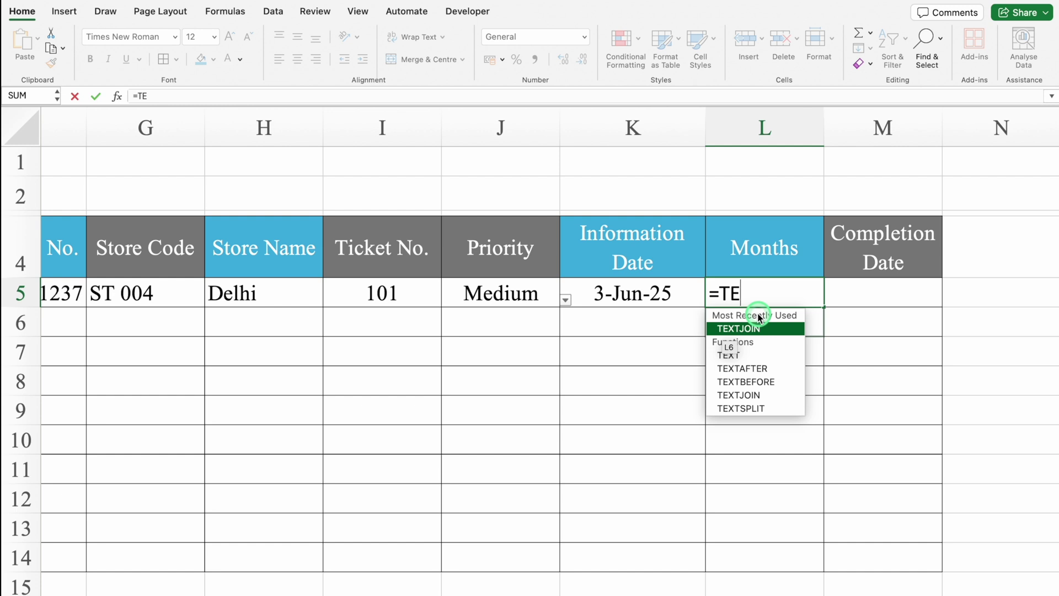
double_click(765, 357)
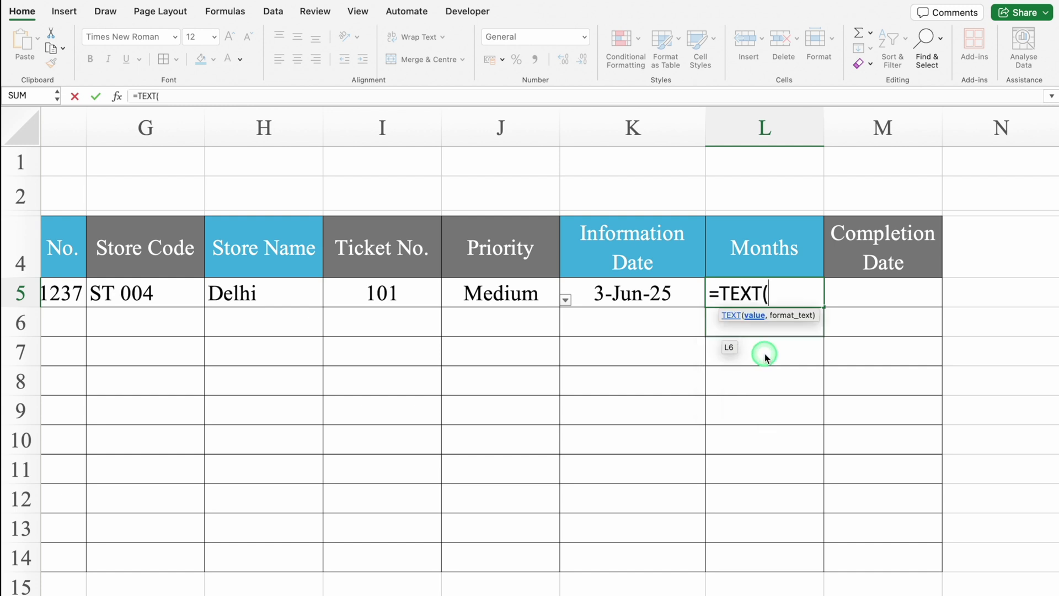
left_click(656, 294)
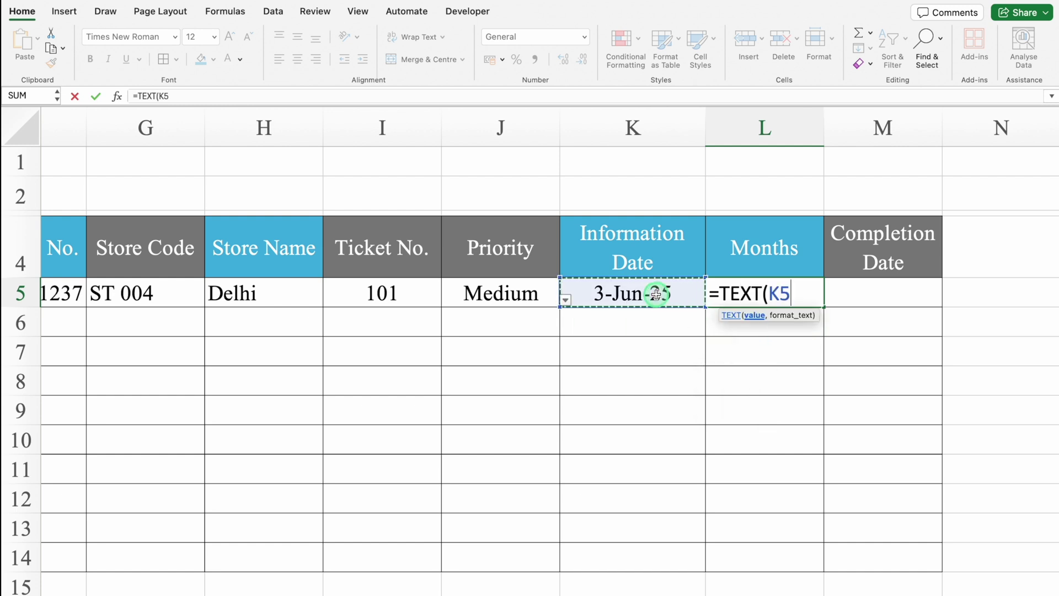
type(",")
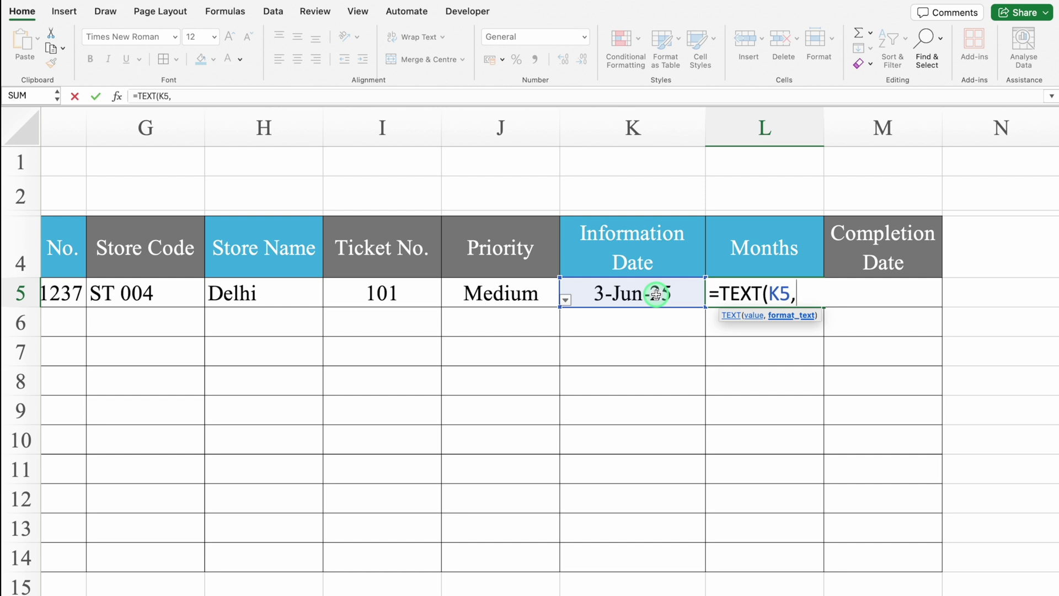
type("\"MMM")
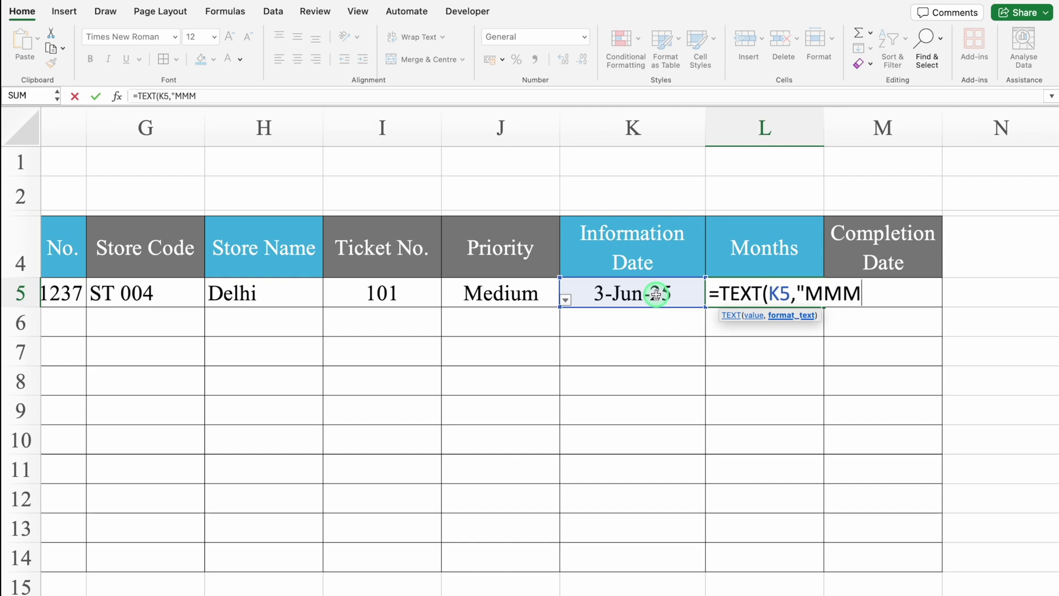
type("\")")
key("Return")
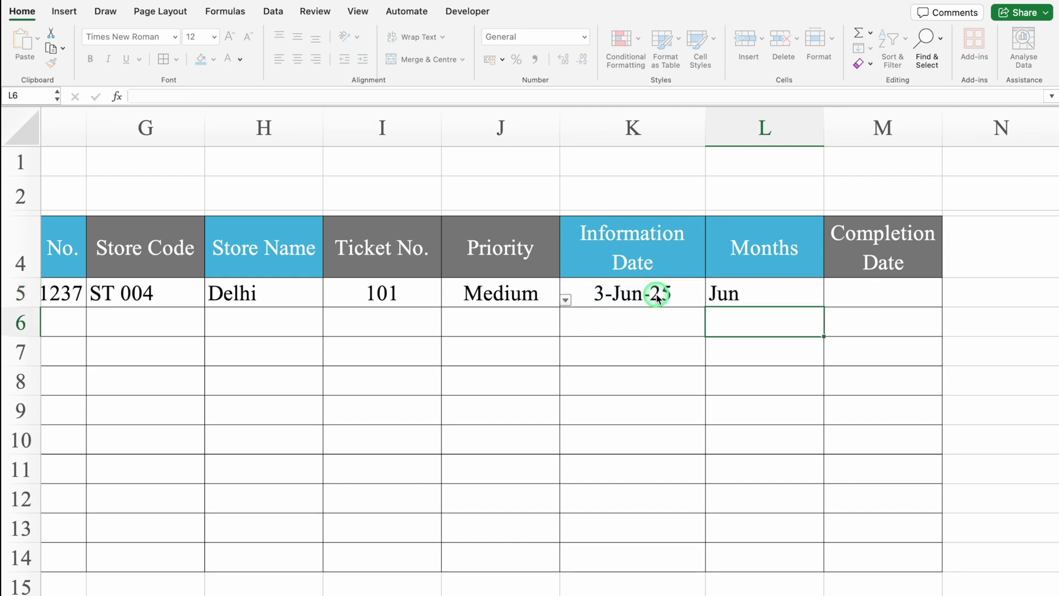
left_click(805, 300)
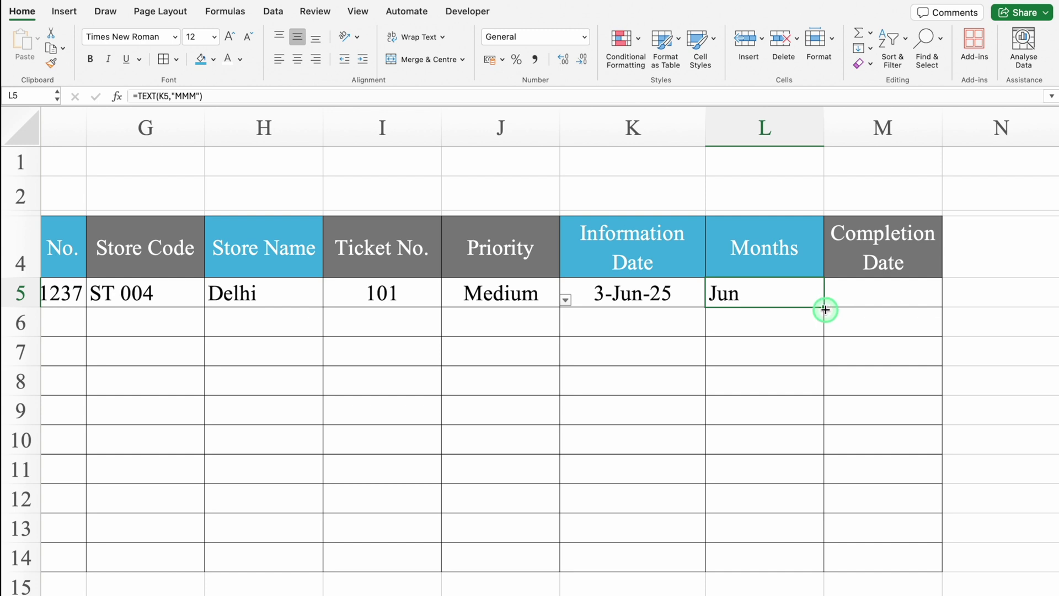
double_click(824, 308)
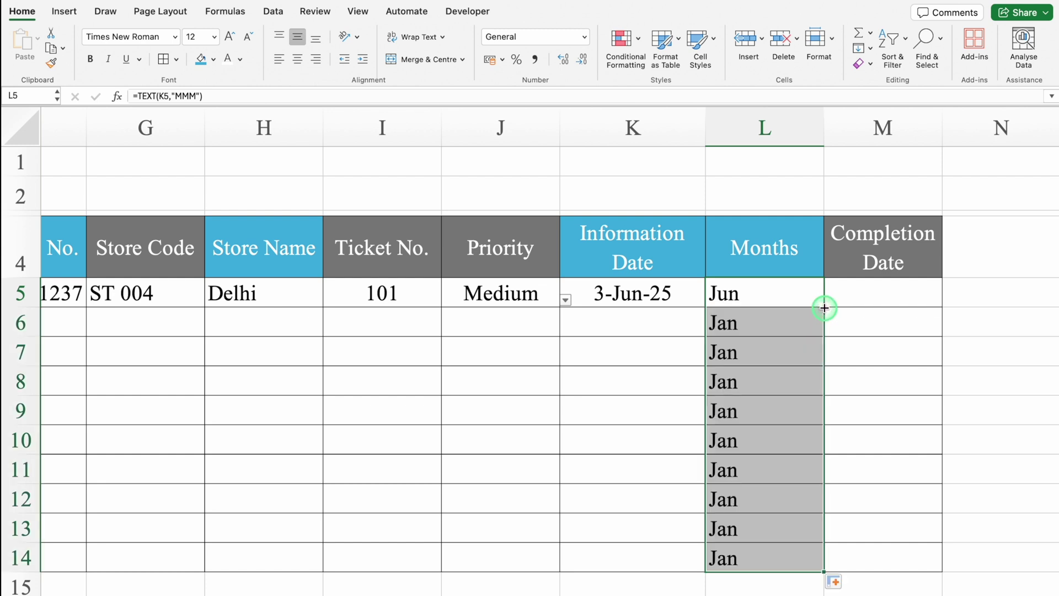
Insert IF(K5="", before the TEXT function in the Months formula of L5.
left_click(738, 296)
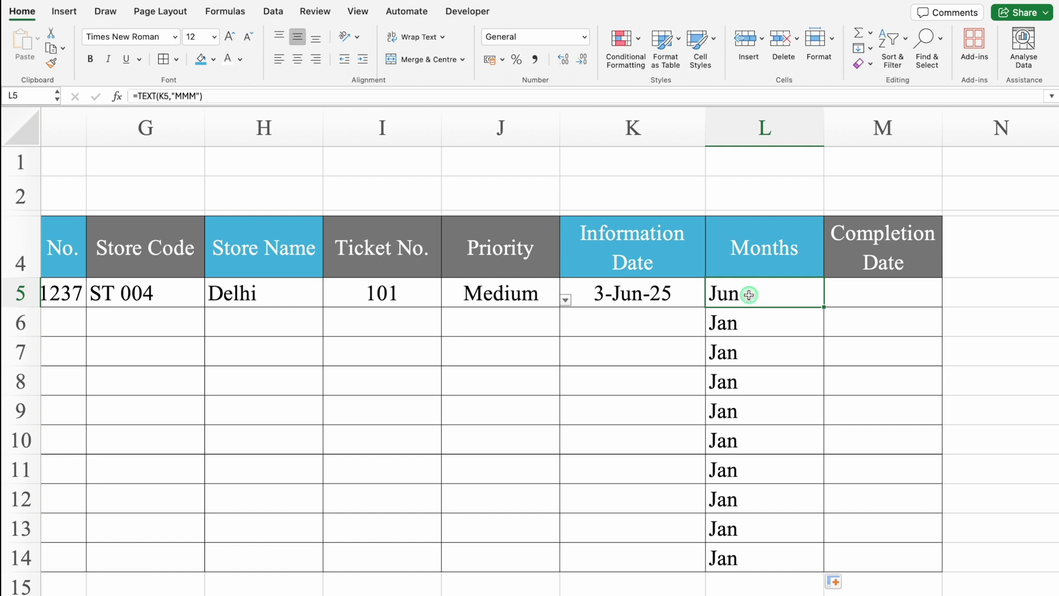
double_click(742, 294)
left_click(726, 294)
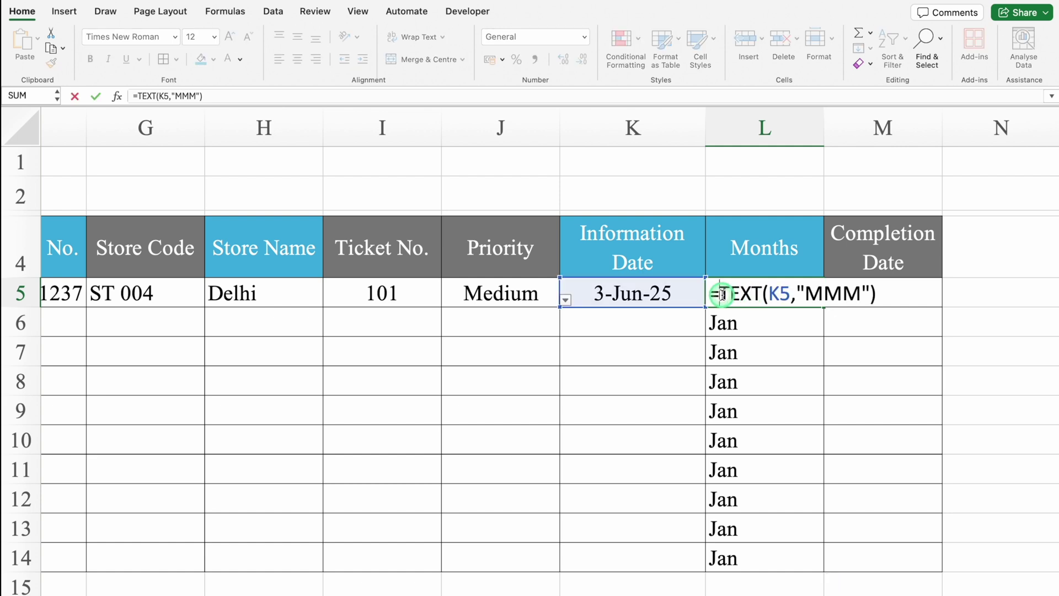
type("I")
double_click(724, 329)
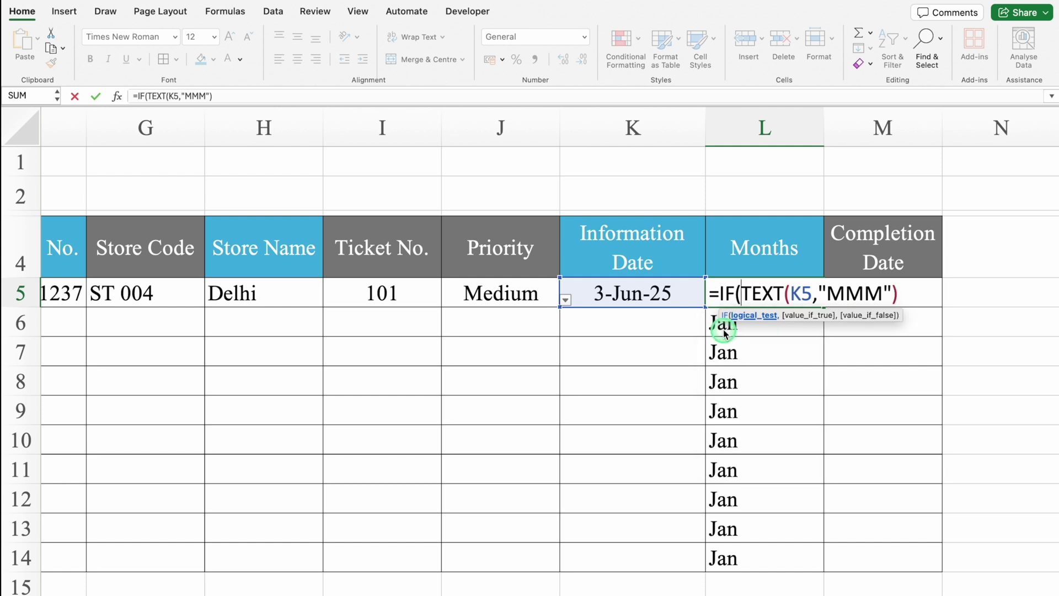
left_click(672, 293)
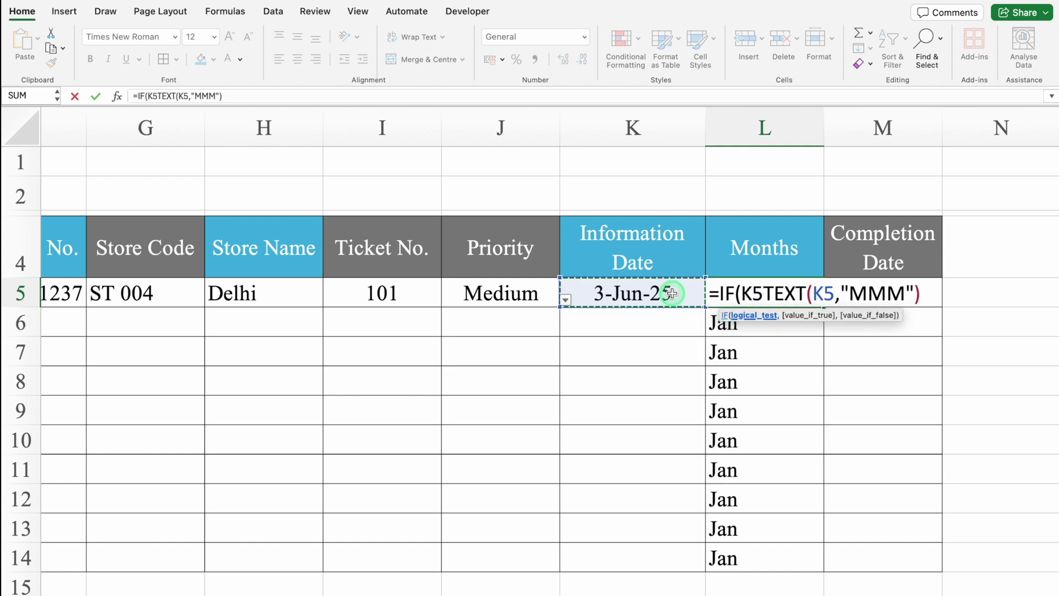
type("=")
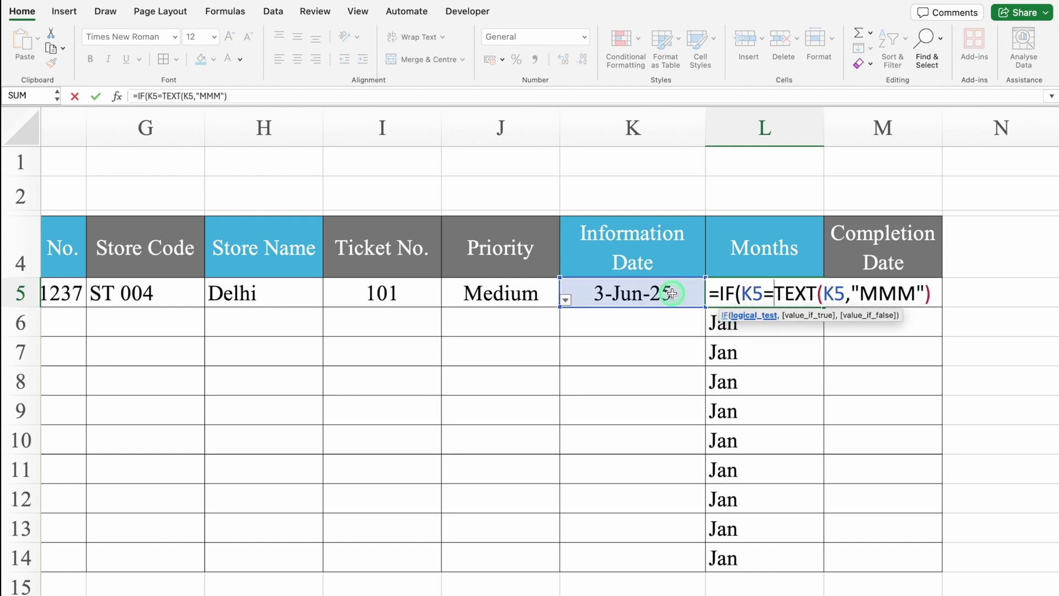
type("\"\"")
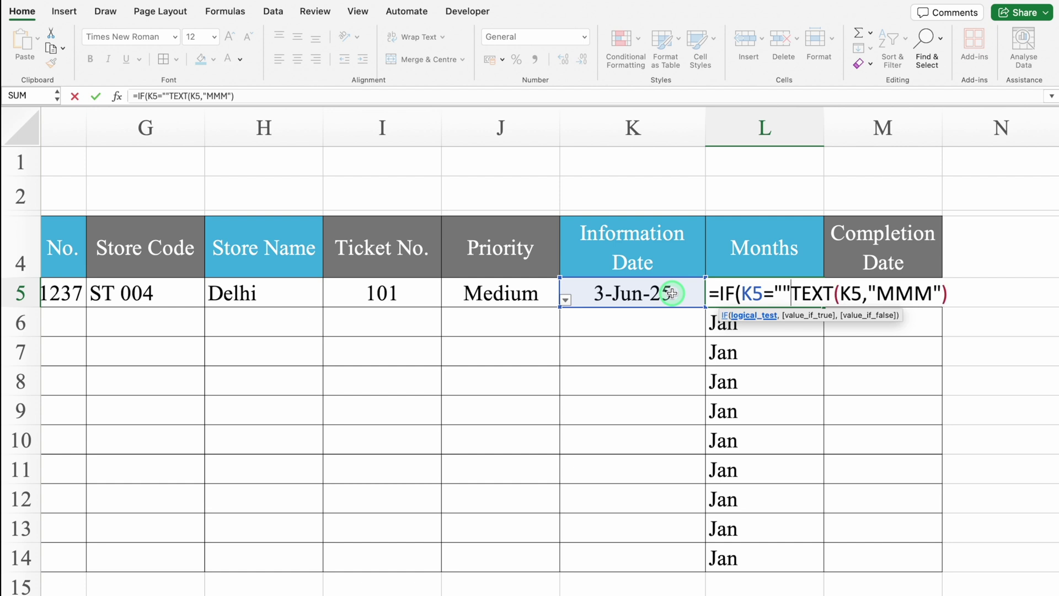
type(",")
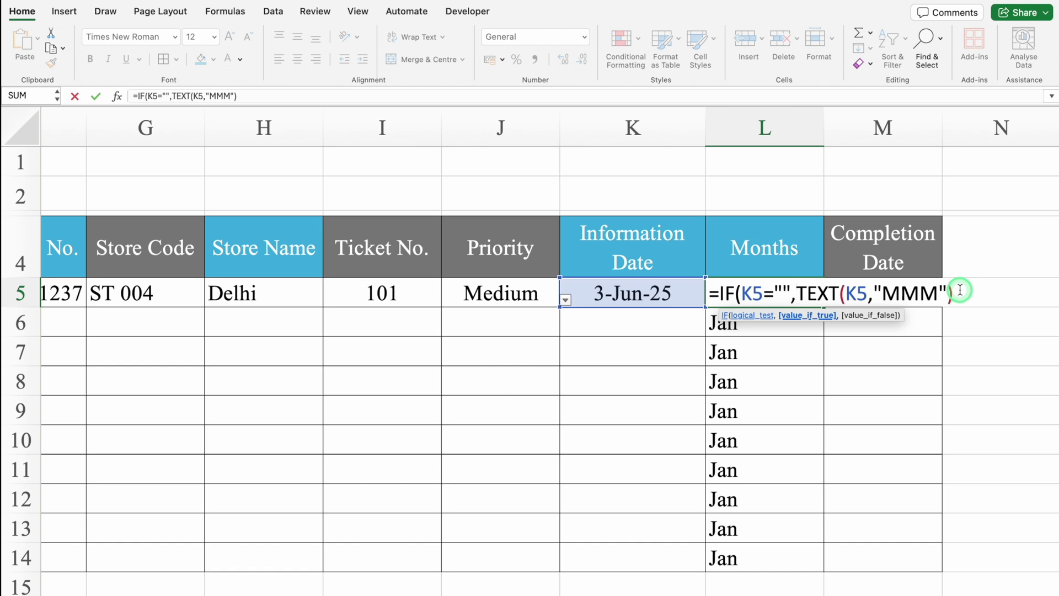
Complete the L5 formula as =IF(K5="","",TEXT(K5,"MMM")) and fill it down to L14.
type("\"\"")
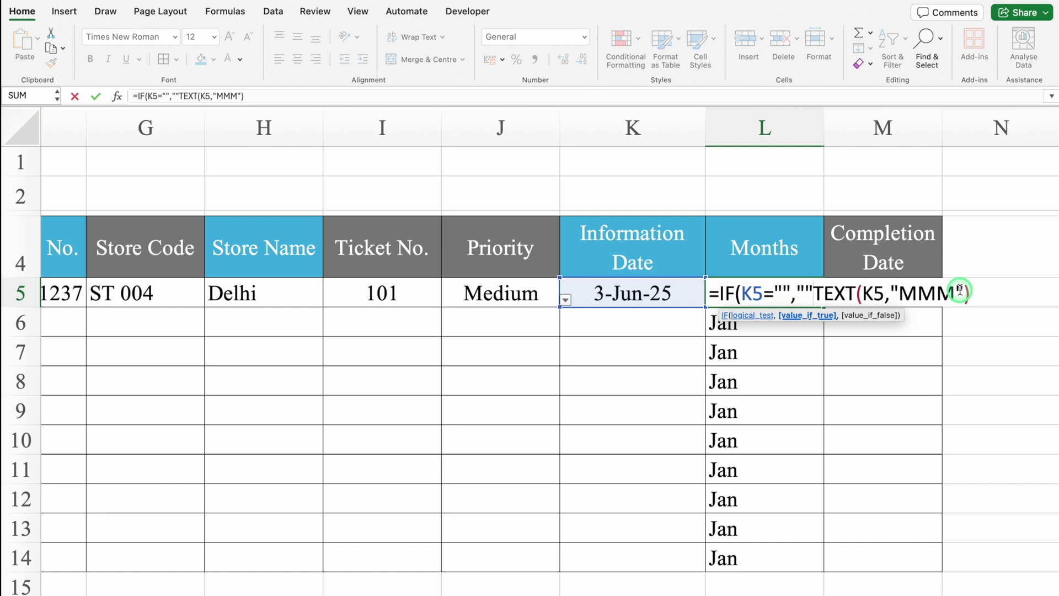
type(",")
left_click(974, 291)
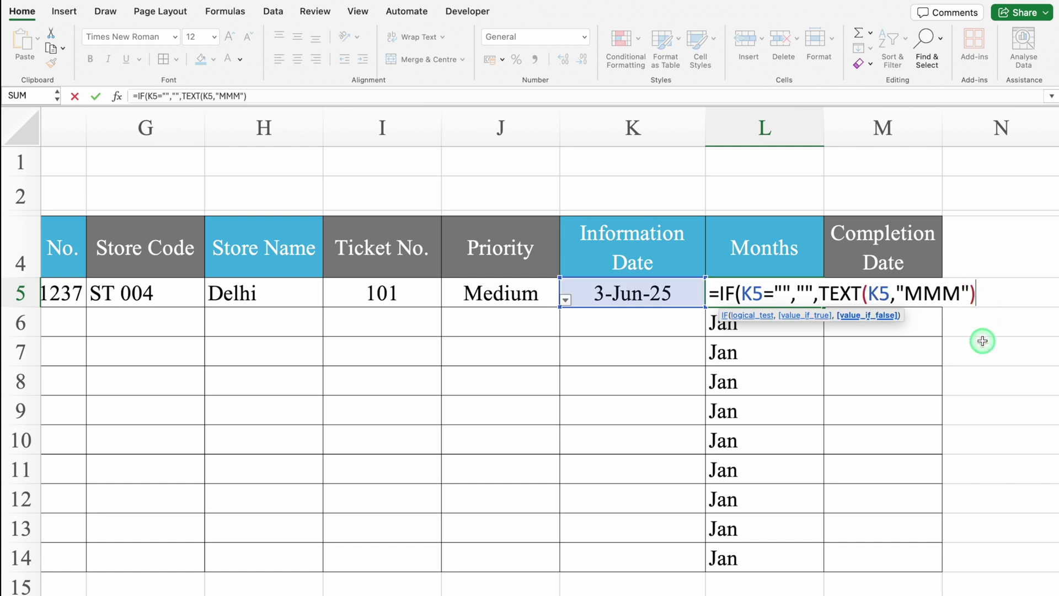
type(")")
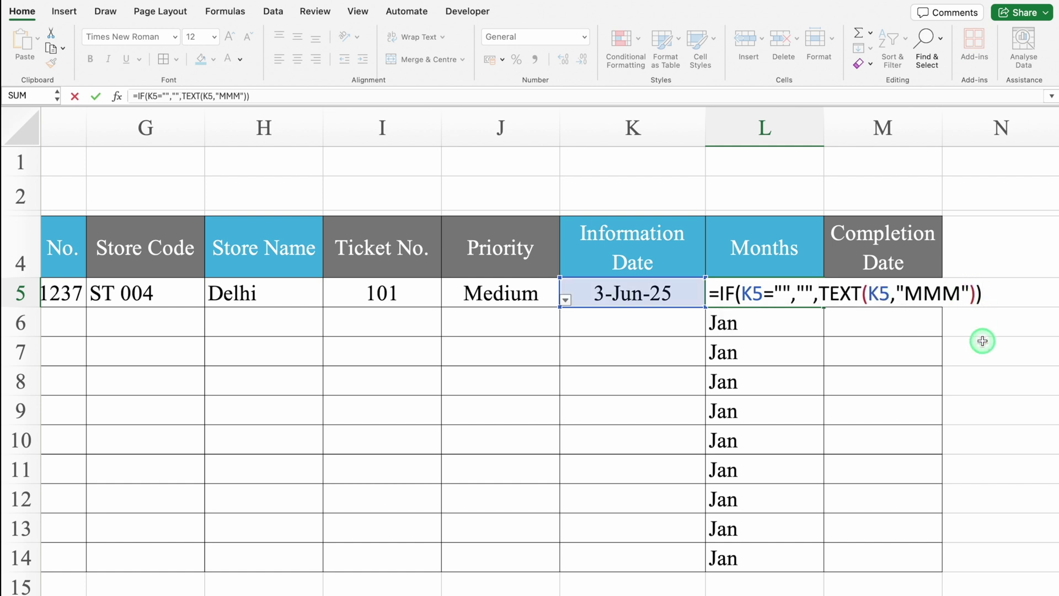
key("Return")
left_click(814, 292)
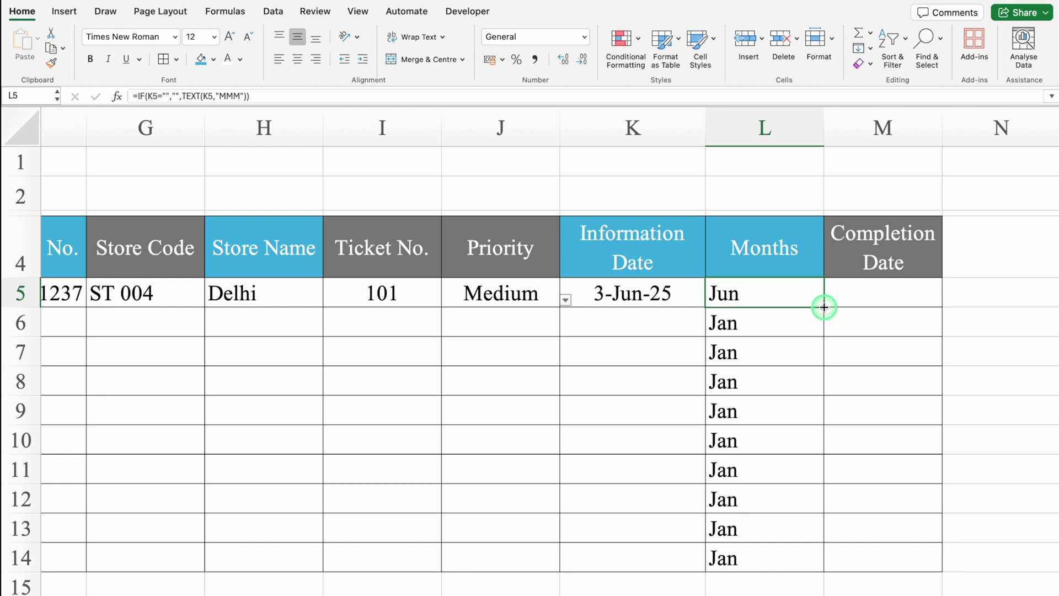
double_click(824, 308)
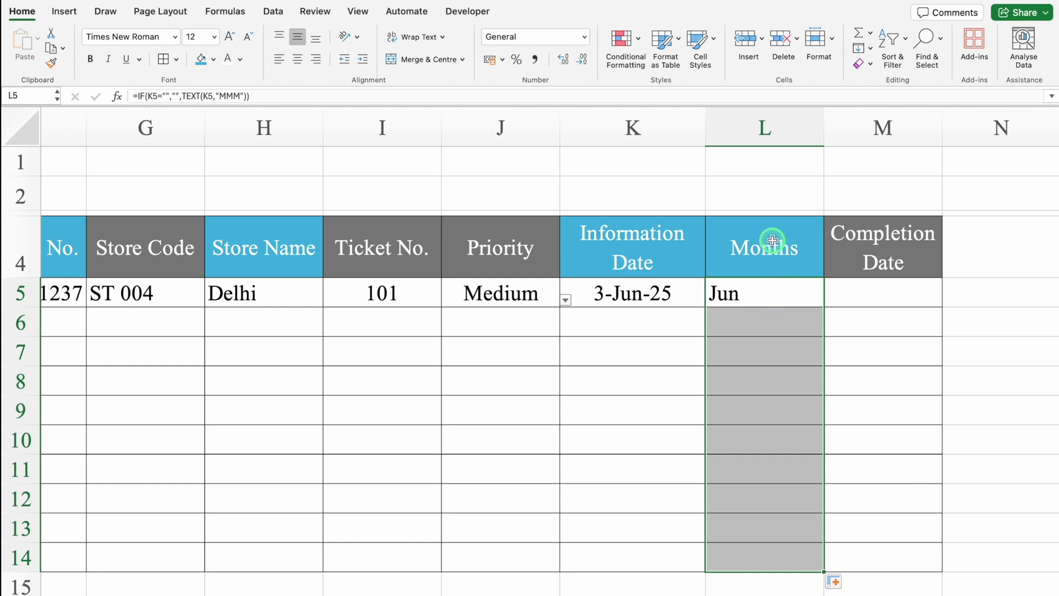
Add a filter to the Months range L4:L14 and fill the Months header in L4 with red.
left_click_drag(774, 252, 786, 558)
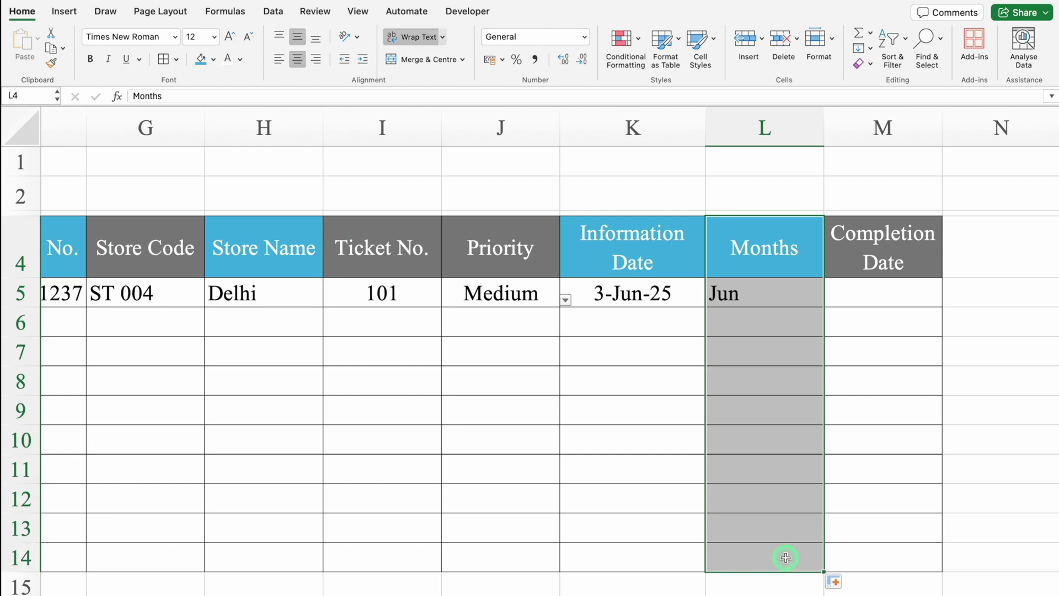
key("ctrl+shift+l")
left_click(818, 271)
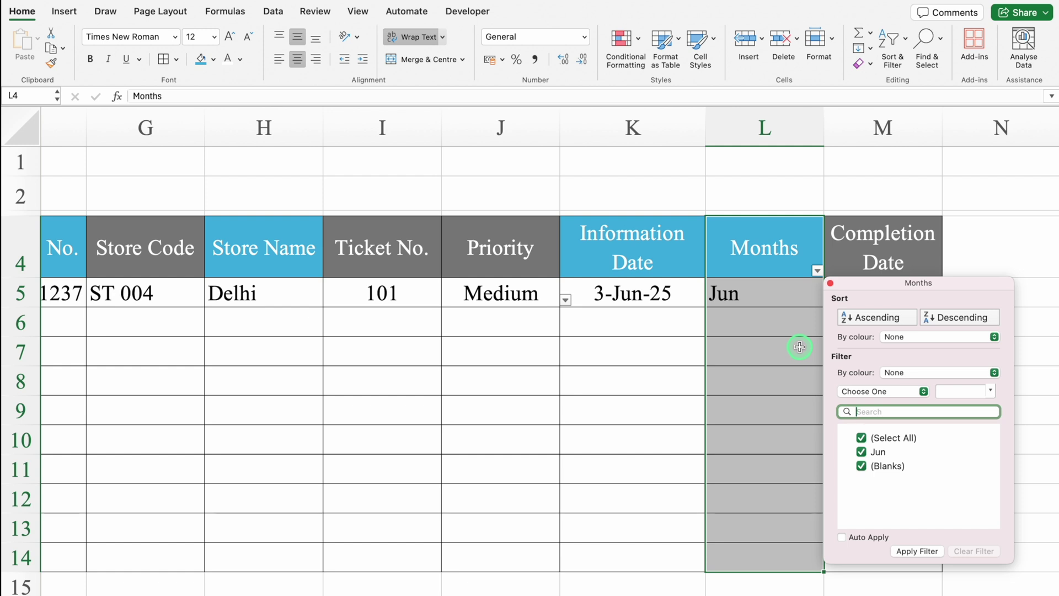
left_click(769, 269)
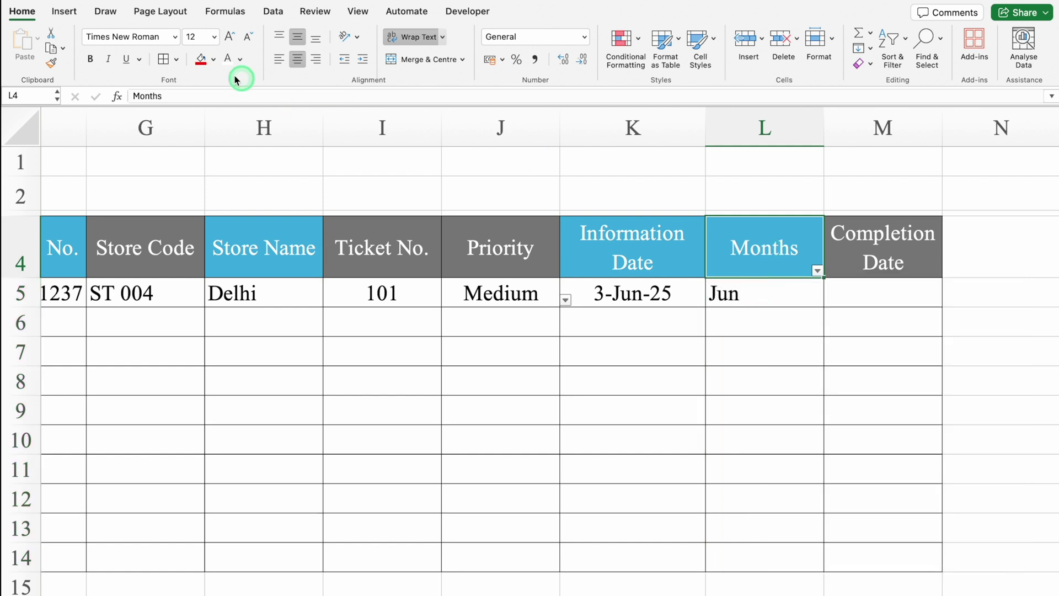
left_click(201, 61)
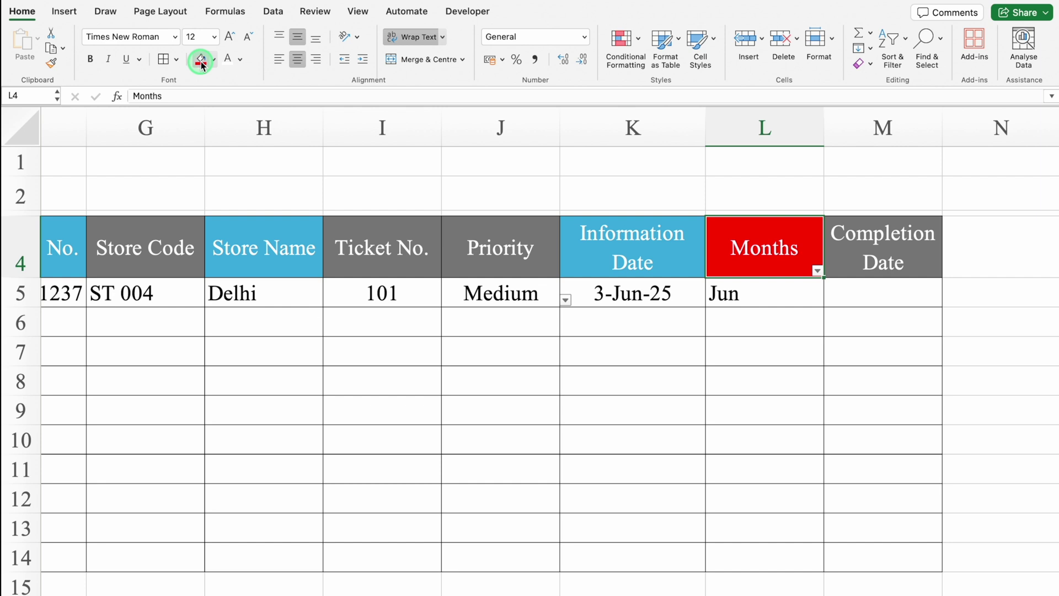
Copy the Priority cell J5 and paste only its formats onto the Completion Date cells M5:M14.
left_click(879, 292)
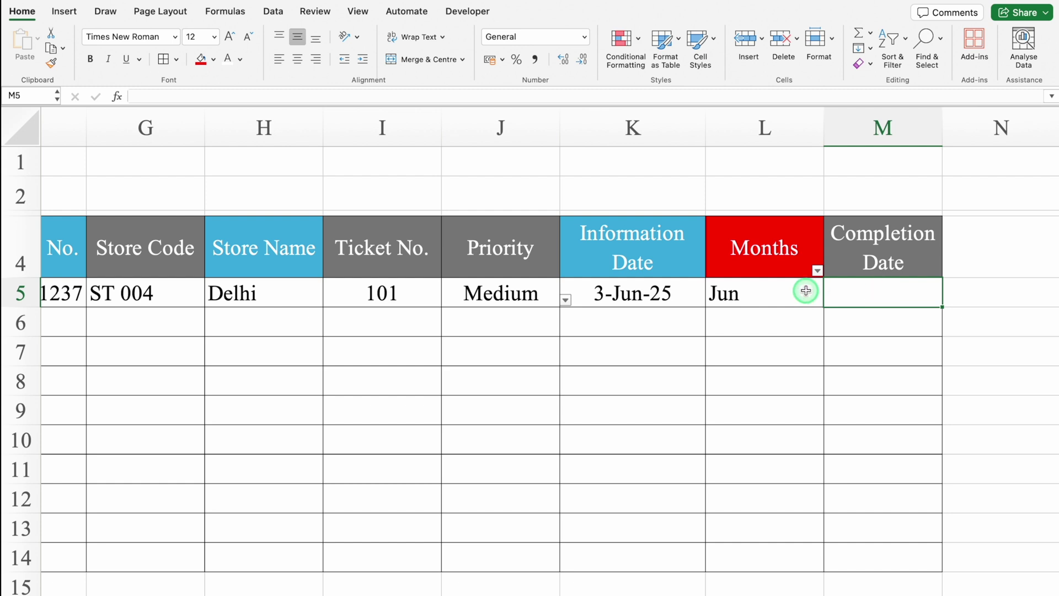
left_click(505, 294)
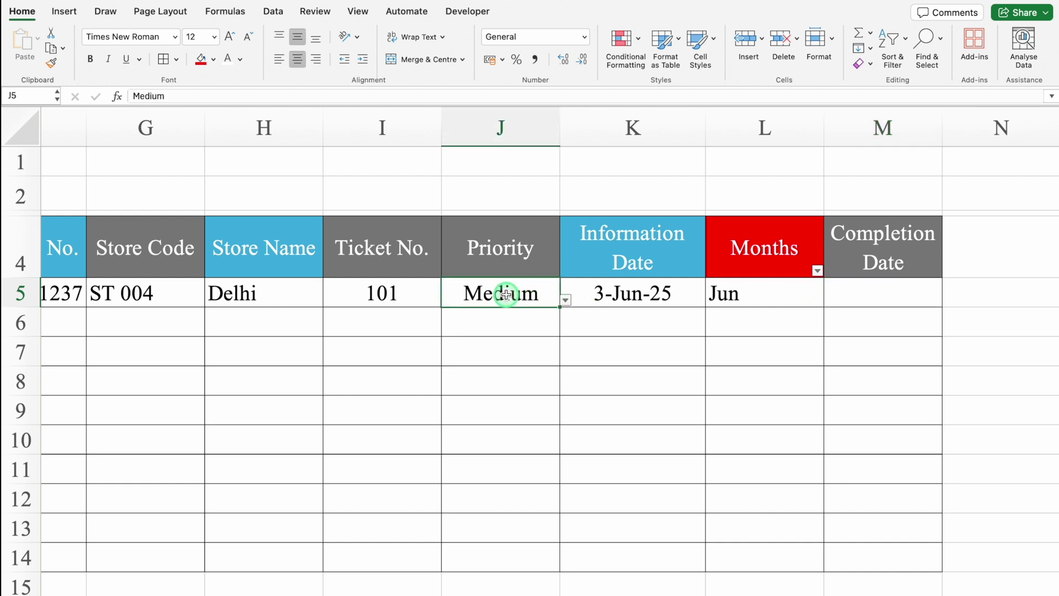
key("ctrl+c")
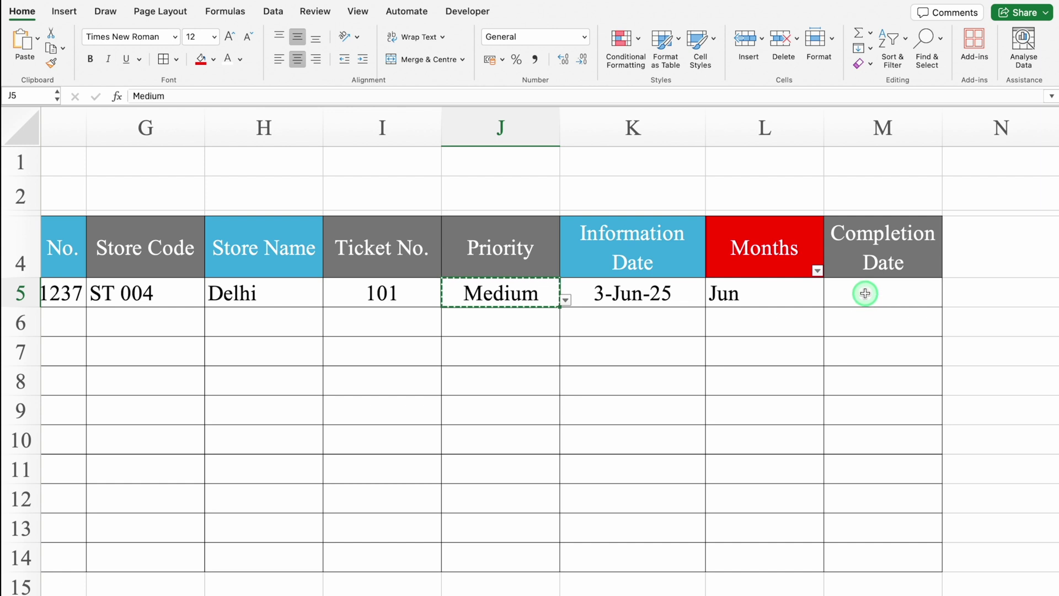
left_click_drag(863, 298, 862, 549)
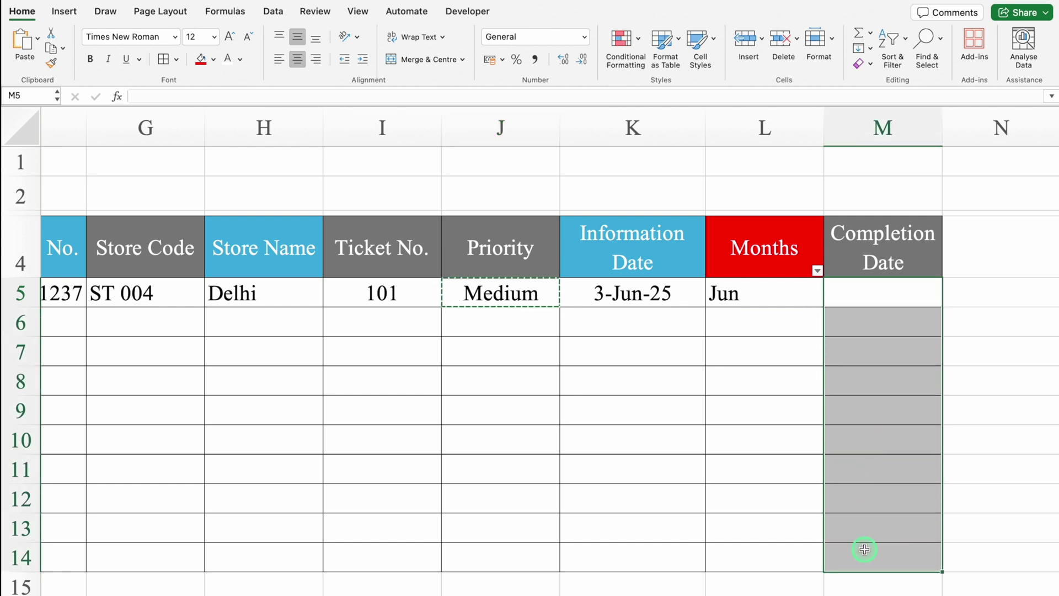
right_click(854, 325)
mouse_move(861, 326)
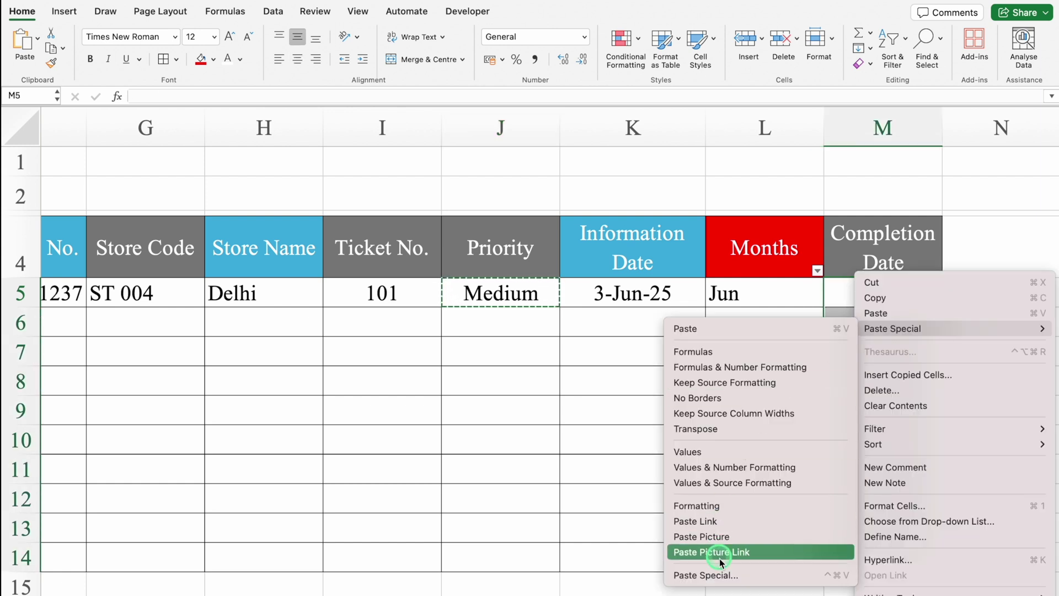
left_click(723, 576)
left_click_drag(756, 349, 657, 219)
left_click(445, 314)
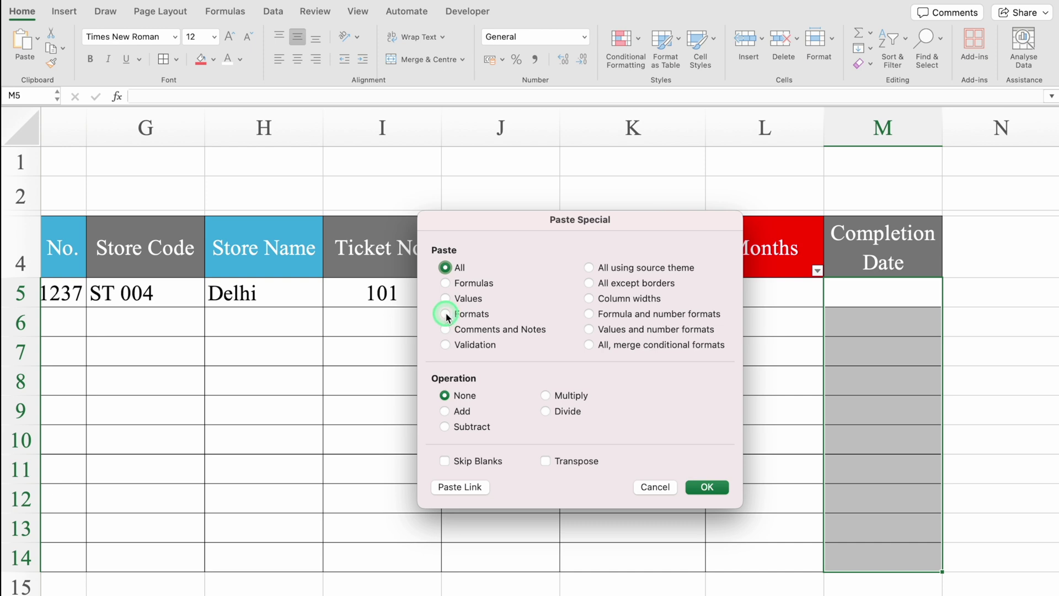
left_click(708, 489)
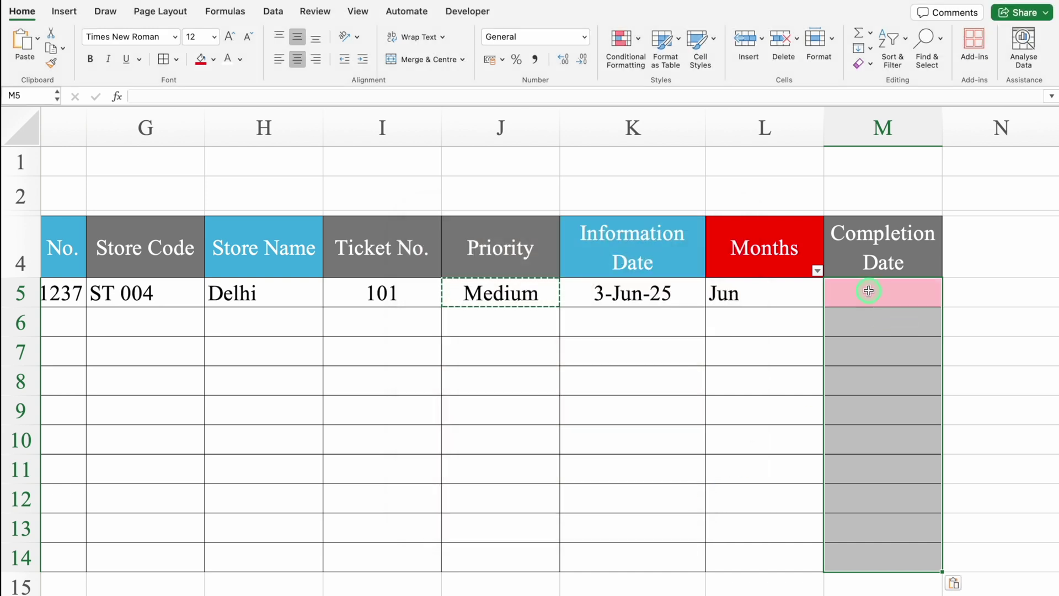
key("Escape")
Enter the header Pending From (Days) in N4 and widen columns N and O.
left_click(845, 295)
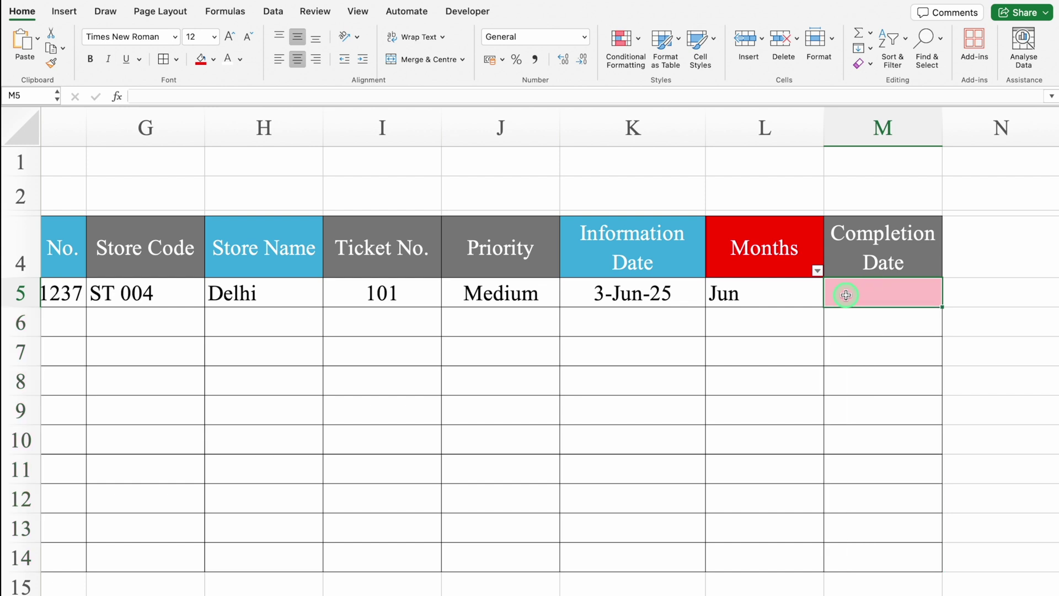
key("Right")
key("Right")
key("Right")
key("Right")
key("Right")
key("Right")
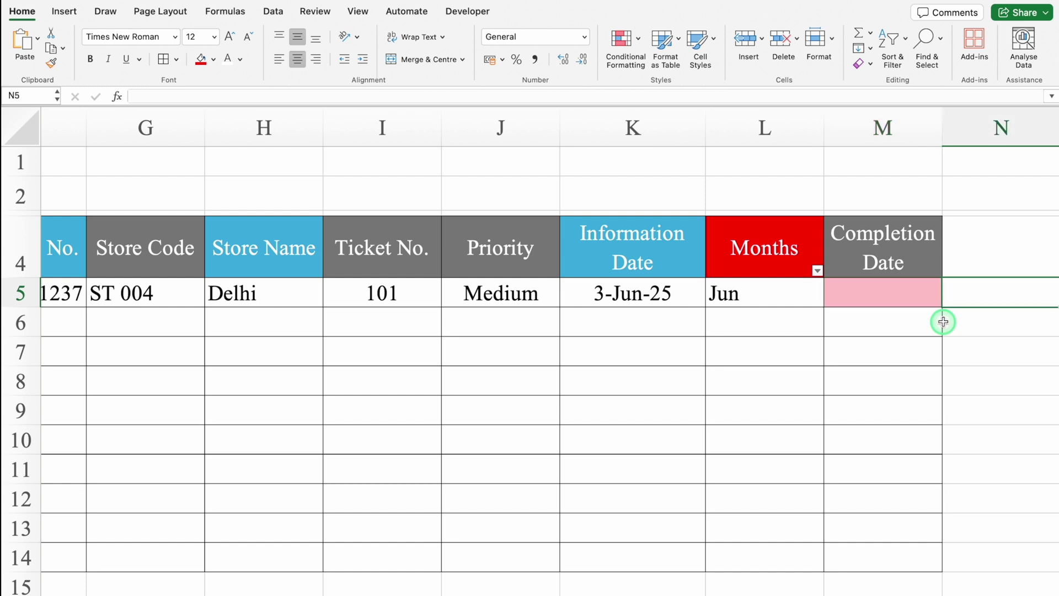
left_click(359, 254)
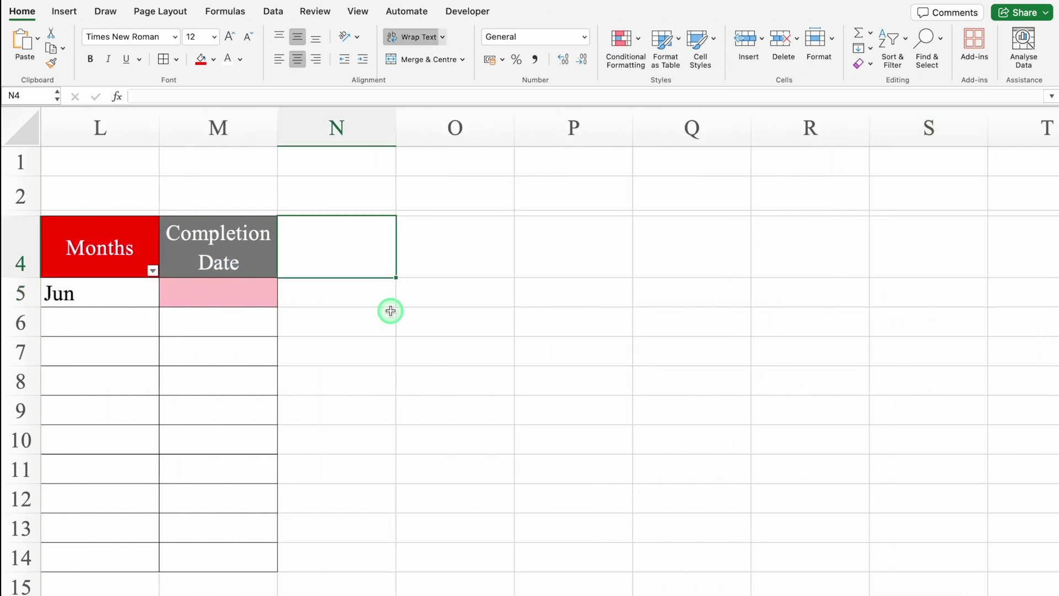
type("Pending From")
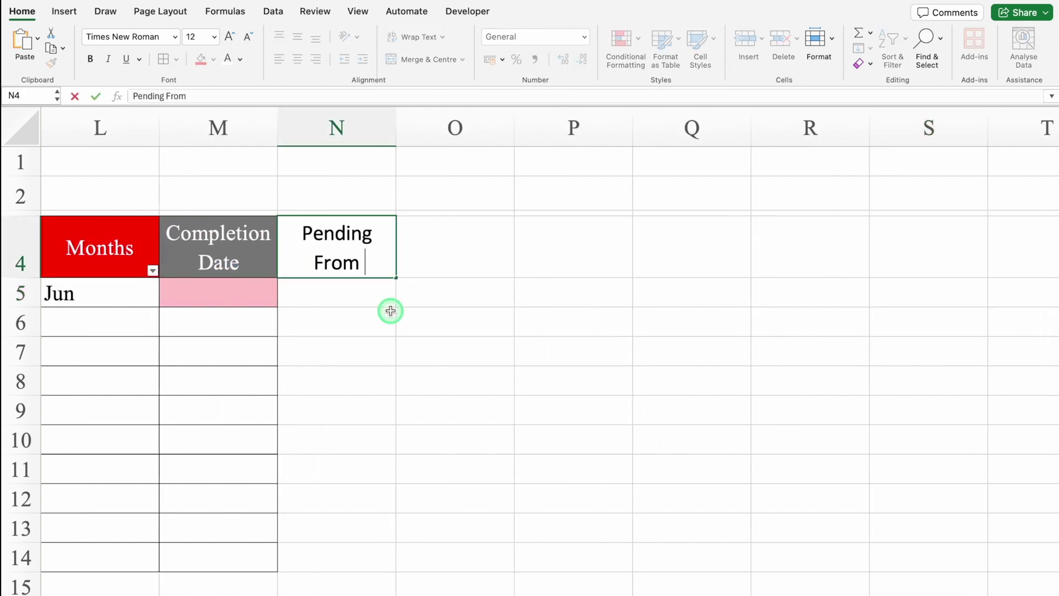
type(" (Days)")
key("ctrl+Return")
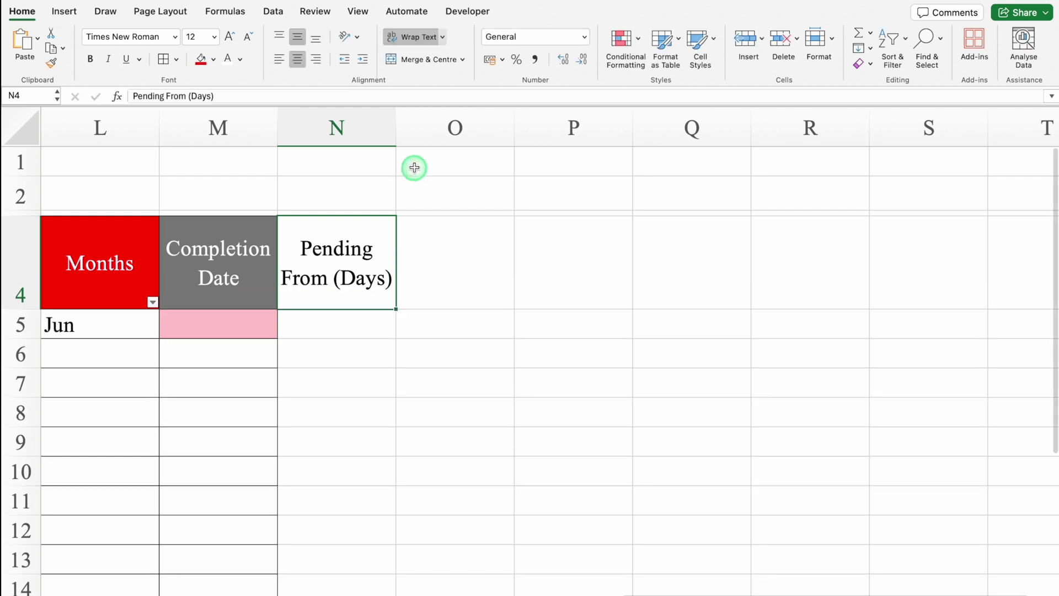
left_click_drag(395, 128, 424, 133)
Enter the headers Time Taken in Completion in O4 and Status in P4.
left_click(567, 289)
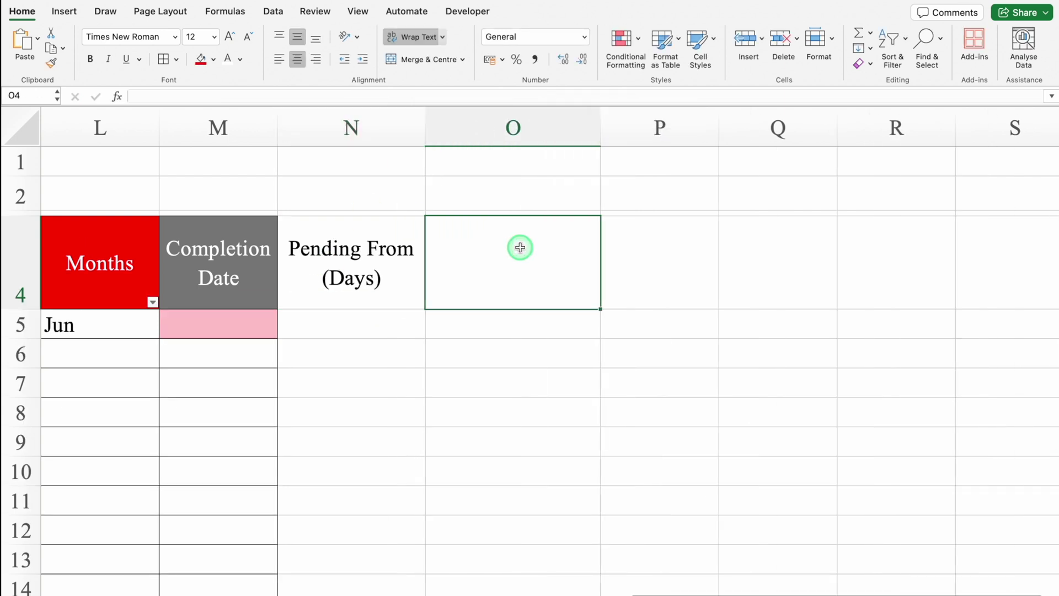
type("Time Taken in Completion")
key("Tab")
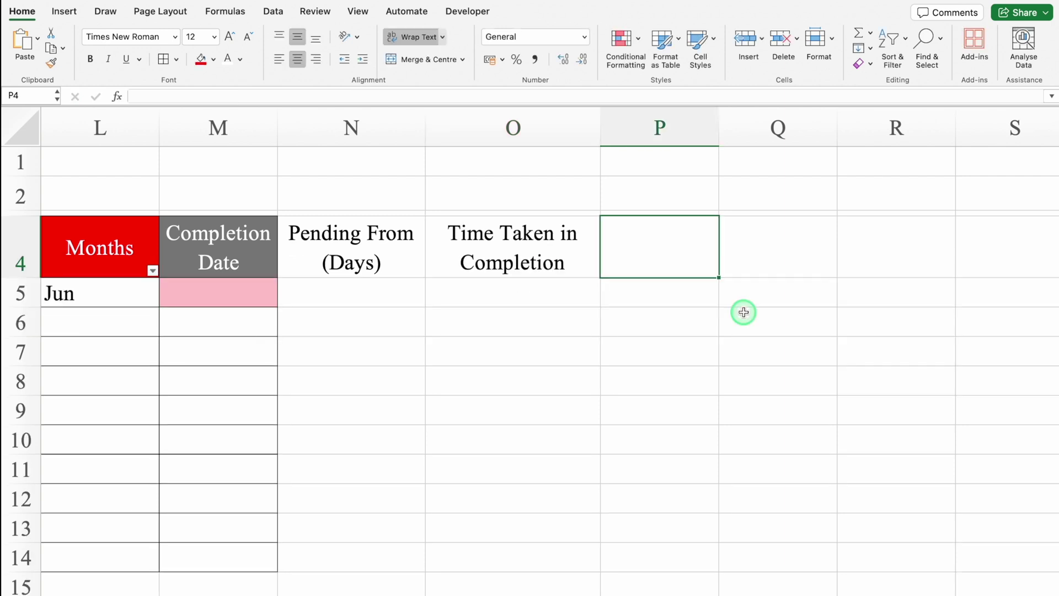
type("Status")
key("Tab")
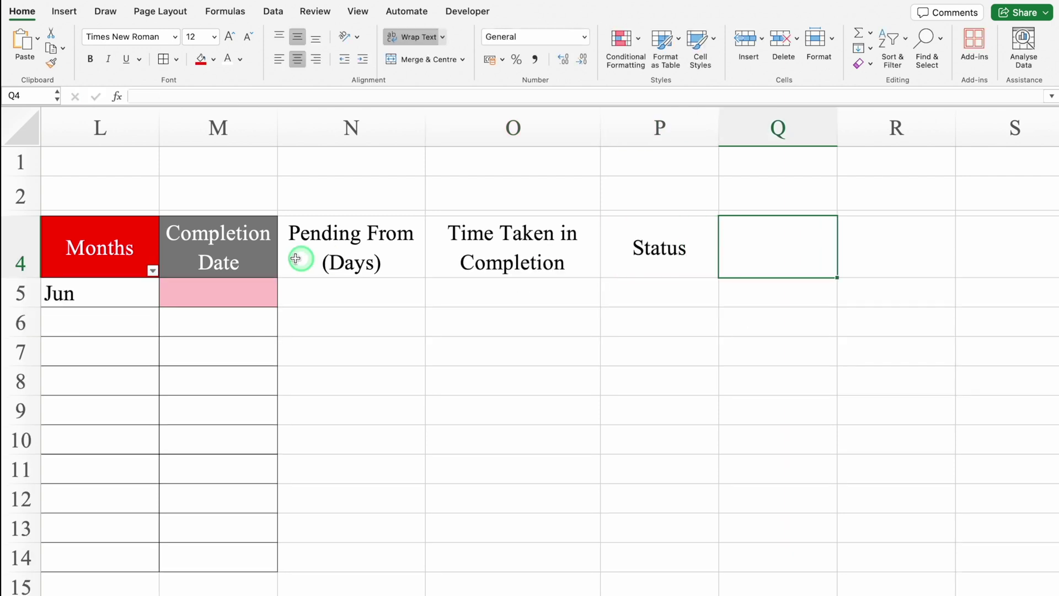
Copy the Completion Date header cell to Q4, replace its text with Comments, and widen column Q.
left_click(251, 251)
key("super+c")
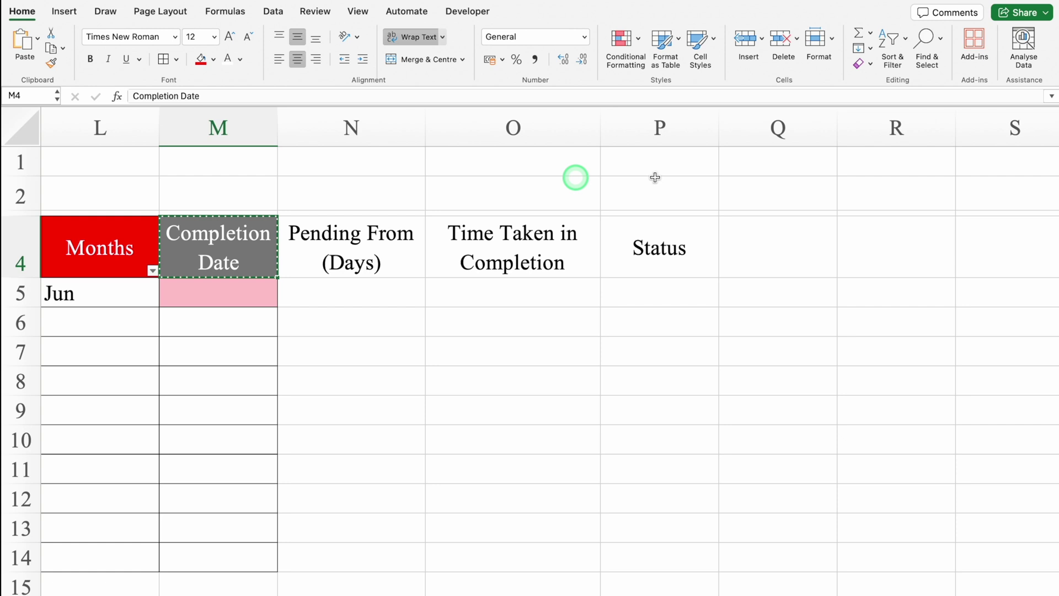
left_click(783, 243)
key("super+v")
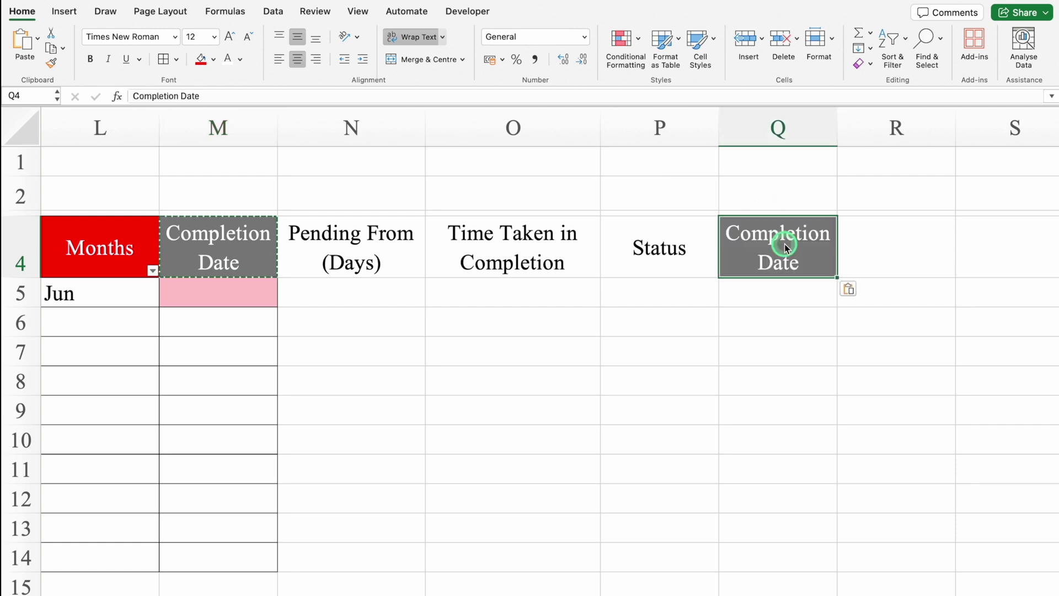
type("Comments")
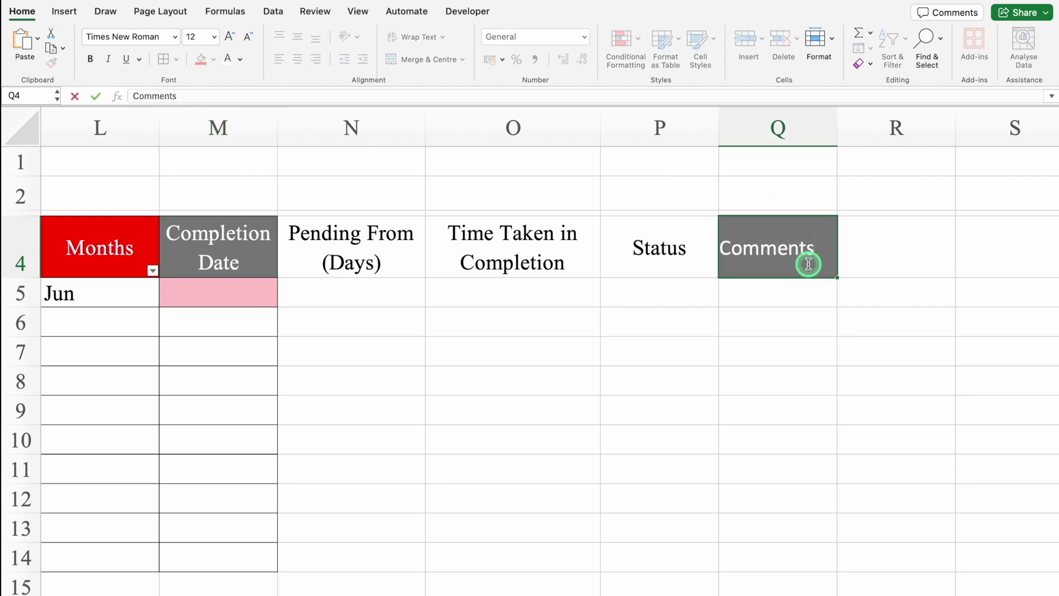
key("Return")
left_click(811, 243)
left_click_drag(837, 119, 902, 133)
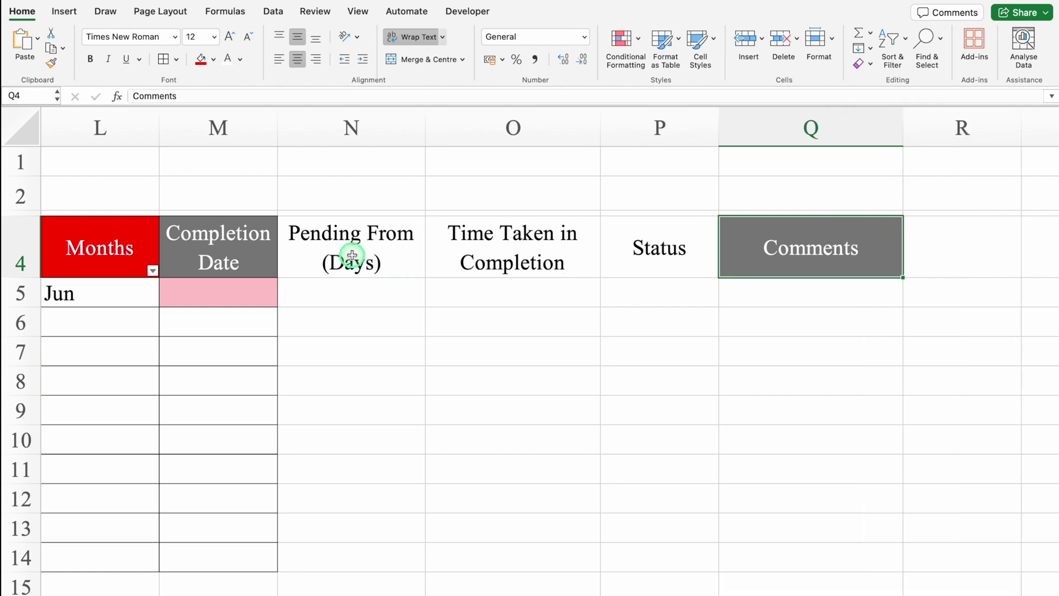
Give the header cells N4:P4 a blue fill and a white font.
left_click_drag(352, 256, 651, 261)
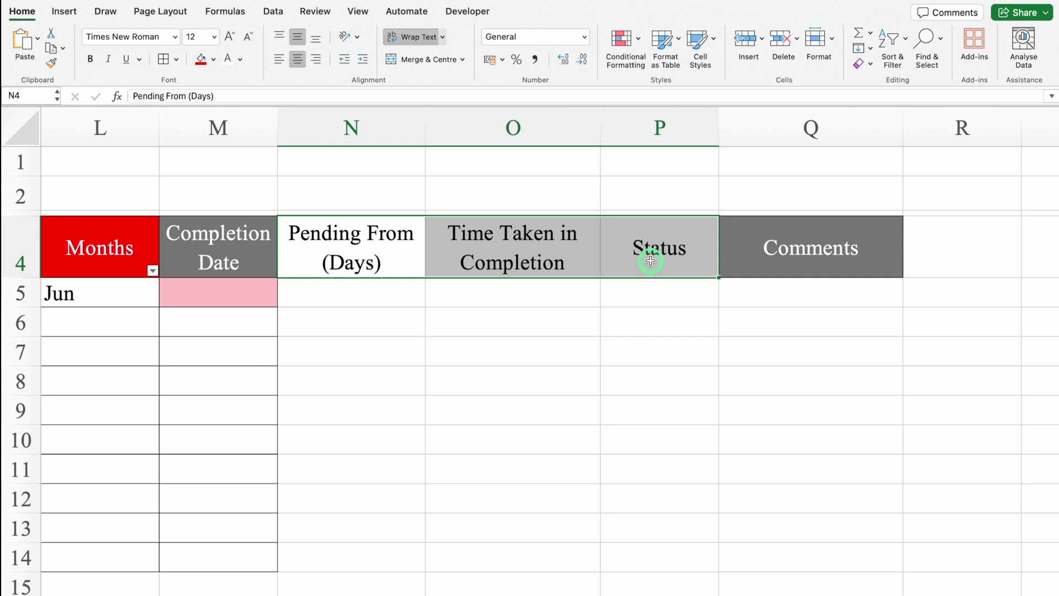
left_click(214, 59)
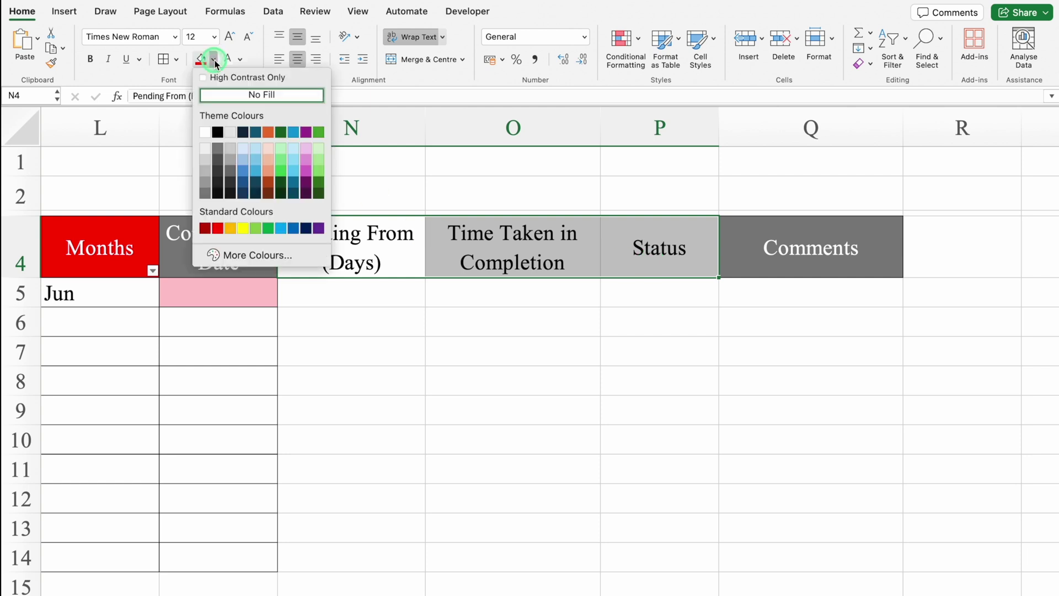
left_click(245, 160)
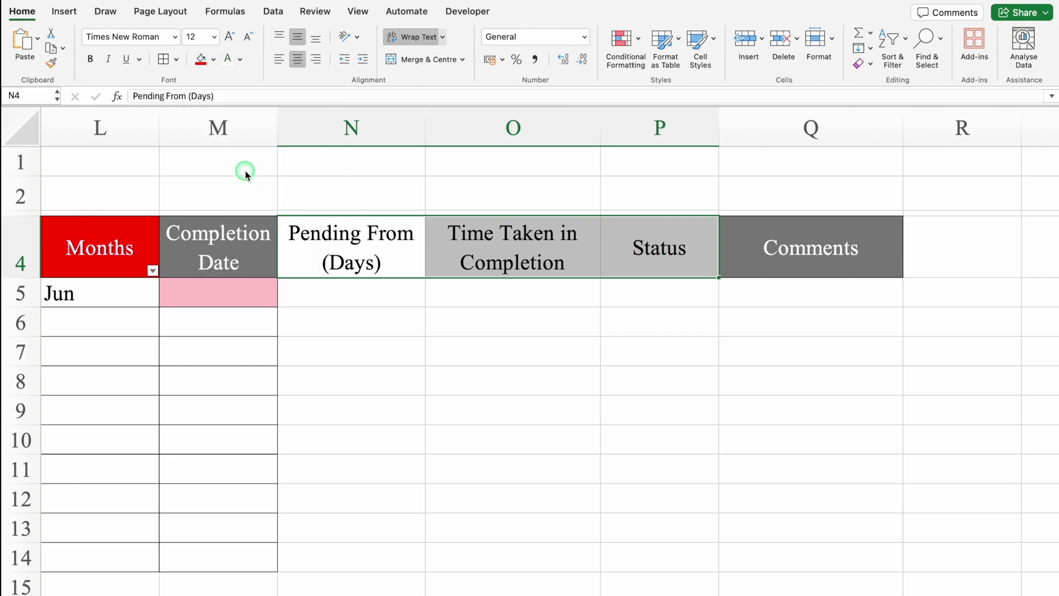
left_click(229, 61)
Apply borders to all cells in M4:Q14 and hide the sheet's gridlines.
left_click_drag(221, 242, 872, 558)
left_click(164, 63)
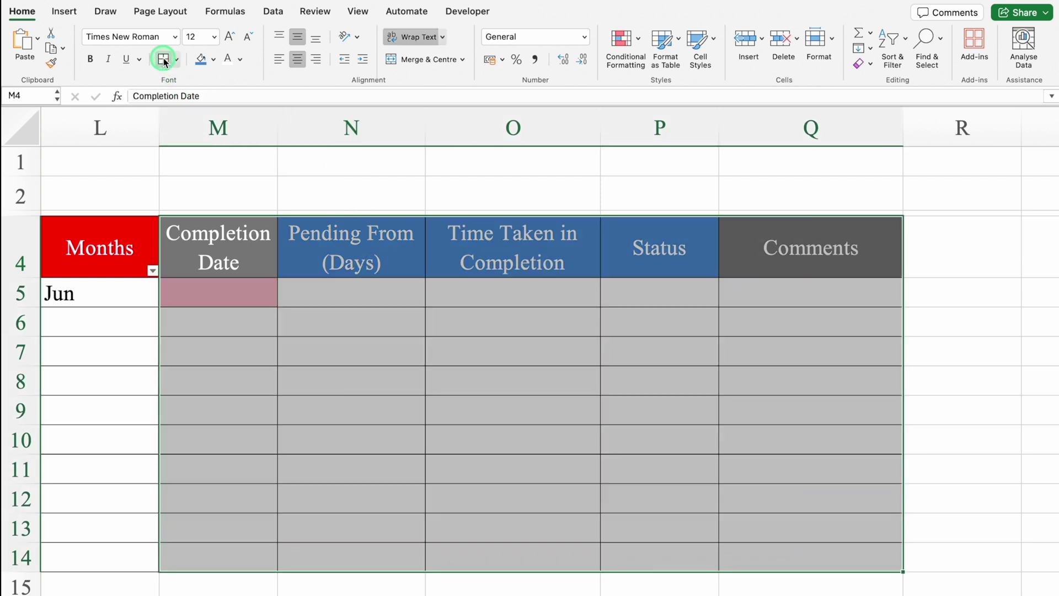
left_click(356, 12)
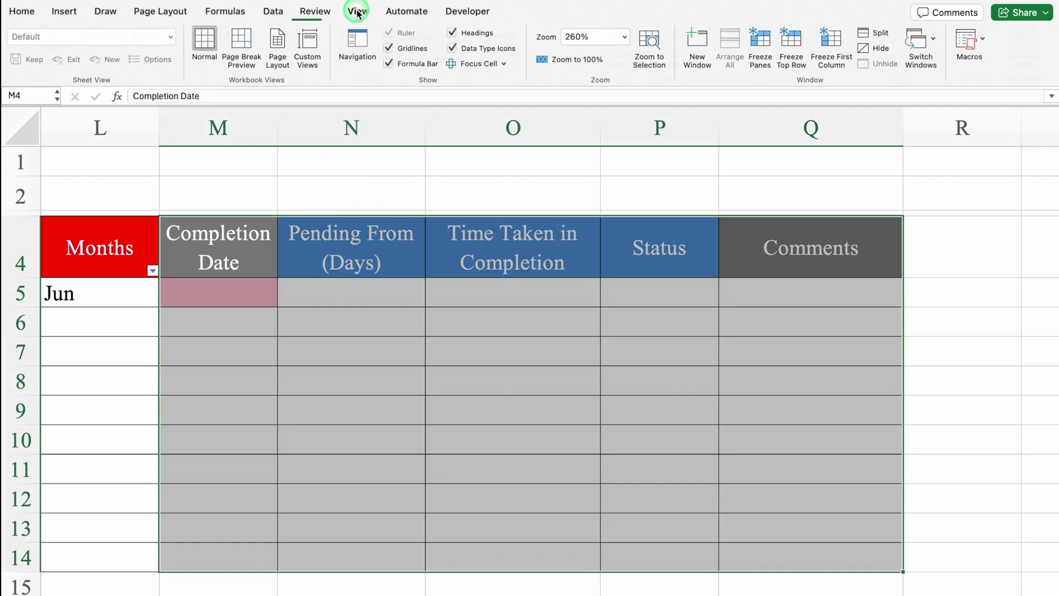
left_click(389, 48)
Enter the formula =TODAY() in the first Pending From (Days) cell, N5.
left_click(322, 294)
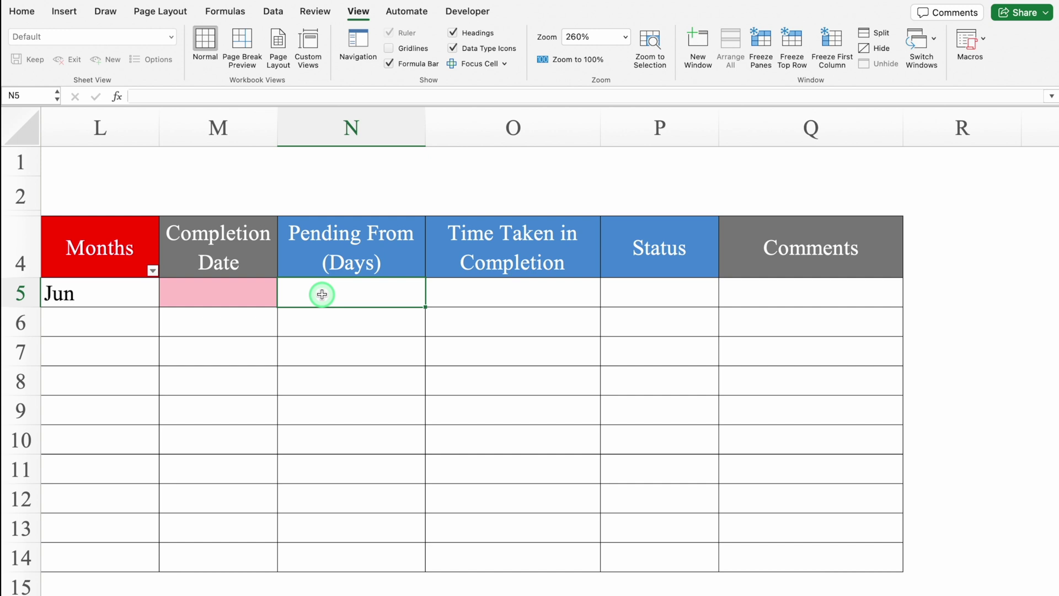
type("=")
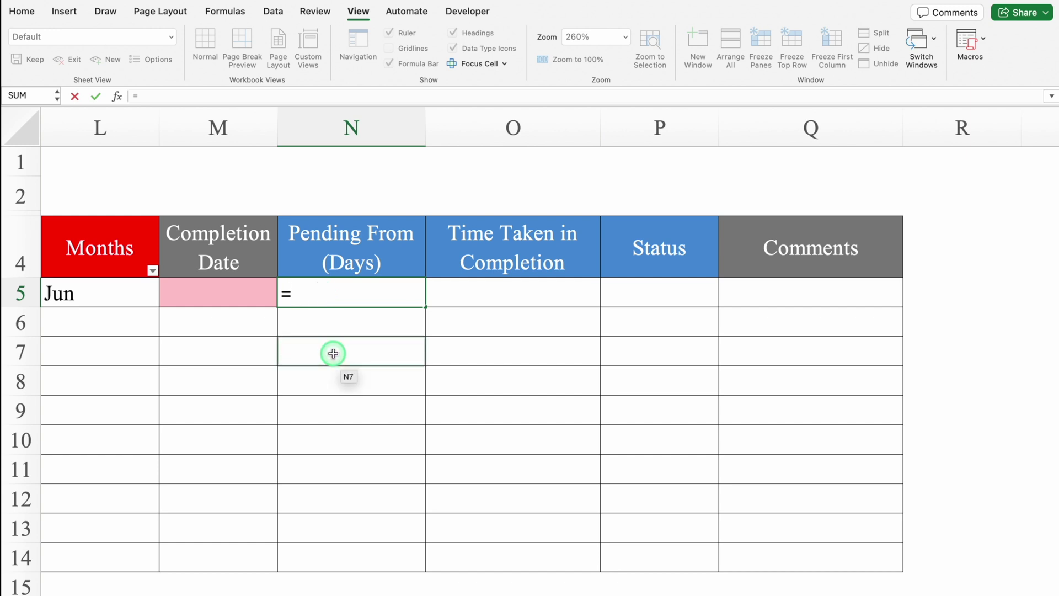
type("Today")
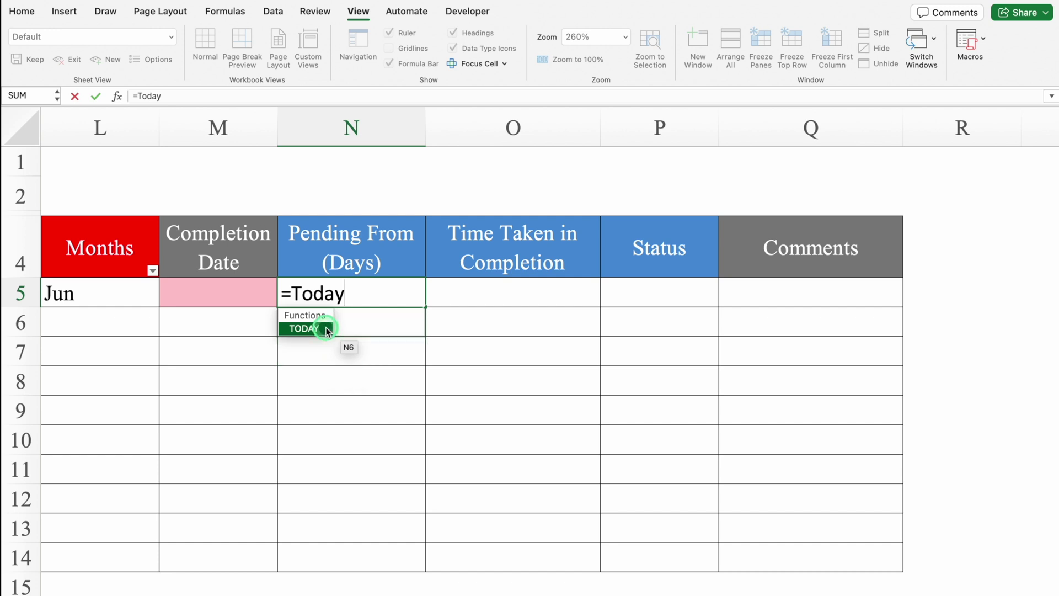
double_click(326, 331)
type(")")
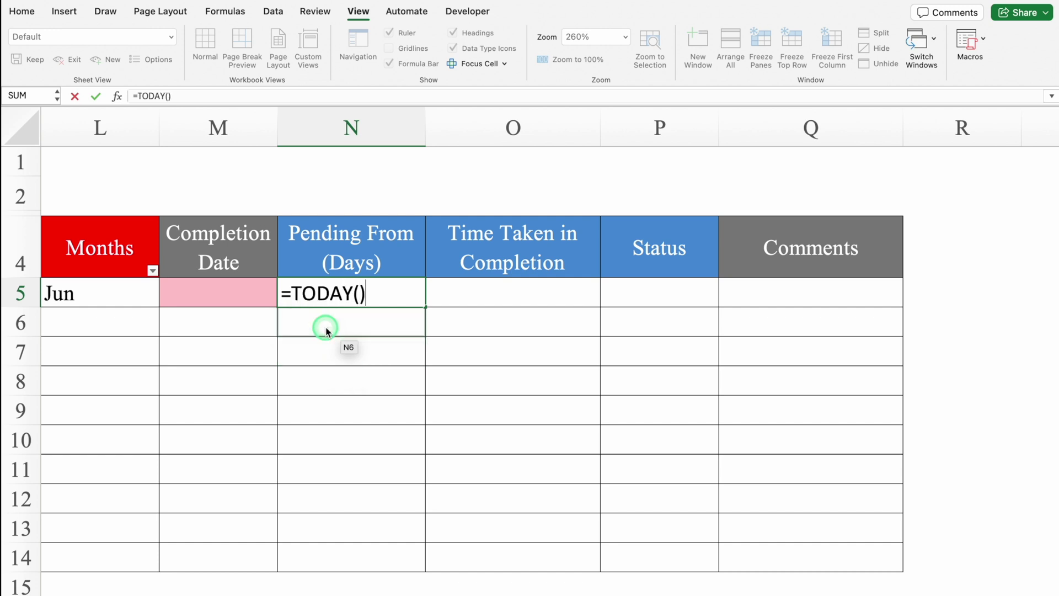
left_click(359, 292)
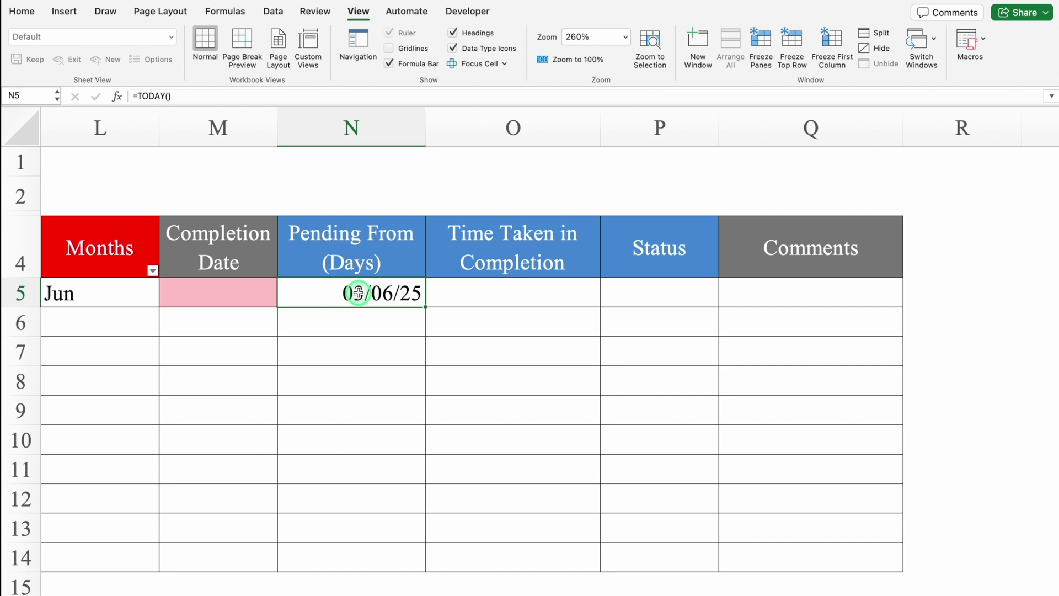
Centre the contents of column N and format it as Number with 0 decimal places.
left_click(352, 127)
left_click(22, 11)
left_click(298, 59)
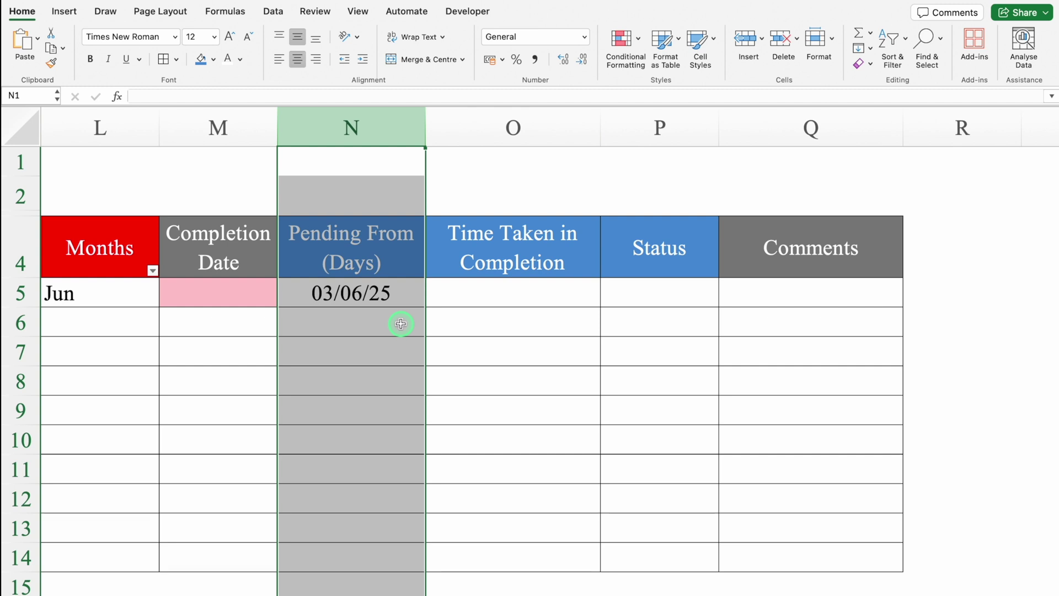
key("super+1")
left_click(373, 118)
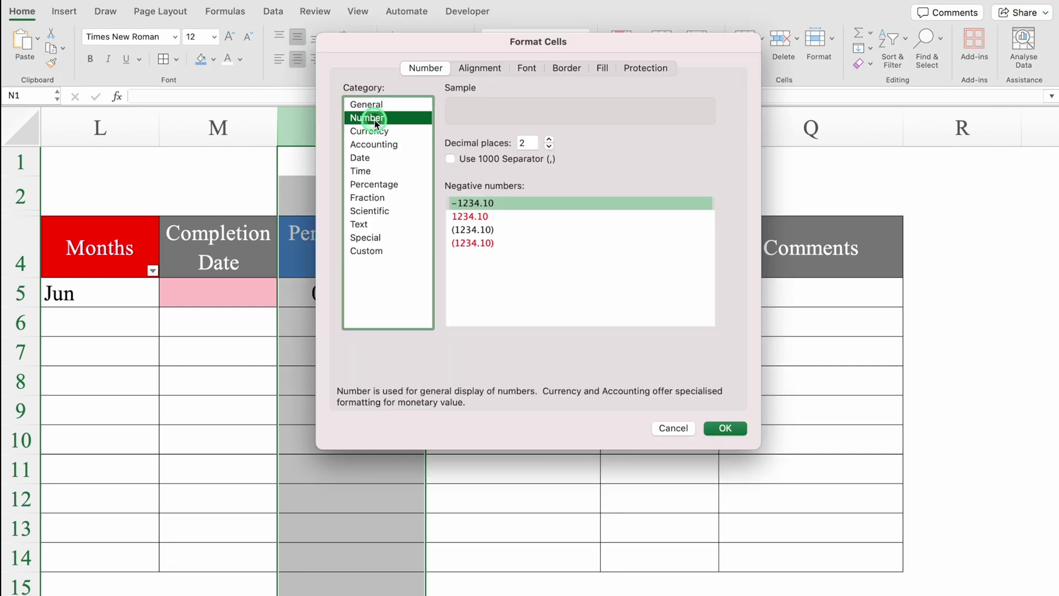
left_click(548, 146)
left_click(549, 146)
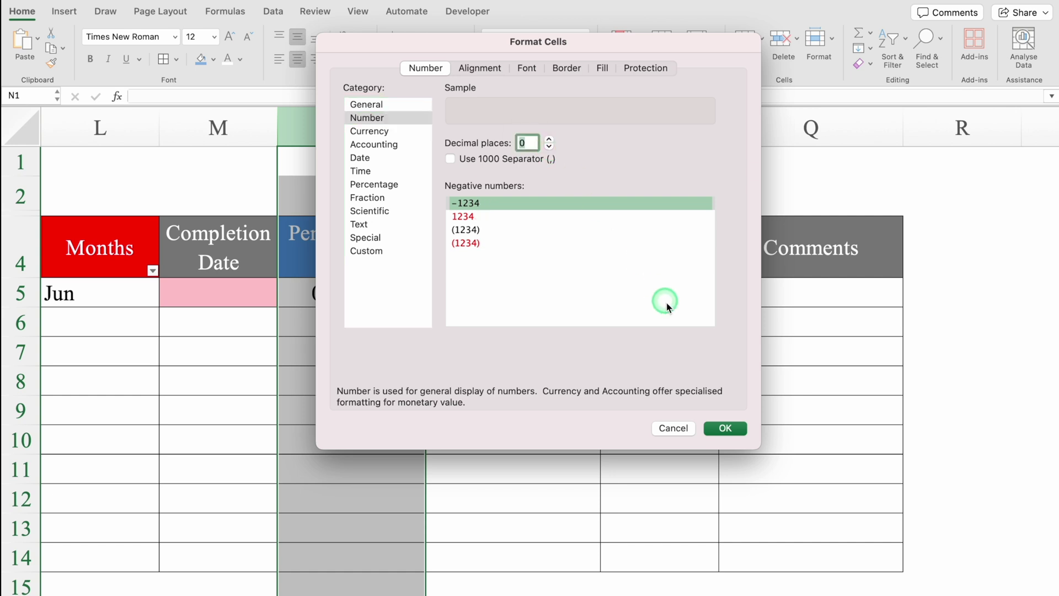
left_click(726, 428)
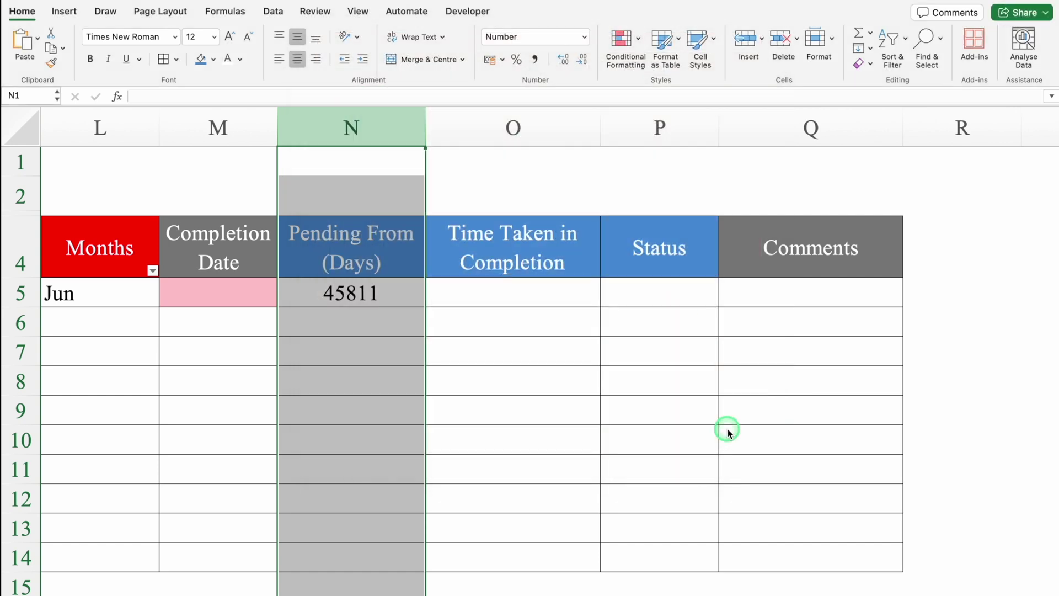
Extend the formula in N5 to =TODAY()-K5 so it subtracts the Information Date.
left_click(379, 291)
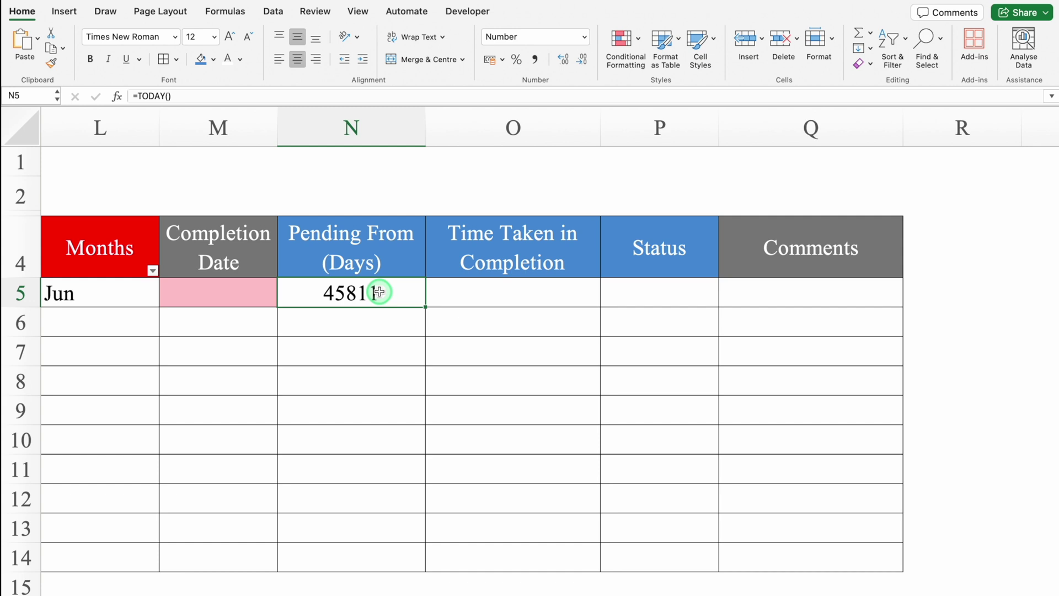
double_click(377, 291)
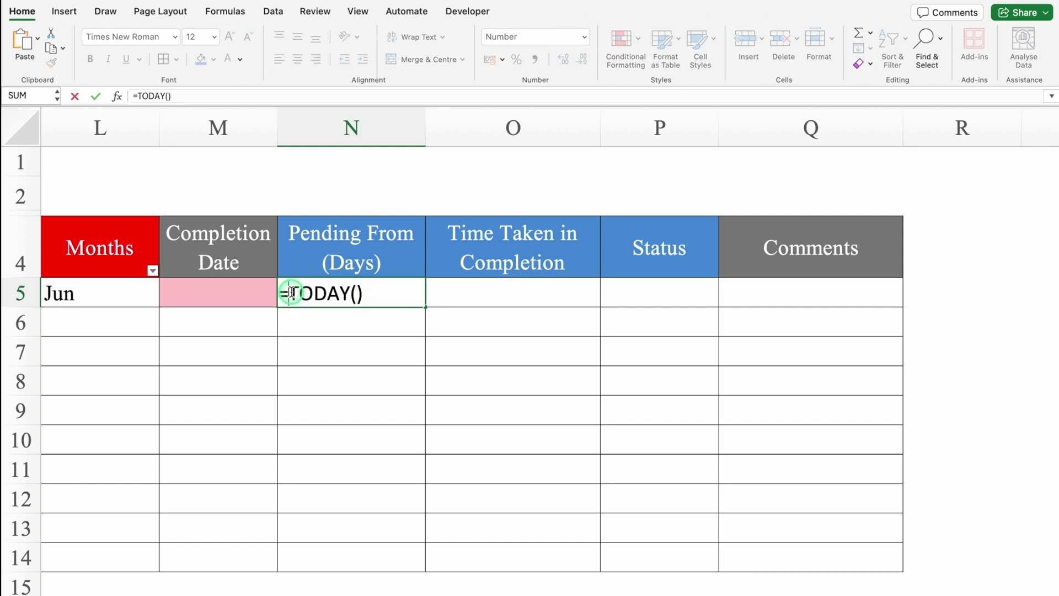
left_click(304, 340)
left_click(395, 345)
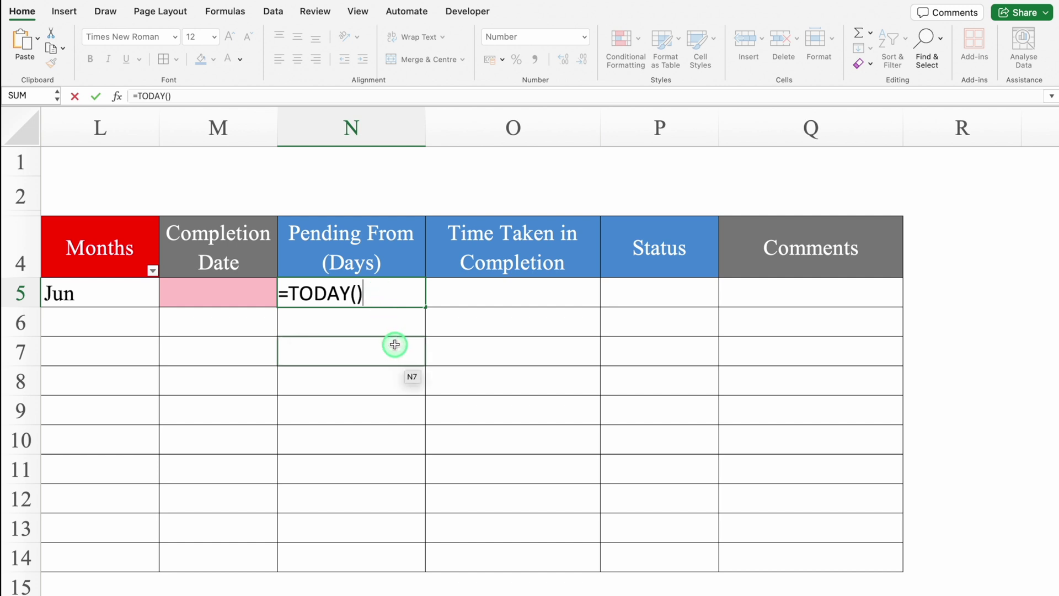
type("-")
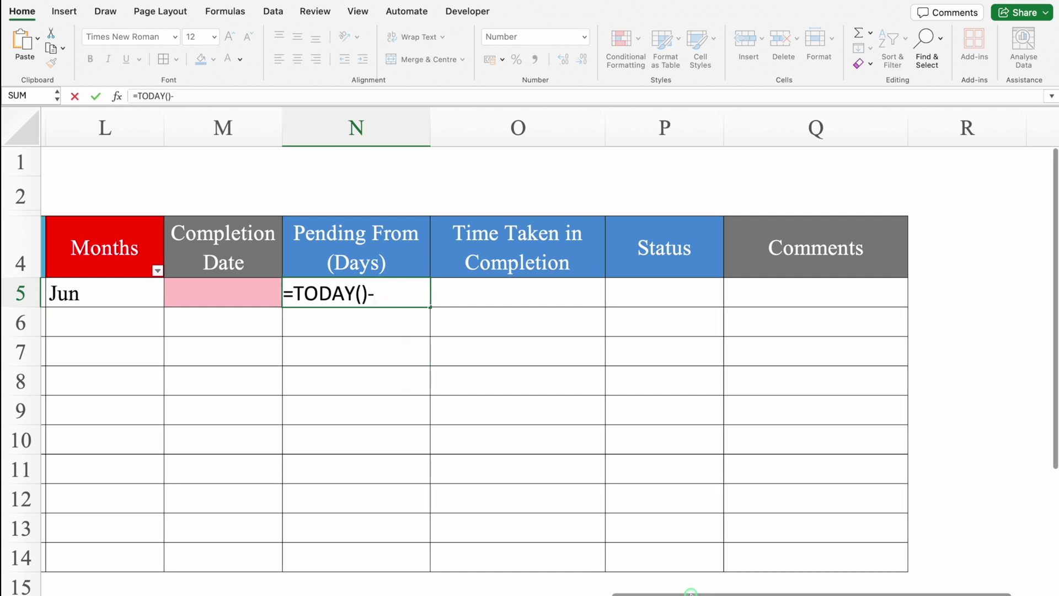
scroll(395, 386, "left", 5)
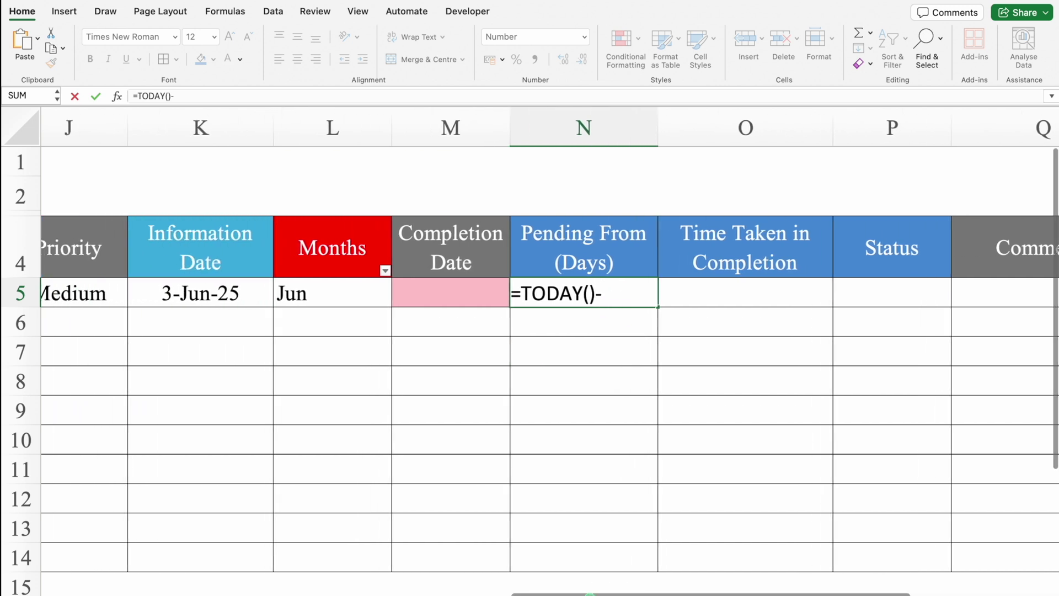
left_click(260, 293)
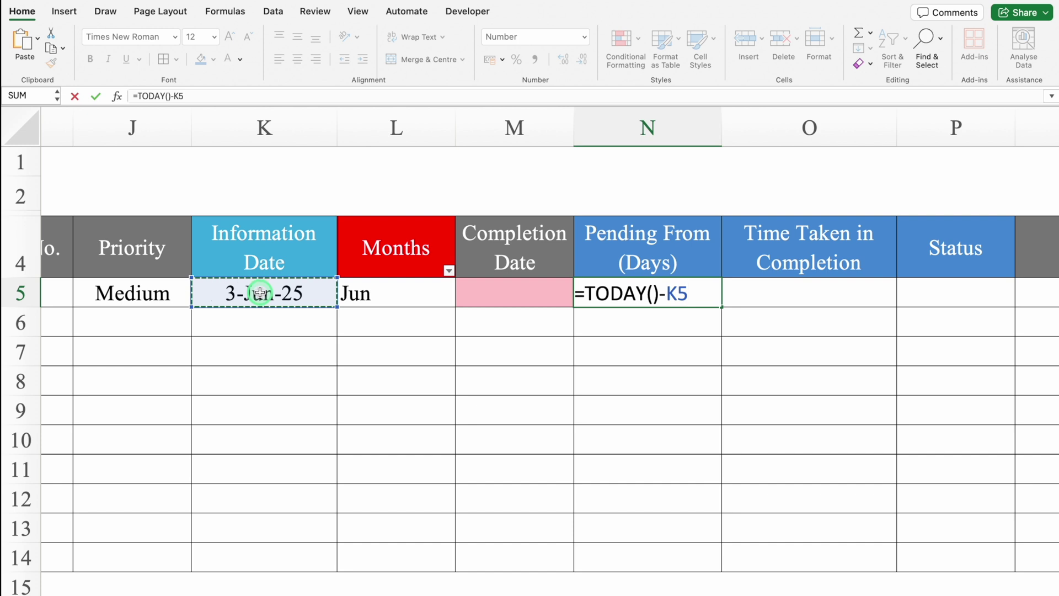
key("Return")
key("Up")
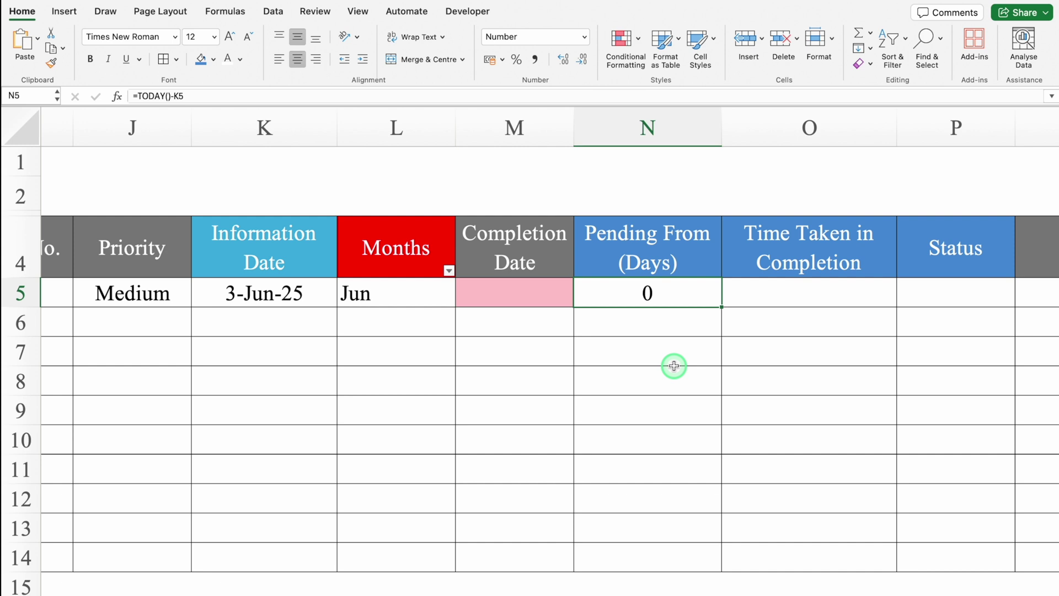
Test the pending-days formula by clearing K5 and entering 1/5/25 there, and undo both changes.
left_click(278, 295)
key("Delete")
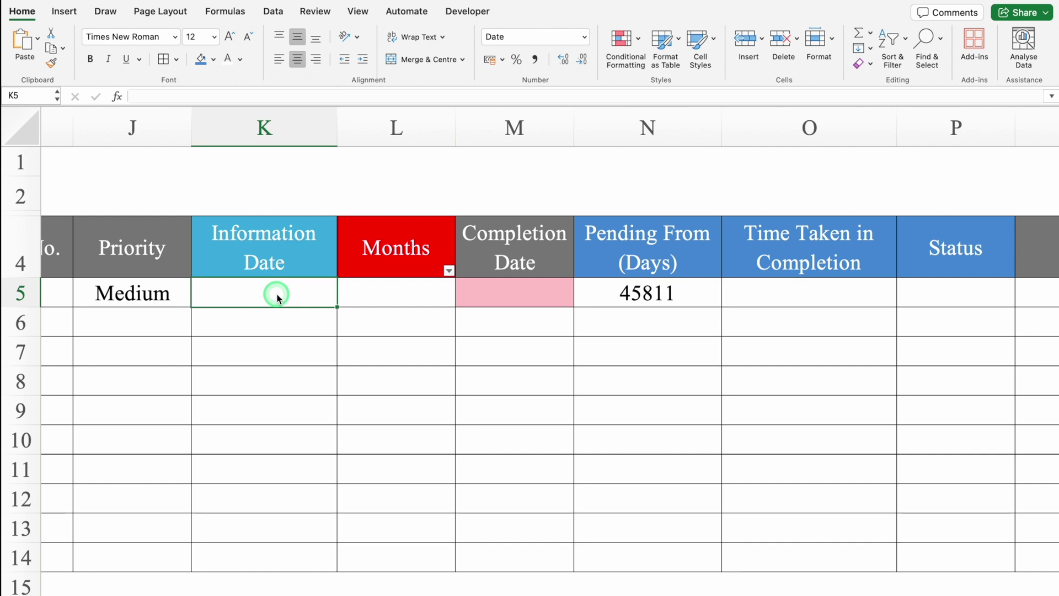
double_click(278, 295)
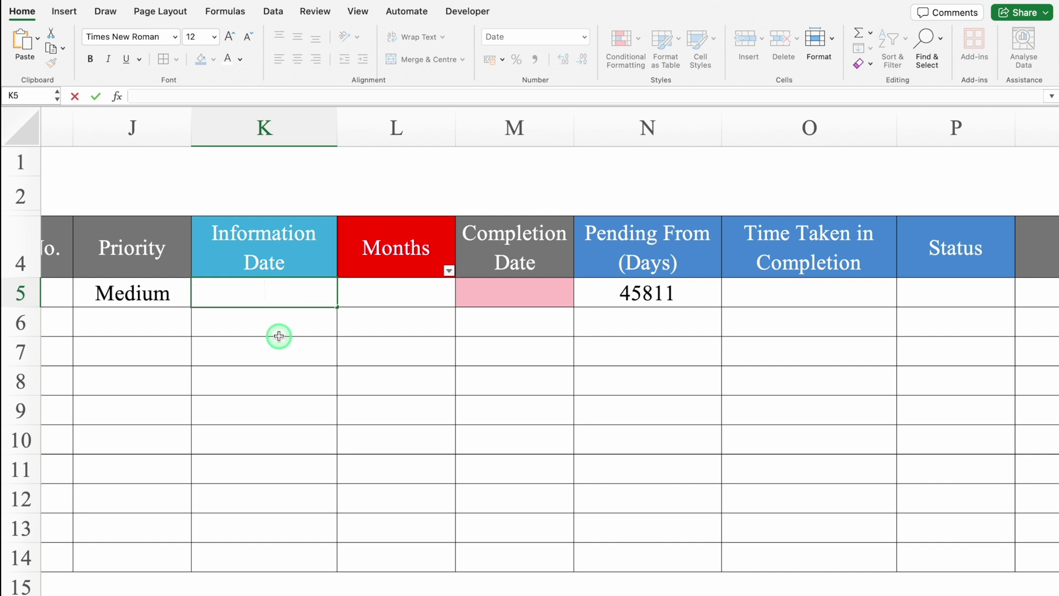
type("1/5/25")
key("Return")
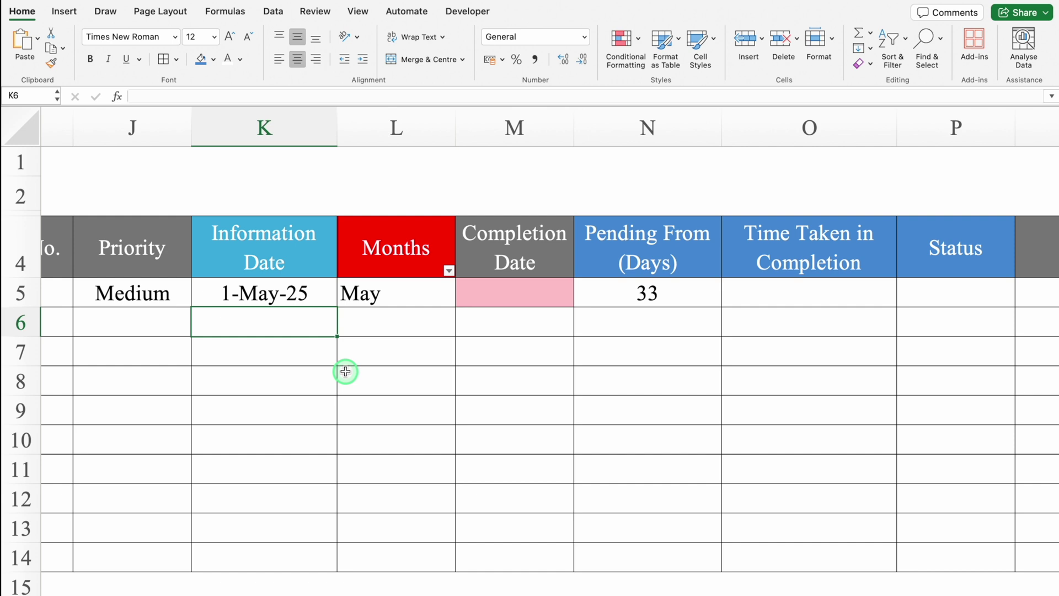
key("super+z")
key("super+z")
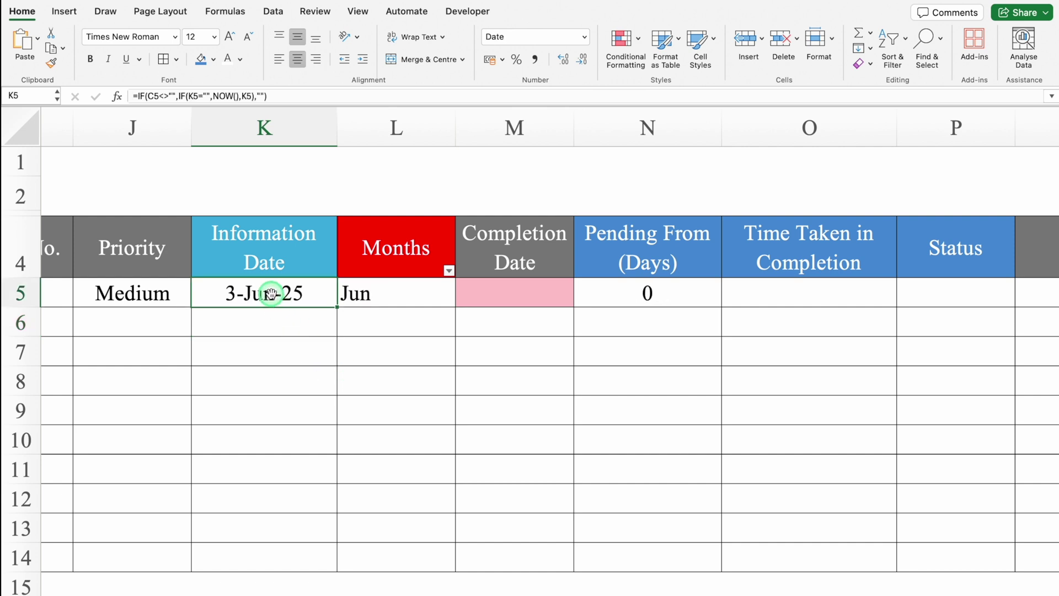
Wrap the N5 formula in a blank check on the Information Date, making it =IF(K5="","",TODAY()-K5).
left_click(605, 293)
double_click(617, 293)
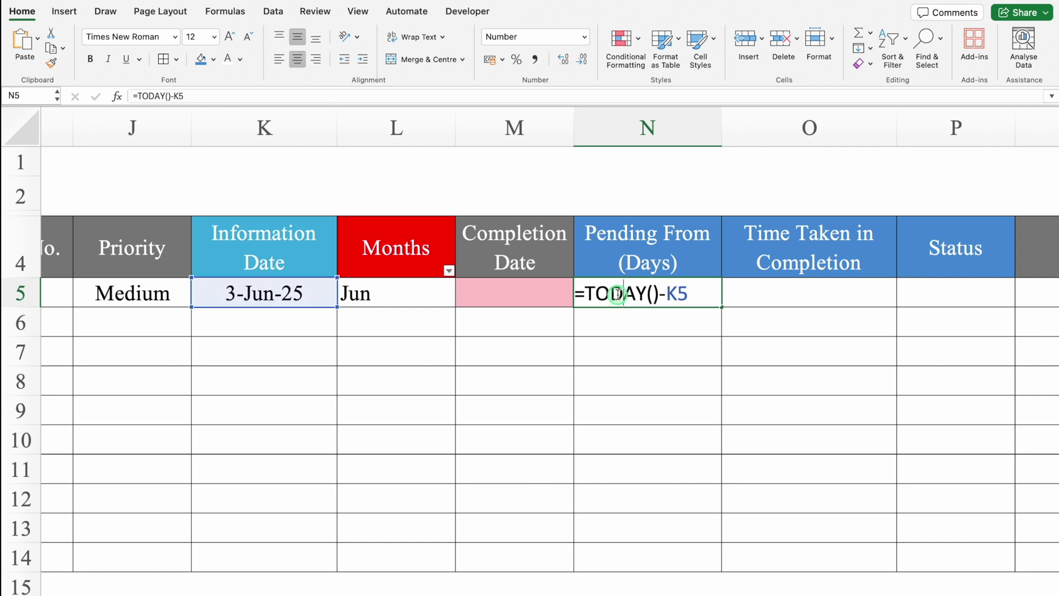
left_click(593, 294)
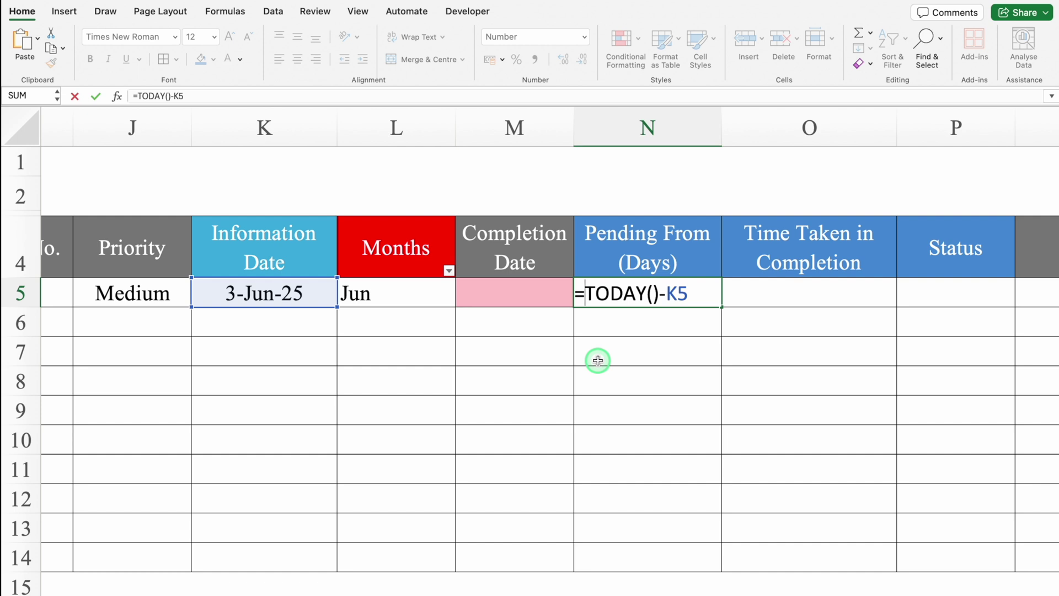
type("IF")
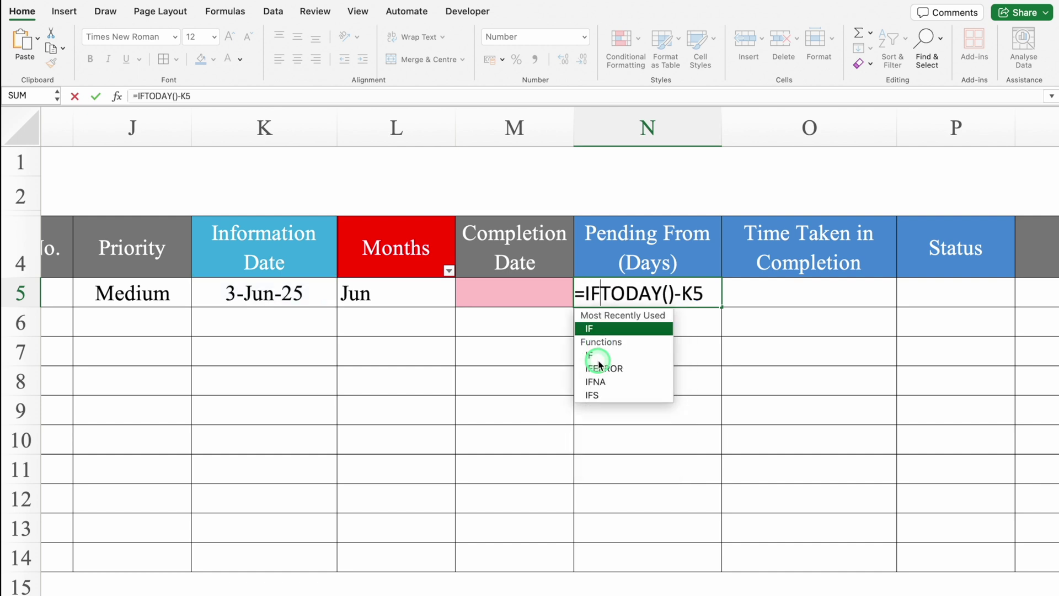
double_click(605, 329)
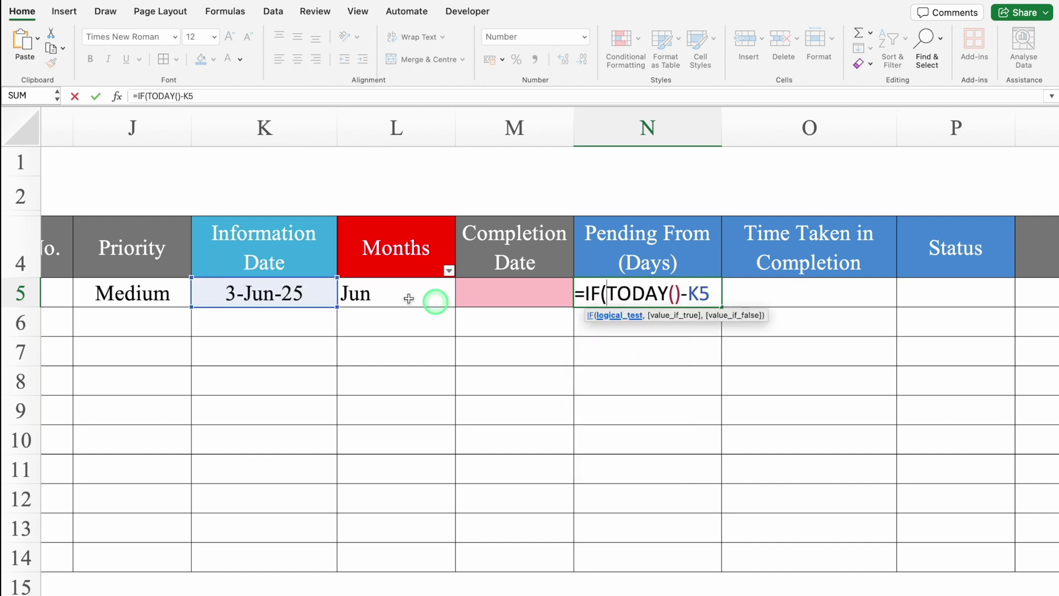
left_click(292, 293)
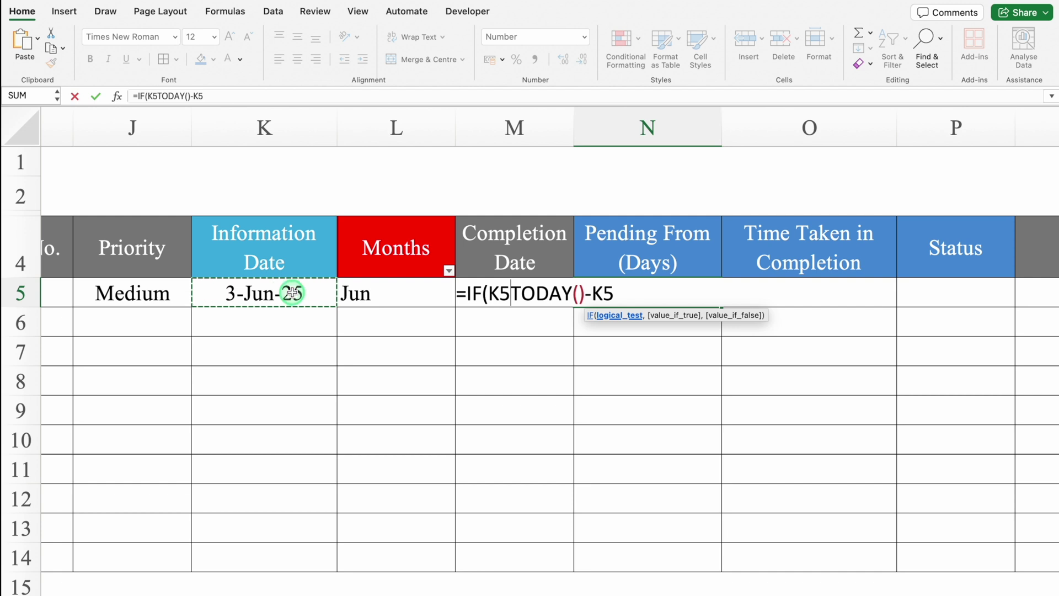
type("=")
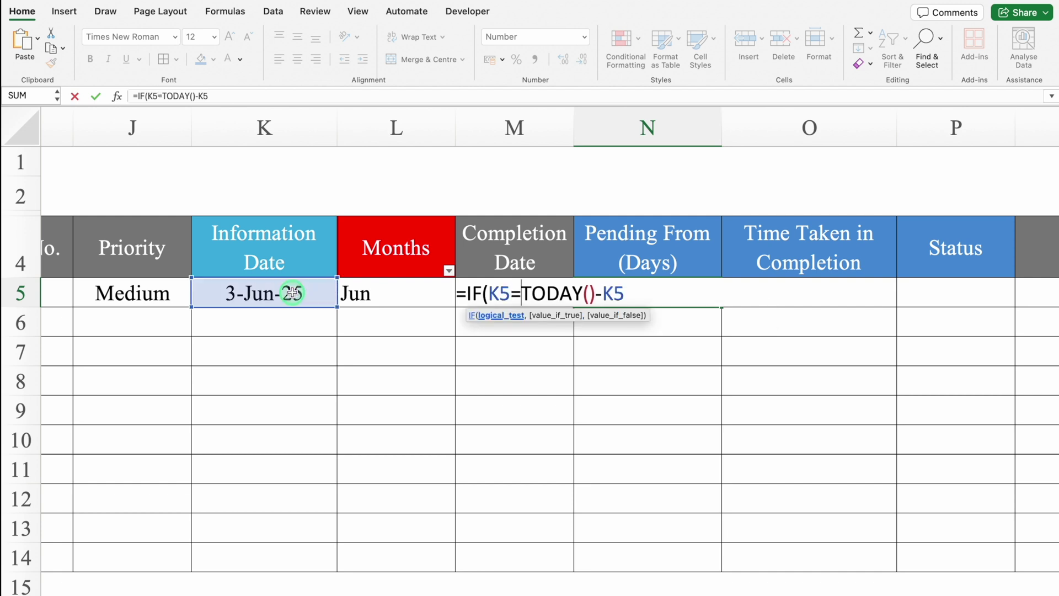
type("\"\"")
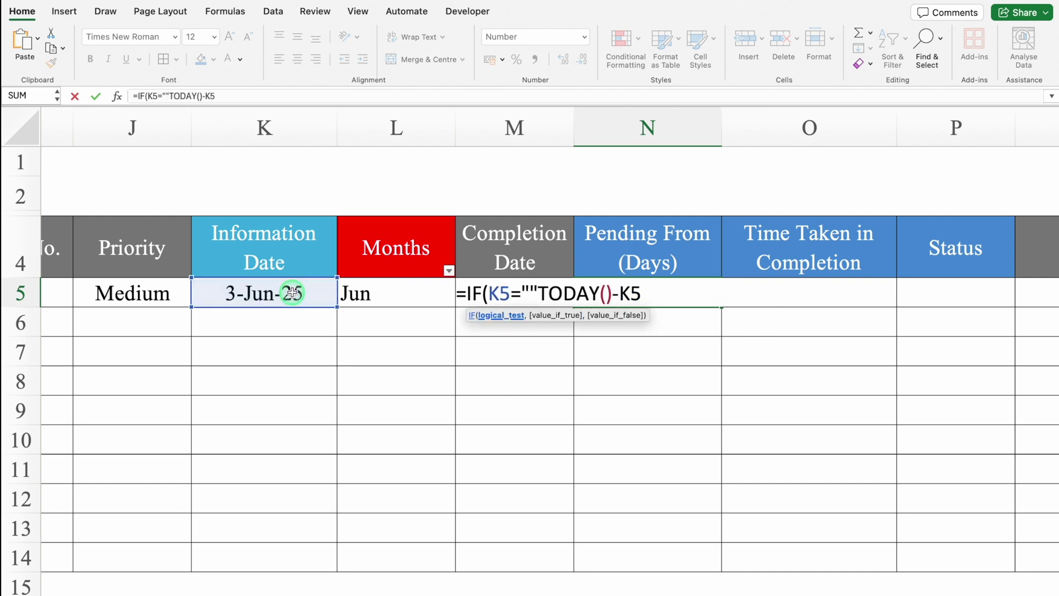
type(",")
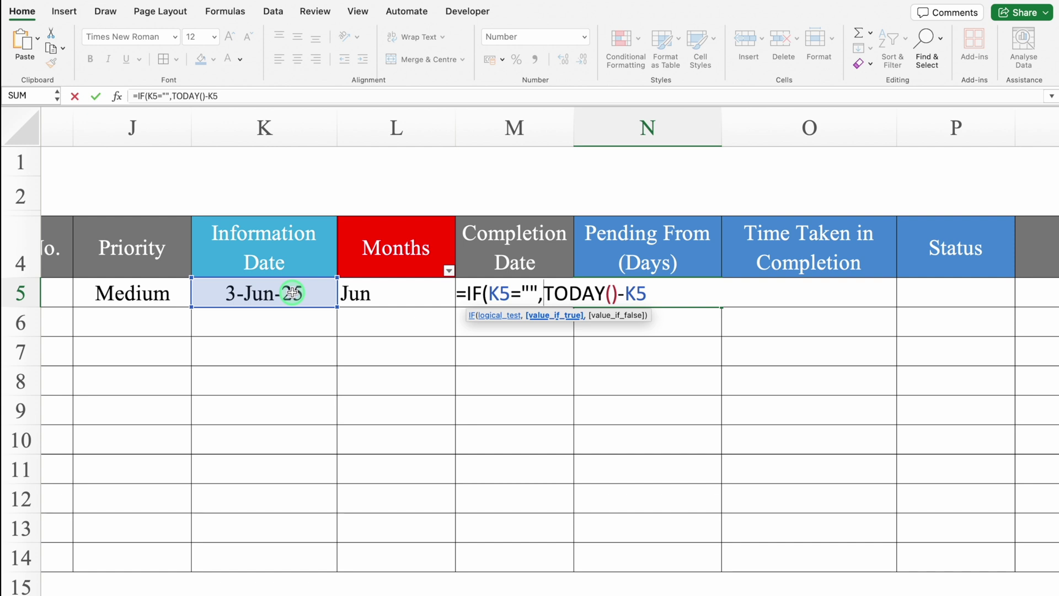
type("\"\"")
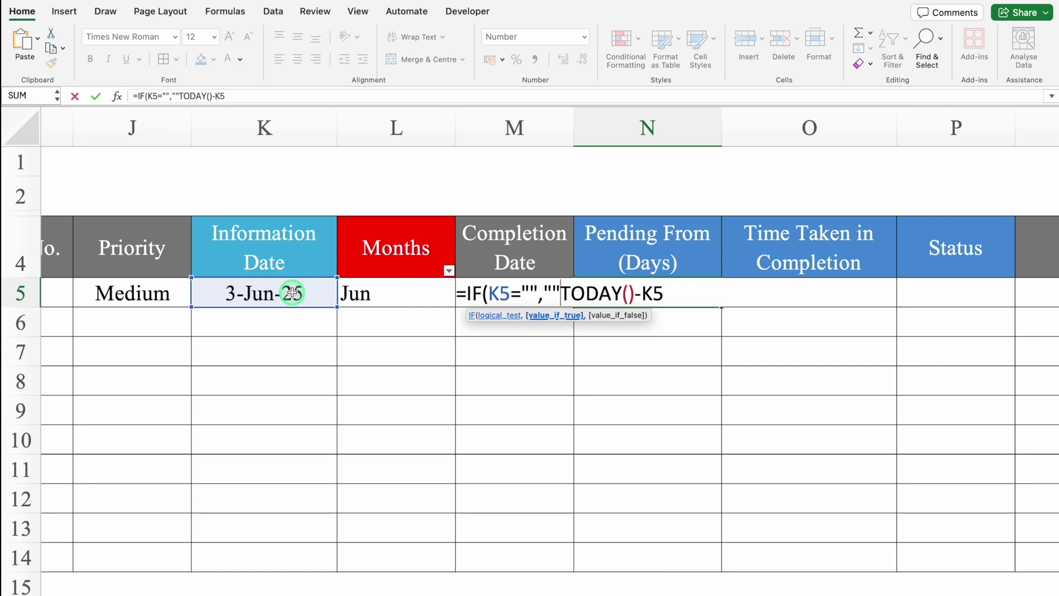
type(",")
left_click(690, 291)
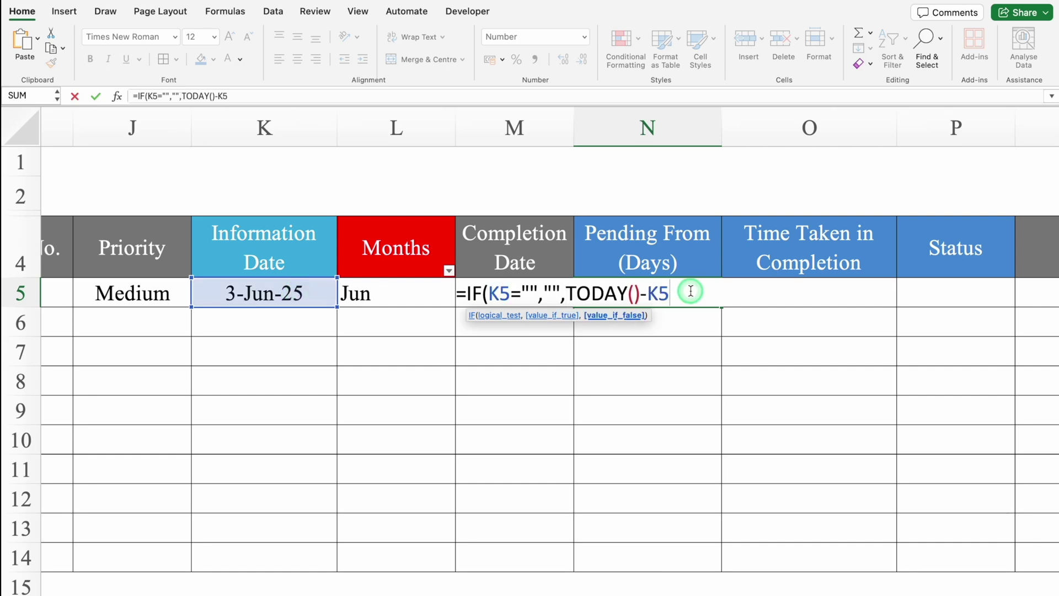
type(")")
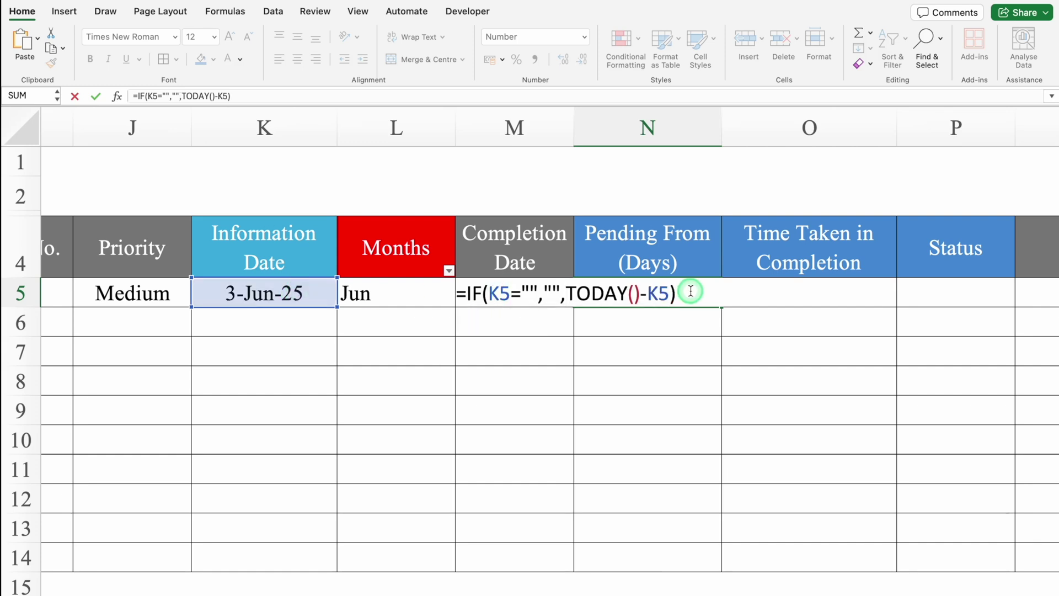
key("ctrl+Return")
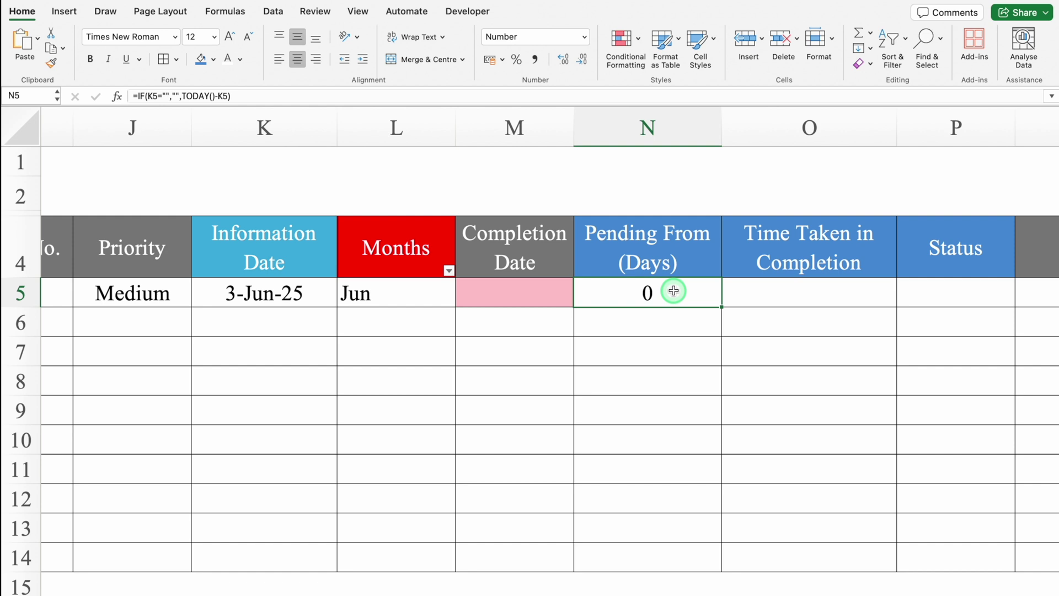
Test the blank check by clearing the Information Date in K5, and undo the deletion.
left_click(288, 293)
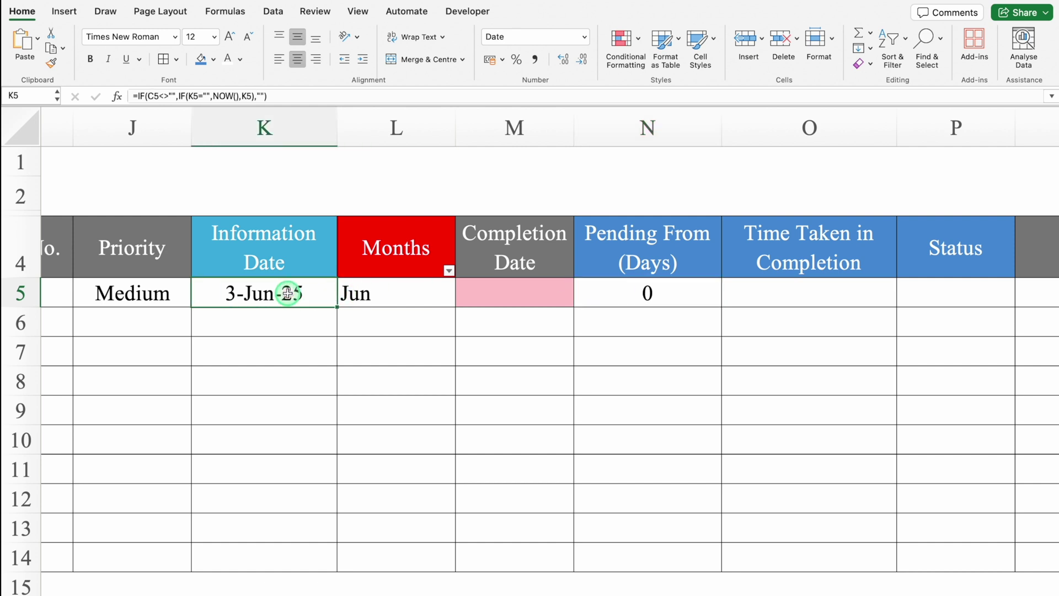
key("Delete")
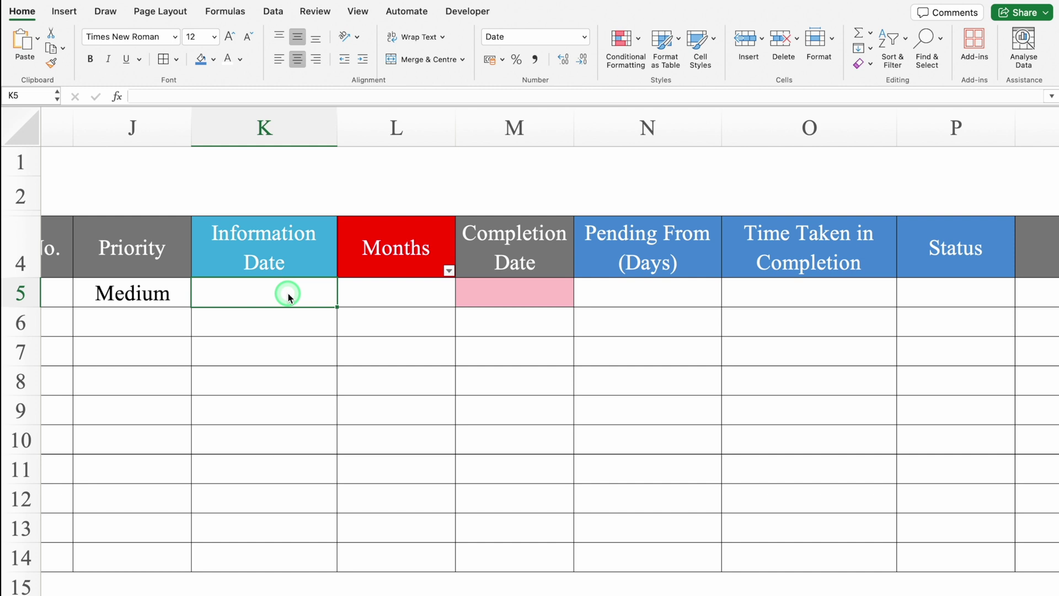
key("super+z")
Nest the N5 formula inside a Completion Date check, making it =IF(M5<>"","",IF(K5="","",TODAY()-K5)).
left_click(636, 293)
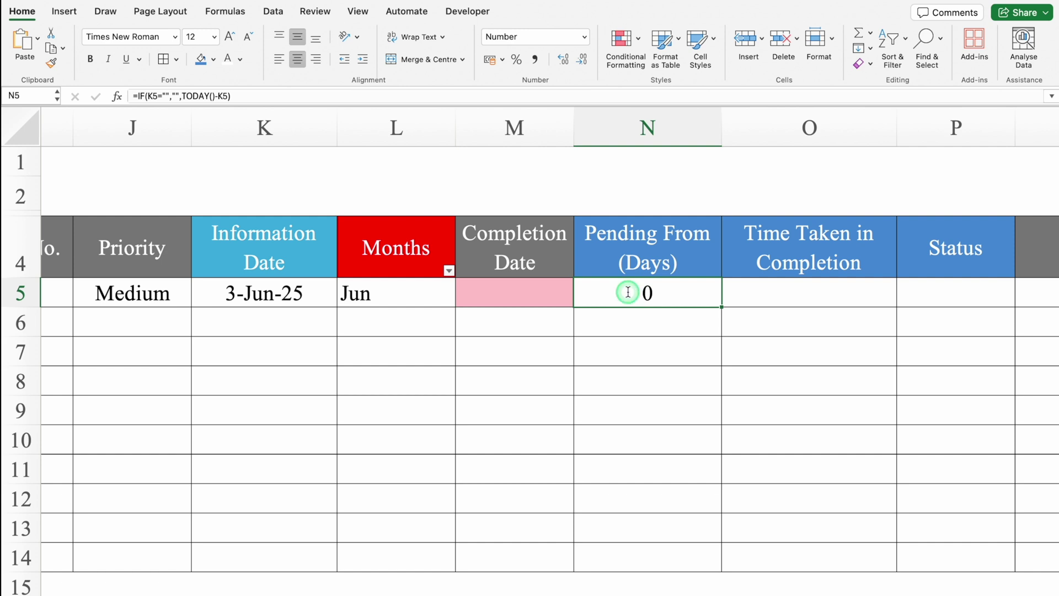
double_click(627, 293)
left_click(469, 295)
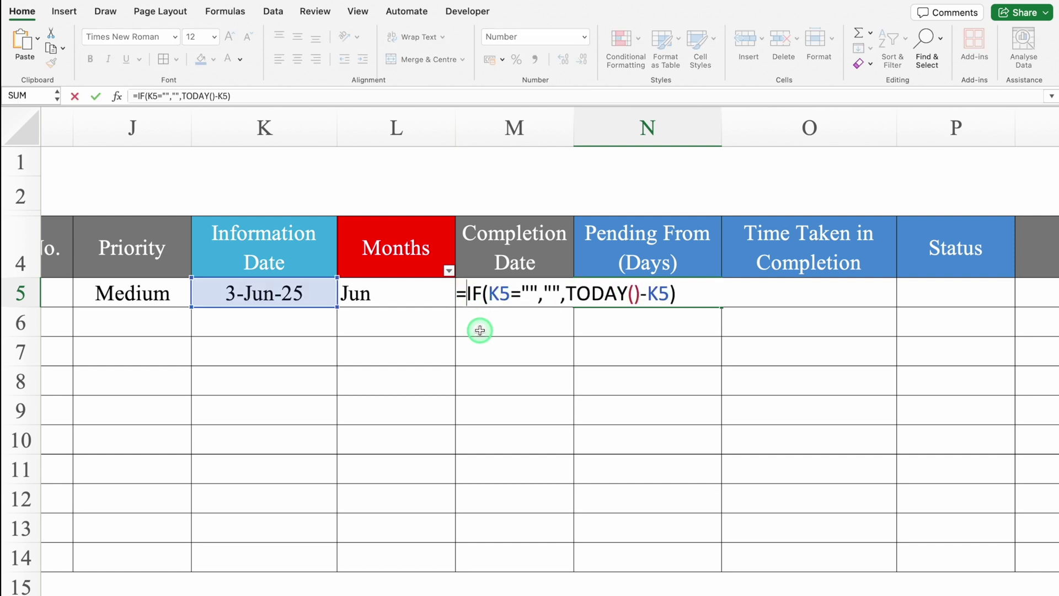
type("IF")
double_click(640, 329)
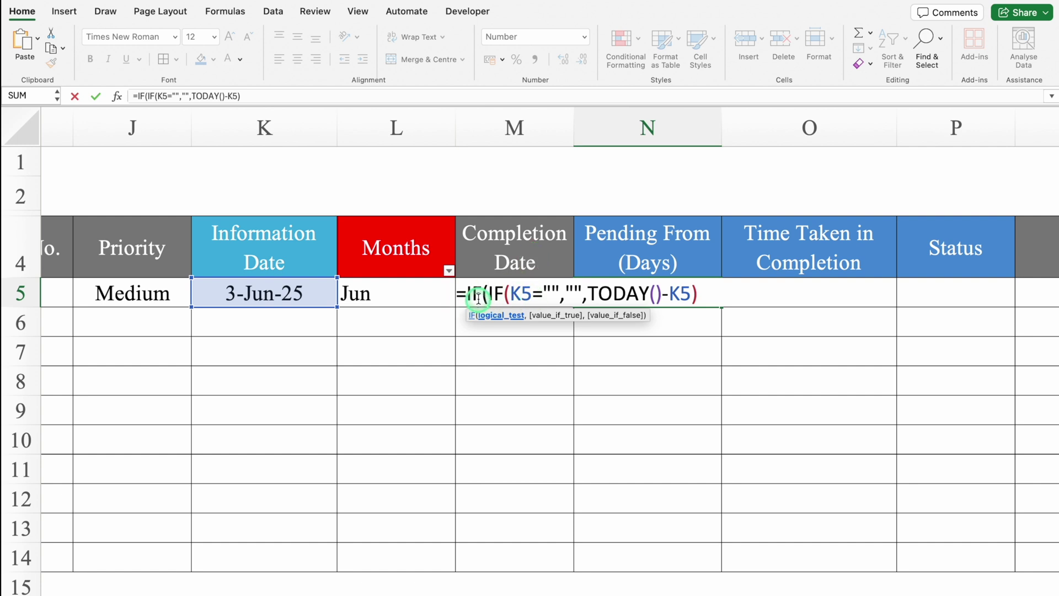
left_click(496, 257)
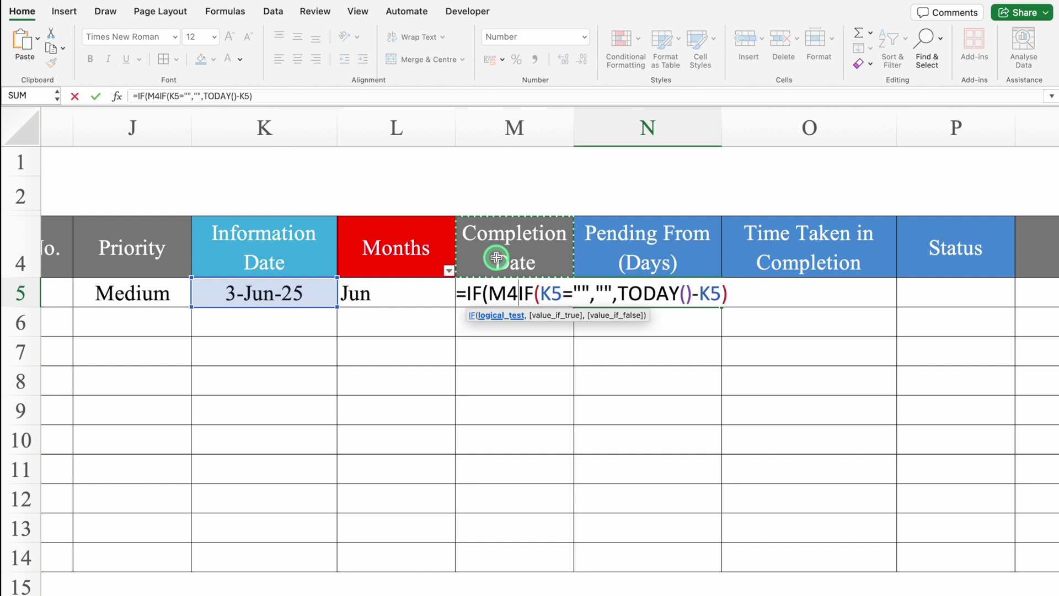
key("Down")
type("<")
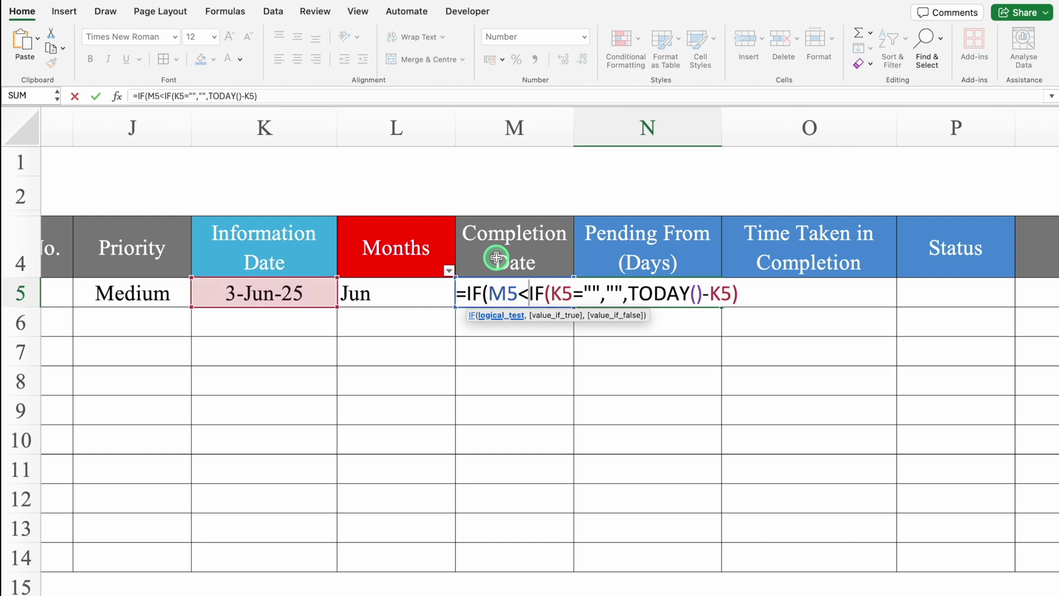
type(">")
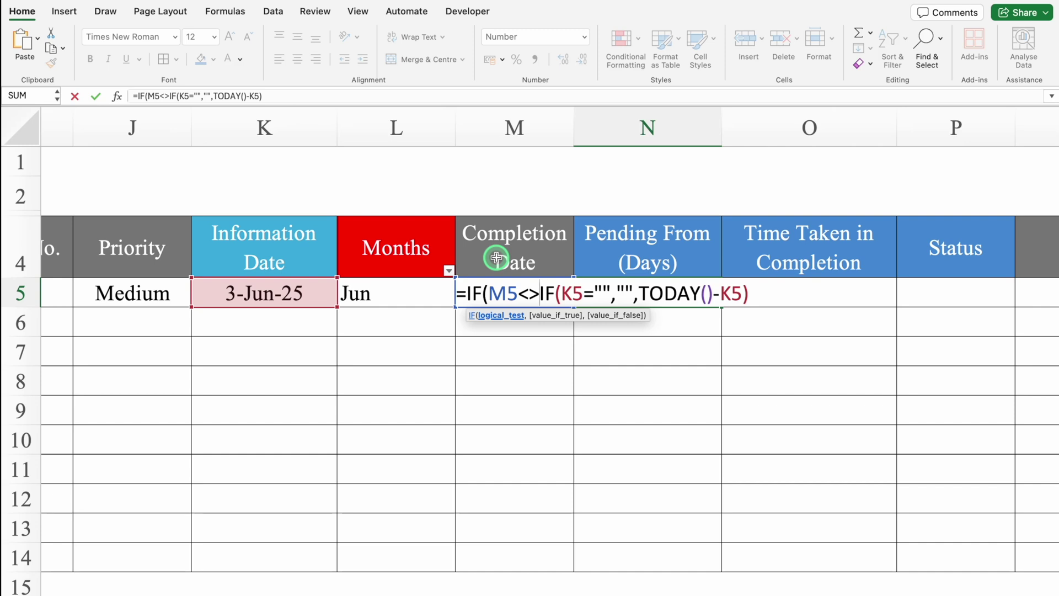
type(",")
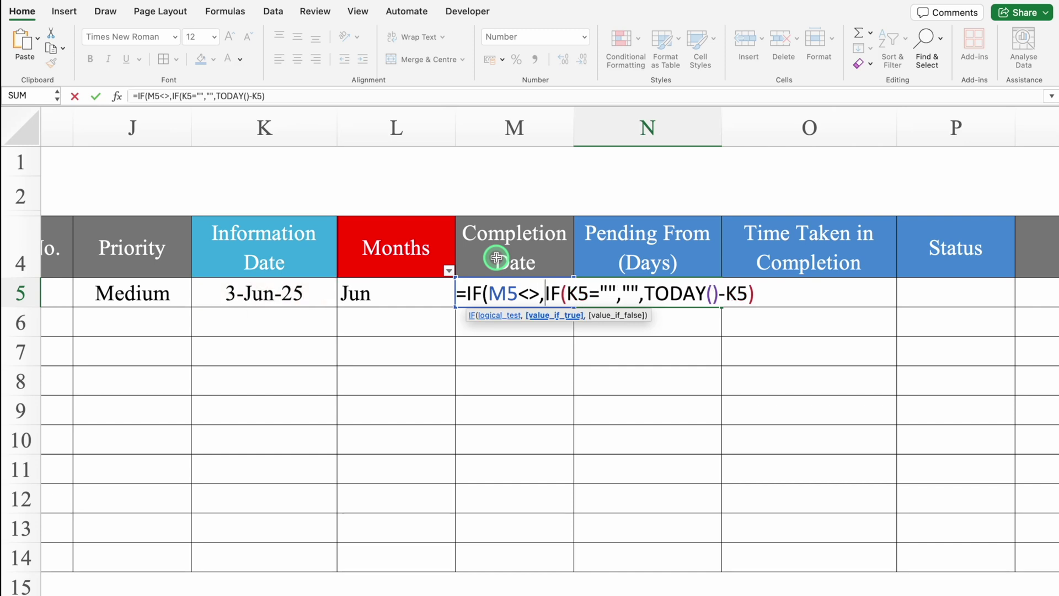
type("\"\"")
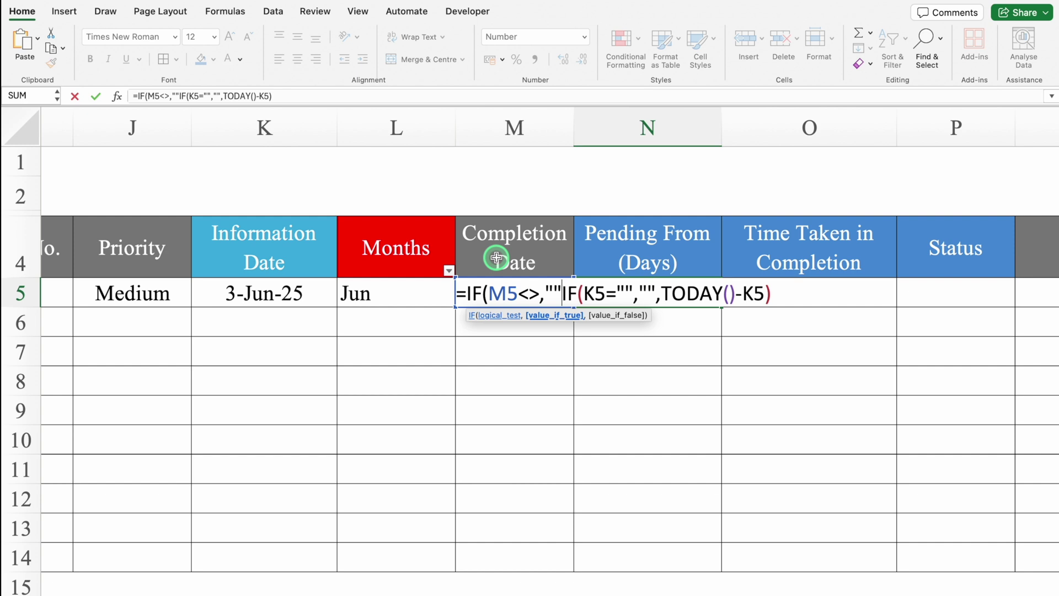
type(",")
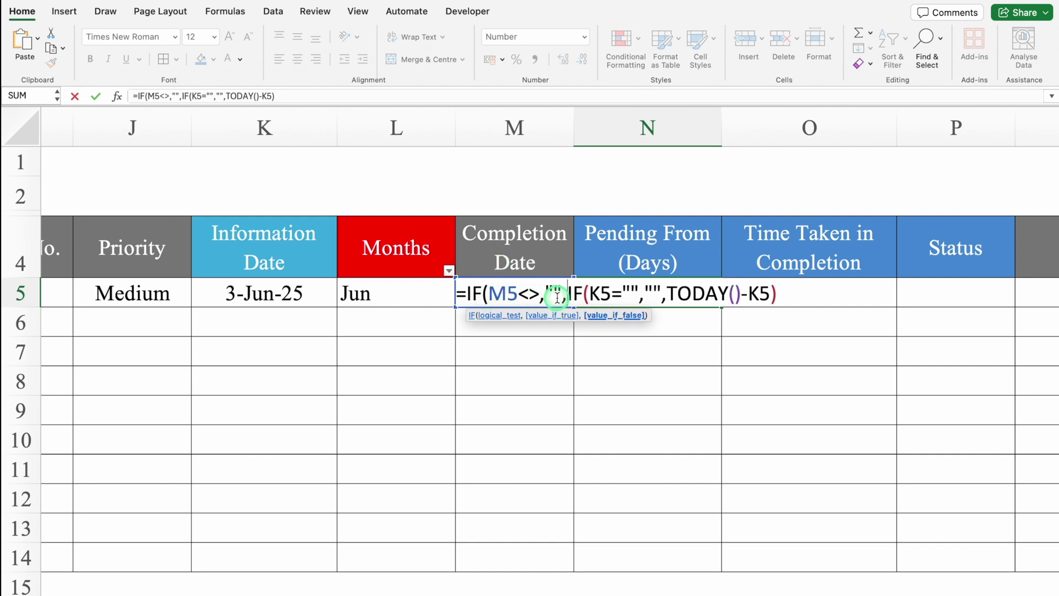
type("\"\"")
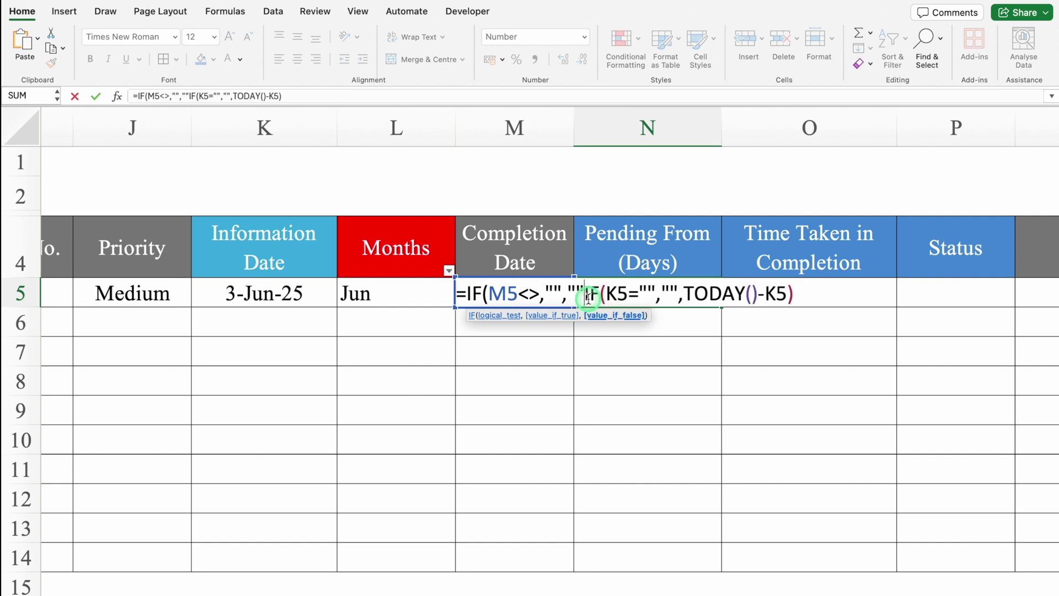
type(",")
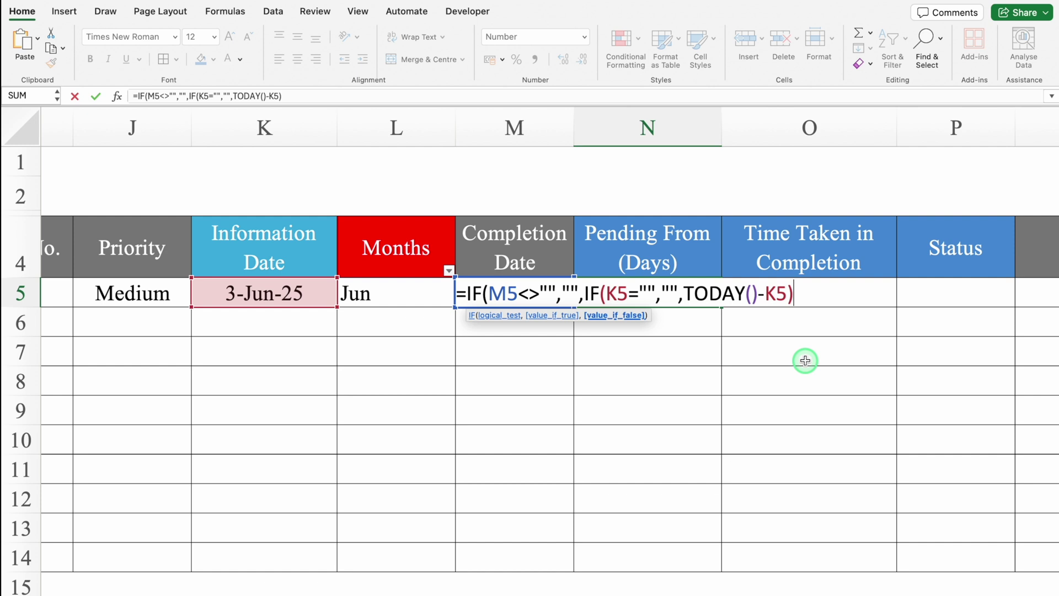
type(")")
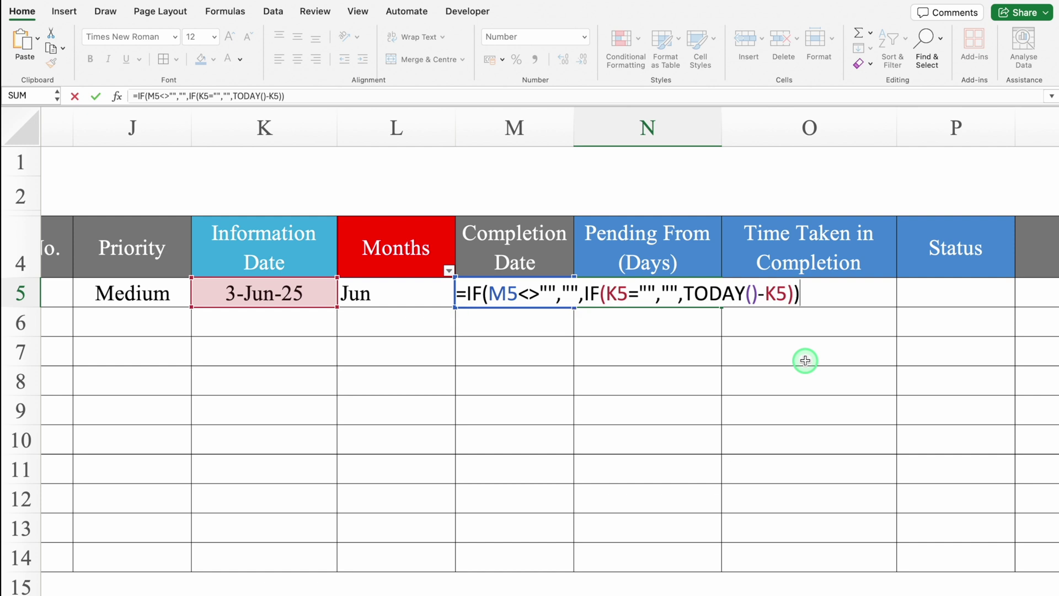
key("Return")
left_click(685, 300)
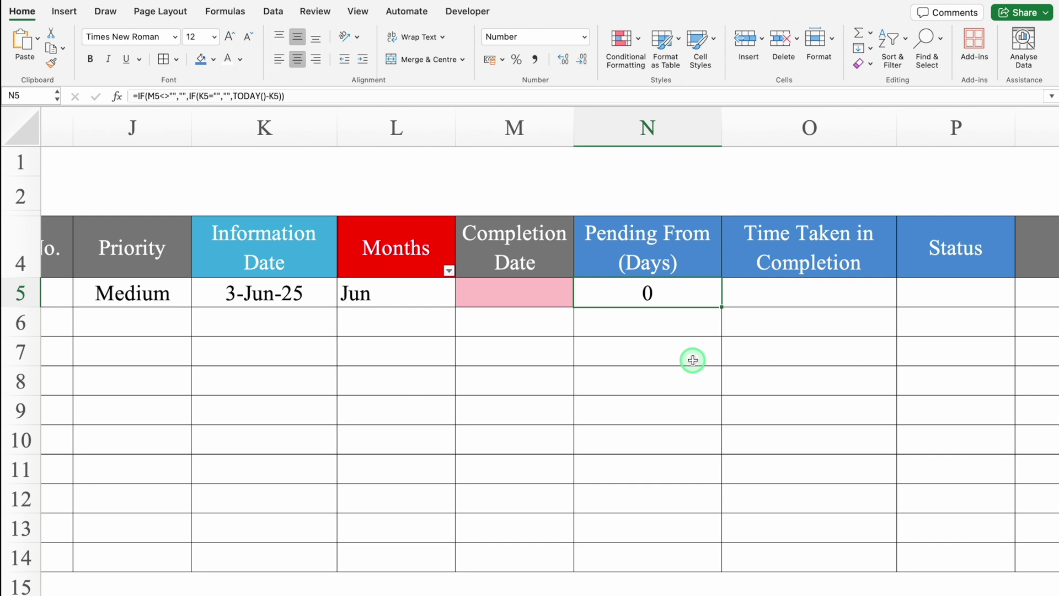
Test the Completion Date check by entering 1/8/25 in M5, and clear the cell again.
left_click(503, 293)
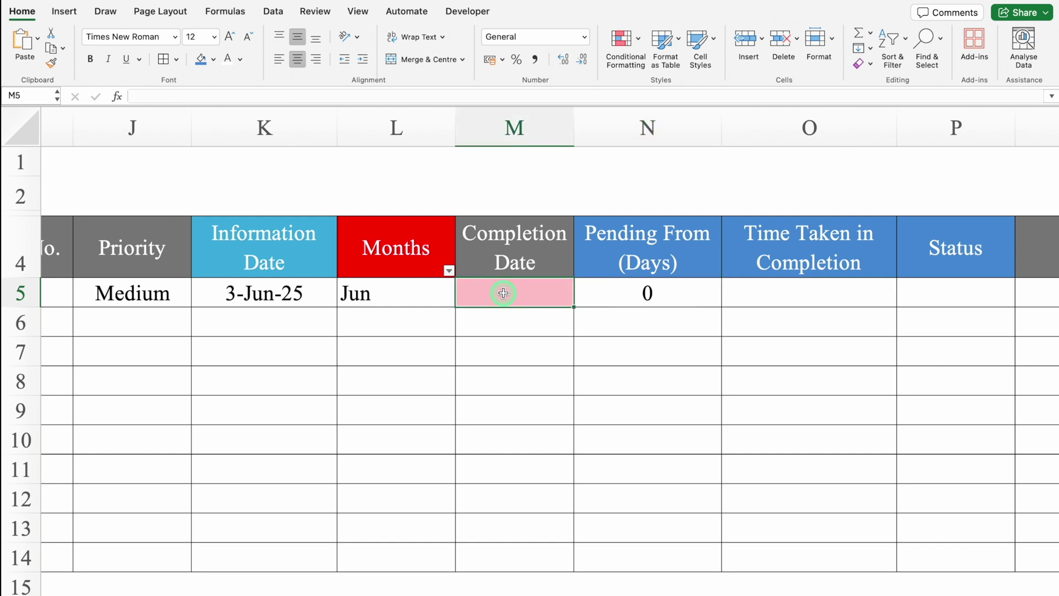
type("1/8/25")
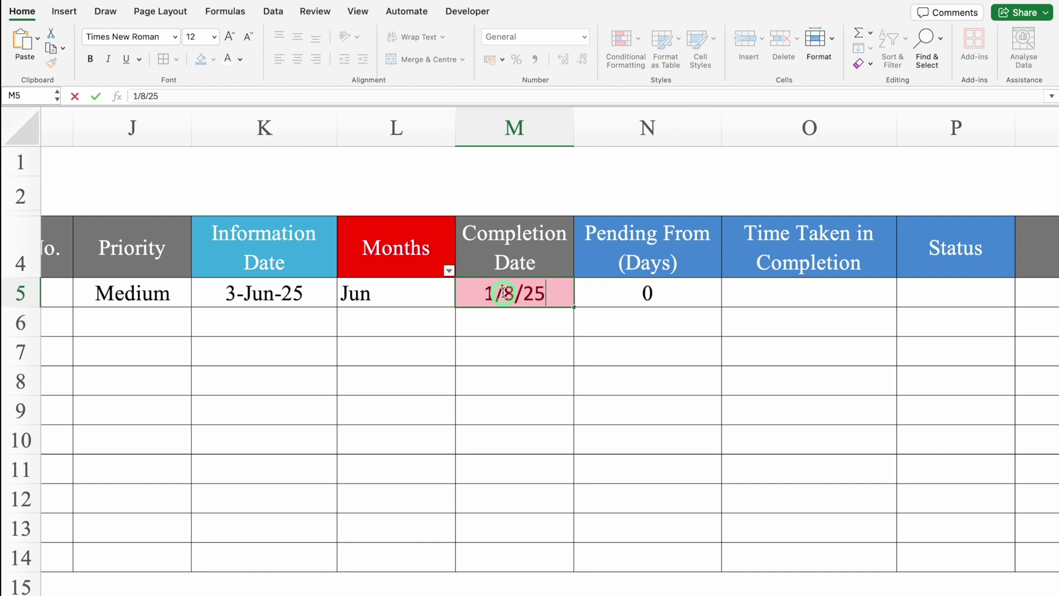
key("Return")
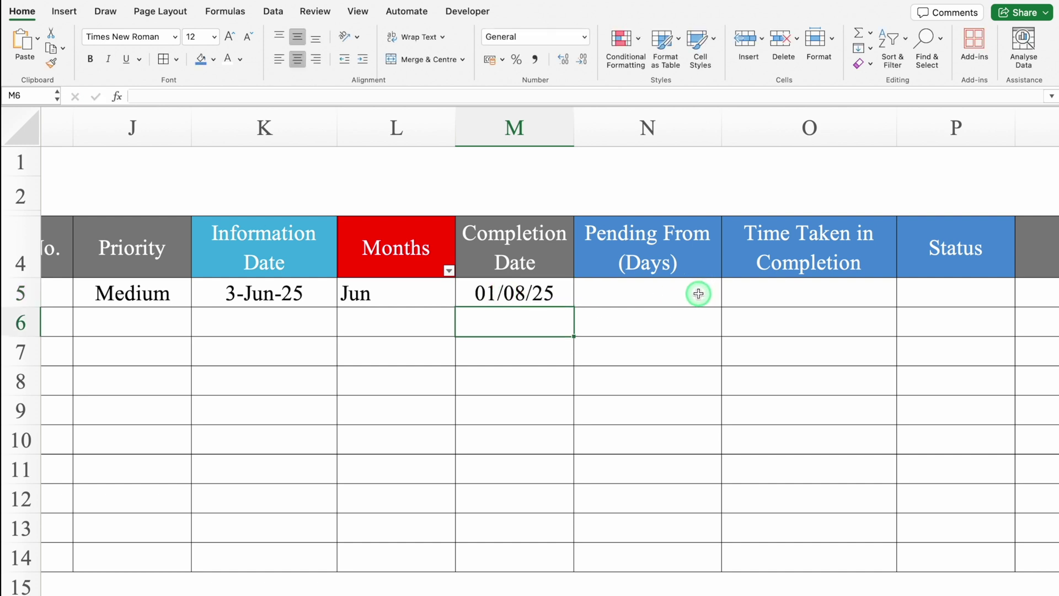
key("Up")
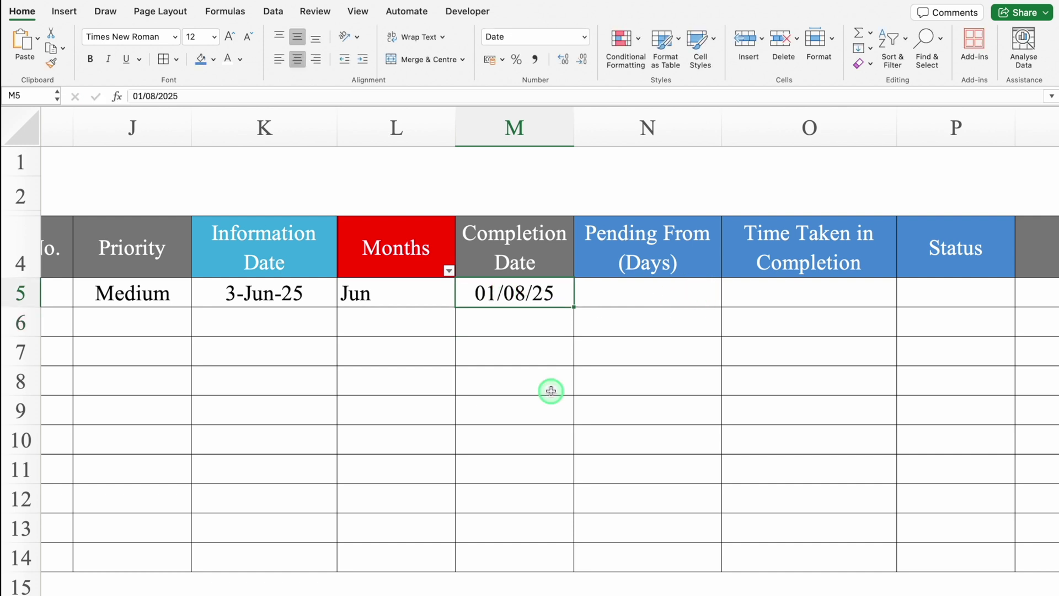
key("Delete")
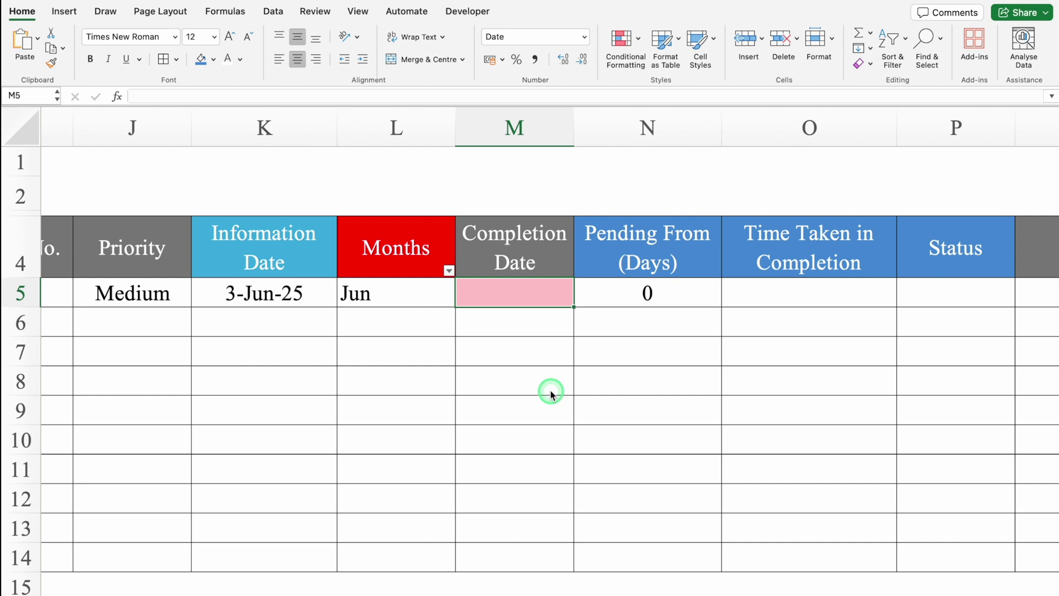
Review the nested IF formula in the first Pending From (Days) cell, N5, without changing it.
left_click(763, 301)
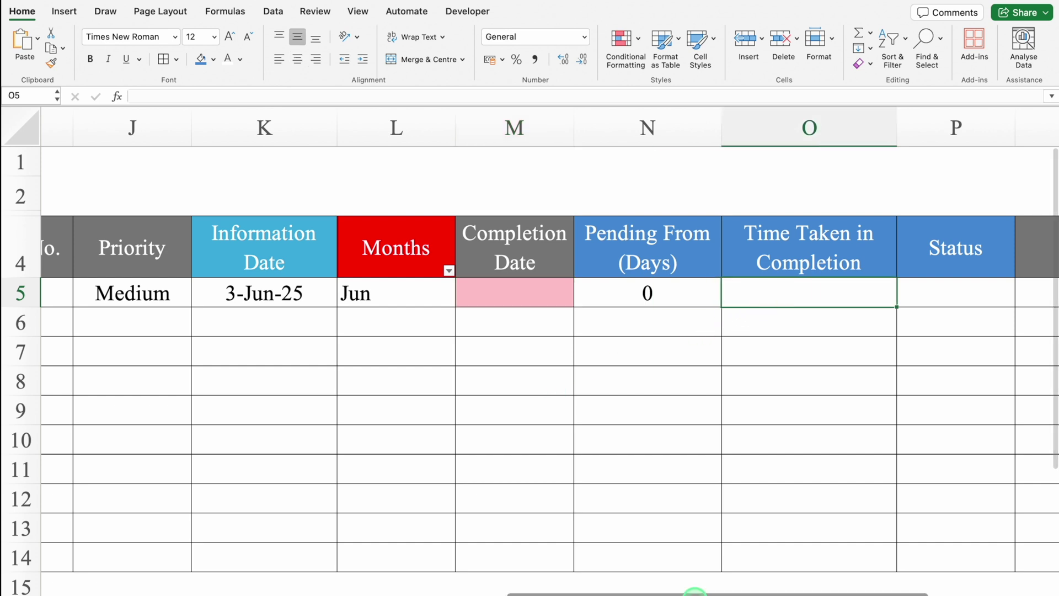
double_click(676, 296)
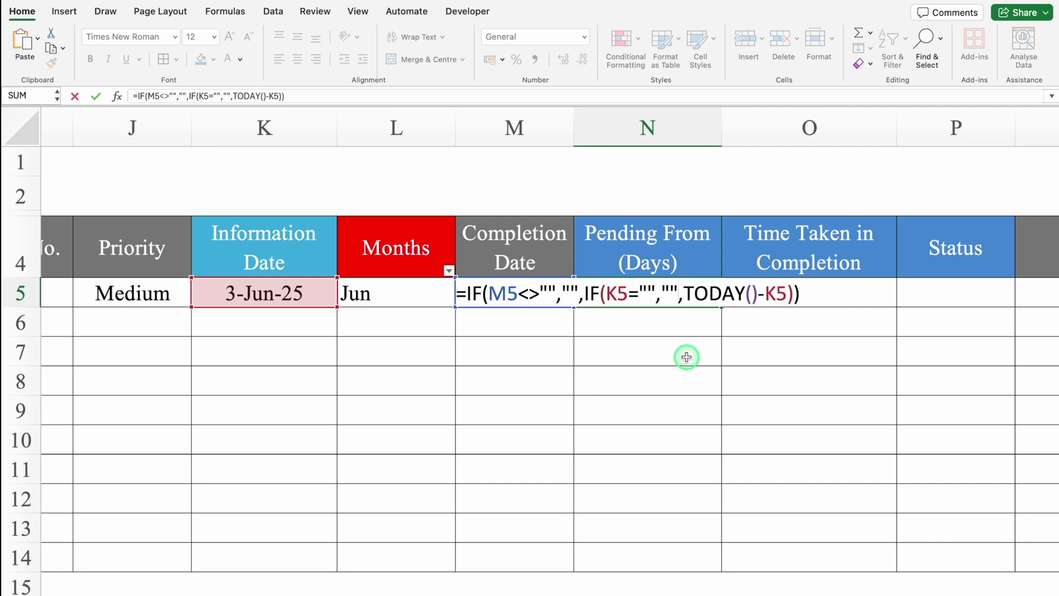
key("Return")
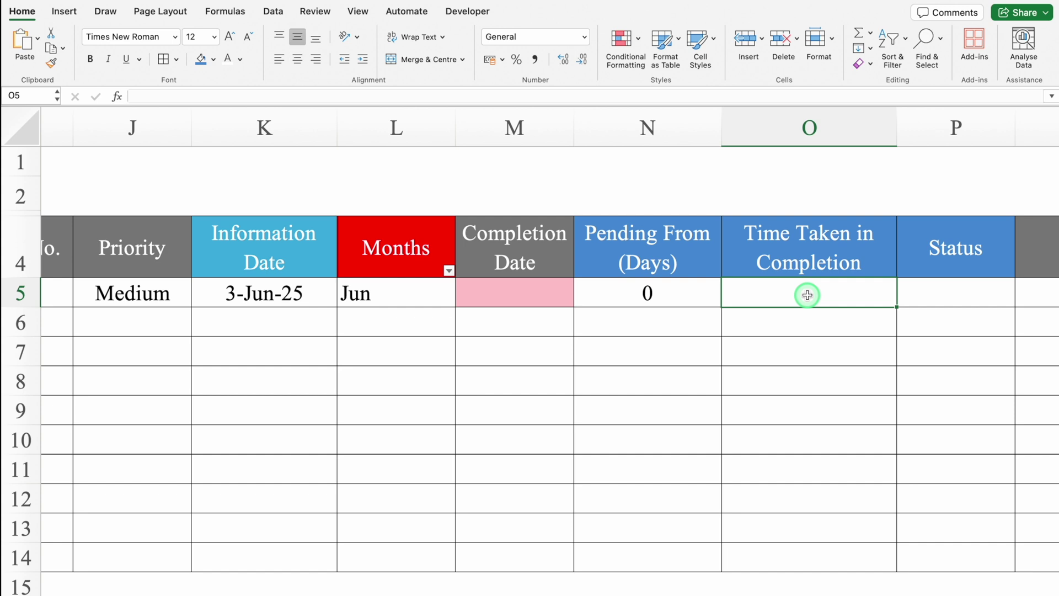
Enter the formula =M5-K5 in the first Time Taken in Completion cell, O5.
type("=")
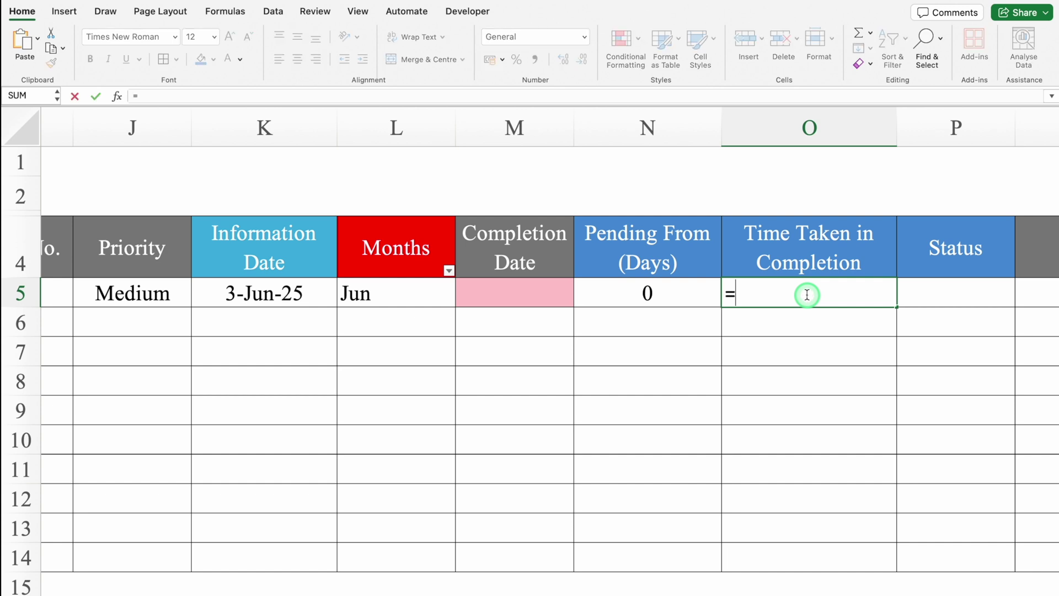
left_click(535, 292)
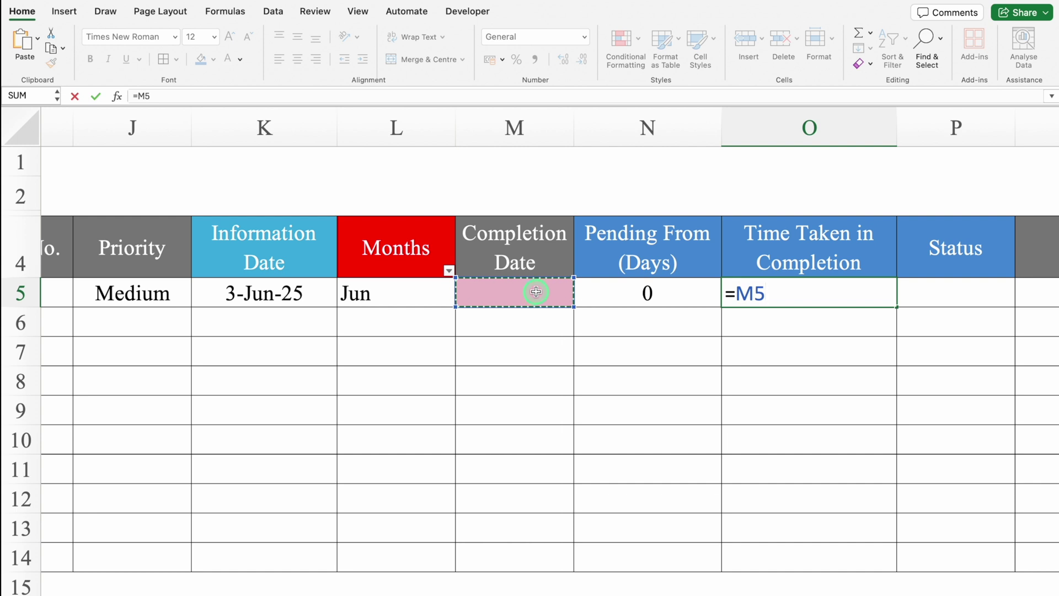
type("-")
left_click(269, 292)
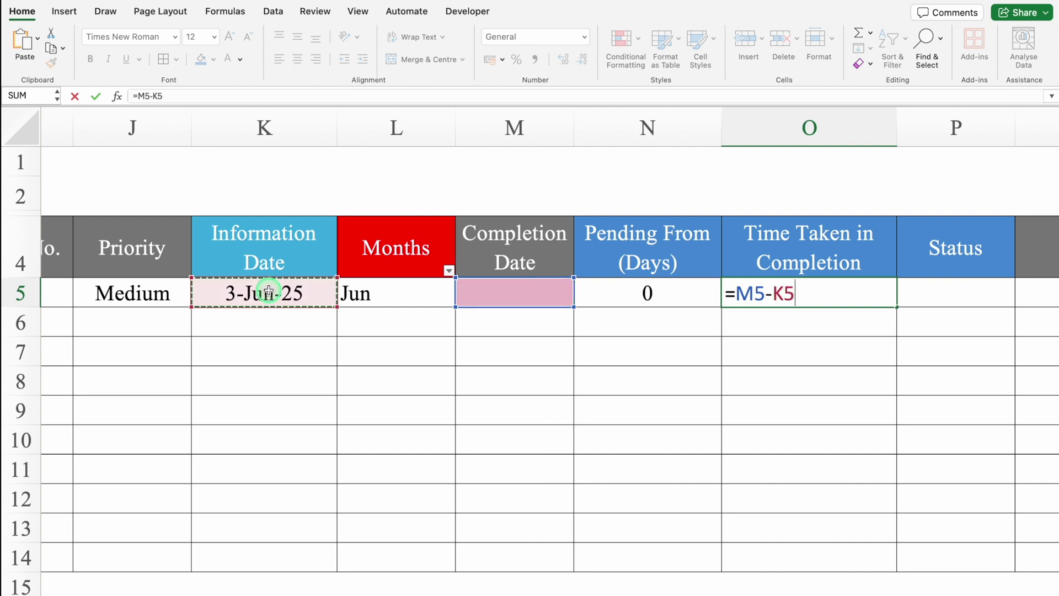
key("Return")
key("Up")
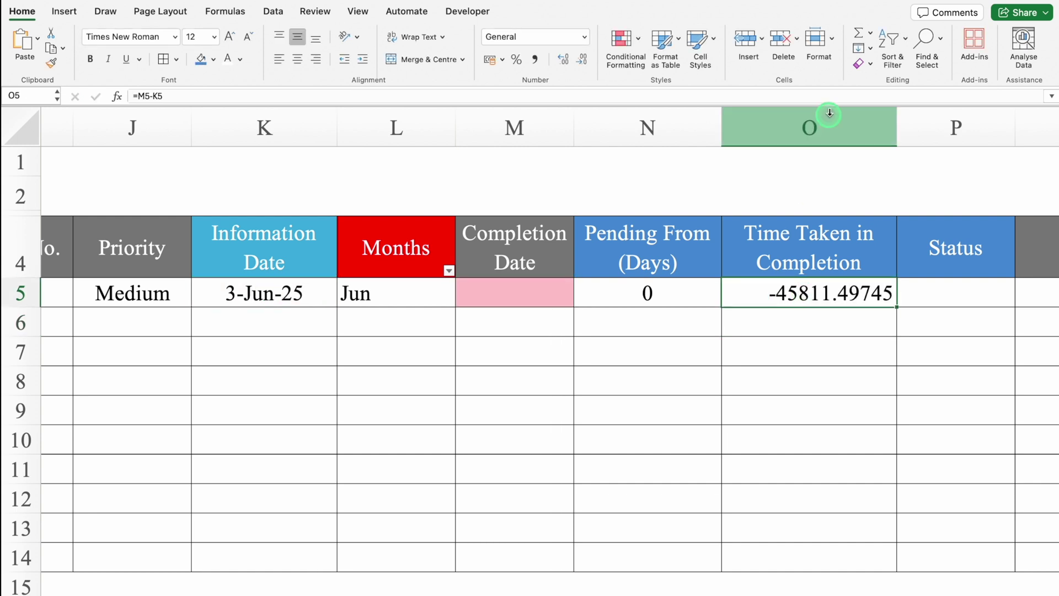
Centre the contents of column O and format O5 as a Number with 0 decimal places.
left_click(820, 122)
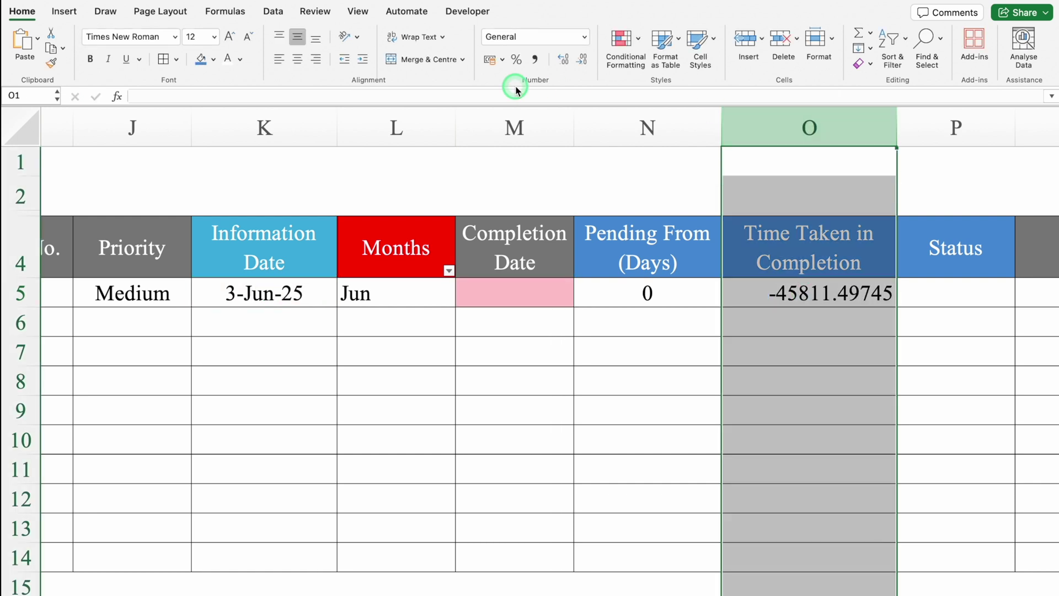
left_click(297, 59)
left_click(815, 293)
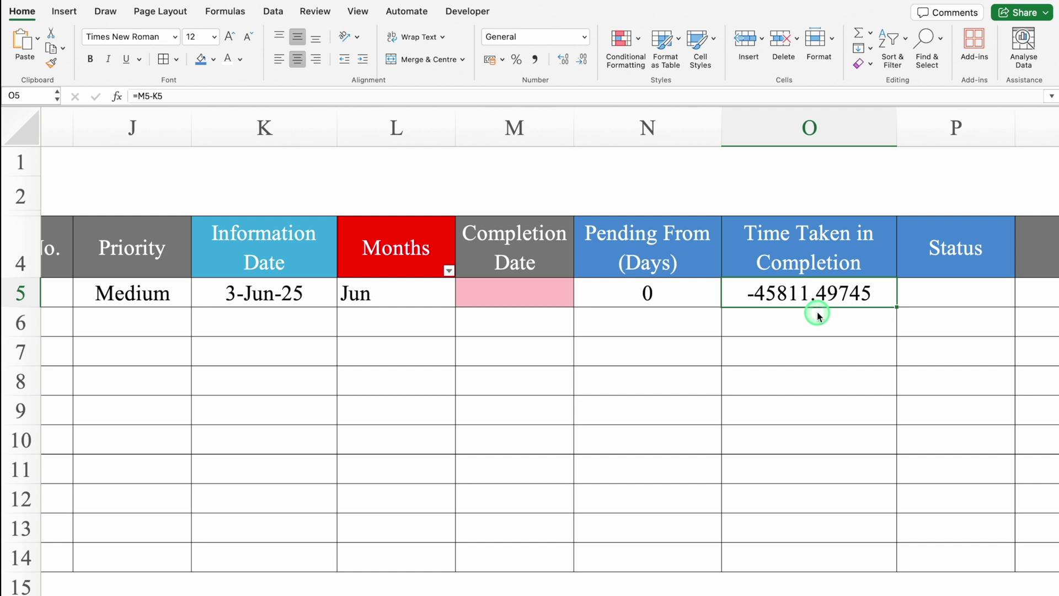
key("super+1")
left_click(390, 119)
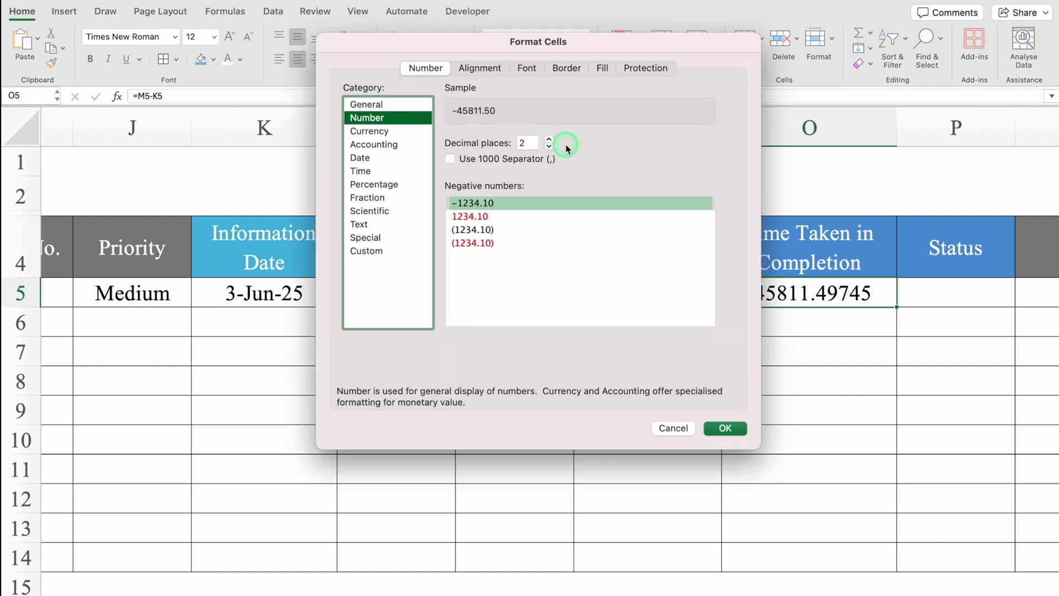
left_click(550, 147)
left_click(549, 147)
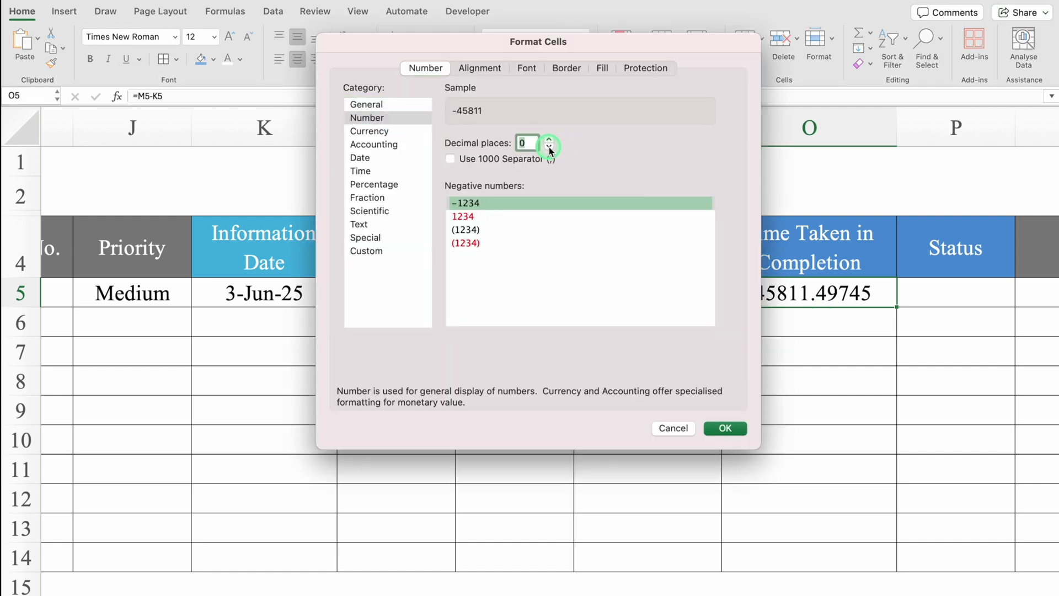
left_click(726, 429)
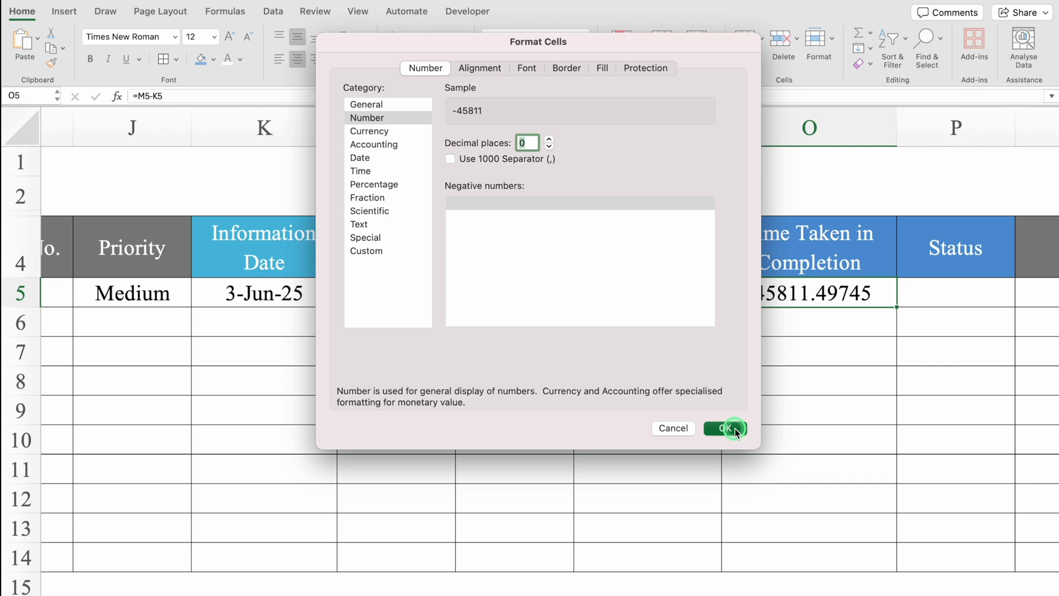
Wrap the O5 formula in a blank Completion Date check, making it =IF(M5=0,"",M5-K5).
double_click(793, 296)
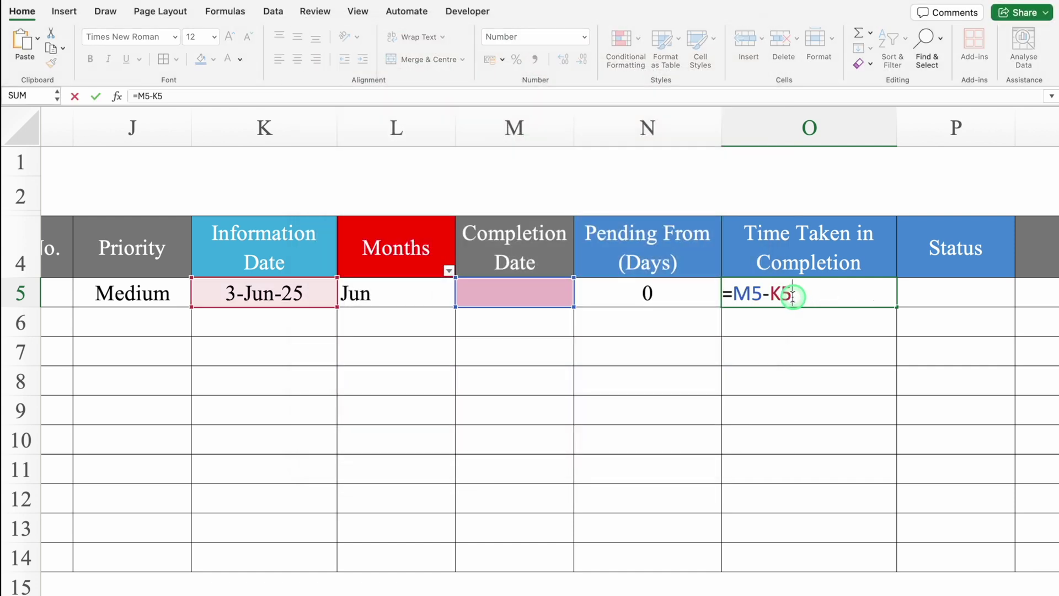
left_click(731, 294)
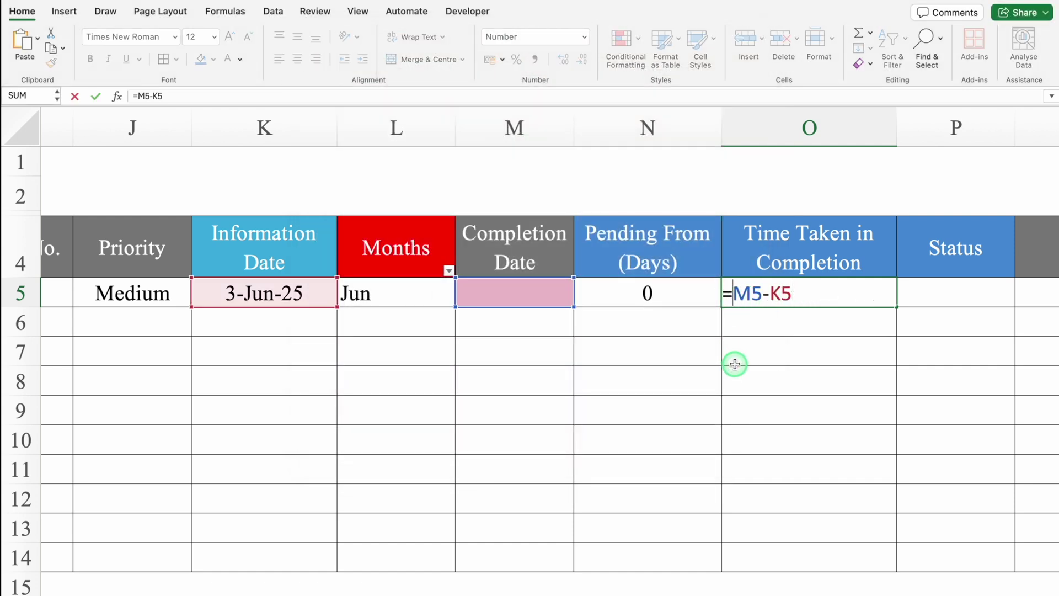
type("IF")
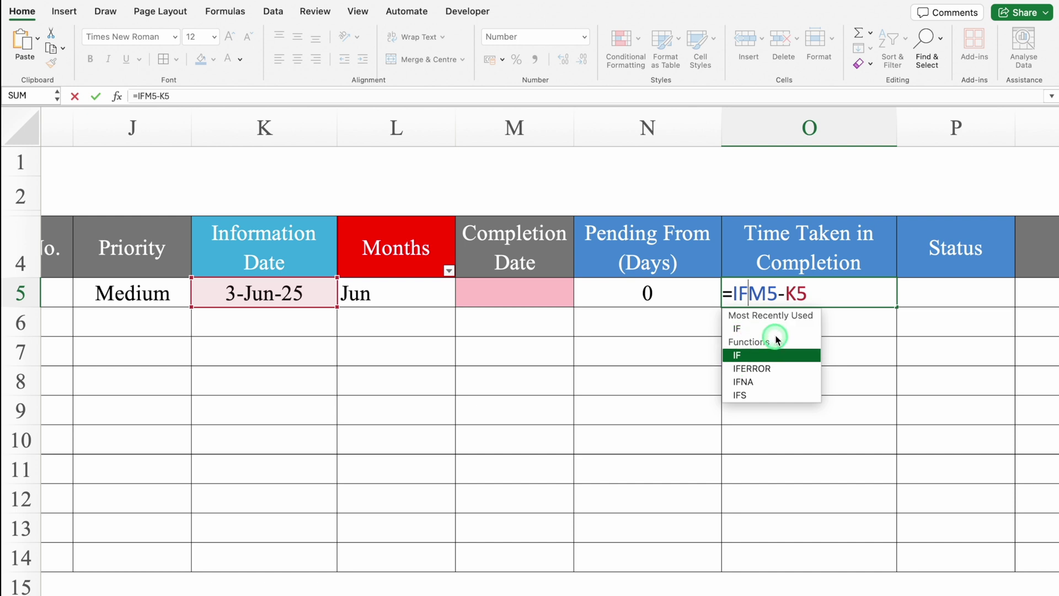
double_click(739, 356)
left_click(550, 290)
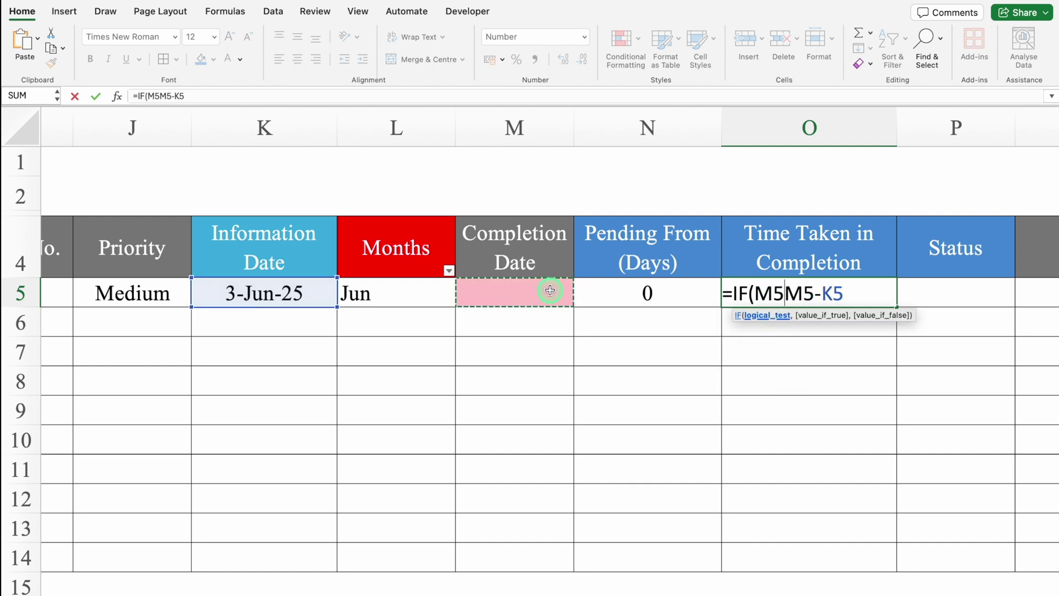
type("=")
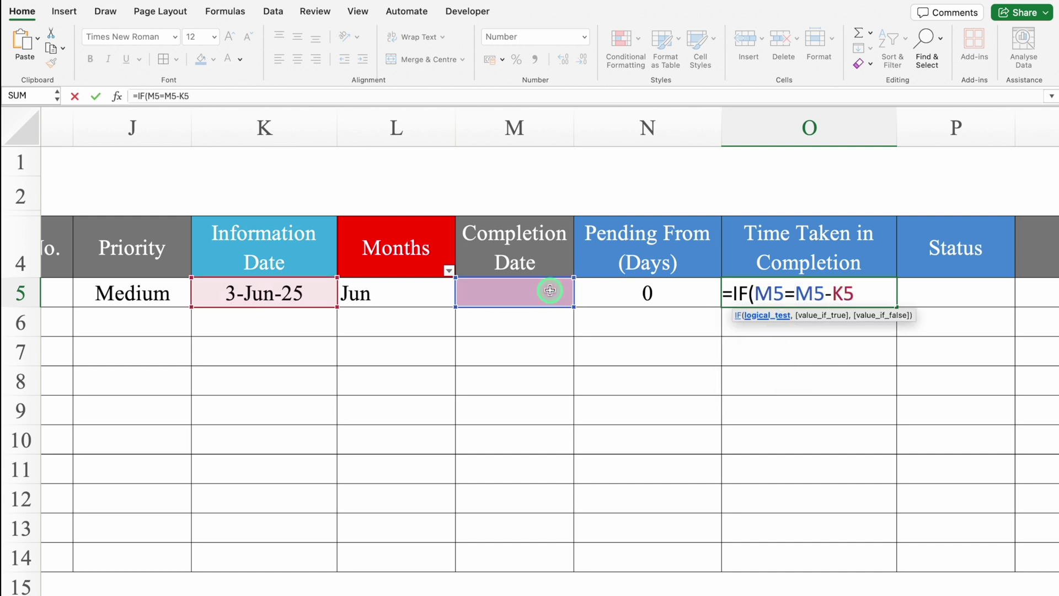
type("0")
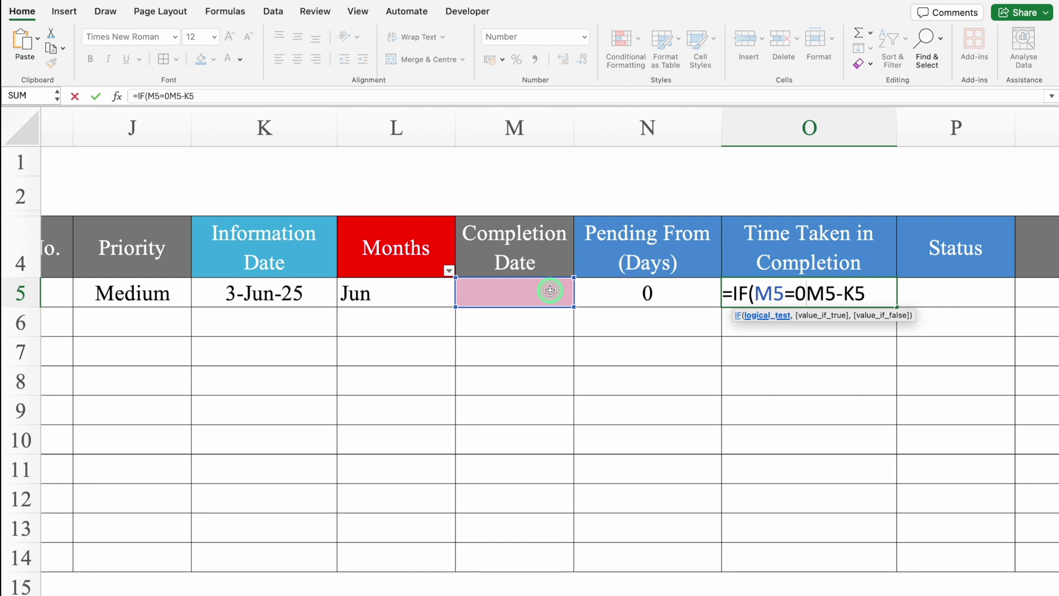
type(",")
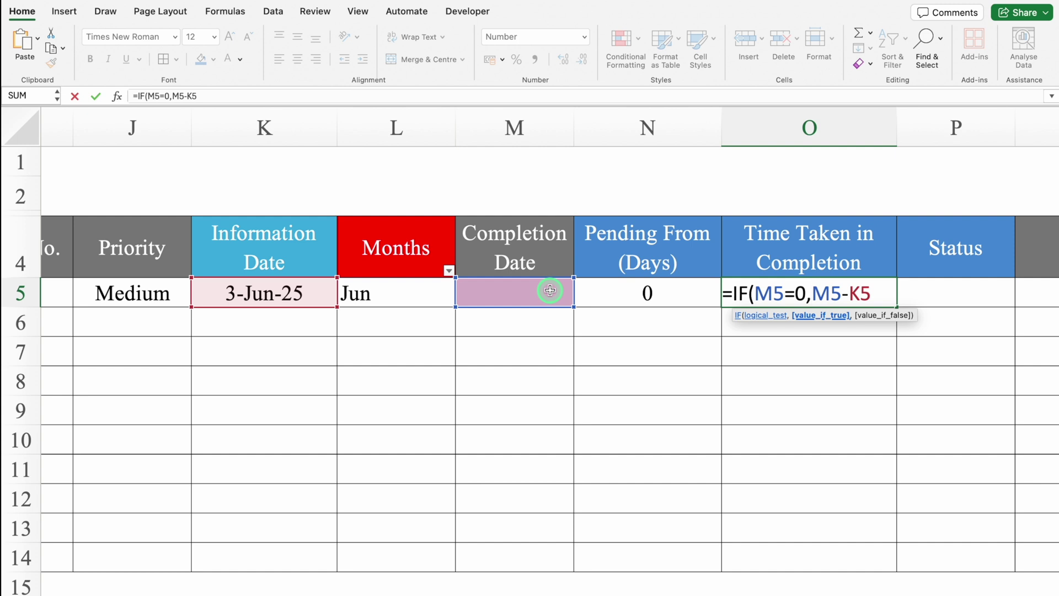
type("\"\"")
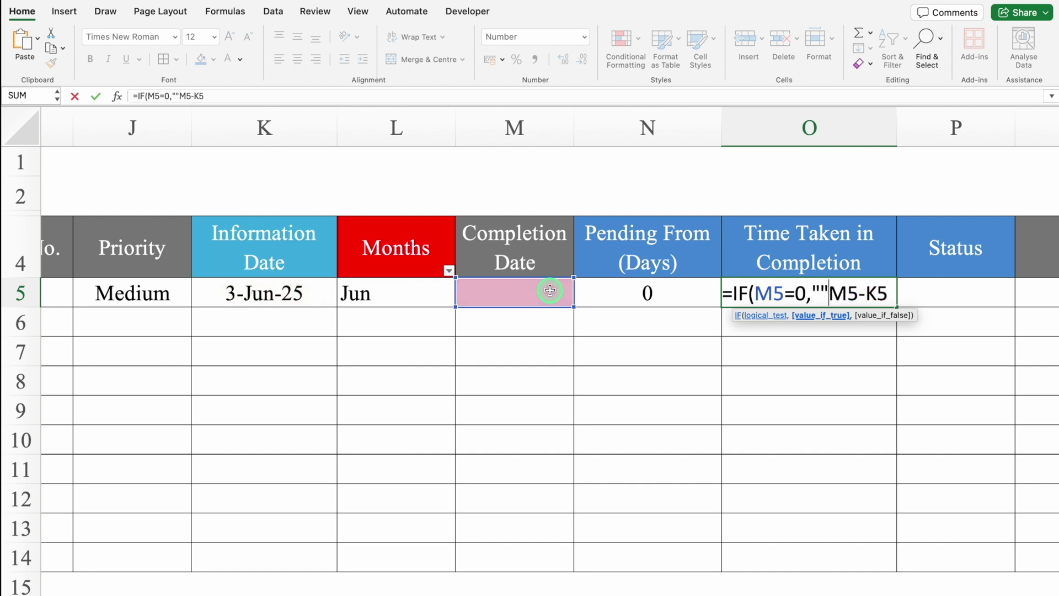
type(",M5-K5")
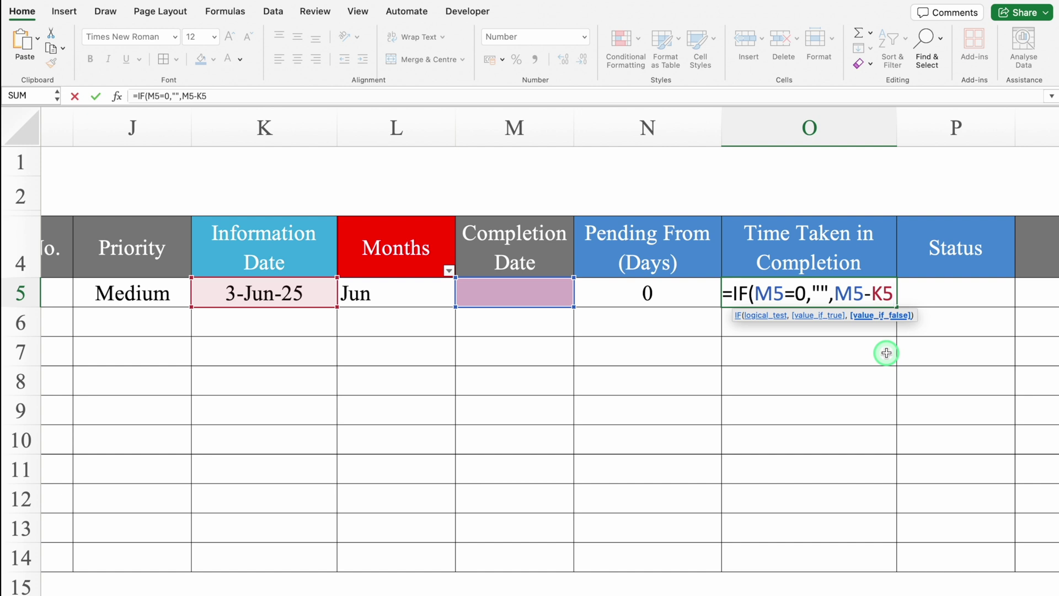
type(")")
key("Return")
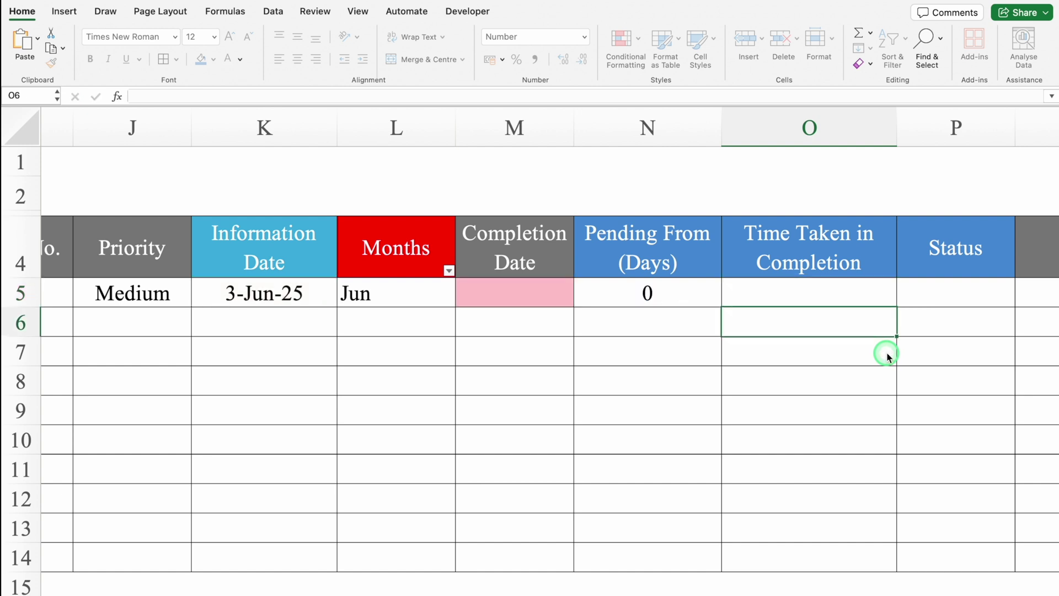
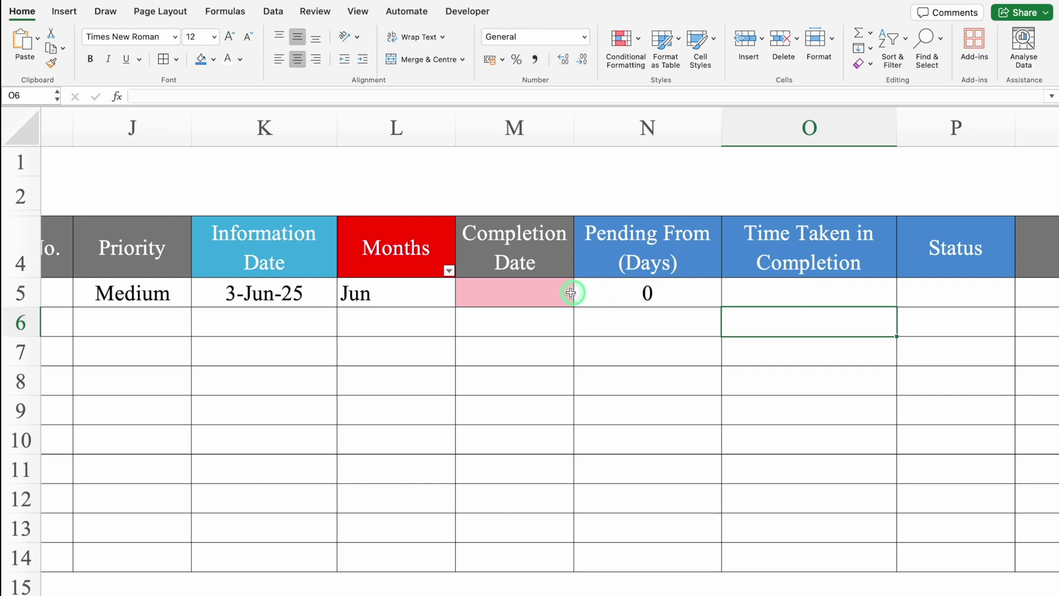
Test the Time Taken formula by entering 1/8/25 as the Completion Date in M5.
left_click(548, 294)
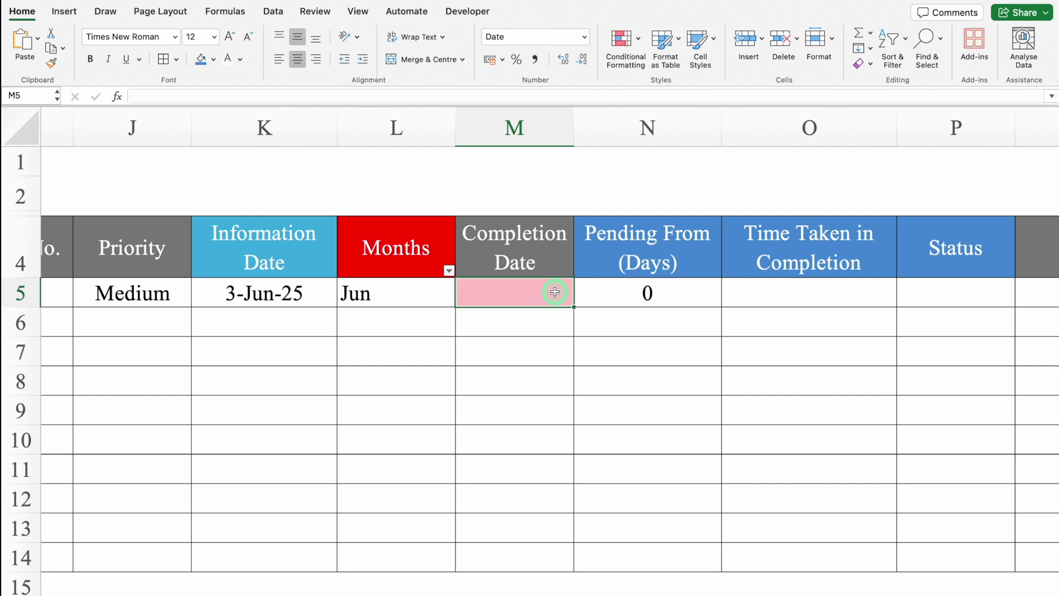
type("1/08/")
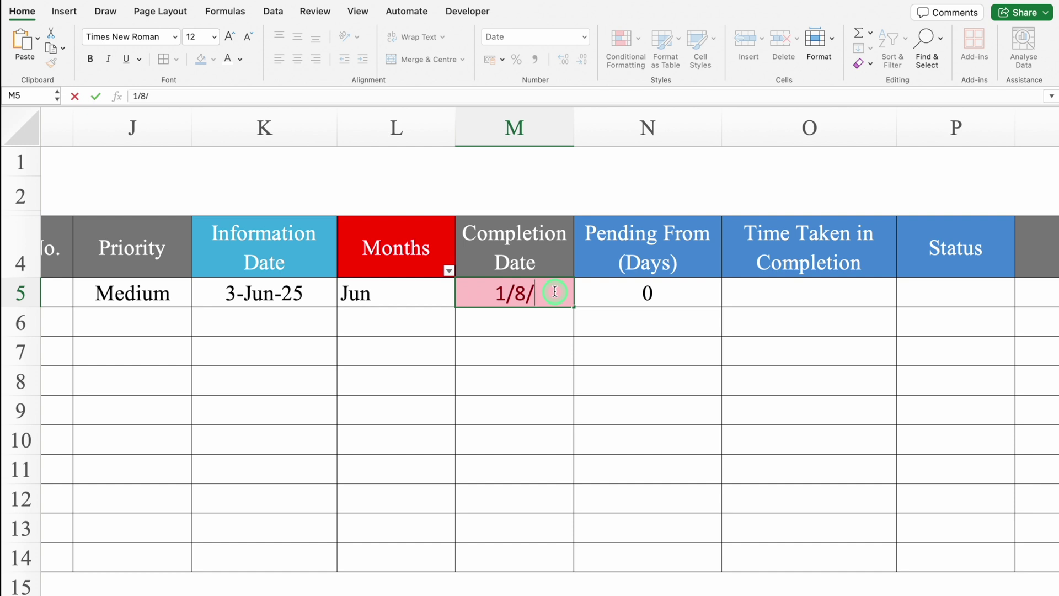
type("25")
key("Return")
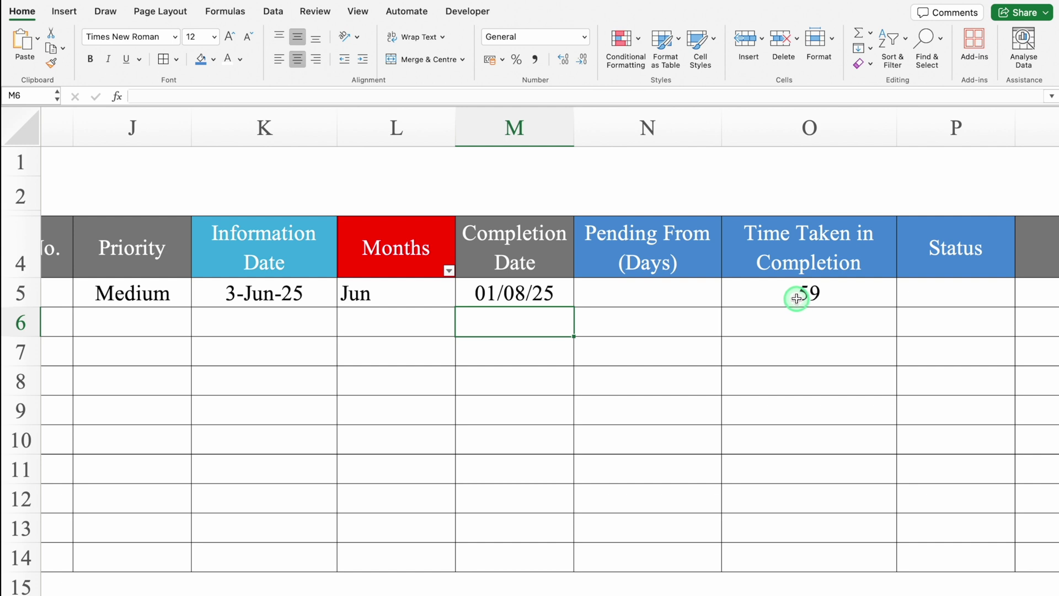
left_click(548, 290)
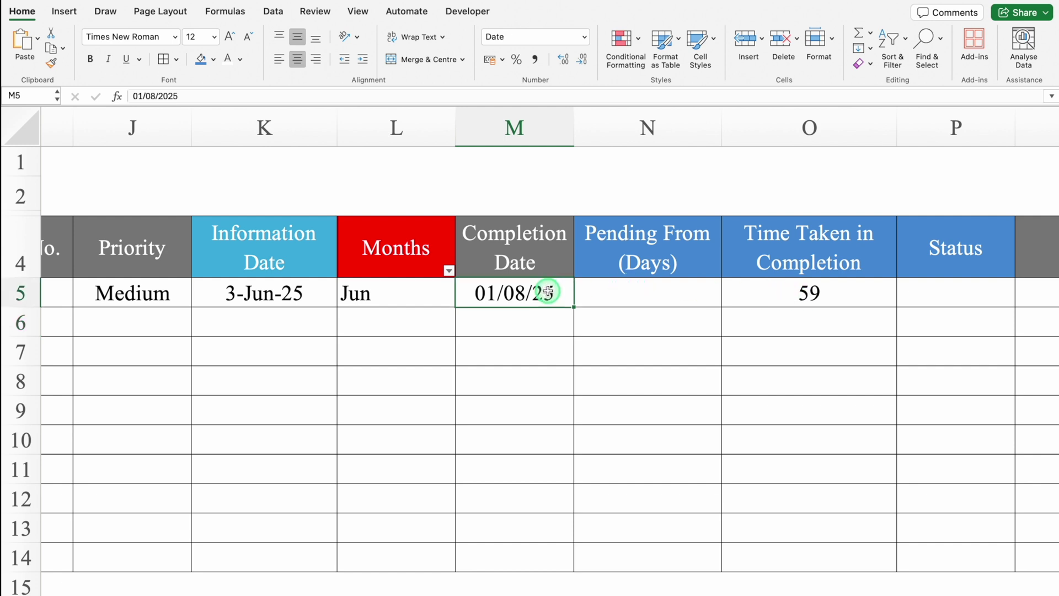
Enter the formula =IF(N5="","Done") in the first Status cell, P5.
left_click_drag(544, 588, 673, 588)
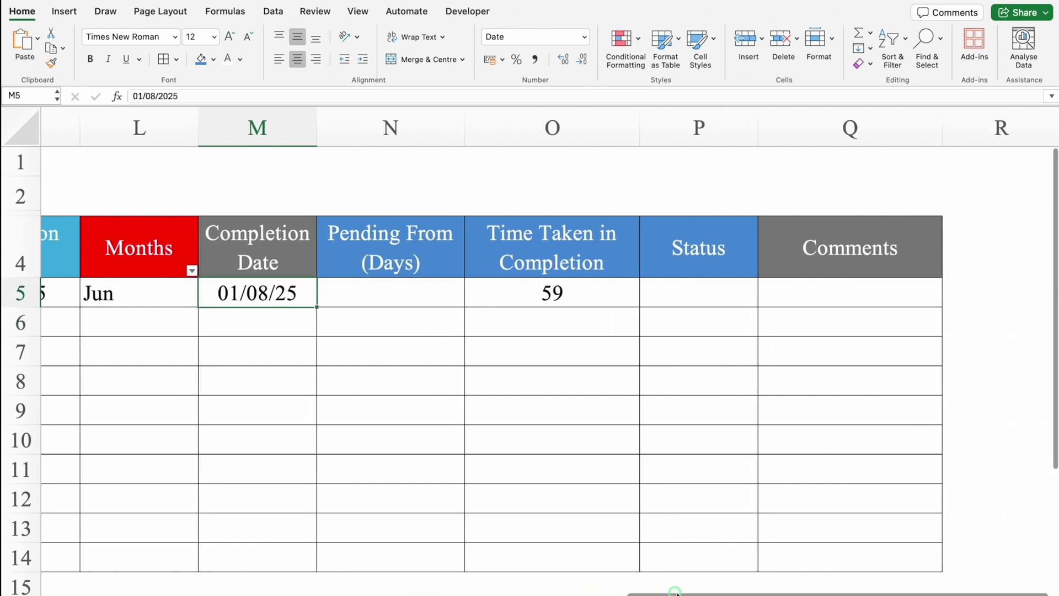
left_click(693, 290)
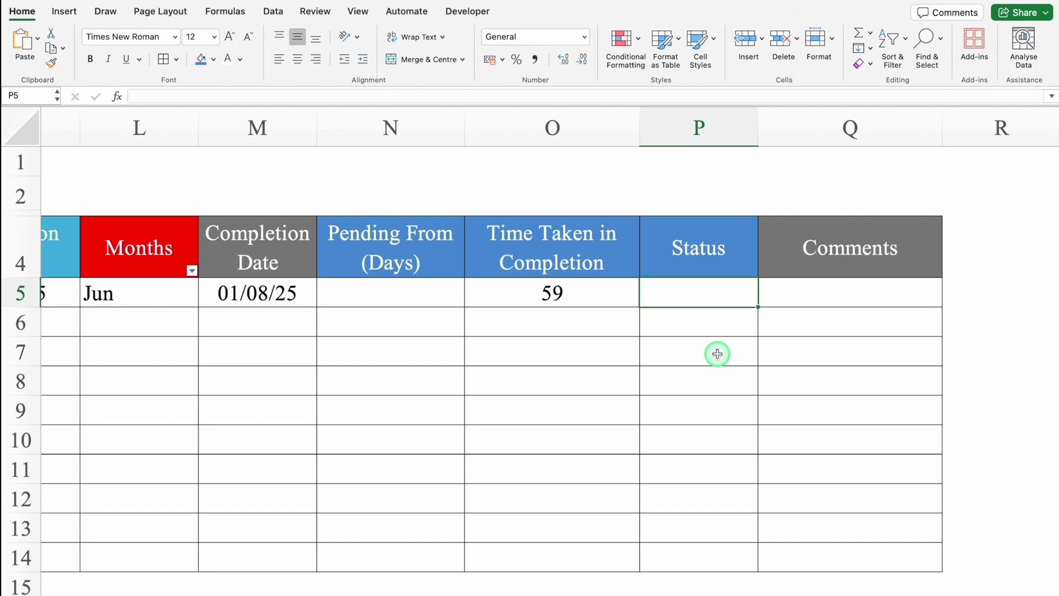
type("=")
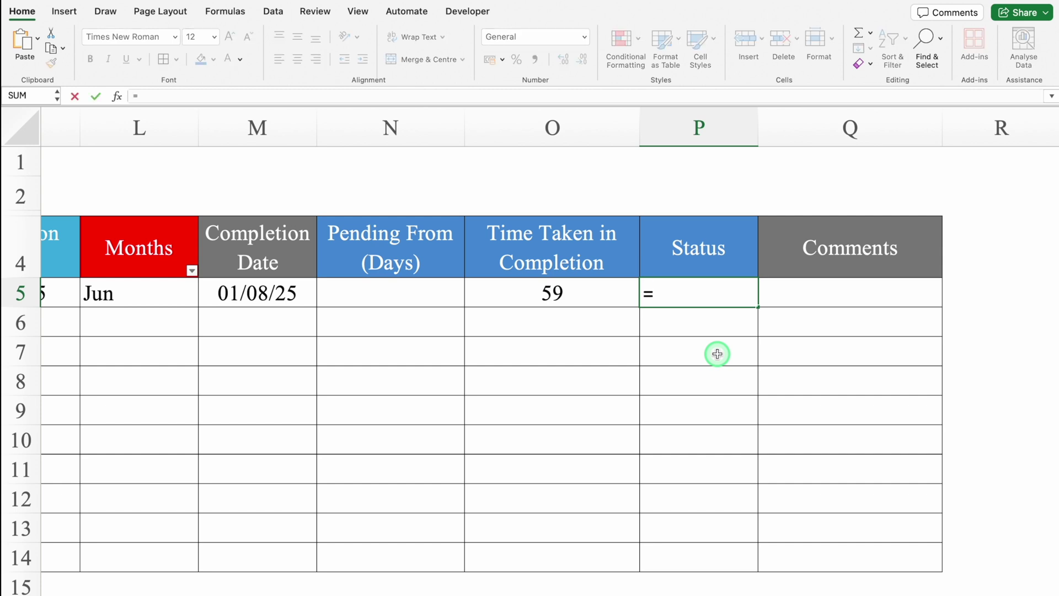
type("IF(")
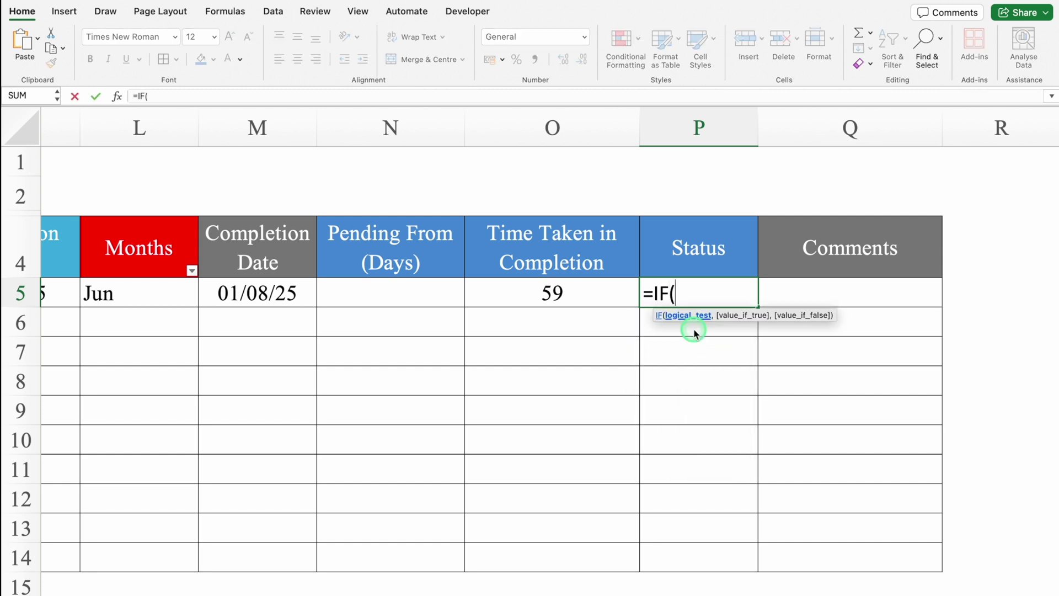
left_click(414, 289)
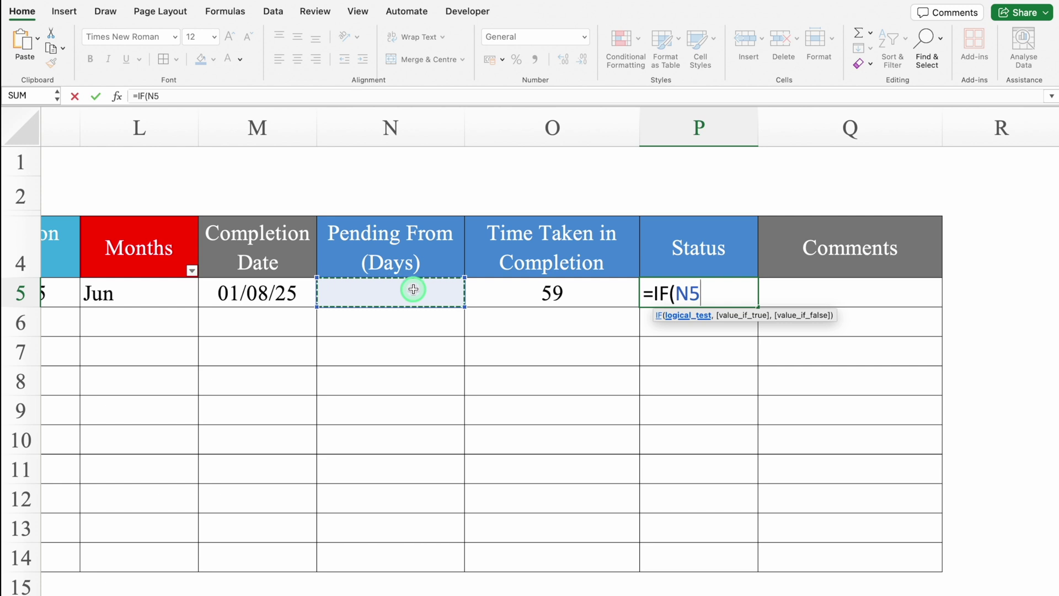
type("=")
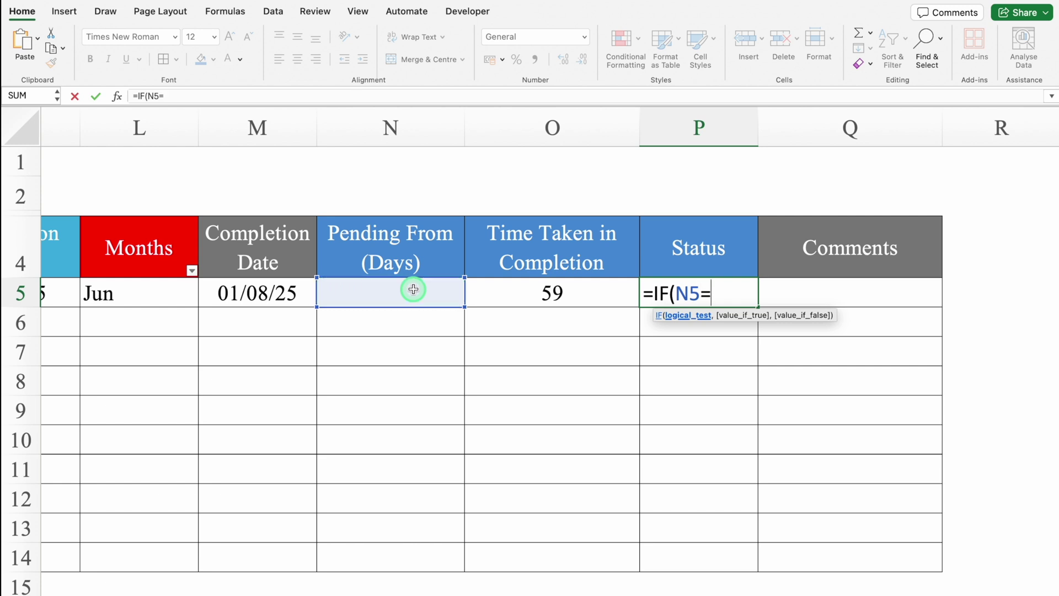
type("\"\",")
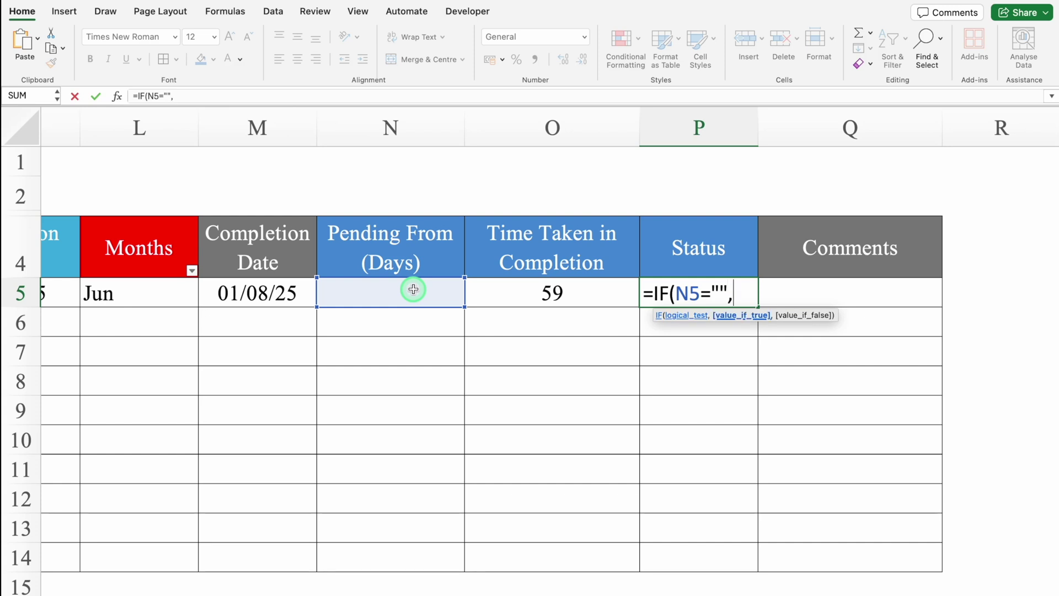
type("\"Done")
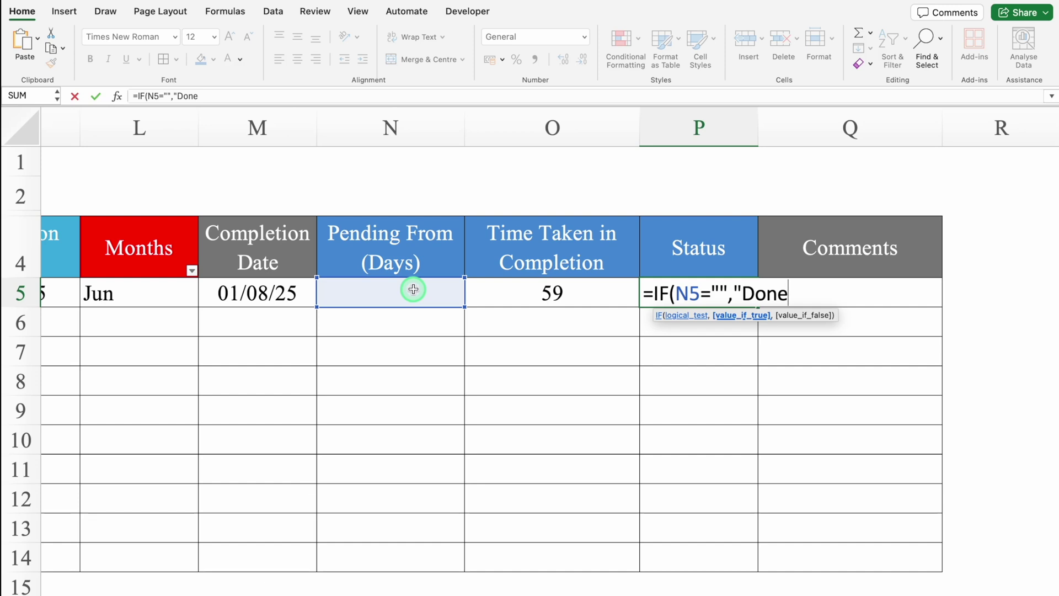
type("\"")
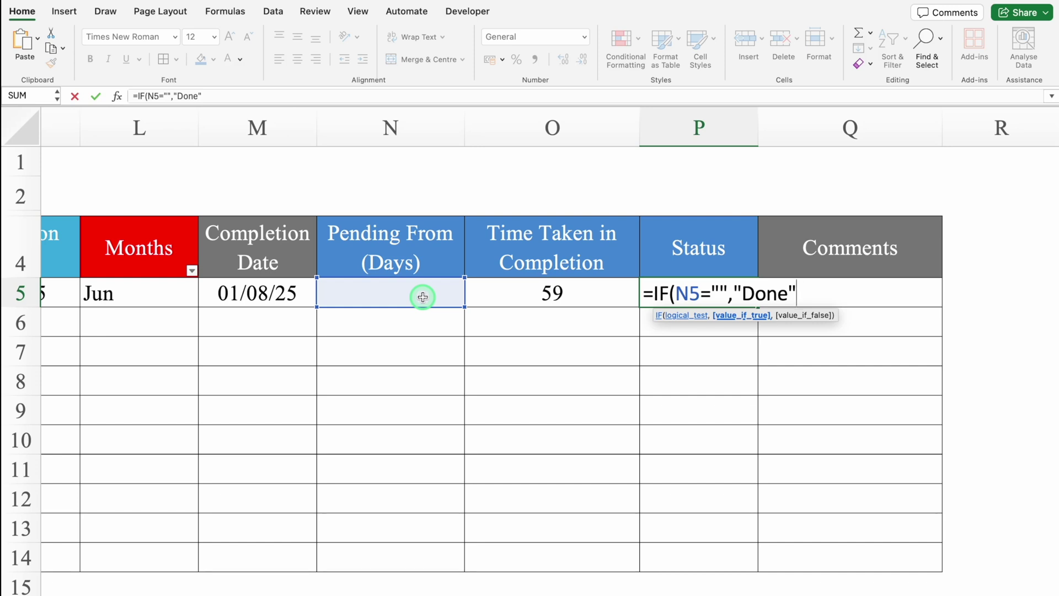
type(")")
key("Return")
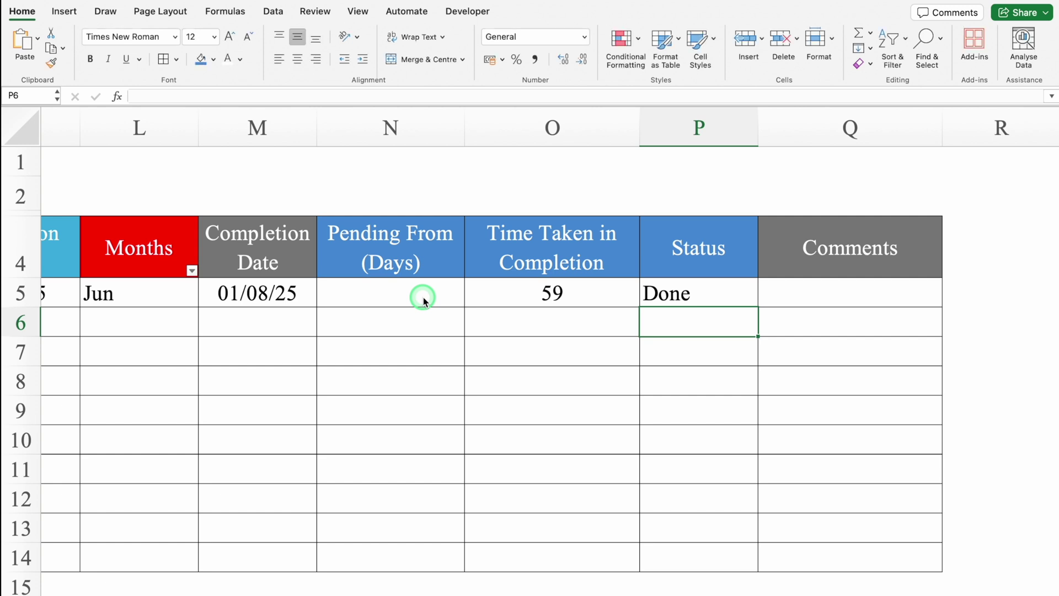
left_click(686, 294)
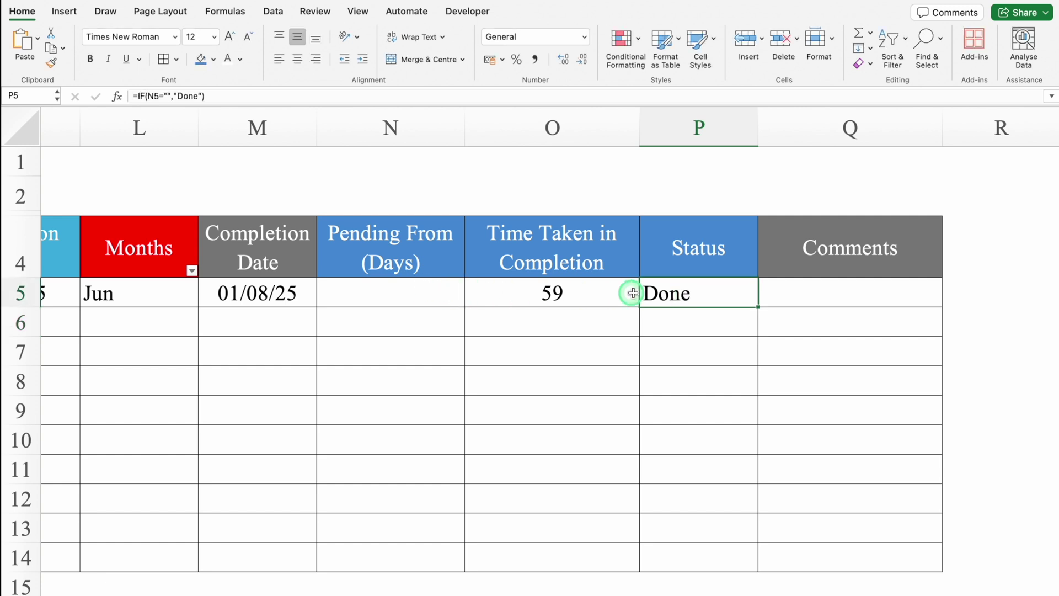
Extend the Status formula in P5 with a Time Taken check, making it =IF(N5="","Done",IF(O5="","Pending")).
double_click(704, 293)
left_click(798, 298)
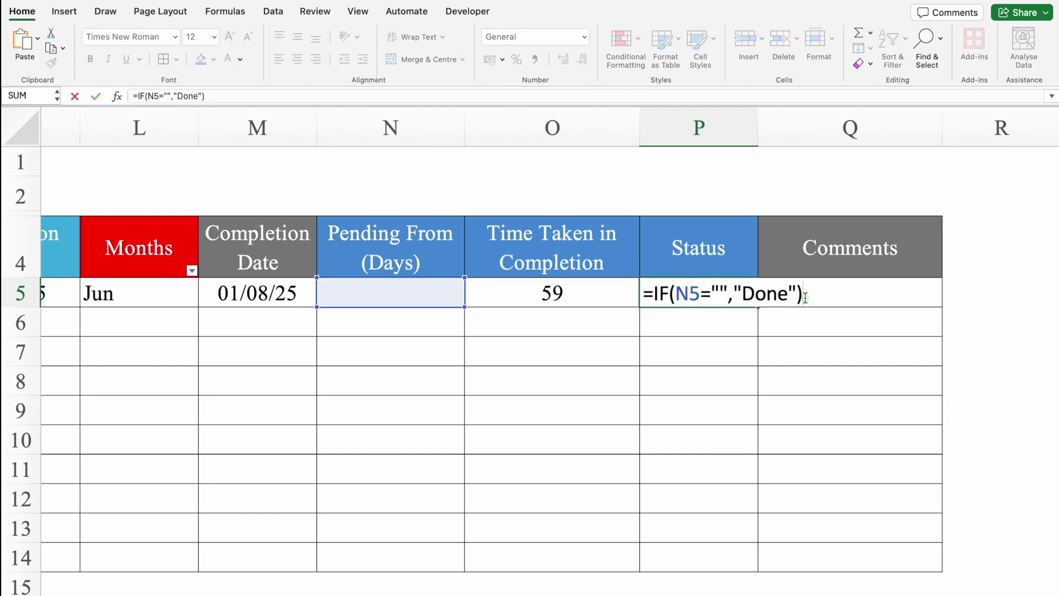
key("BackSpace")
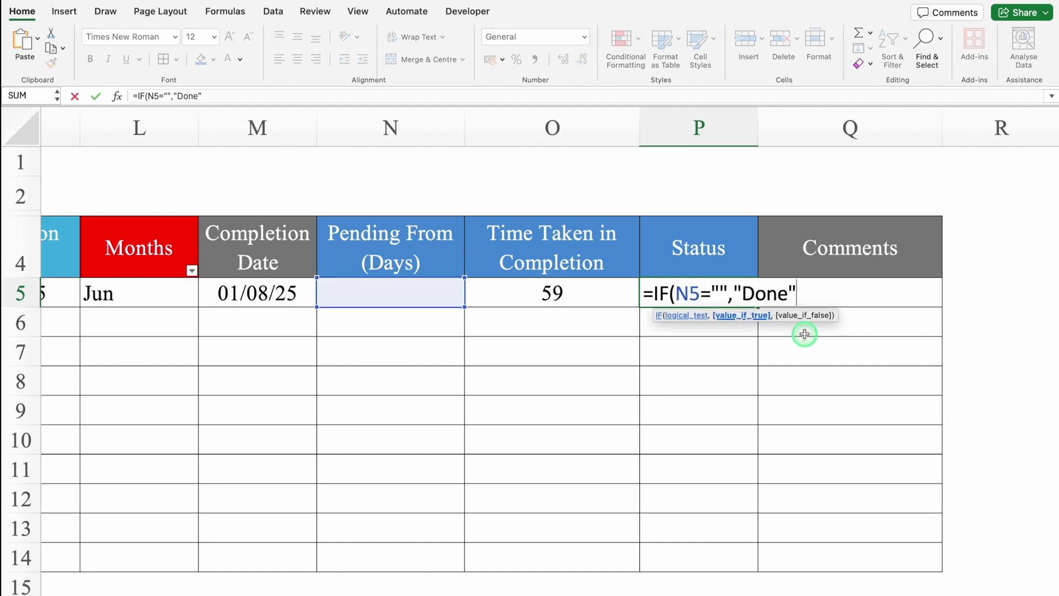
type(",")
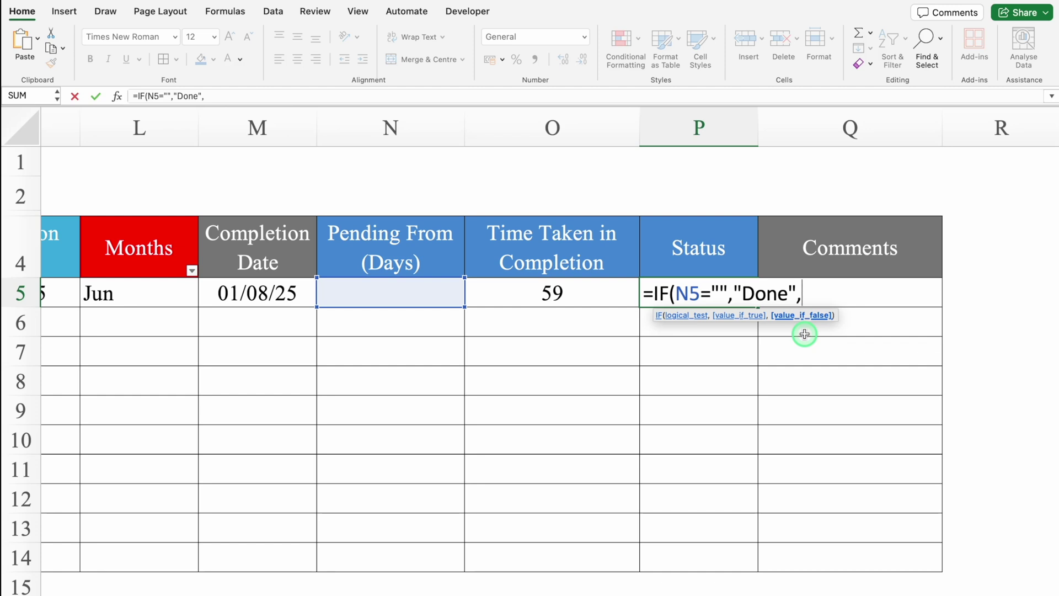
type("if")
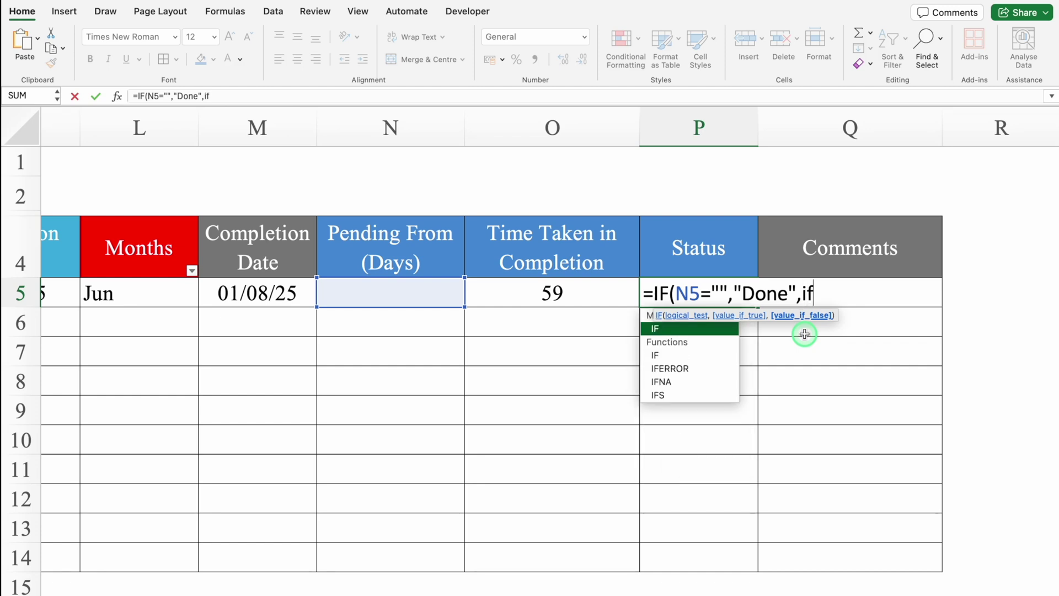
double_click(726, 329)
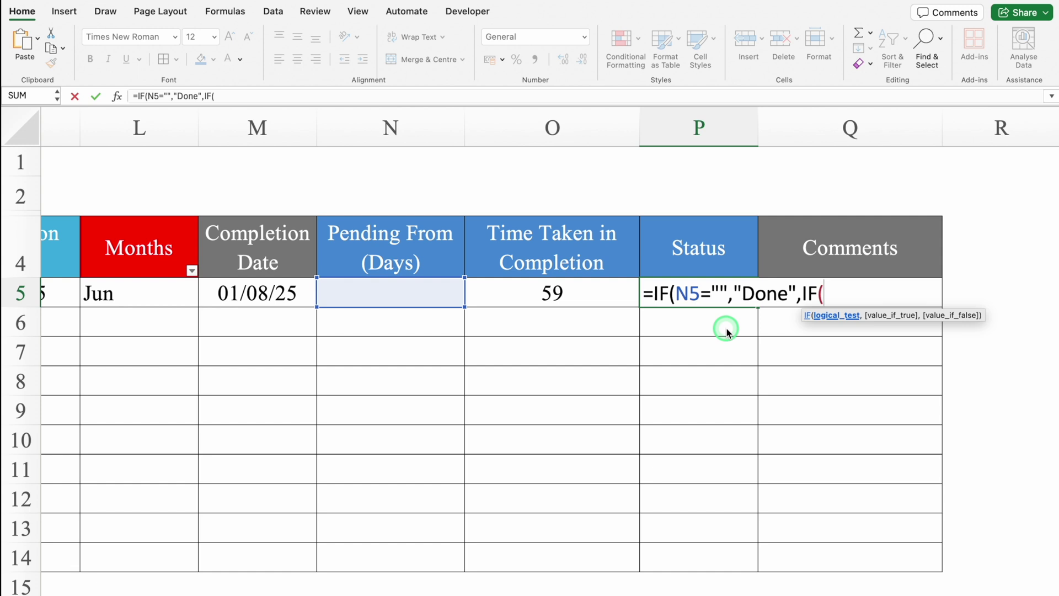
left_click(574, 294)
type("=")
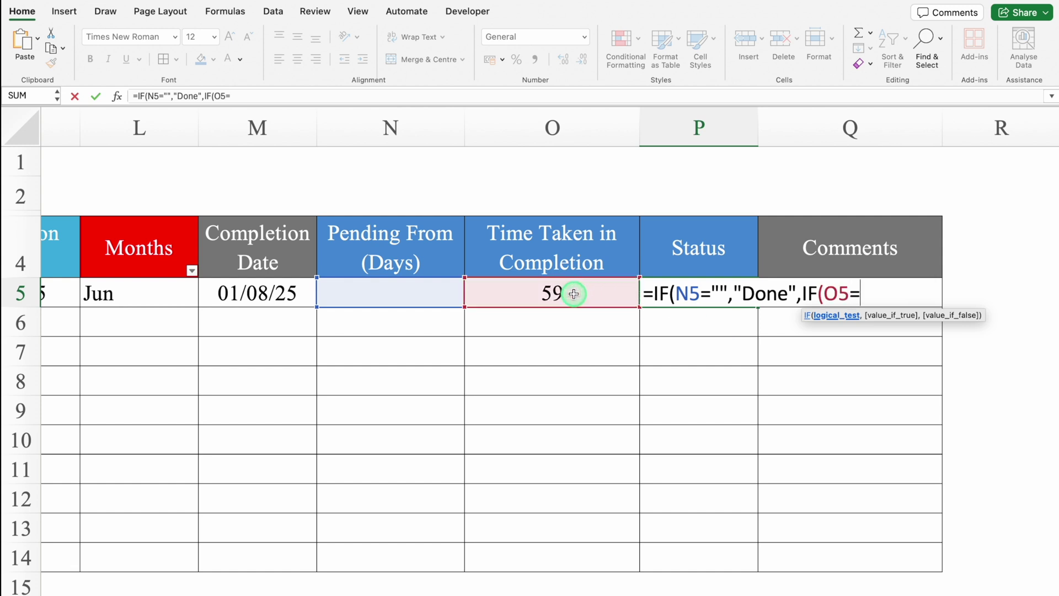
type("\"\",")
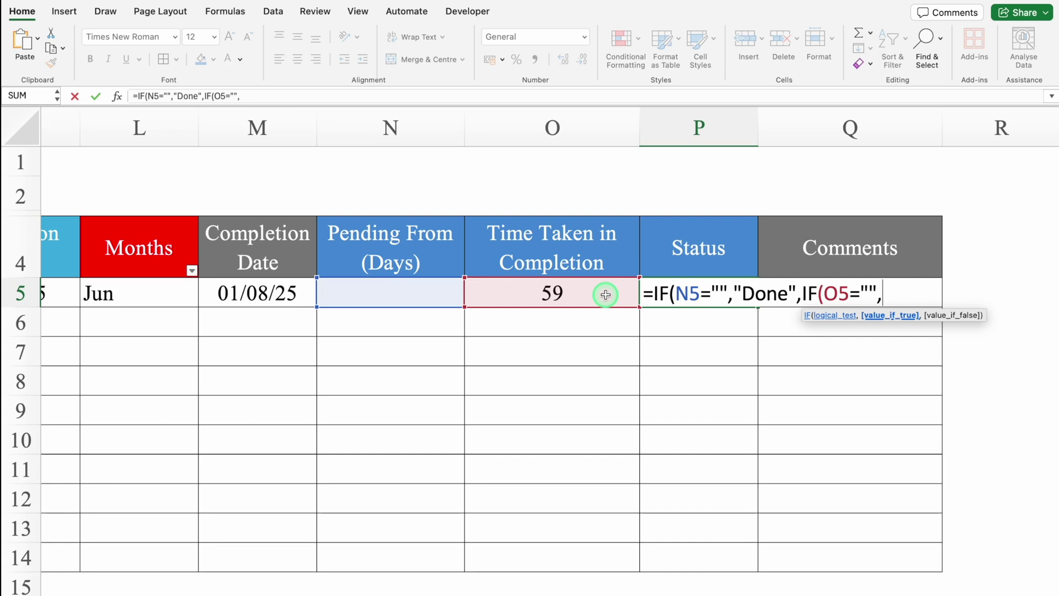
type("\"Pending")
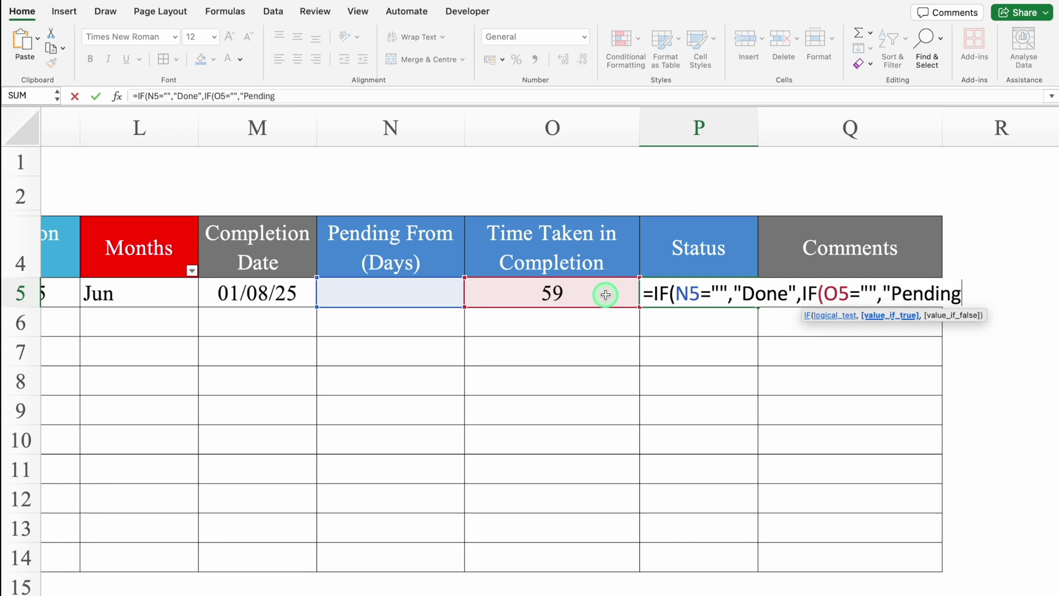
type("\"")
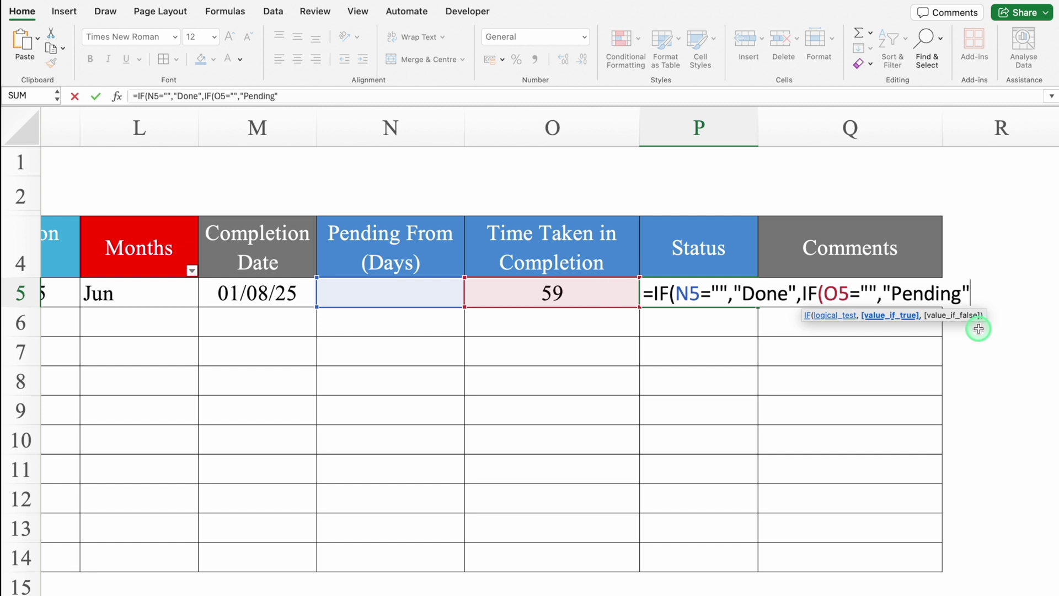
type(")")
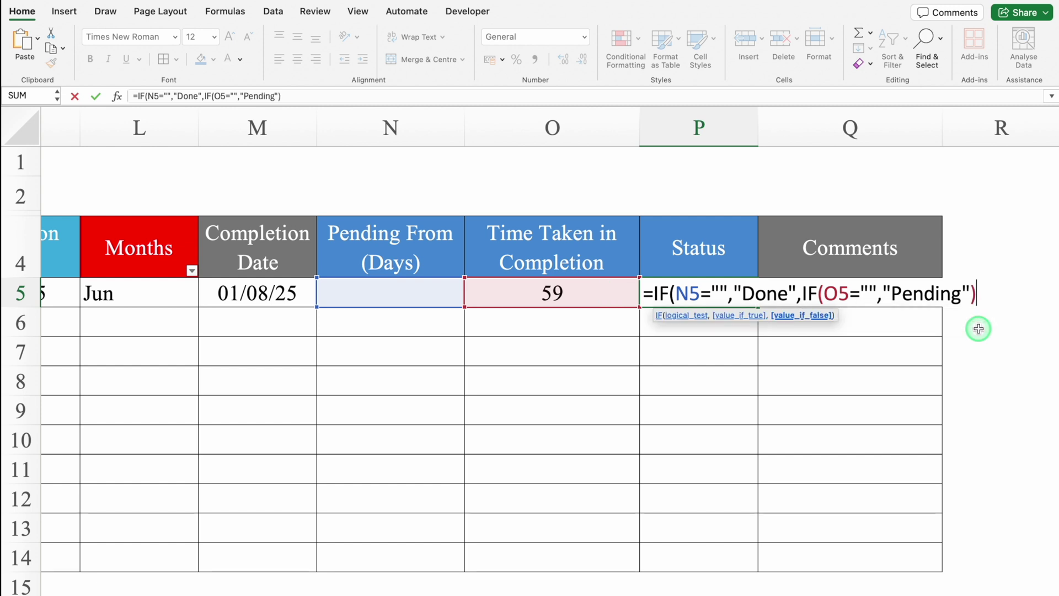
type(")")
key("Return")
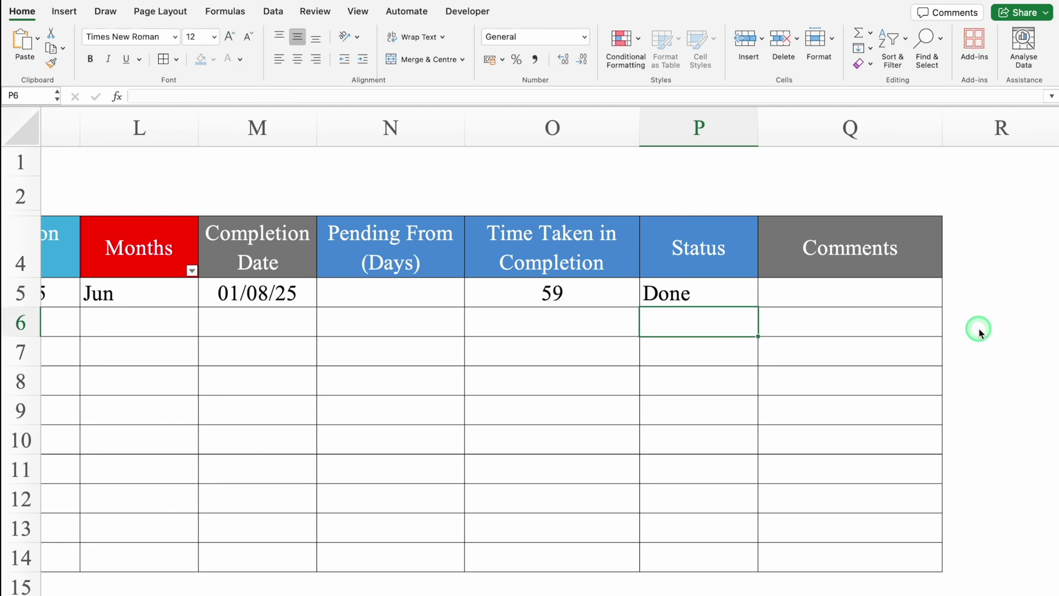
Test the Status formula by clearing the Completion Date in M5, and undo the deletion.
left_click(669, 296)
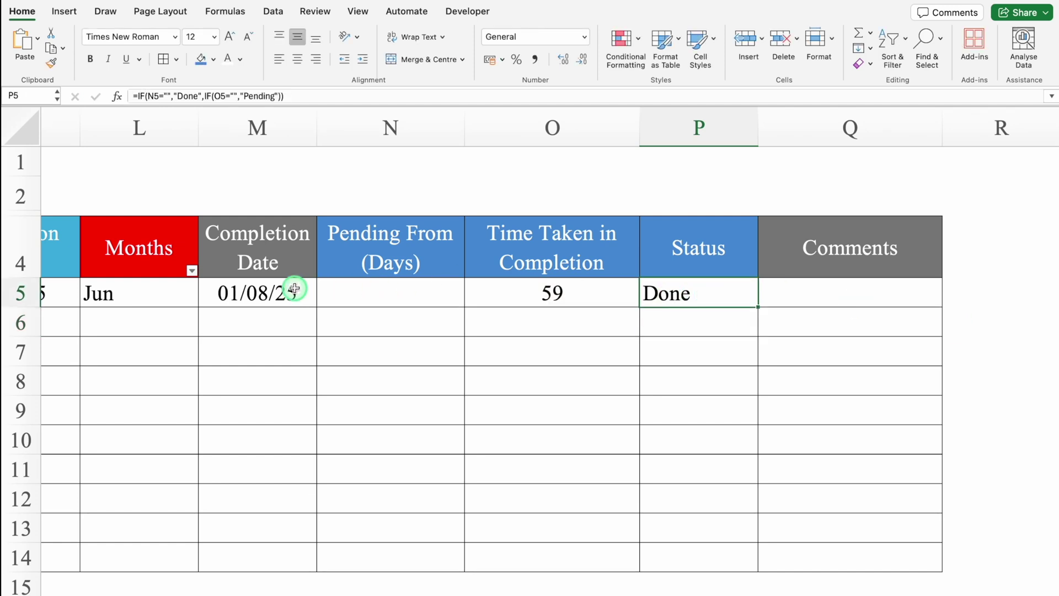
left_click(264, 290)
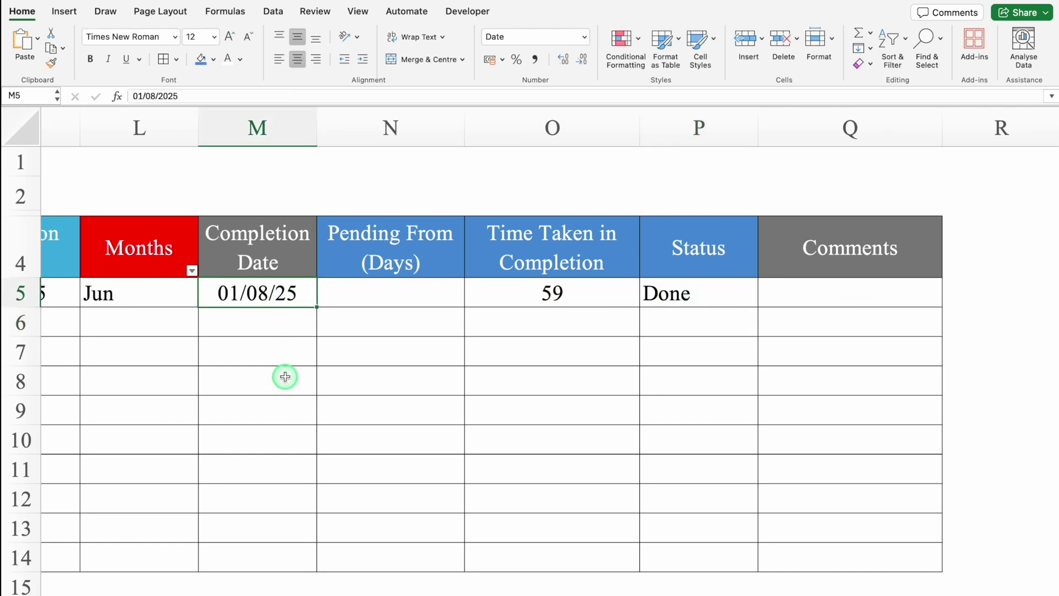
key("Delete")
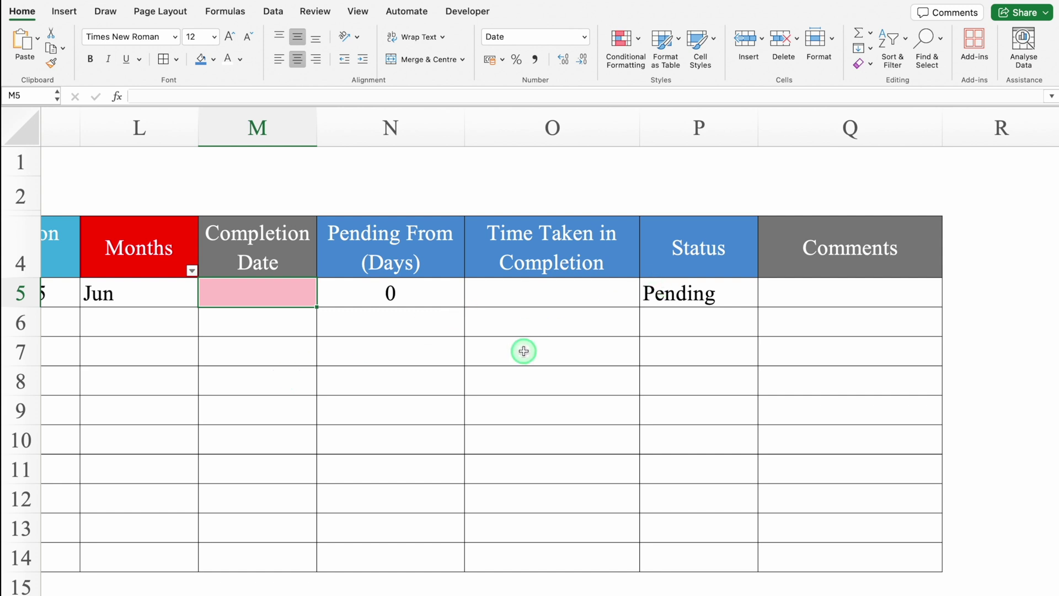
key("super+z")
Wrap the P5 formula in a blank Information Date check, making it =IF(K5="","",IF(N5="","Done",IF(O5="","Pending"))).
left_click(699, 294)
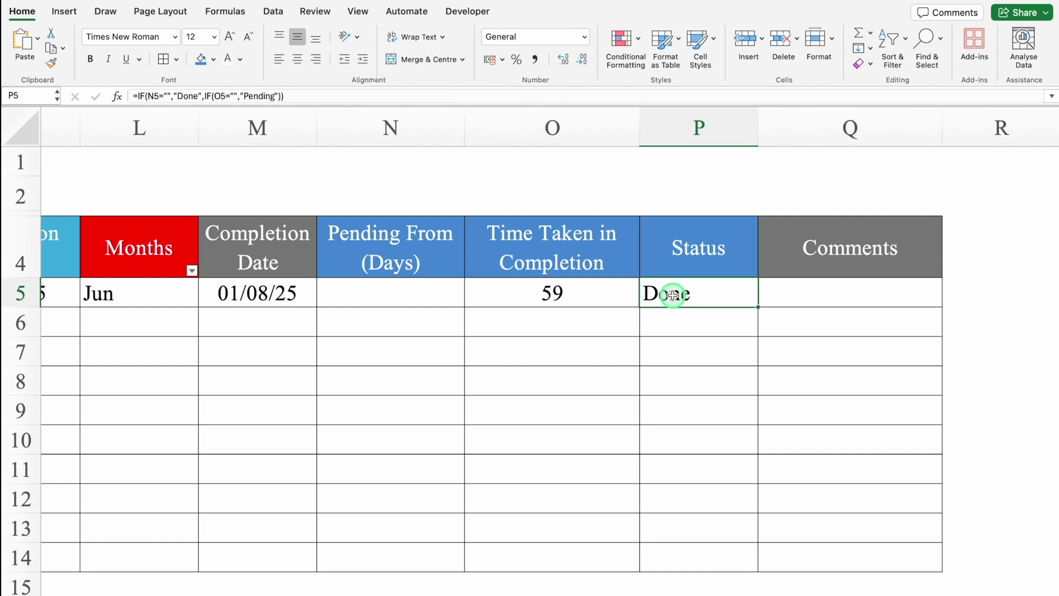
double_click(672, 294)
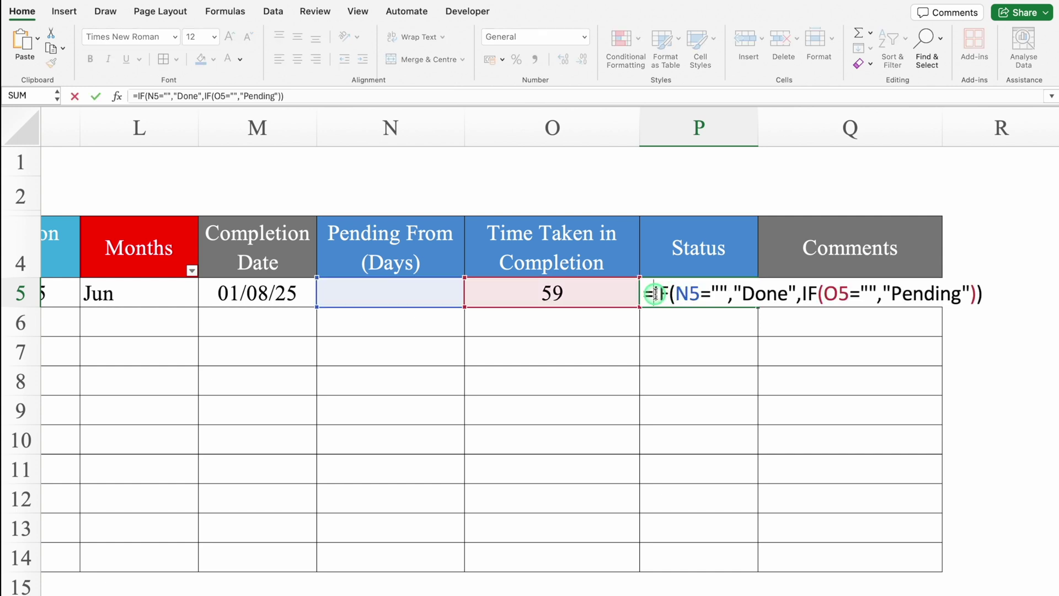
type("IF")
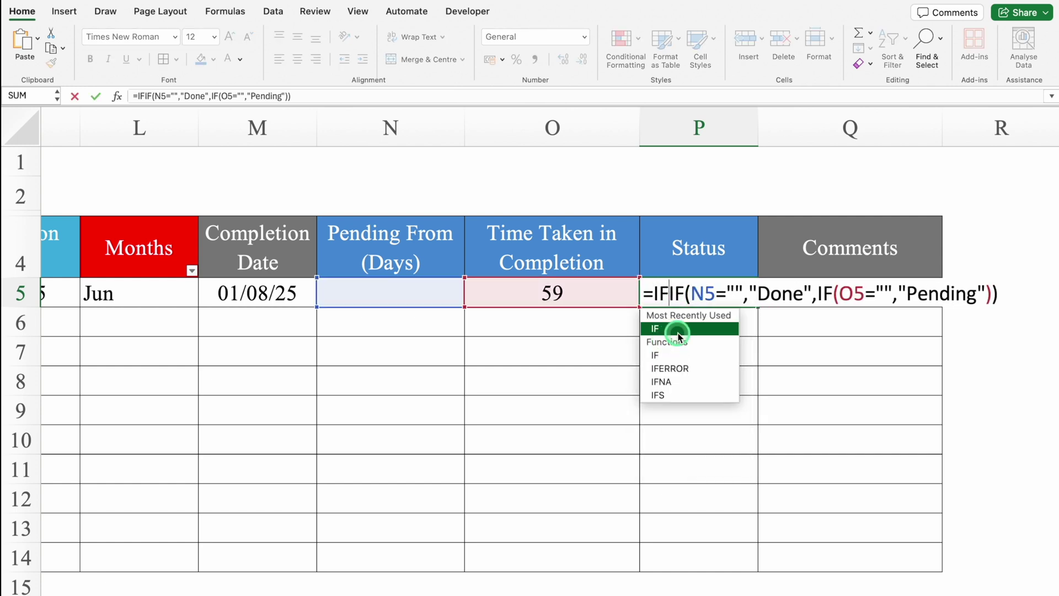
double_click(678, 334)
left_click_drag(650, 593, 470, 585)
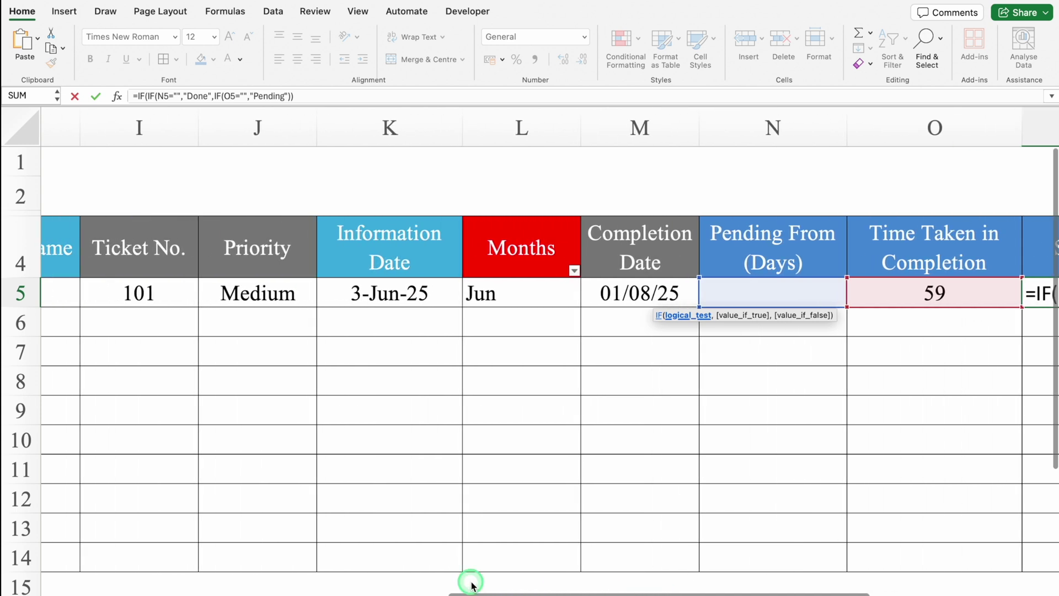
left_click(424, 292)
left_click_drag(530, 593, 749, 582)
type("=\"")
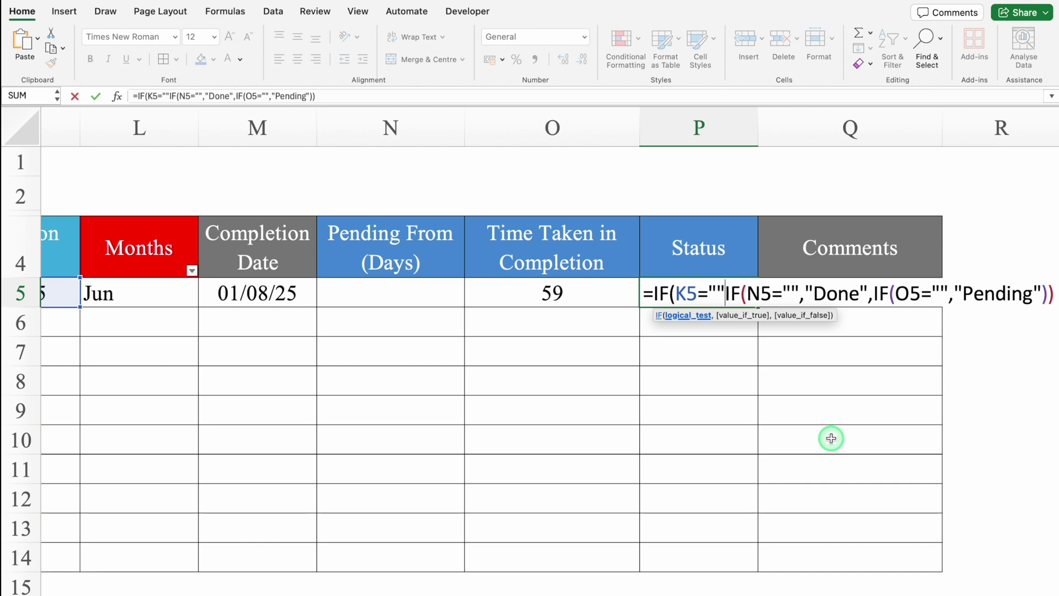
type(",\"\"")
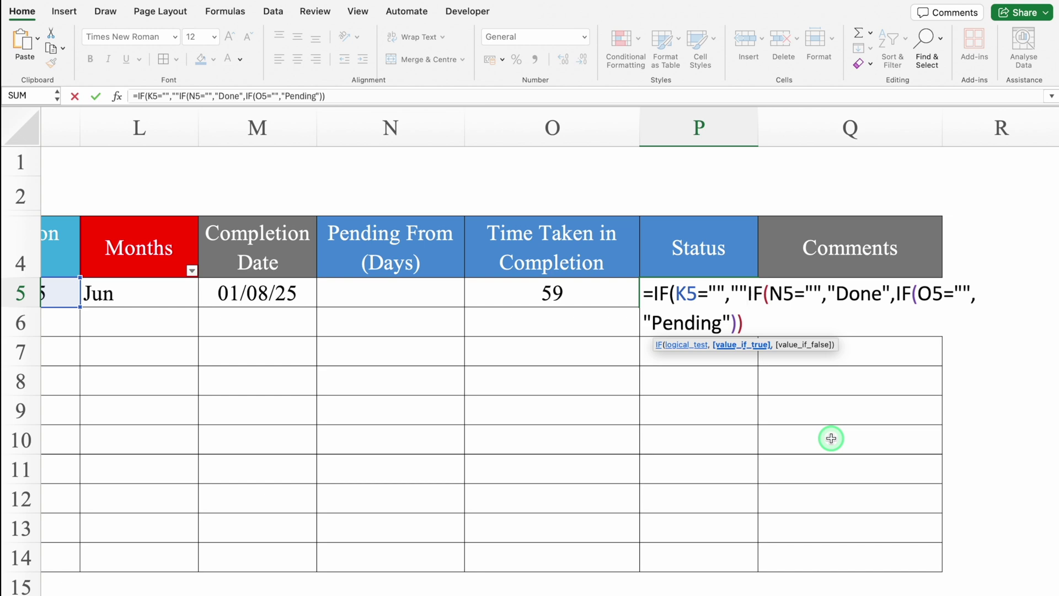
type(",")
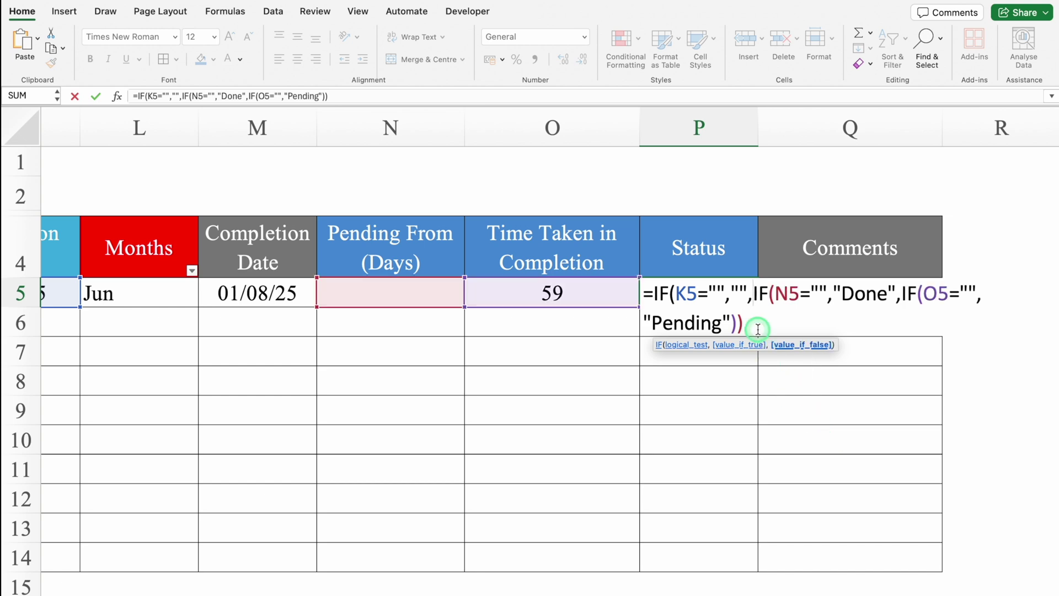
type(")")
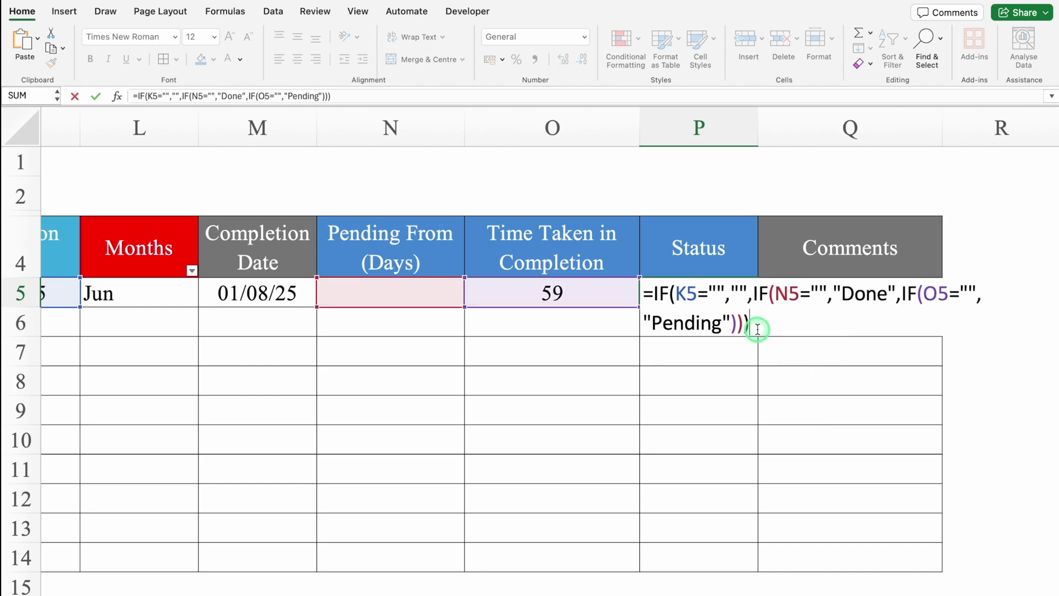
key("Return")
Fill the Status formula from P5 down through P14.
left_click(755, 296)
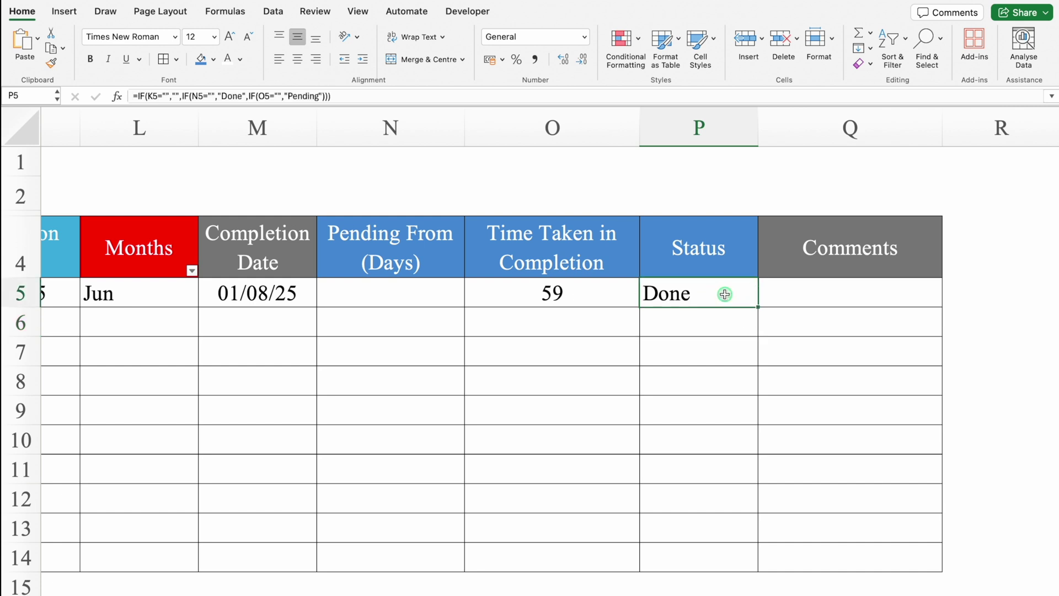
double_click(757, 307)
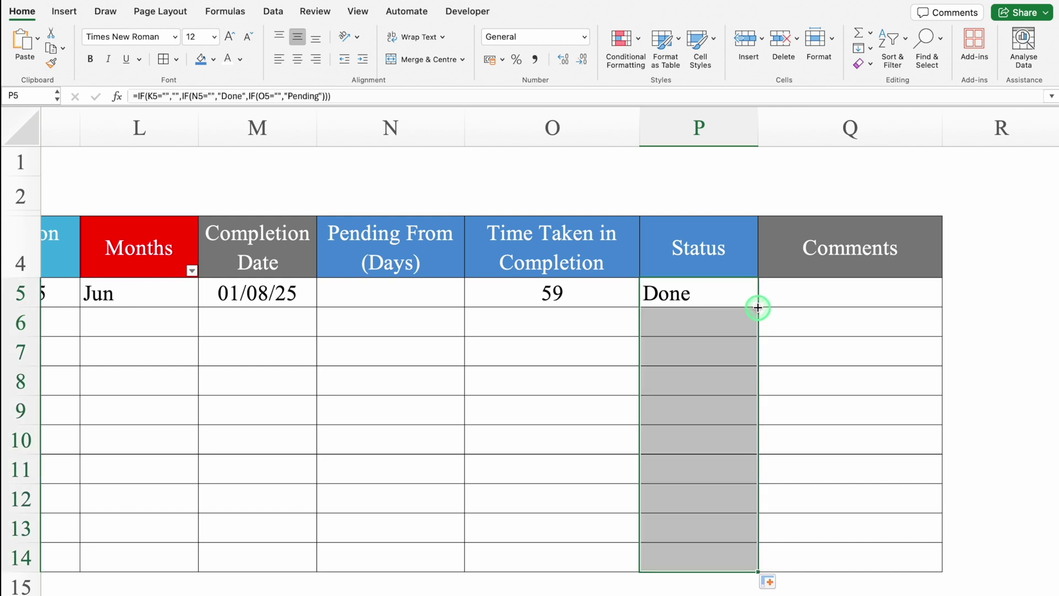
left_click(760, 305)
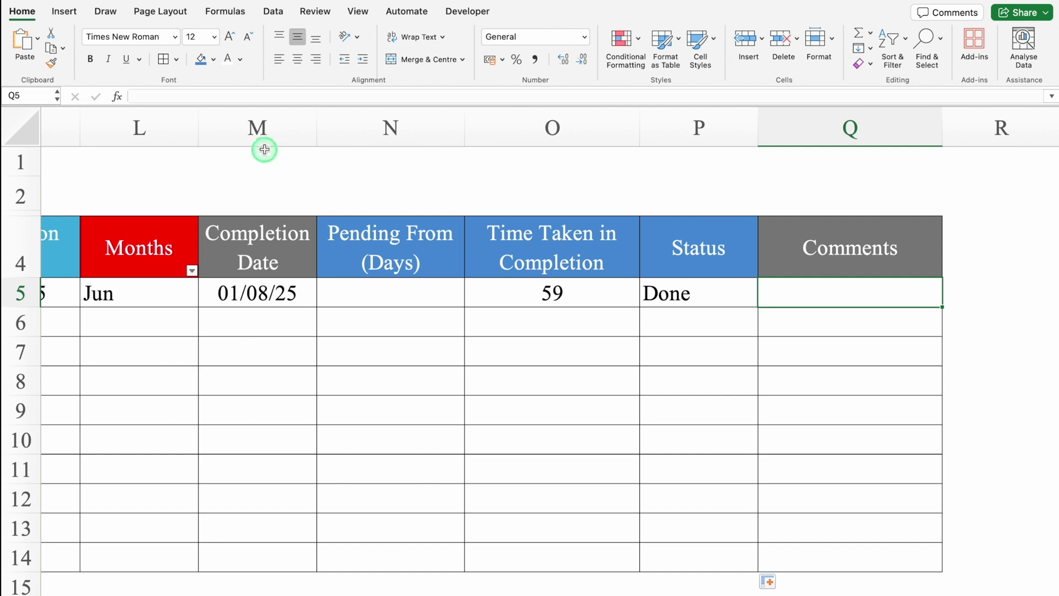
Format the Completion Date column M as a Date of the 14-Mar-12 type.
left_click(259, 129)
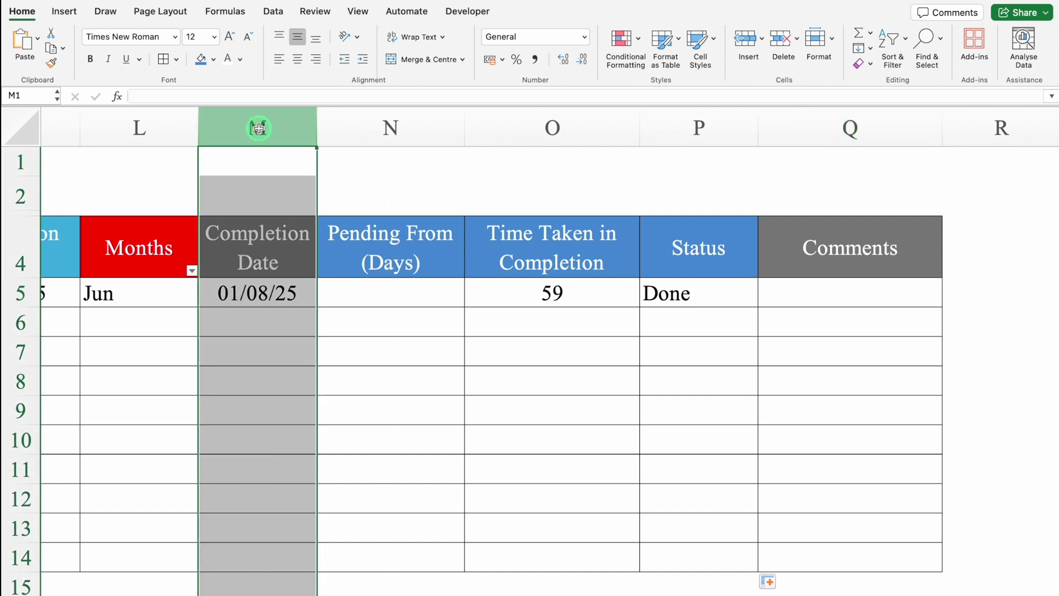
key("super+1")
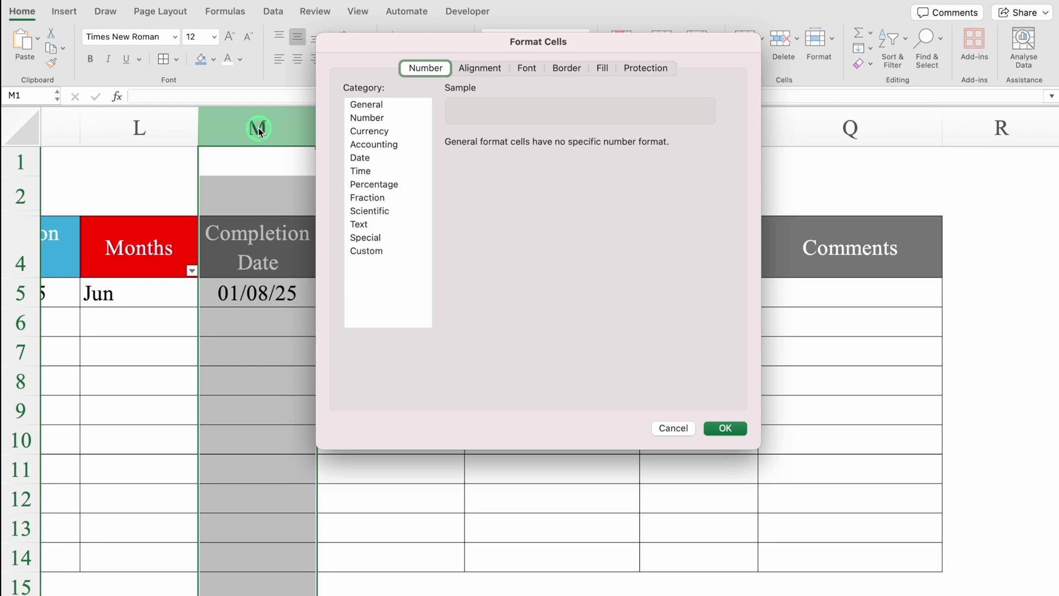
left_click(359, 157)
left_click(477, 228)
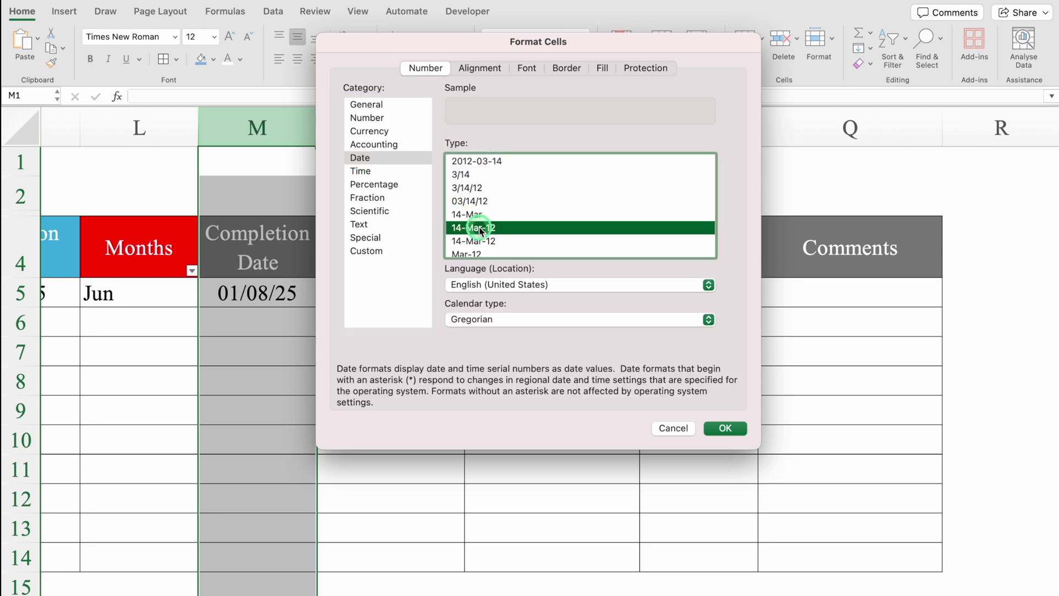
left_click(725, 429)
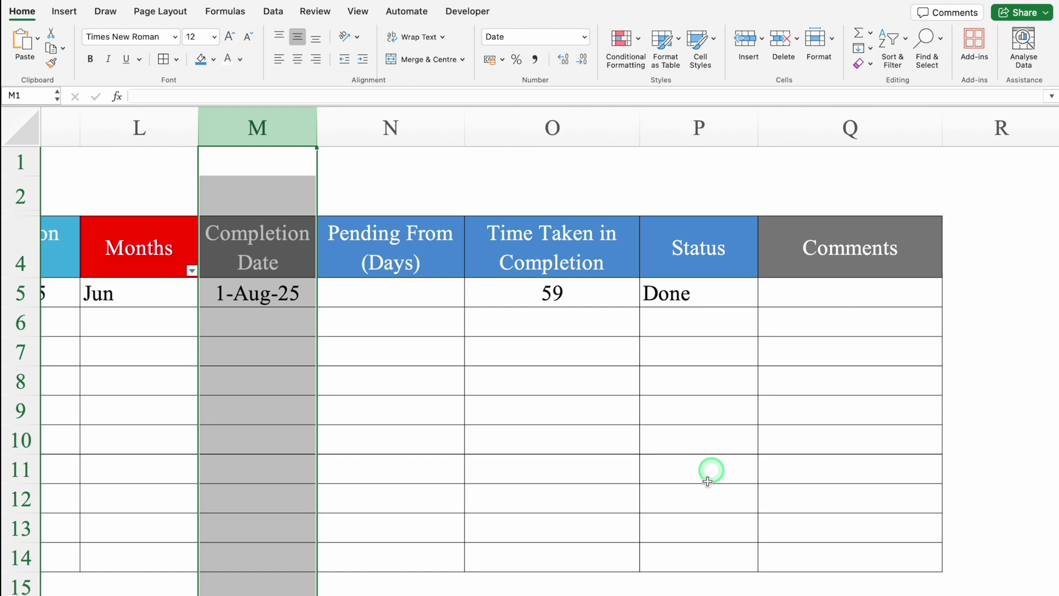
Fill the Department and Contact No. headers with the darker theme blue used on the Pending From header.
left_click_drag(690, 593, 91, 557)
scroll(91, 557, "down", 2)
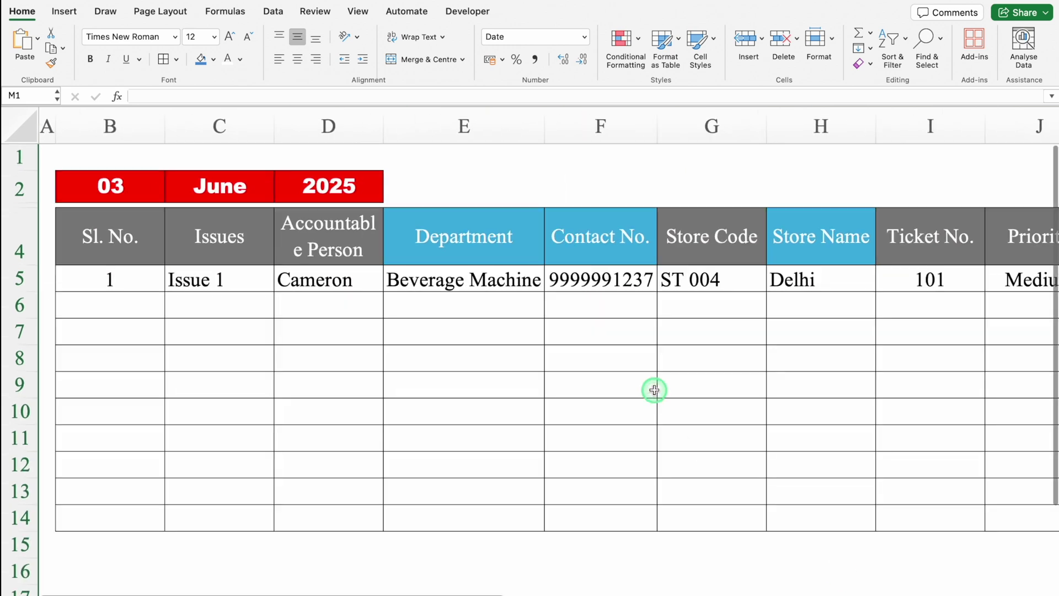
left_click(470, 246)
left_click_drag(472, 246, 572, 247)
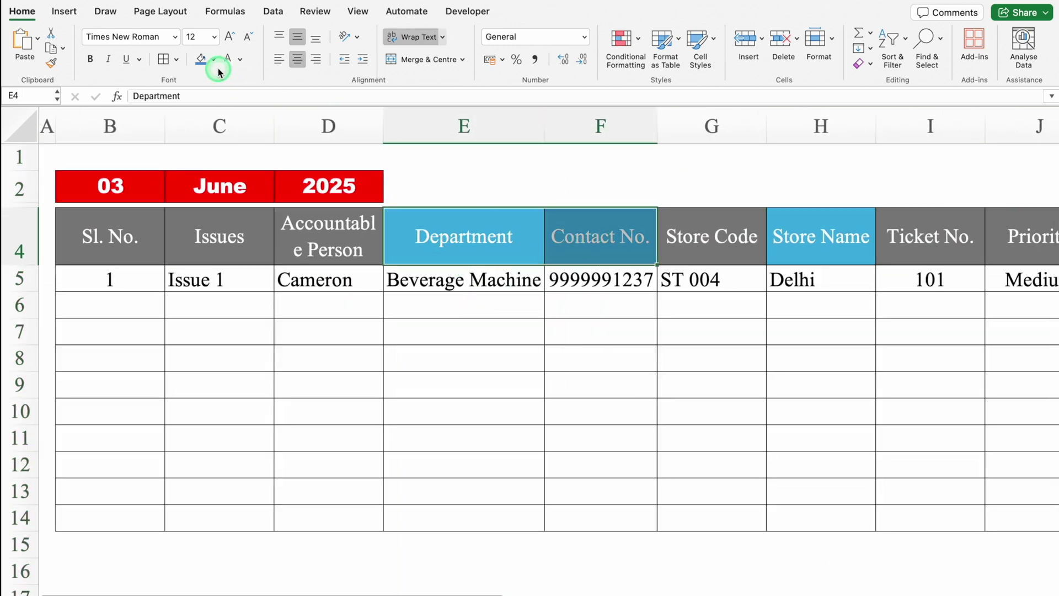
left_click(215, 61)
left_click(599, 203)
left_click(214, 60)
left_click(245, 171)
Apply the same darker blue fill to the Store Name and Information Date headers.
left_click(821, 237)
left_click(203, 61)
left_click_drag(365, 591, 309, 587)
left_click(568, 237)
left_click(202, 61)
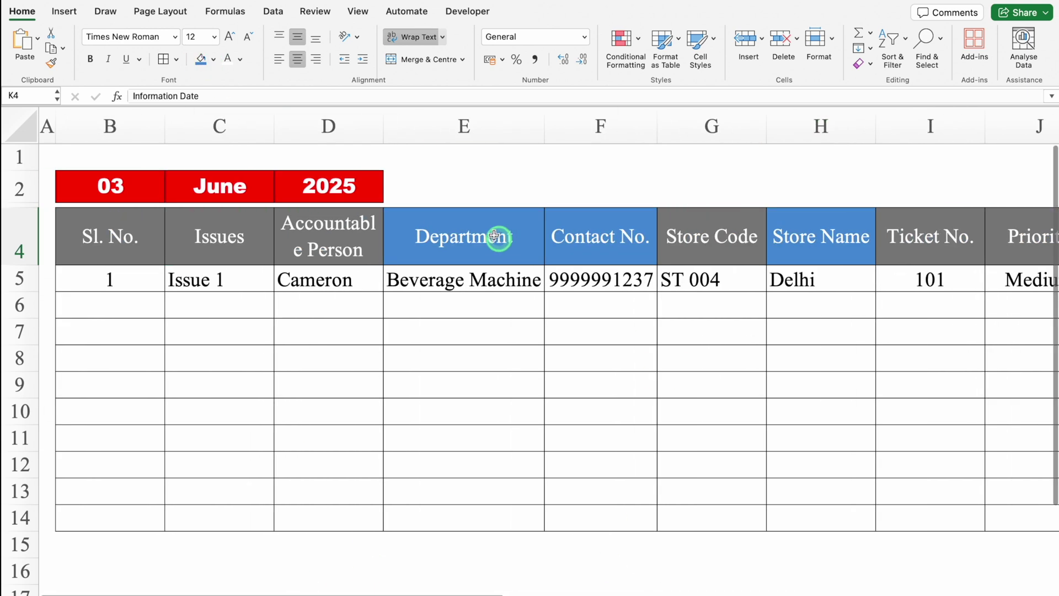
Reduce the height of row 1, and merge and centre cells E2:Q2.
left_click_drag(31, 172, 31, 149)
left_click(443, 172)
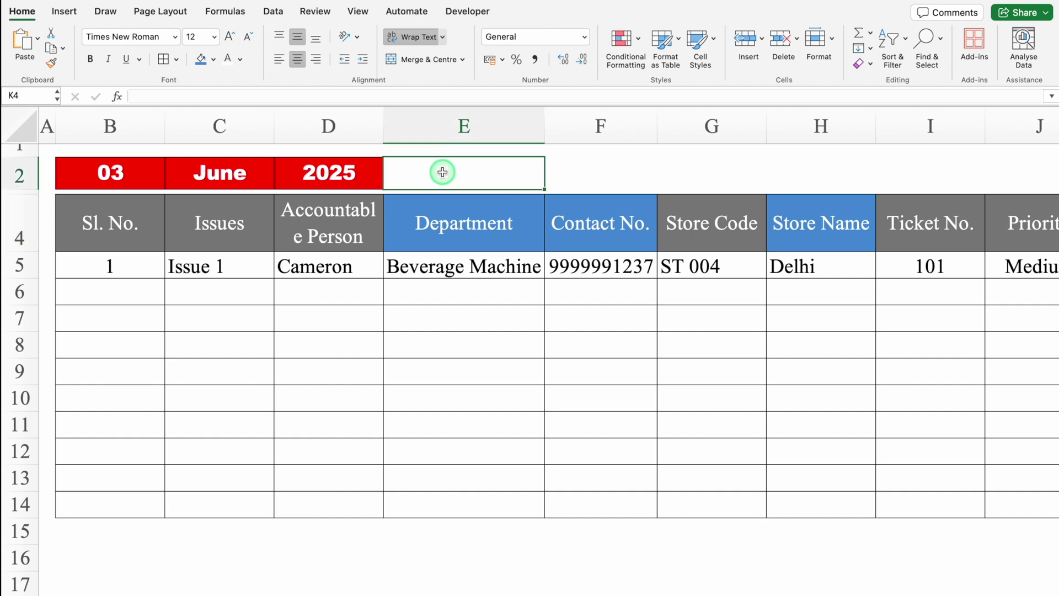
left_click_drag(442, 172, 1052, 175)
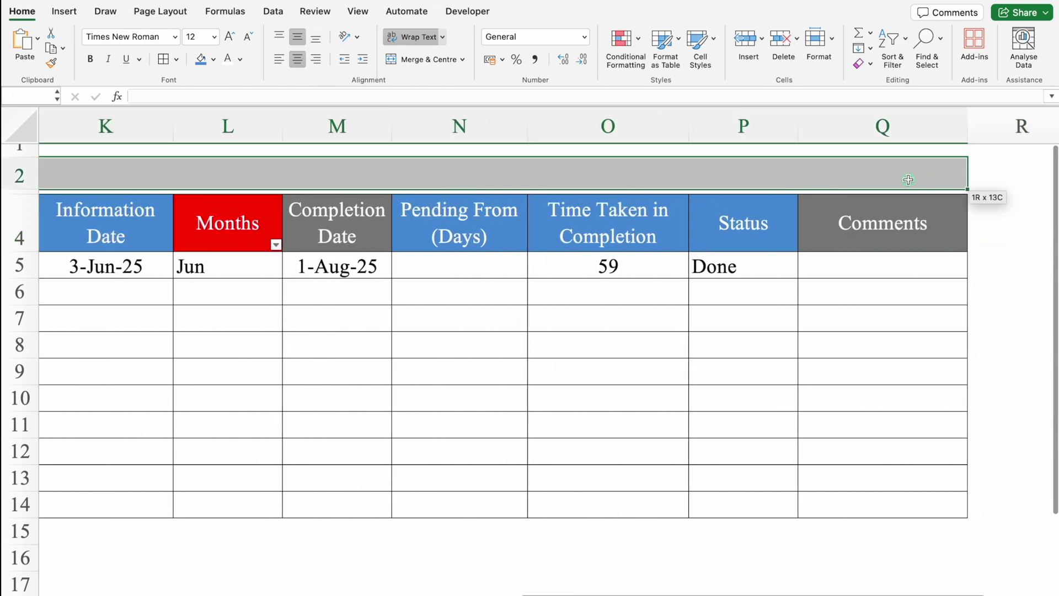
left_click(405, 60)
Fill the merged title cell E2 with a dark theme blue and enter the title "Maintenance Tracker" in it.
left_click(214, 59)
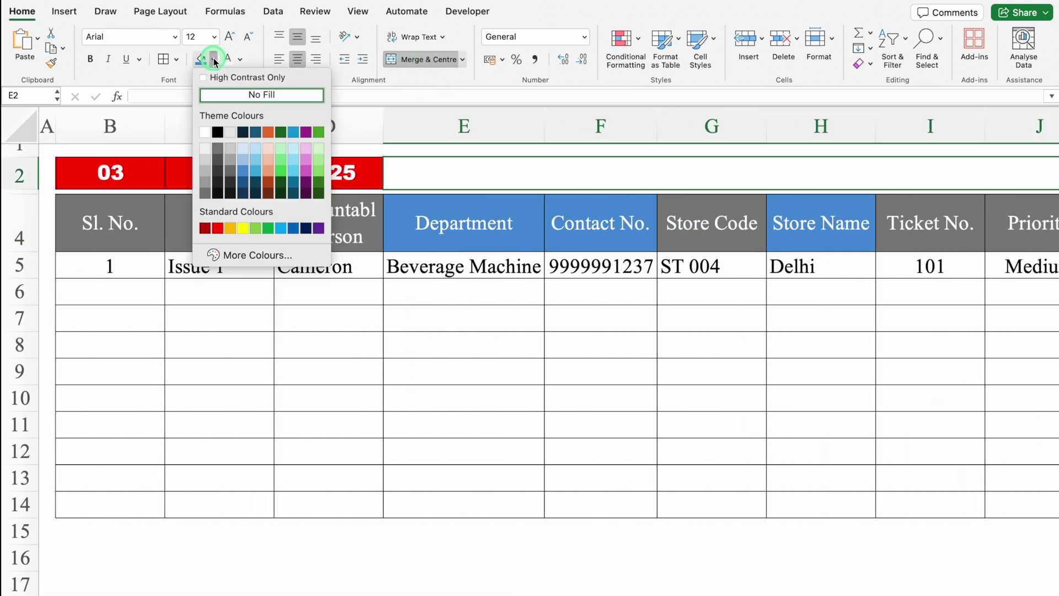
left_click(244, 184)
double_click(510, 176)
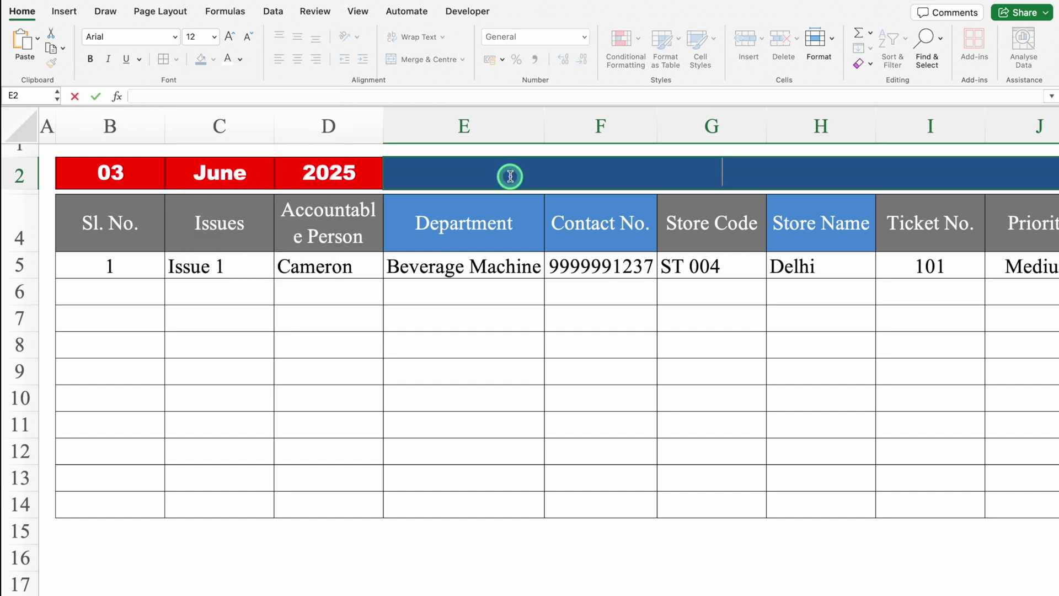
type("Maintenance")
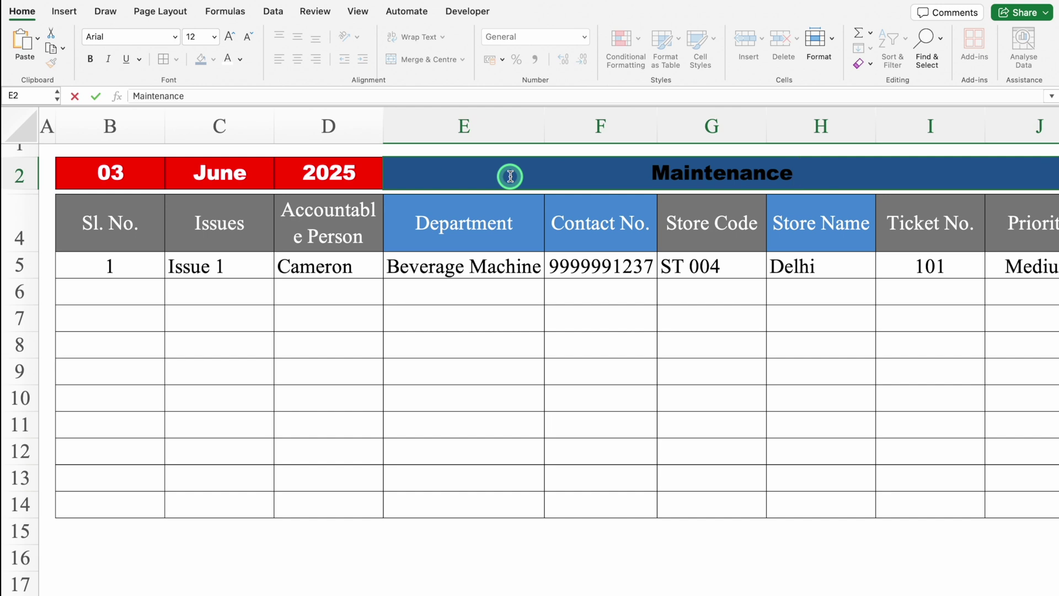
type(" Tracker")
key("Return")
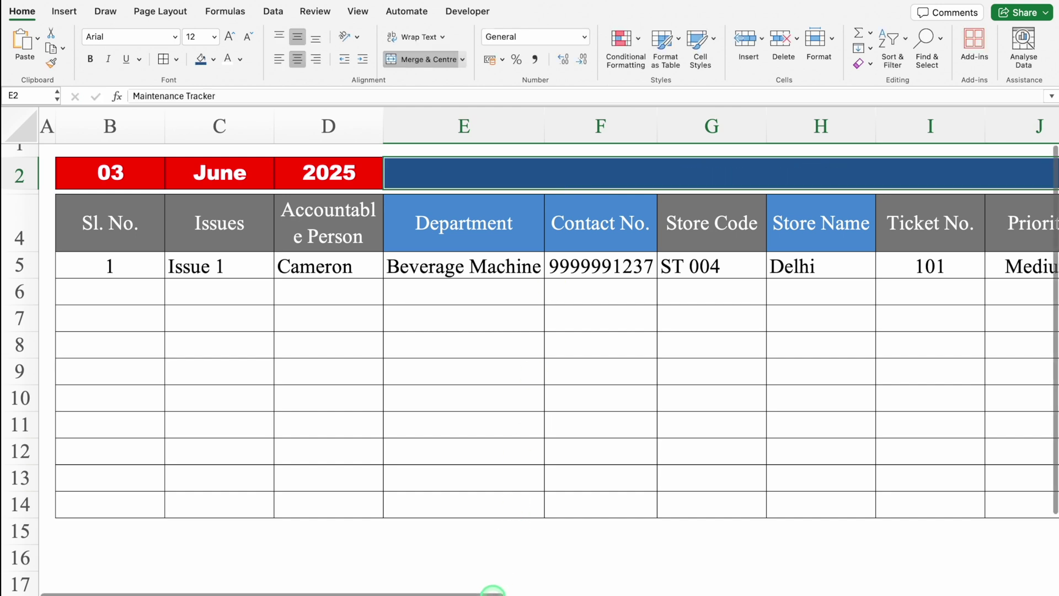
Left-align the Maintenance Tracker title and change its font colour to white.
left_click_drag(493, 590, 326, 537)
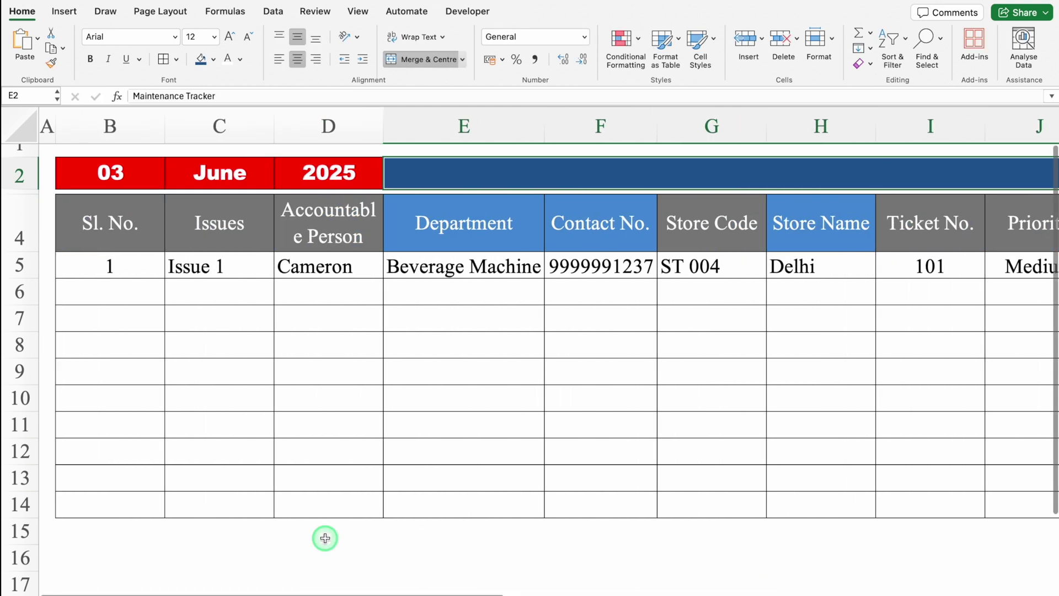
left_click(278, 59)
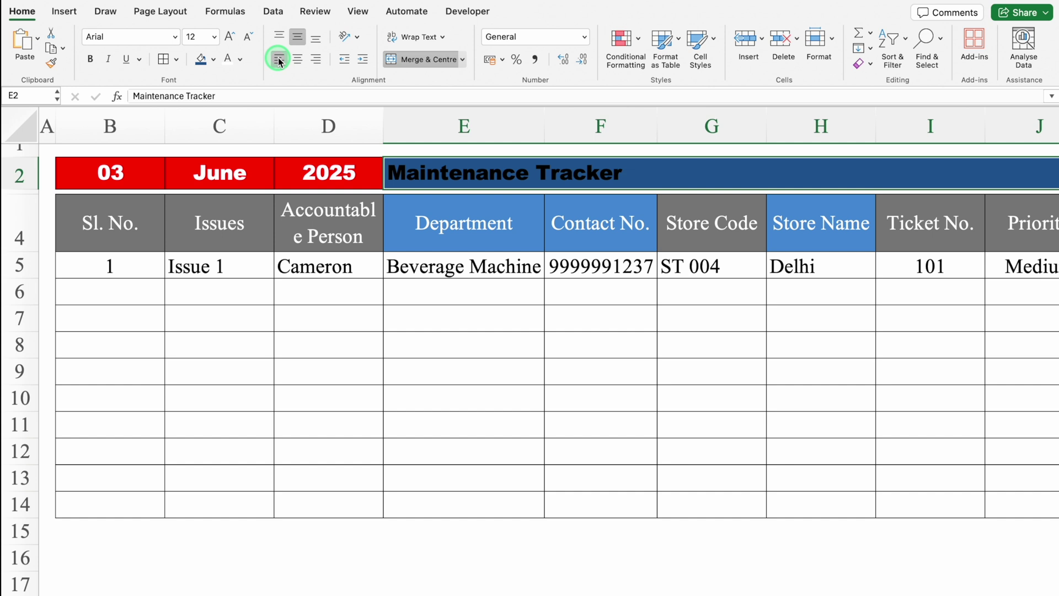
left_click(228, 59)
left_click(350, 531)
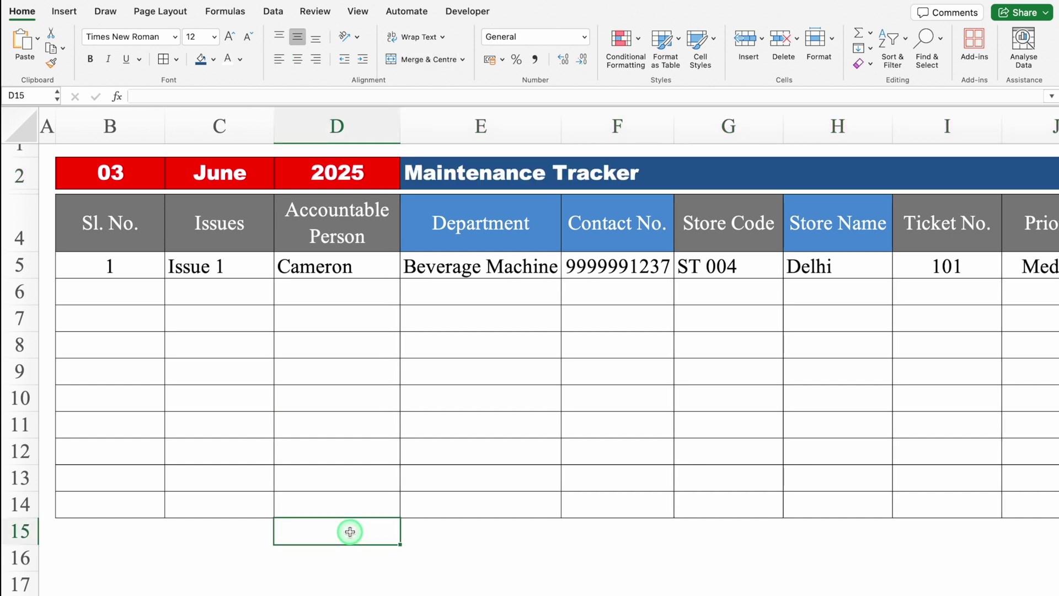